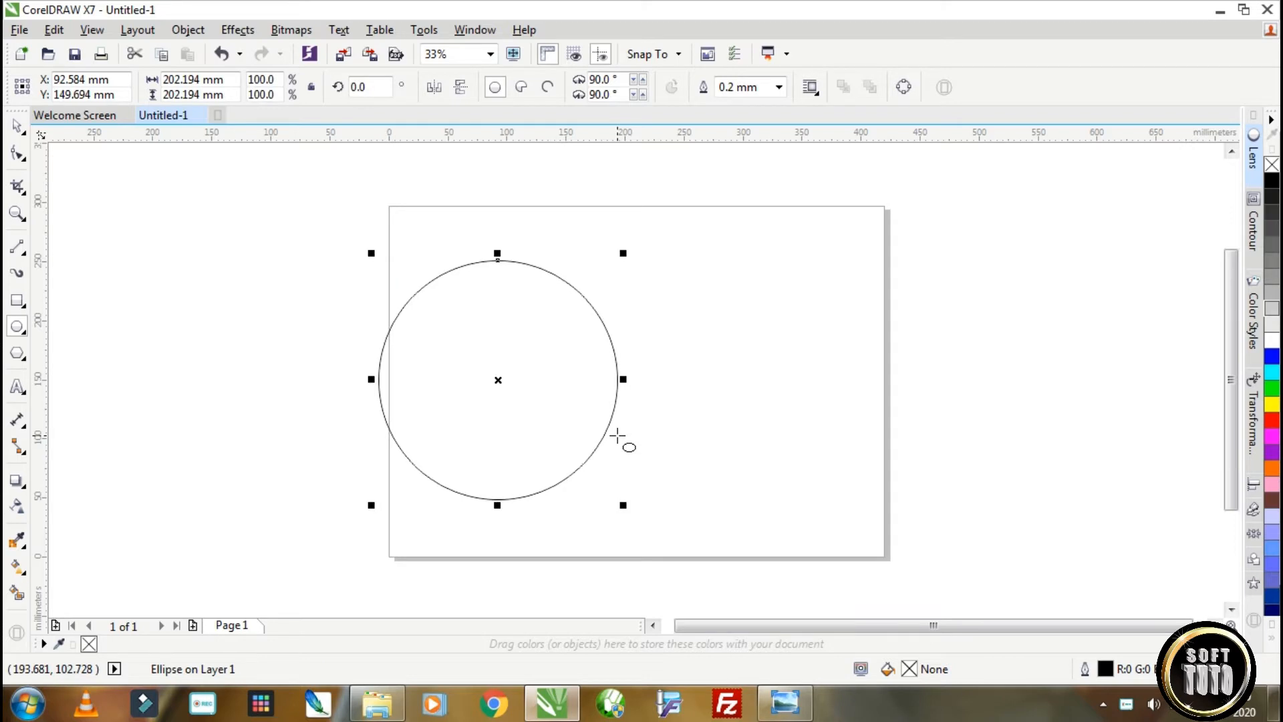
# Move the circle onto the page and align it to the page centre.
pyautogui.click(15, 127)
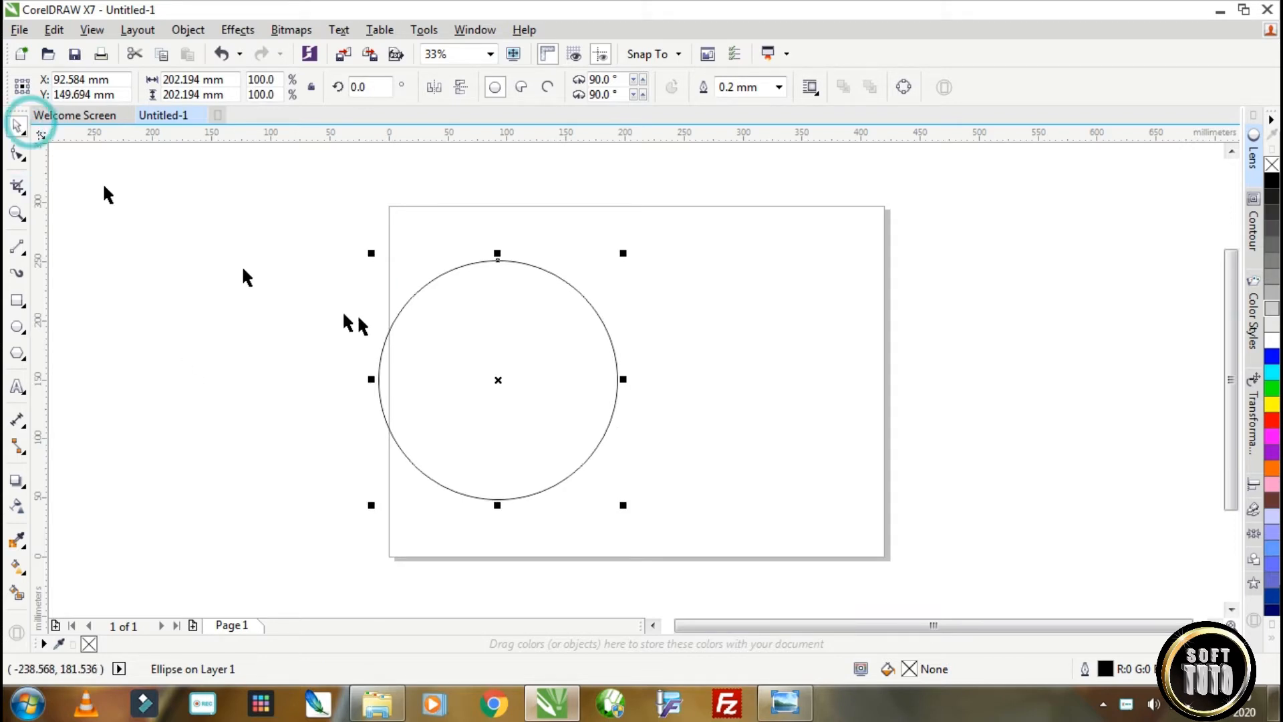
pyautogui.scroll(-2, 360, 314)
pyautogui.moveTo(422, 330); pyautogui.dragTo(500, 331)
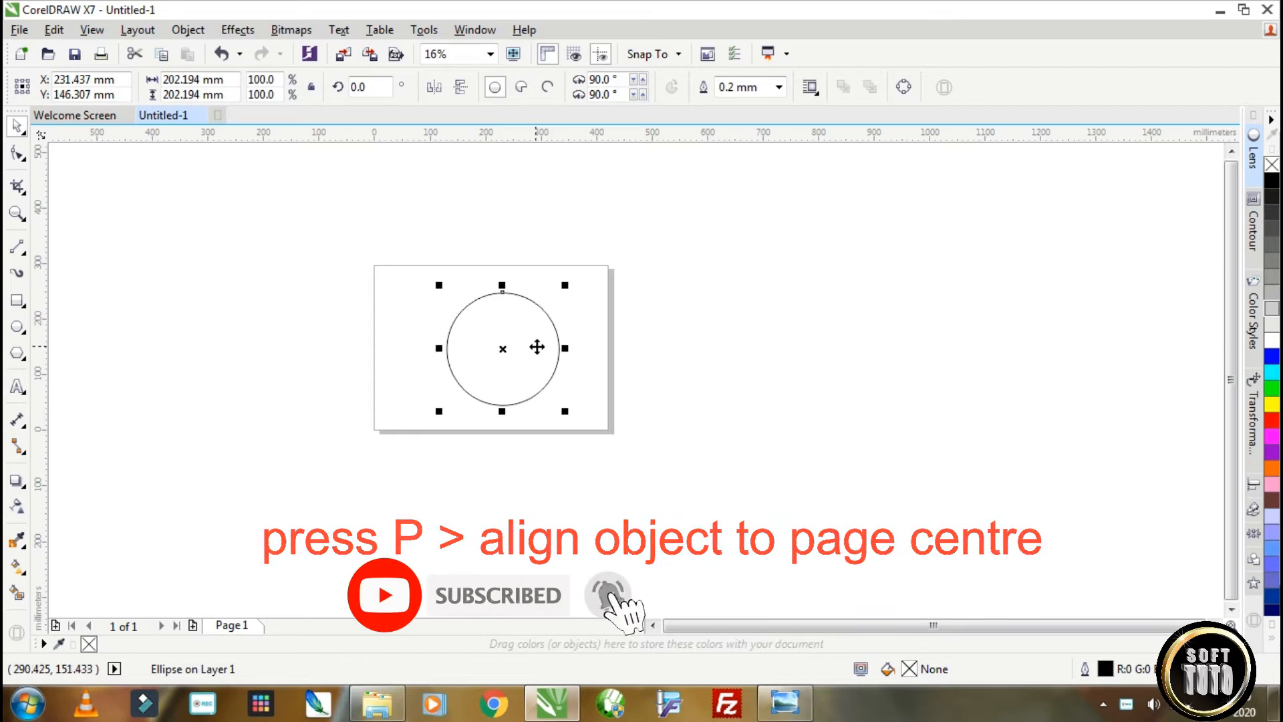
pyautogui.press('p')
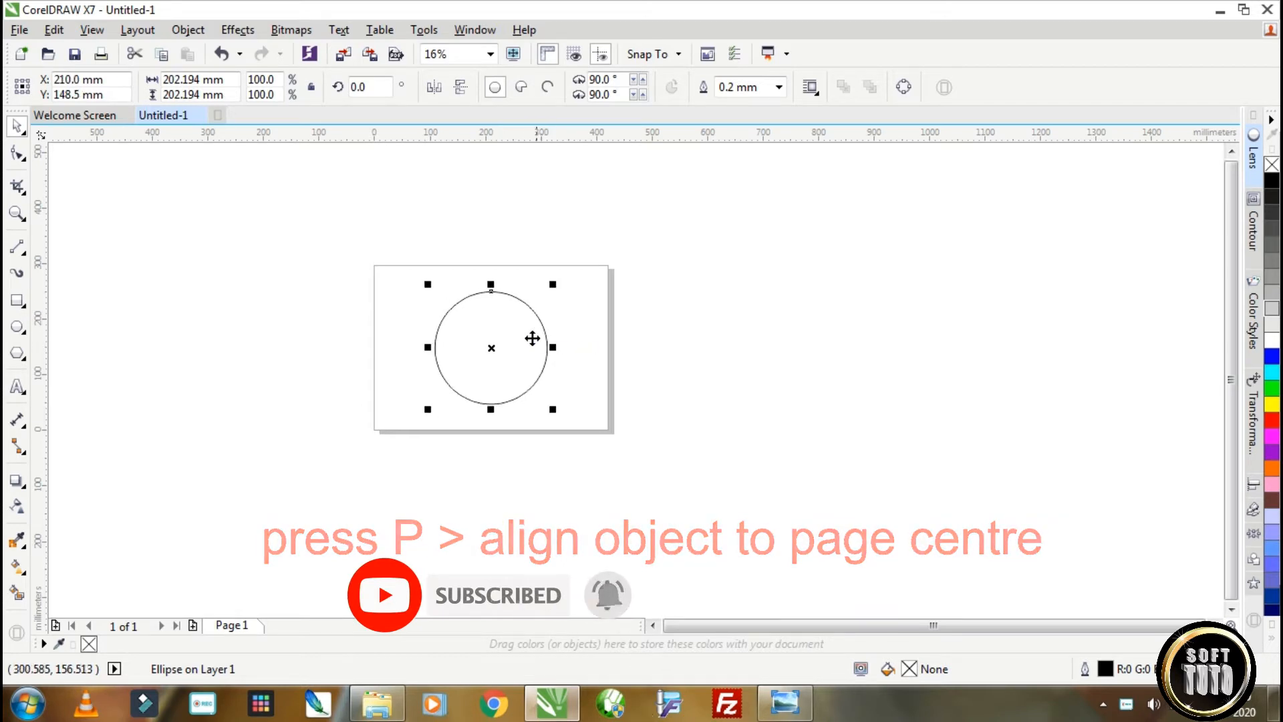
# Draw a six-sided polygon about 17 mm wide and 20 mm high above the page.
pyautogui.click(25, 364)
pyautogui.click(77, 350)
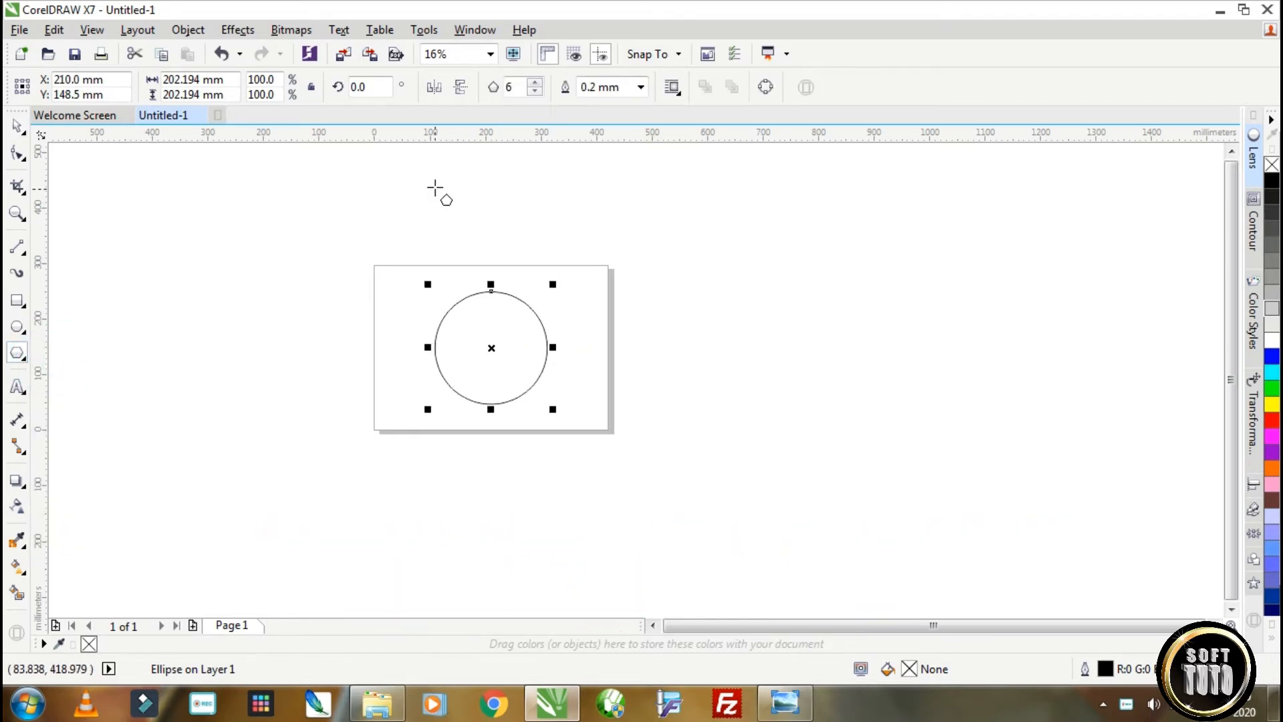
pyautogui.scroll(1, 435, 188)
pyautogui.scroll(1, 346, 212)
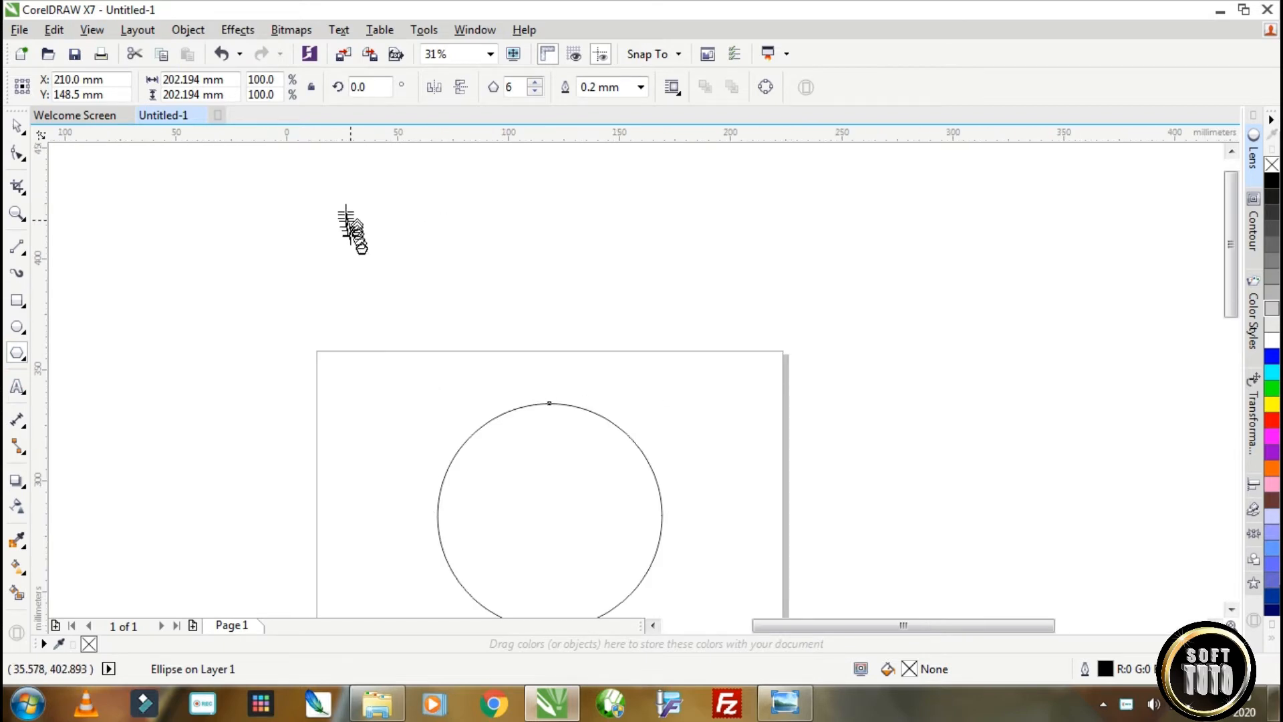
pyautogui.scroll(1, 349, 230)
pyautogui.moveTo(347, 241); pyautogui.dragTo(425, 332)
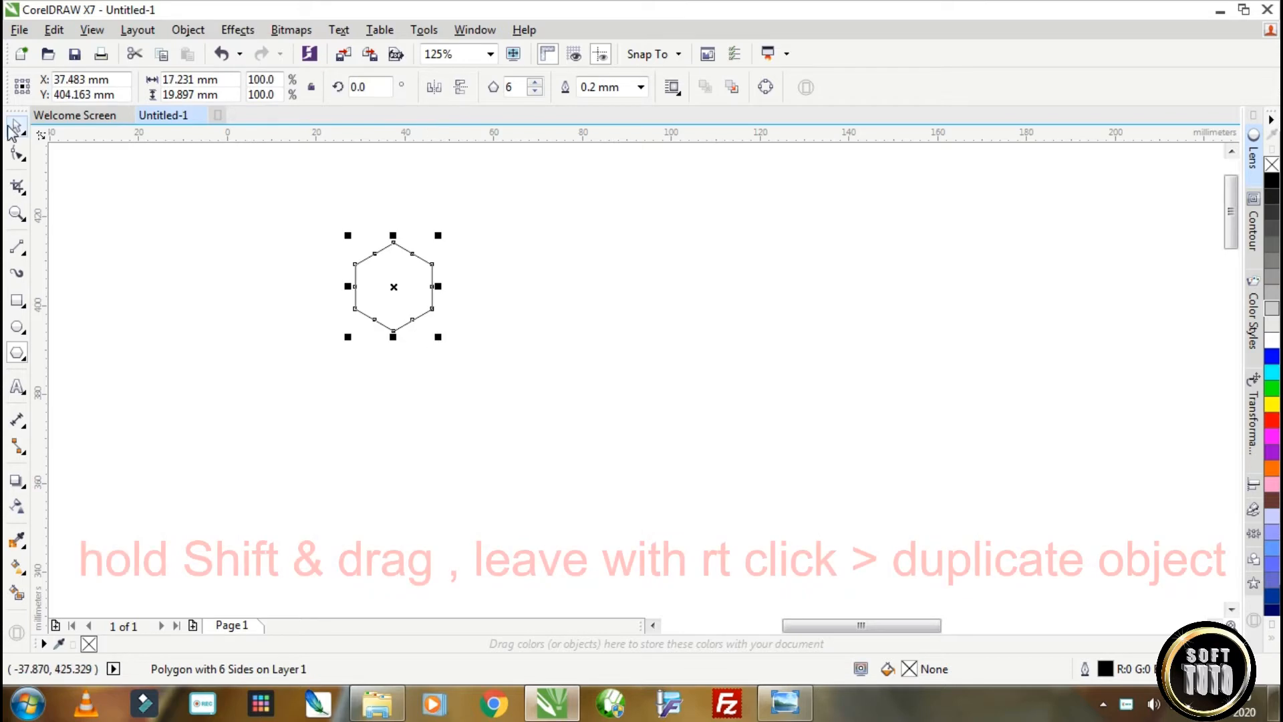
# Create a slightly smaller concentric copy of the hexagon, and place a duplicate of the smaller one beside the pair.
pyautogui.click(17, 126)
pyautogui.scroll(1, 367, 269)
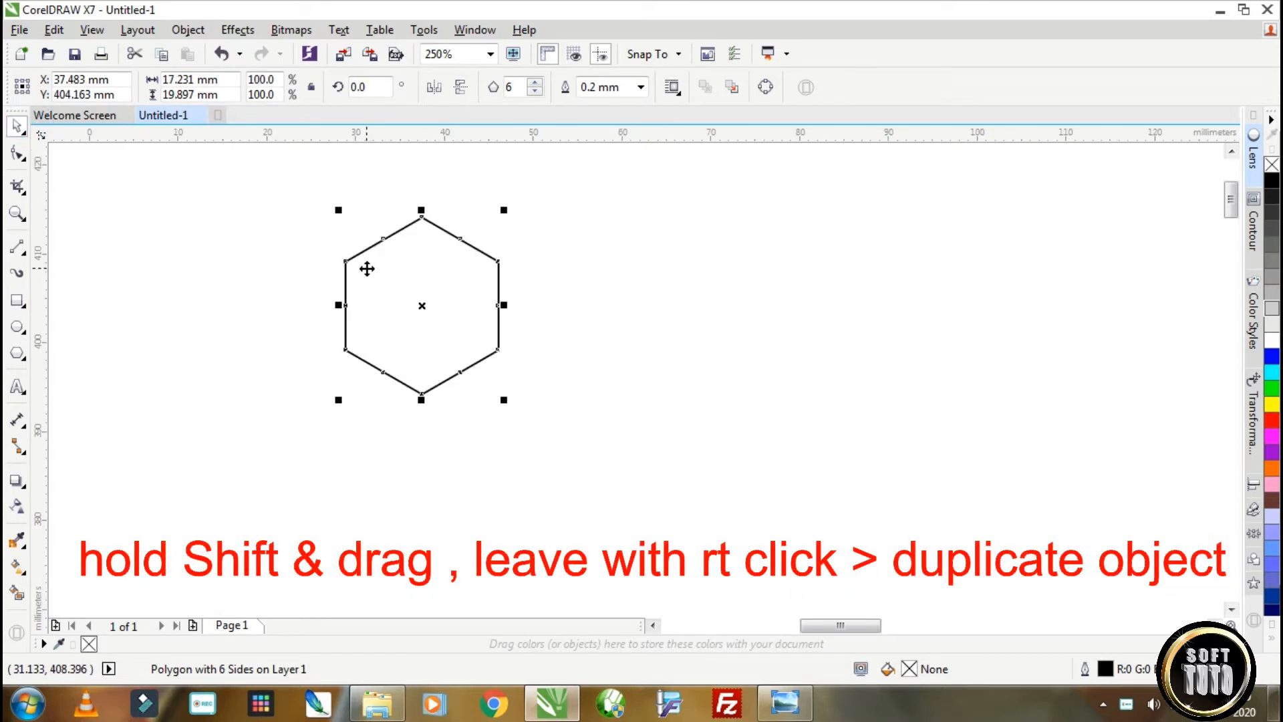
pyautogui.moveTo(504, 209); pyautogui.dragTo(496, 215)
pyautogui.rightClick(496, 215)
pyautogui.moveTo(429, 292); pyautogui.dragTo(661, 283)
# Combine the two concentric hexagons into a ring and apply a linear fountain fill across it.
pyautogui.moveTo(298, 189); pyautogui.dragTo(530, 467)
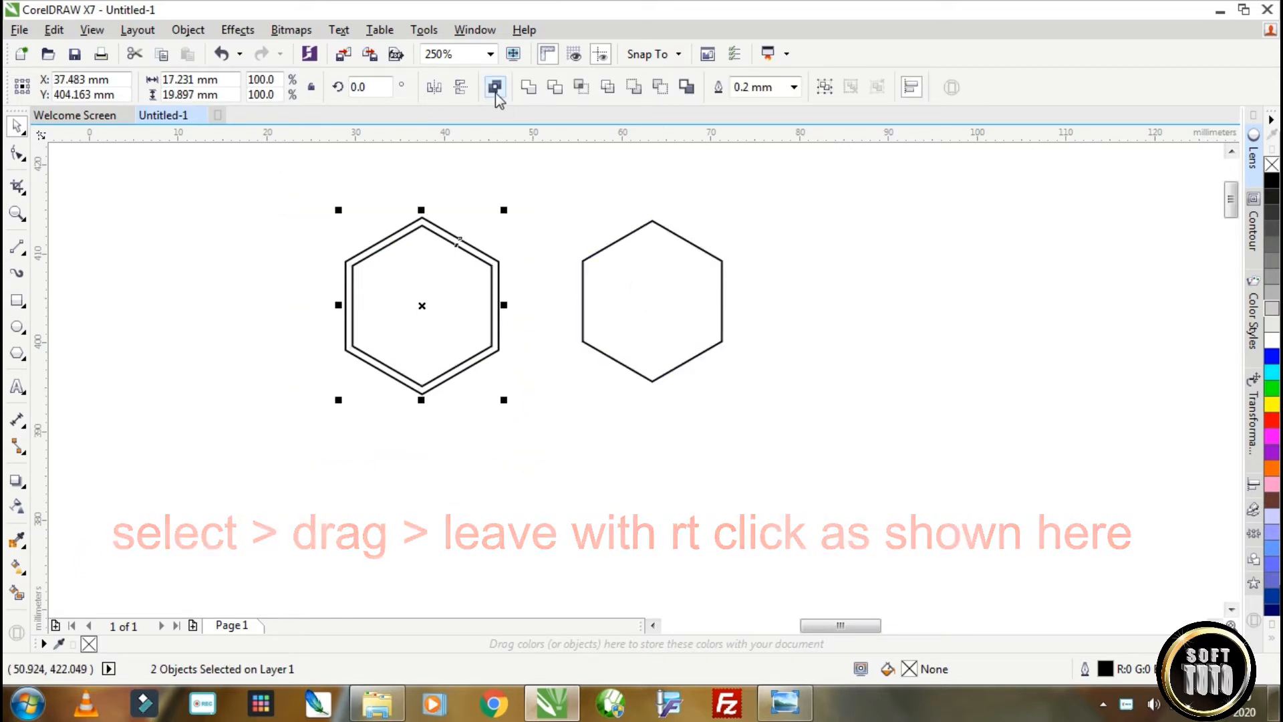
pyautogui.click(495, 88)
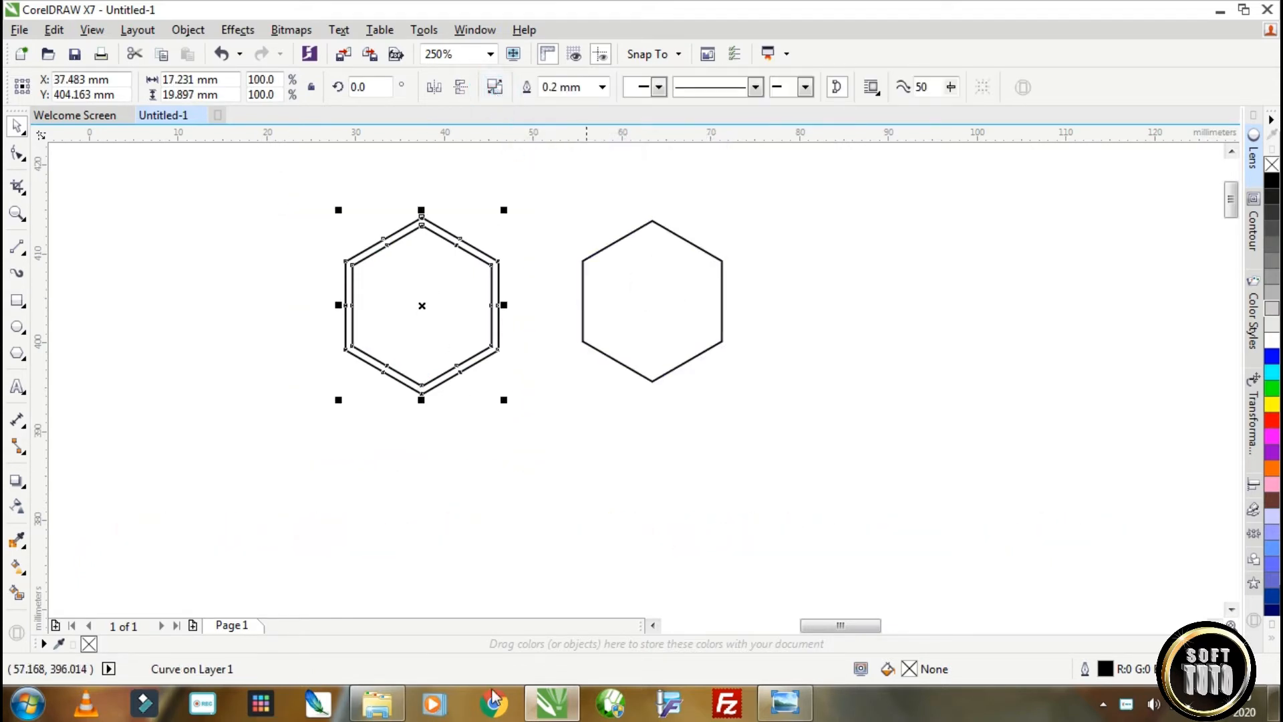
pyautogui.click(18, 566)
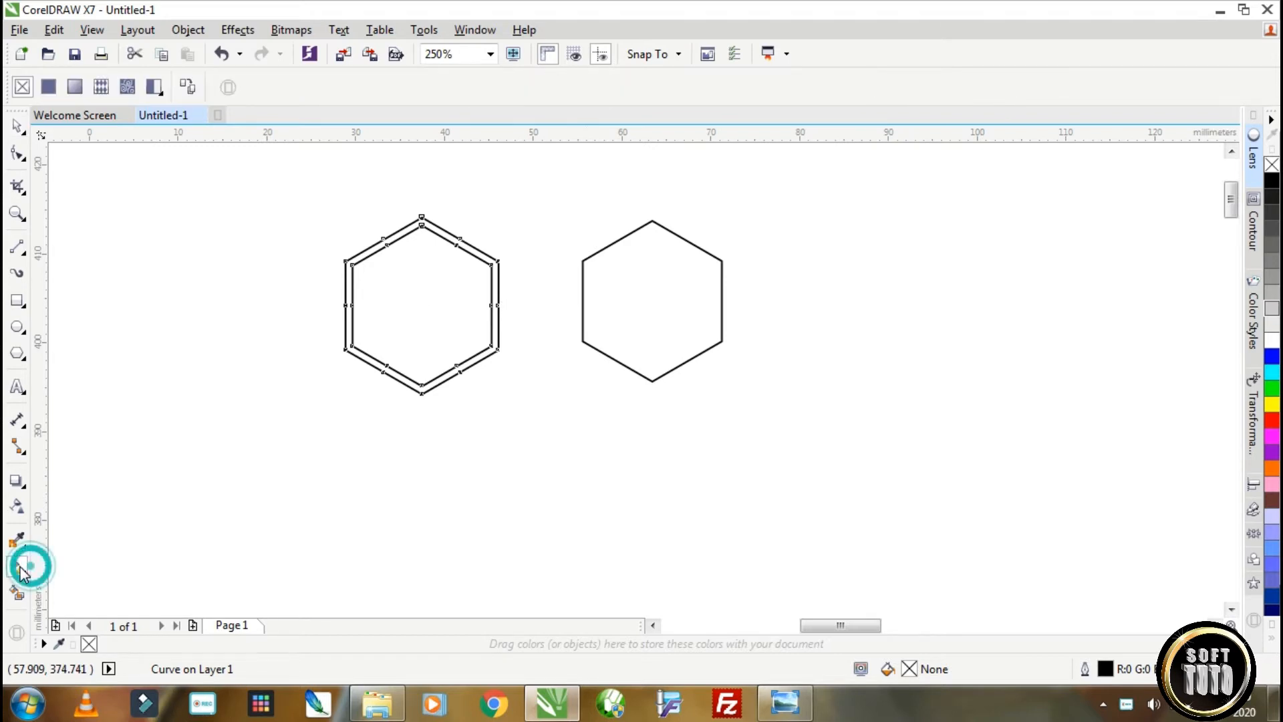
pyautogui.moveTo(340, 317); pyautogui.dragTo(507, 270)
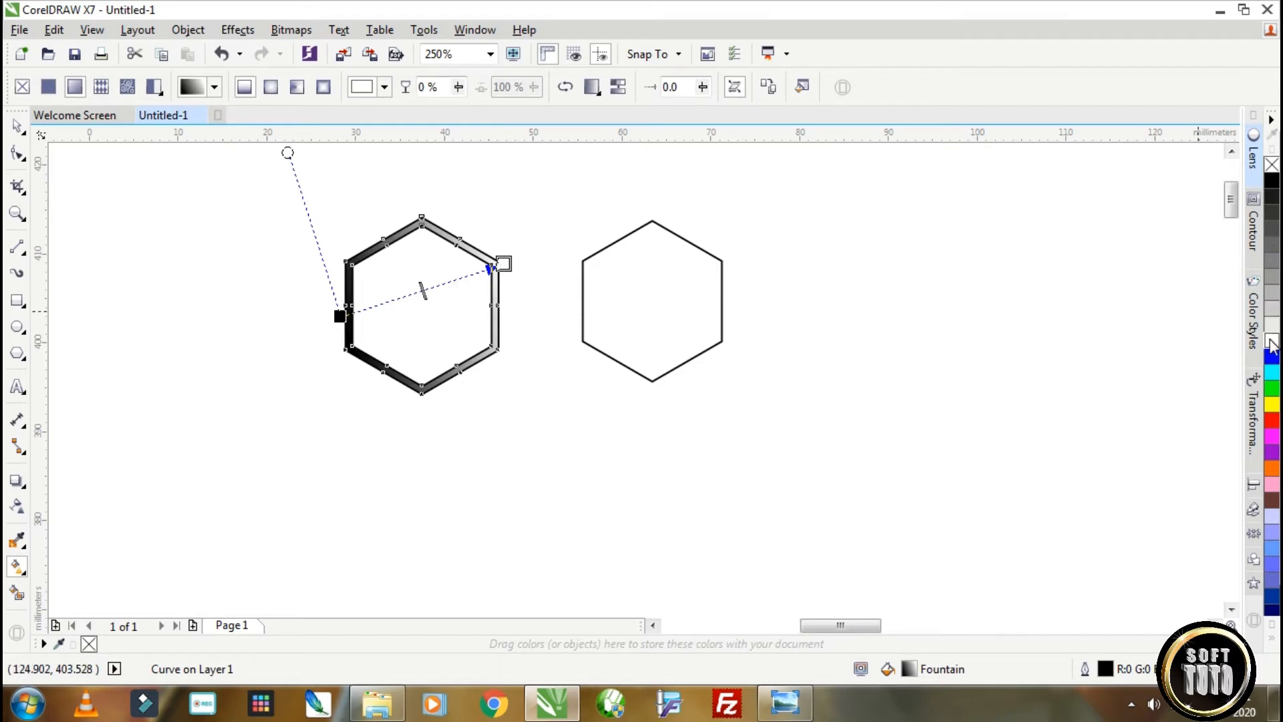
# Add grey and white colour stops along the ring's gradient and adjust its angle for a metallic look.
pyautogui.moveTo(1097, 201); pyautogui.dragTo(498, 262)
pyautogui.moveTo(1272, 330); pyautogui.dragTo(379, 304)
pyautogui.moveTo(1271, 273); pyautogui.dragTo(461, 277)
pyautogui.moveTo(1272, 234); pyautogui.dragTo(419, 291)
pyautogui.moveTo(287, 152); pyautogui.dragTo(350, 155)
pyautogui.moveTo(1271, 341); pyautogui.dragTo(478, 308)
pyautogui.click(422, 311)
pyautogui.click(386, 313)
# Fill the separate hexagon with light grey and convert it to an elliptical fountain fill radiating from its centre.
pyautogui.click(18, 127)
pyautogui.click(583, 298)
pyautogui.click(1272, 309)
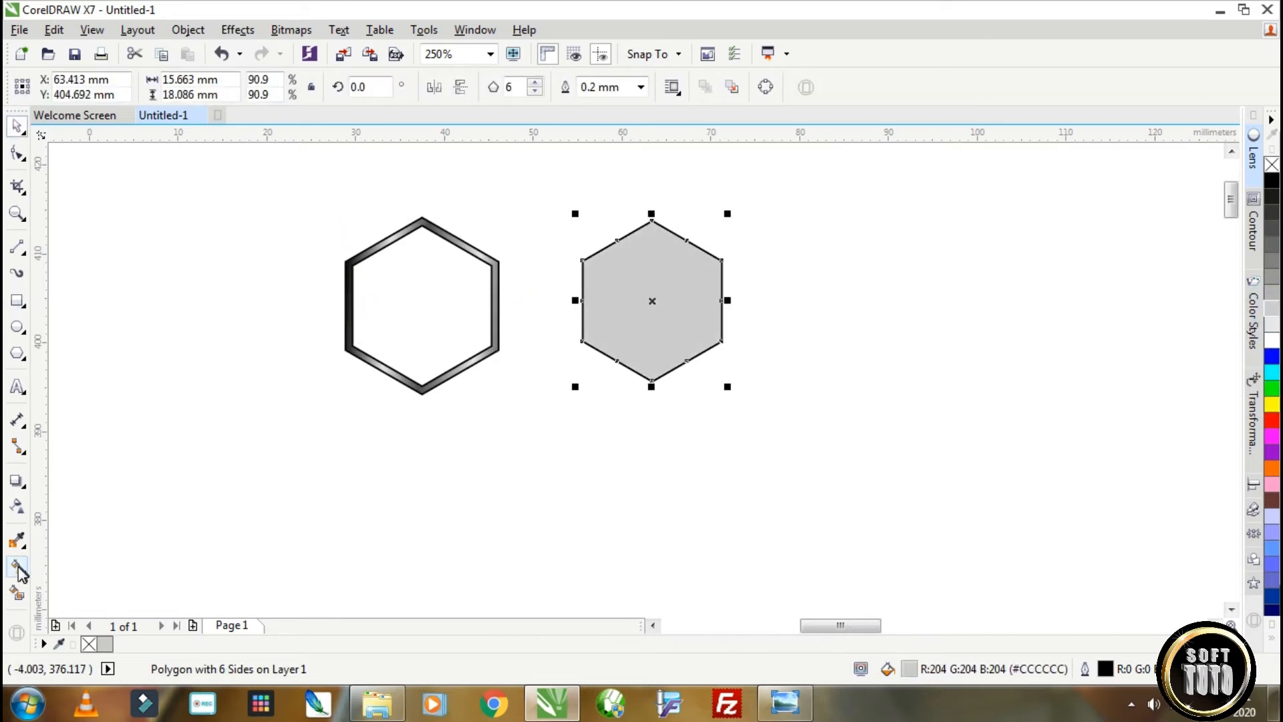
pyautogui.click(17, 567)
pyautogui.moveTo(641, 303); pyautogui.dragTo(843, 301)
pyautogui.click(270, 87)
pyautogui.moveTo(641, 303); pyautogui.dragTo(657, 298)
# Recolour the hexagon's elliptical gradient from a dark centre through grey stops to lighter edges, and tighten its extent around the shape.
pyautogui.click(1271, 181)
pyautogui.click(1273, 298)
pyautogui.moveTo(1273, 309); pyautogui.dragTo(752, 299)
pyautogui.moveTo(844, 301); pyautogui.dragTo(728, 301)
pyautogui.click(1274, 331)
pyautogui.moveTo(656, 298); pyautogui.dragTo(648, 302)
pyautogui.moveTo(726, 299); pyautogui.dragTo(744, 299)
pyautogui.moveTo(1272, 262); pyautogui.dragTo(723, 302)
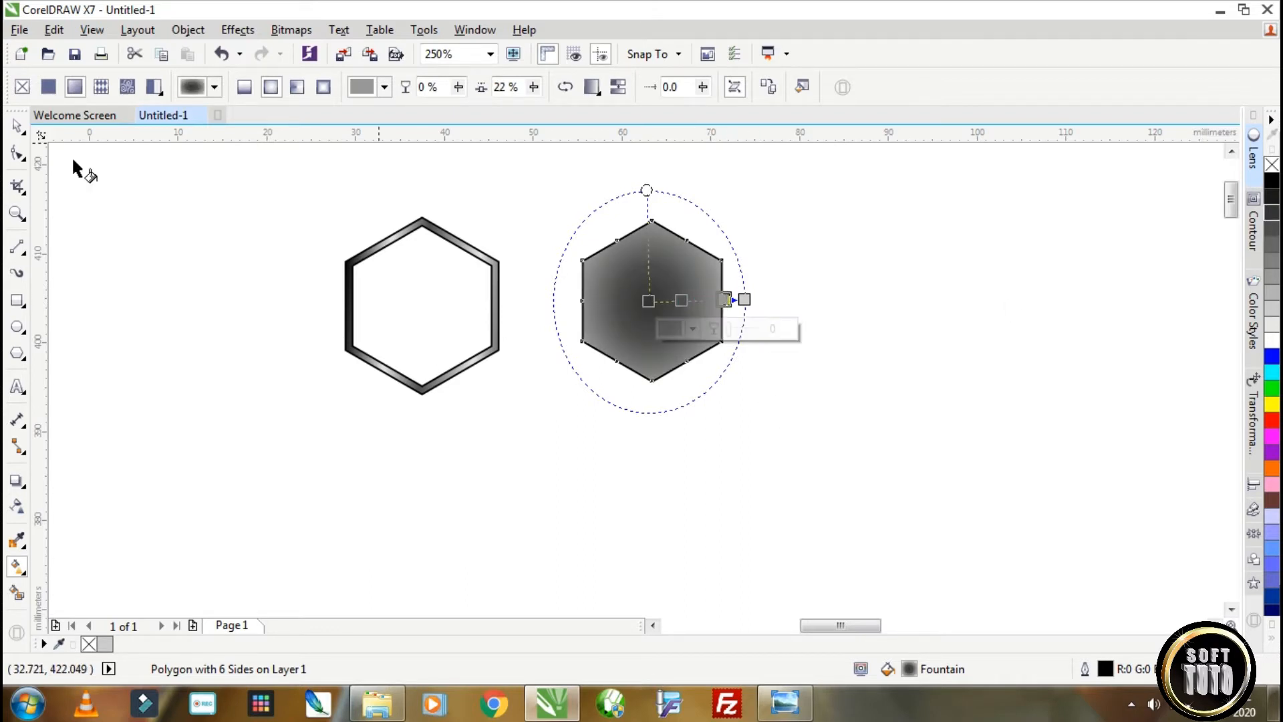
# Remove the outlines from the filled hexagon and the metallic ring.
pyautogui.click(18, 127)
pyautogui.rightClick(1272, 164)
pyautogui.moveTo(535, 418); pyautogui.dragTo(294, 201)
pyautogui.rightClick(1272, 165)
# Centre the filled hexagon inside the metallic ring and group the two objects.
pyautogui.moveTo(615, 286); pyautogui.dragTo(442, 309)
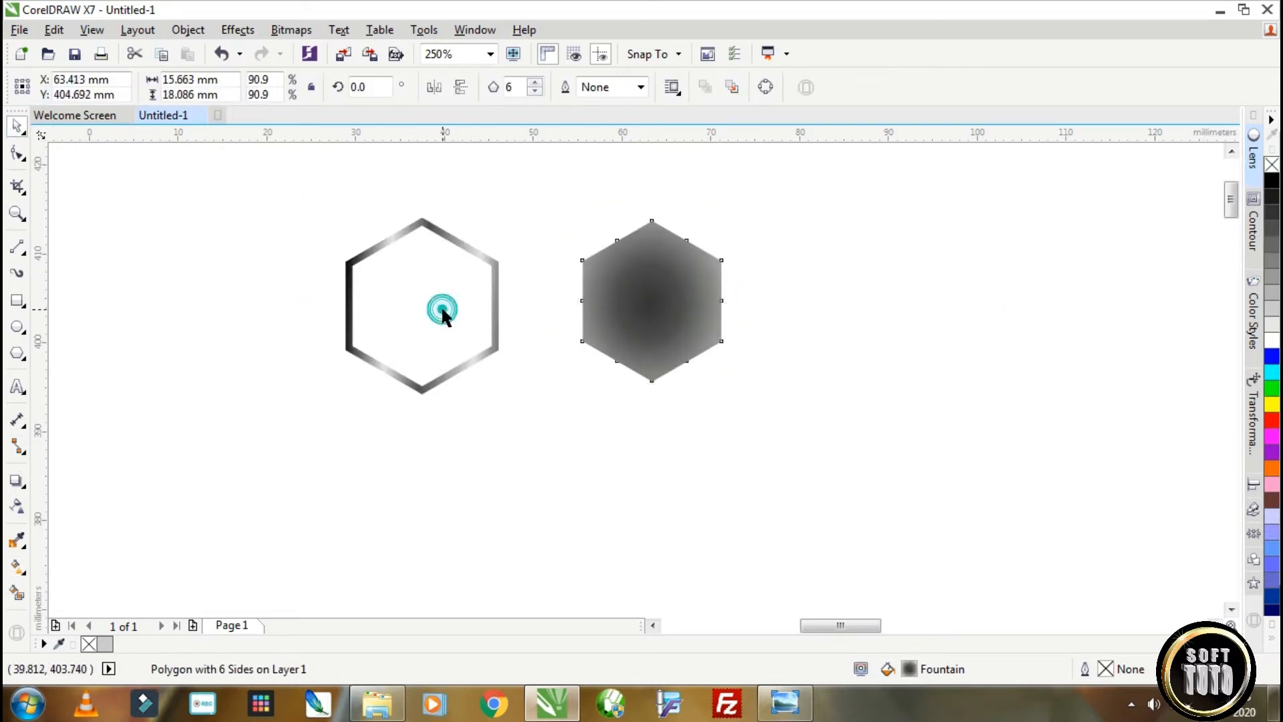
pyautogui.keyDown('shift'); pyautogui.click(494, 266); pyautogui.keyUp('shift')
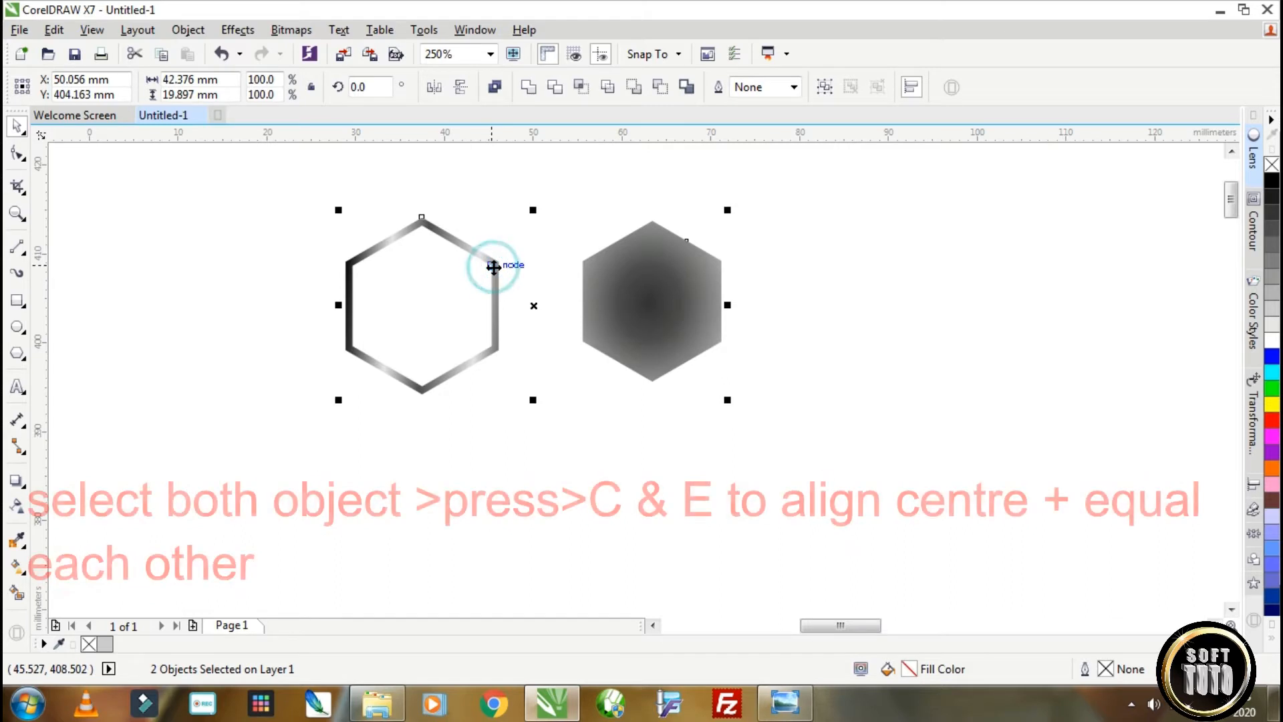
pyautogui.press('c')
pyautogui.press('e')
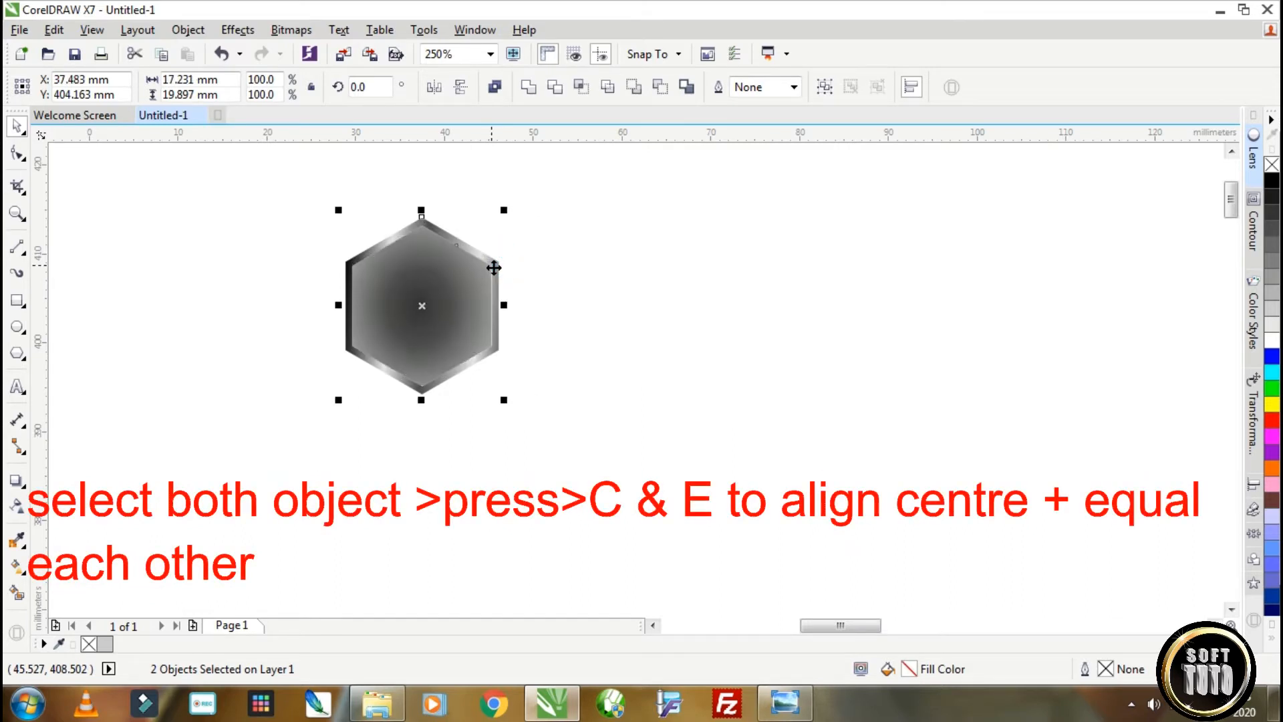
pyautogui.moveTo(274, 200); pyautogui.dragTo(550, 420)
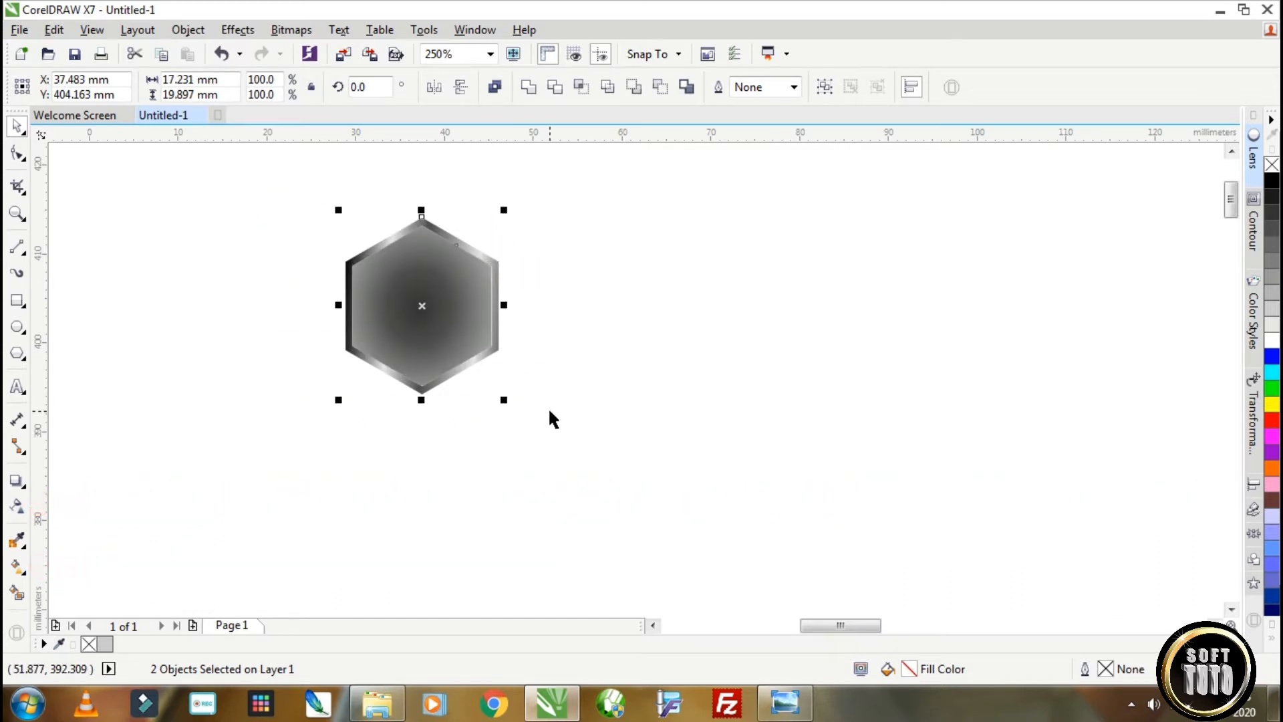
pyautogui.click(824, 88)
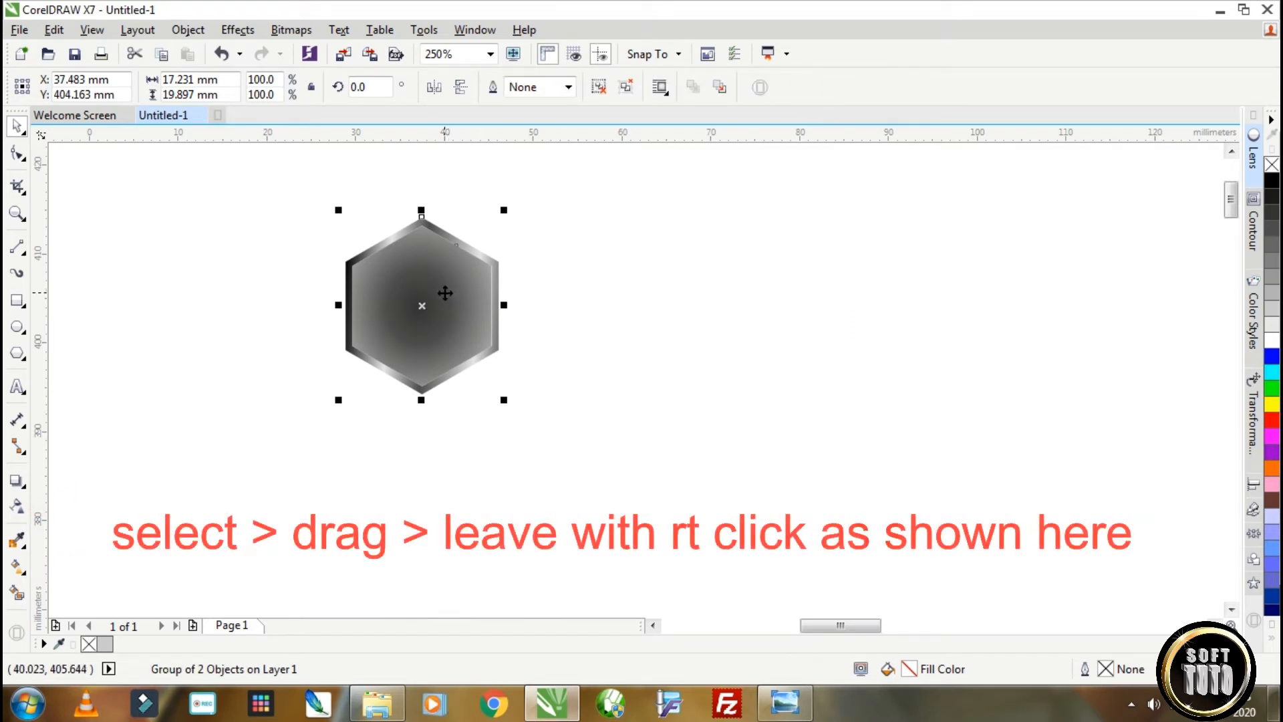
# Place a copy of the grouped hexagon flush beside it and repeat the duplication to form a long horizontal row.
pyautogui.moveTo(444, 289); pyautogui.dragTo(598, 287)
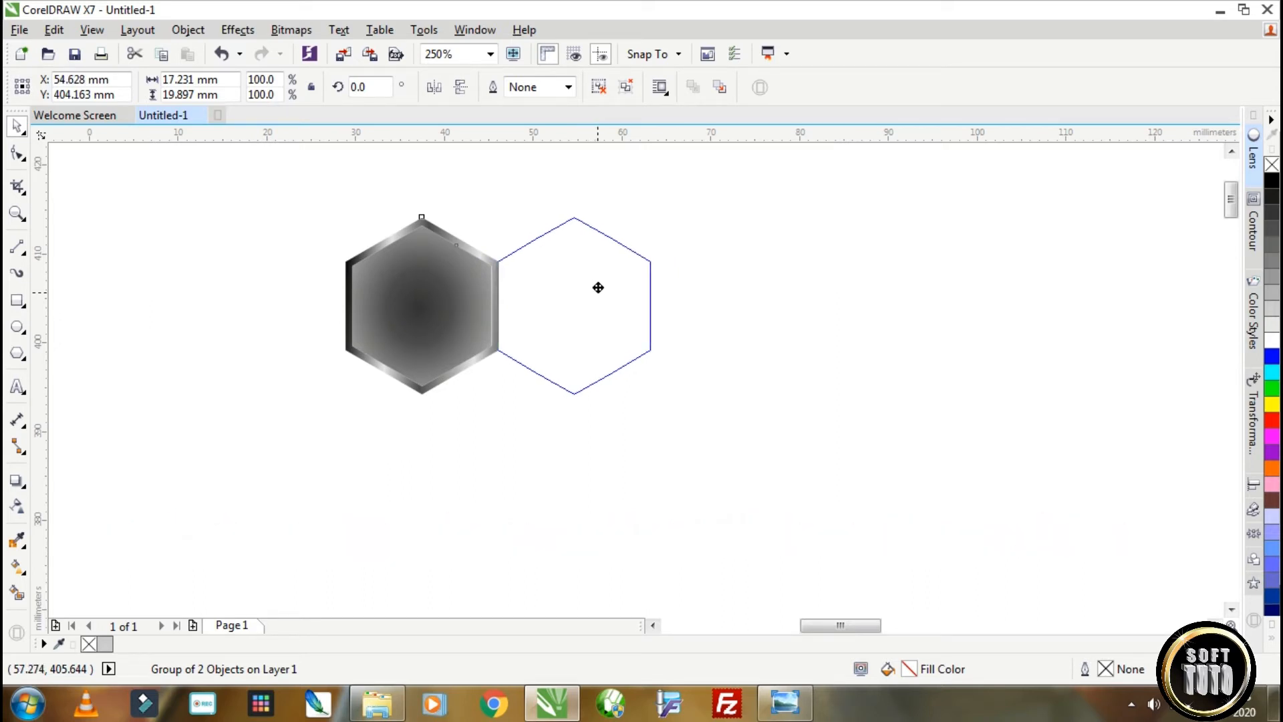
pyautogui.moveTo(598, 288); pyautogui.dragTo(598, 287)
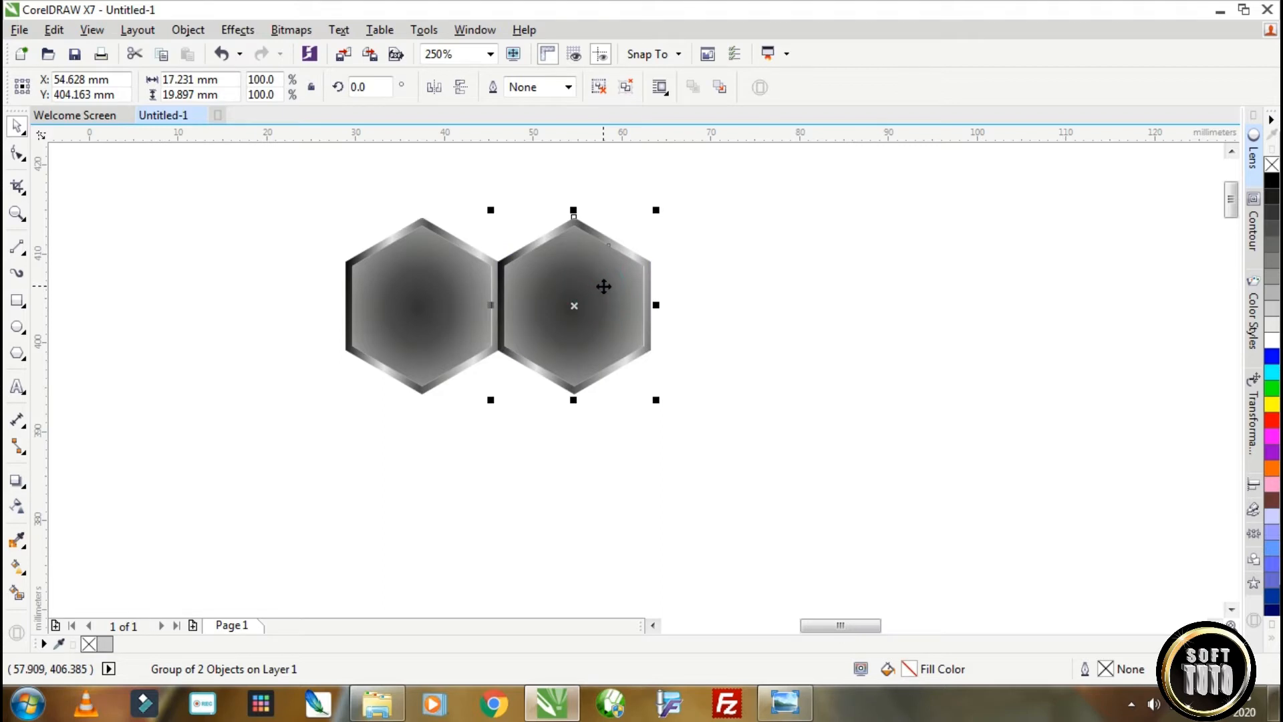
pyautogui.scroll(-2, 603, 286)
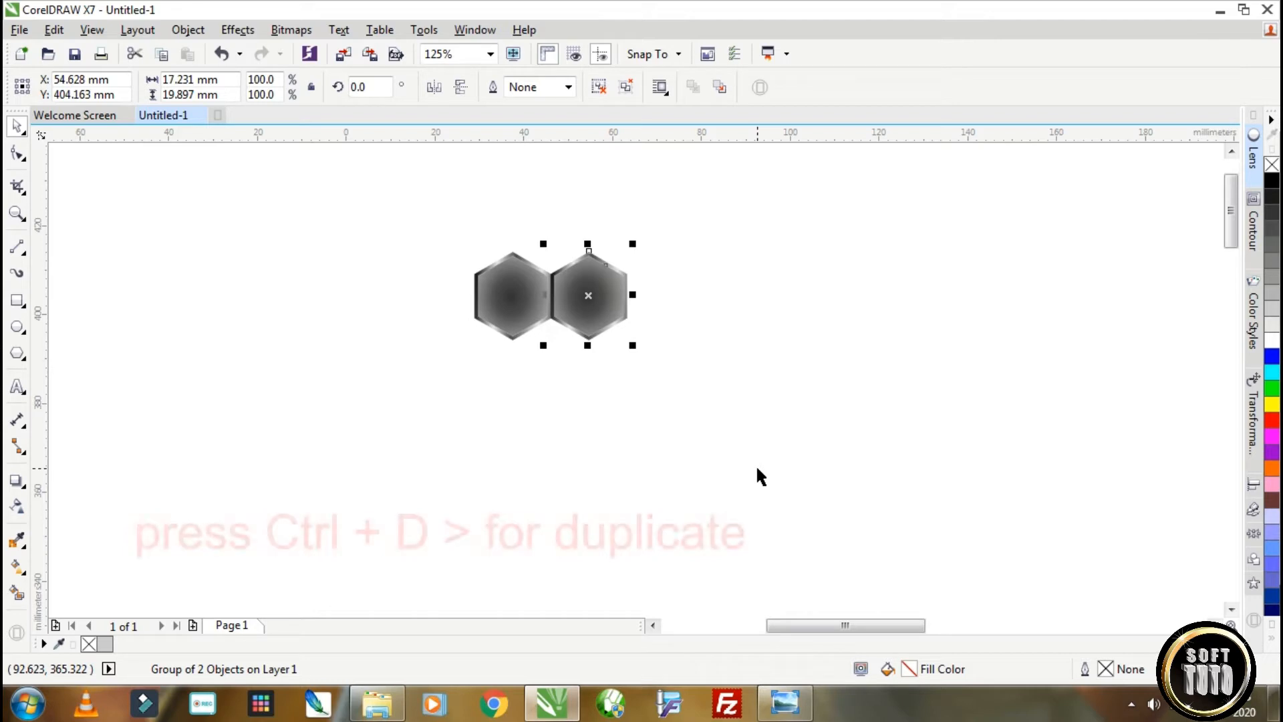
pyautogui.hotkey('ctrl', 'd')
pyautogui.hotkey('ctrl', 'd')
pyautogui.hotkey('ctrl', 'd')
pyautogui.hotkey('ctrl', 'd')
pyautogui.hotkey('ctrl', 'd')
pyautogui.hotkey('ctrl', 'd')
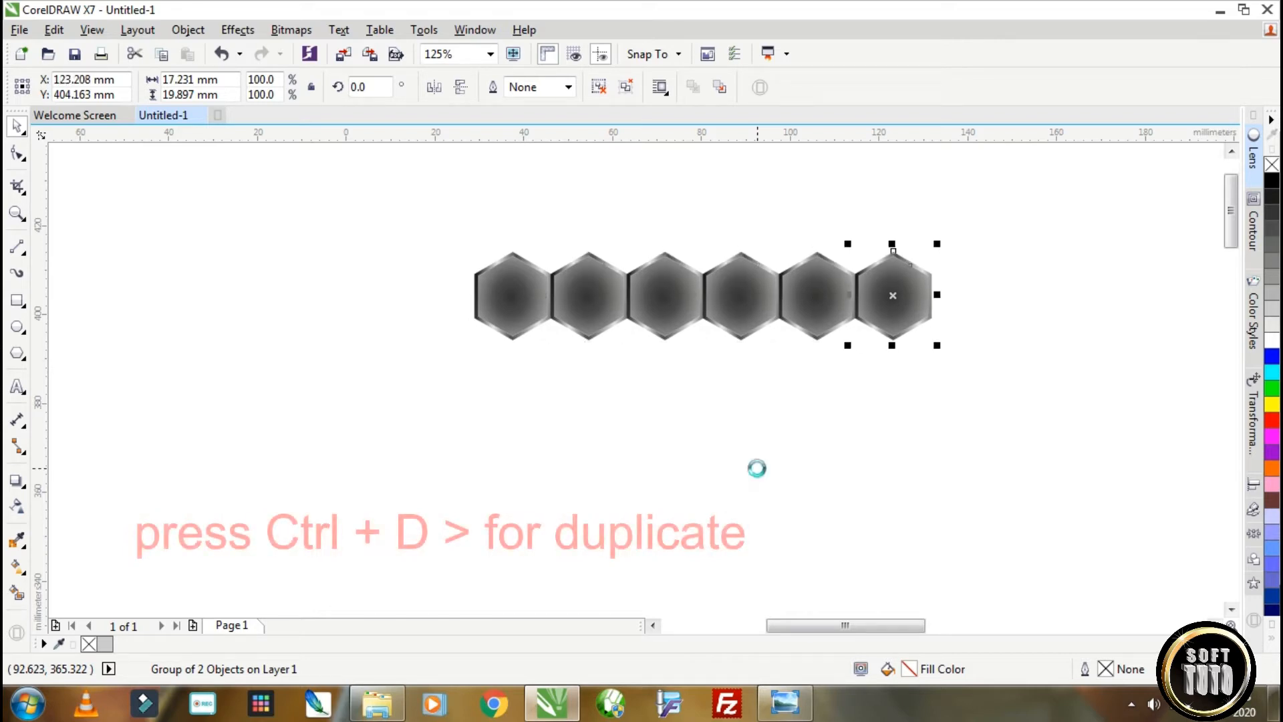
pyautogui.hotkey('ctrl', 'd')
pyautogui.hotkey('ctrl', 'd')
pyautogui.hotkey('ctrl', 'd')
pyautogui.scroll(-2, 755, 463)
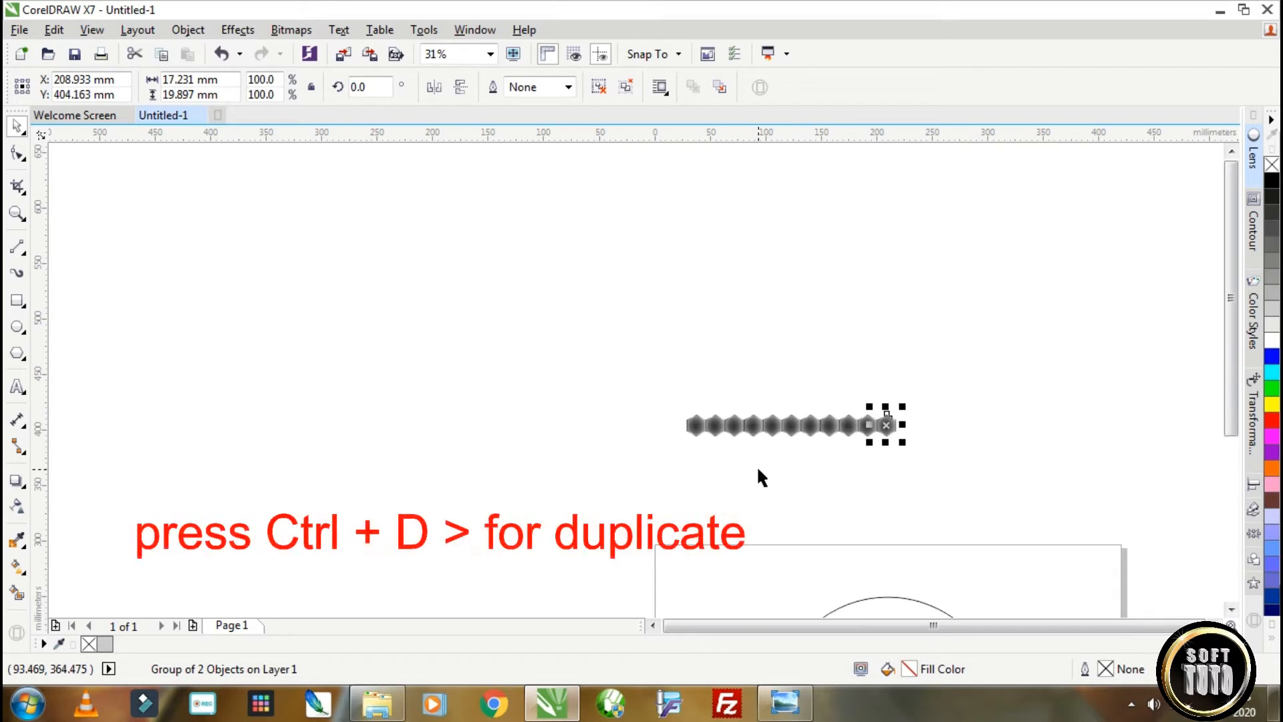
pyautogui.hotkey('ctrl', 'd')
pyautogui.hotkey('ctrl', 'd')
pyautogui.hotkey('ctrl', 'd')
pyautogui.hotkey('ctrl', 'd')
pyautogui.hotkey('ctrl', 'd')
pyautogui.hotkey('ctrl', 'd')
pyautogui.hotkey('ctrl', 'd')
pyautogui.hotkey('ctrl', 'd')
pyautogui.hotkey('ctrl', 'd')
pyautogui.hotkey('ctrl', 'd')
# Group the row of hexagons and interlock a staggered copy of the row with it.
pyautogui.moveTo(635, 396); pyautogui.dragTo(1115, 491)
pyautogui.hotkey('ctrl', 'g')
pyautogui.scroll(4, 726, 420)
pyautogui.moveTo(728, 417); pyautogui.dragTo(885, 155)
pyautogui.scroll(-3, 885, 155)
pyautogui.scroll(-1, 309, 345)
# Group the two interlocking rows and fit a copy of the group directly beneath them.
pyautogui.moveTo(535, 215); pyautogui.dragTo(1017, 313)
pyautogui.scroll(1, 671, 257)
pyautogui.click(822, 79)
pyautogui.moveTo(780, 253); pyautogui.dragTo(789, 318)
pyautogui.scroll(3, 789, 318)
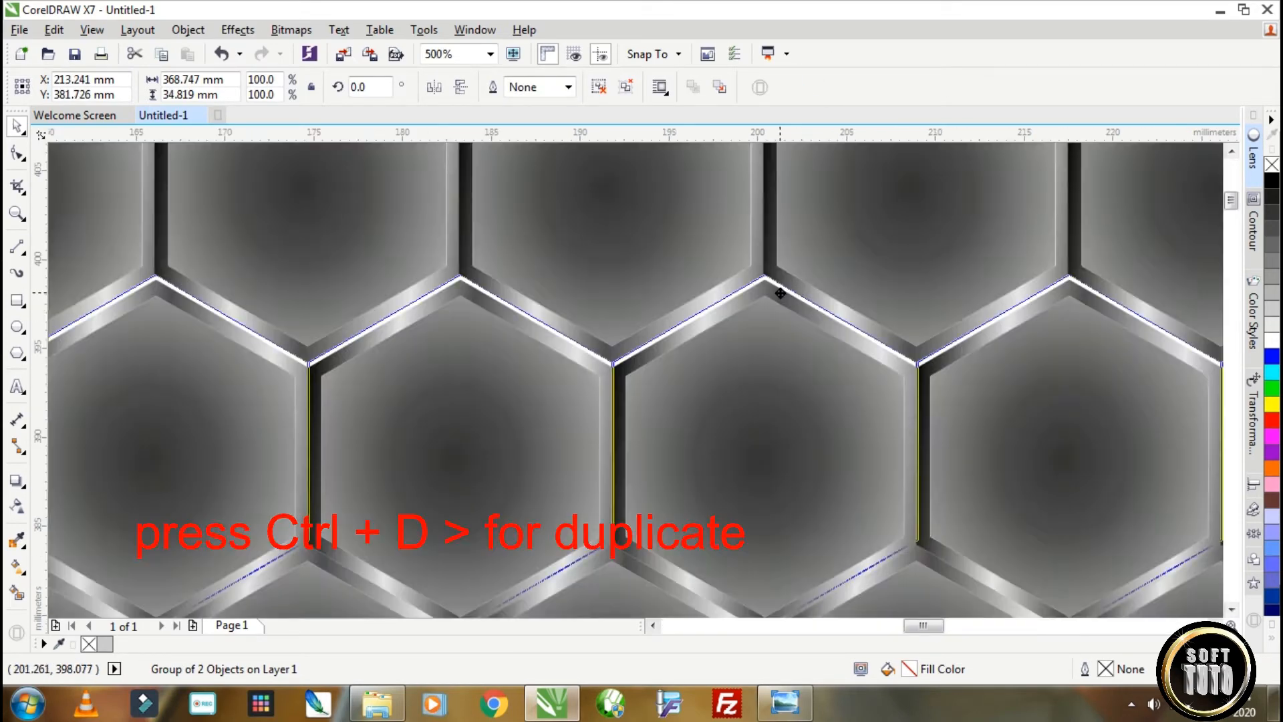
pyautogui.scroll(-5, 785, 326)
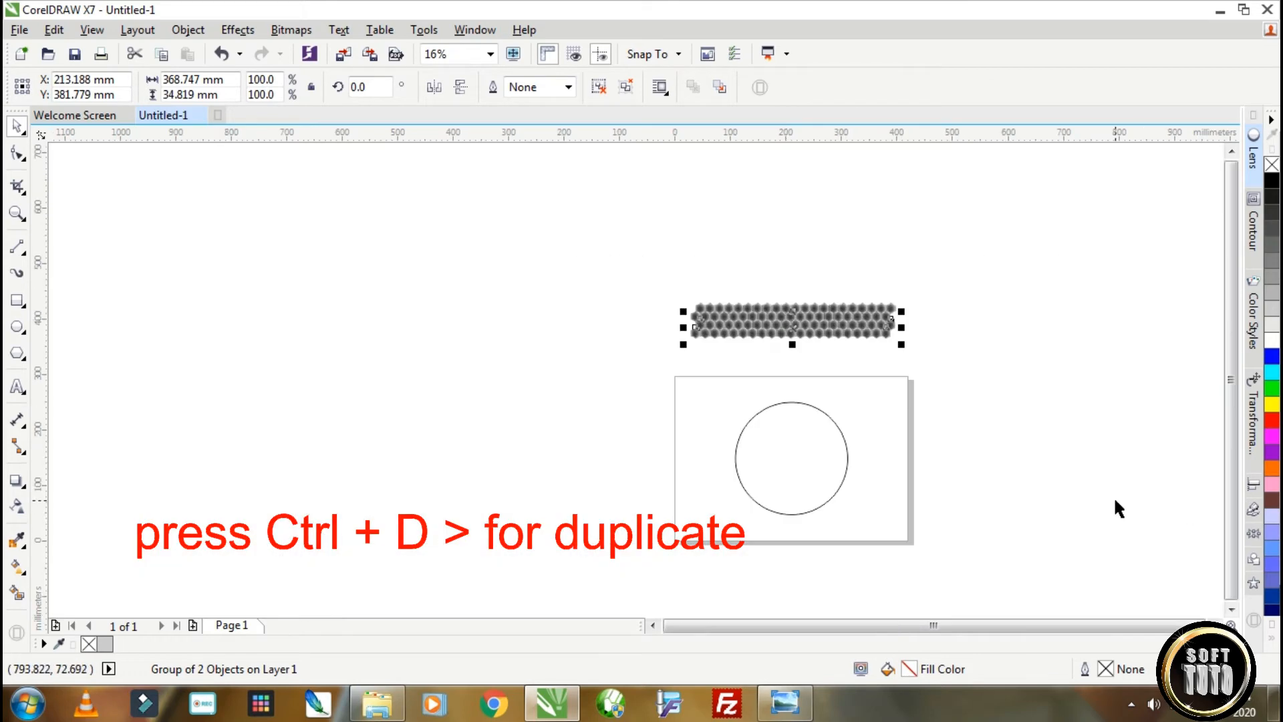
# Duplicate the double-row group repeatedly downward to build a tall honeycomb sheet extending past the page.
pyautogui.hotkey('ctrl', 'd')
pyautogui.hotkey('ctrl', 'd')
pyautogui.hotkey('ctrl', 'd')
pyautogui.hotkey('ctrl', 'd')
pyautogui.hotkey('ctrl', 'd')
pyautogui.hotkey('ctrl', 'd')
pyautogui.hotkey('ctrl', 'd')
pyautogui.hotkey('ctrl', 'd')
pyautogui.hotkey('ctrl', 'd')
pyautogui.hotkey('ctrl', 'd')
pyautogui.hotkey('ctrl', 'd')
pyautogui.moveTo(665, 278); pyautogui.dragTo(962, 513)
pyautogui.hotkey('ctrl', 'z')
pyautogui.hotkey('ctrl', 'd')
pyautogui.hotkey('ctrl', 'd')
pyautogui.hotkey('ctrl', 'd')
pyautogui.hotkey('ctrl', 'd')
pyautogui.hotkey('ctrl', 'd')
pyautogui.hotkey('ctrl', 'd')
pyautogui.hotkey('ctrl', 'd')
pyautogui.scroll(-1, 689, 324)
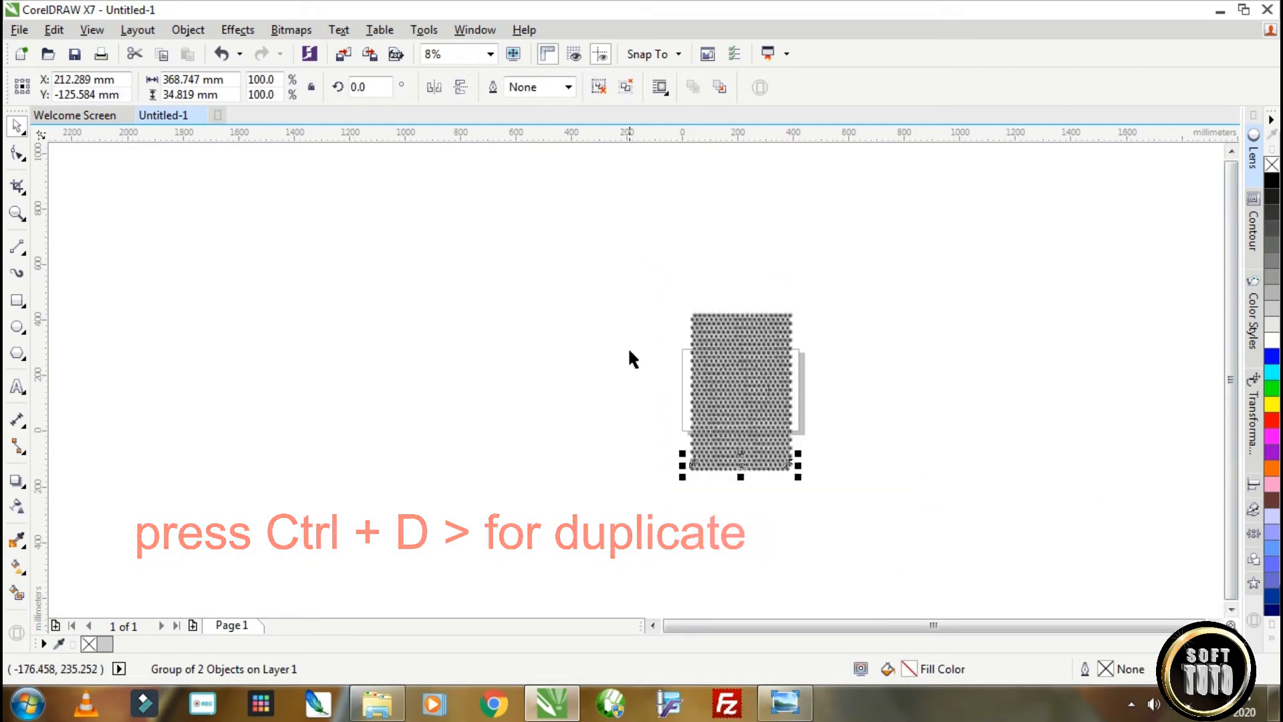
# Move the circle out from under the honeycomb to the empty area left of the page.
pyautogui.click(629, 351)
pyautogui.click(775, 445)
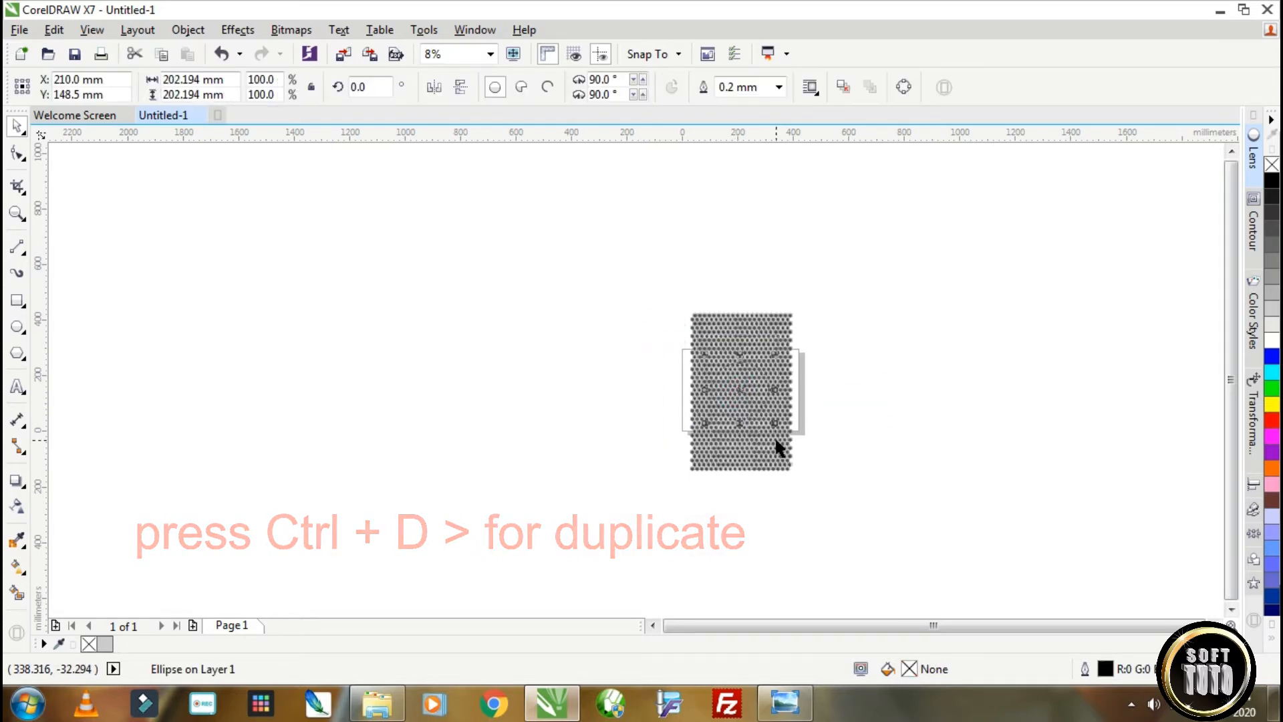
pyautogui.moveTo(740, 387); pyautogui.dragTo(601, 380)
# Group the whole honeycomb sheet and place a copy beside it with the hexagon edges interlocking.
pyautogui.moveTo(687, 301); pyautogui.dragTo(809, 531)
pyautogui.hotkey('ctrl', 'g')
pyautogui.scroll(1, 733, 393)
pyautogui.moveTo(734, 389); pyautogui.dragTo(931, 372)
pyautogui.scroll(6, 851, 249)
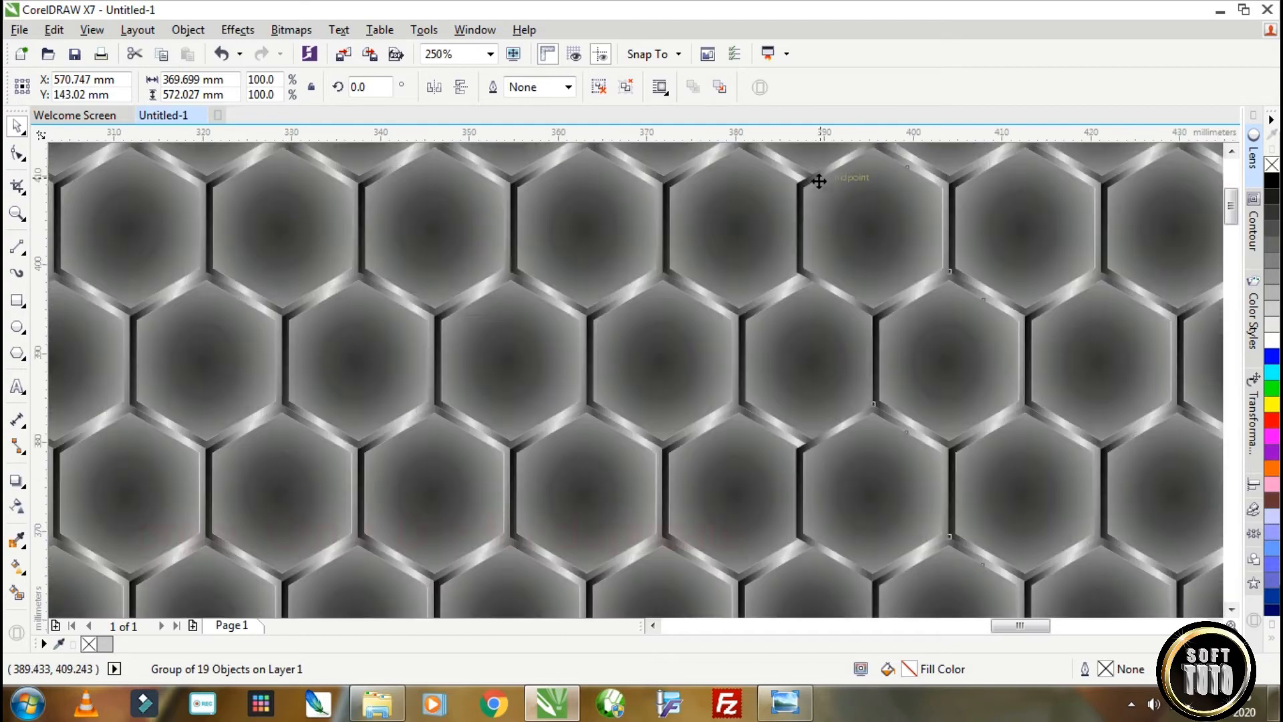
pyautogui.moveTo(844, 180); pyautogui.dragTo(814, 173)
pyautogui.scroll(3, 840, 174)
pyautogui.moveTo(702, 223); pyautogui.dragTo(688, 213)
pyautogui.scroll(-7, 755, 213)
# Group both honeycomb sheets, scale the group to about 302 by 237 mm, and move it above the page.
pyautogui.moveTo(540, 194); pyautogui.dragTo(995, 551)
pyautogui.hotkey('ctrl', 'g')
pyautogui.moveTo(965, 196); pyautogui.dragTo(847, 290)
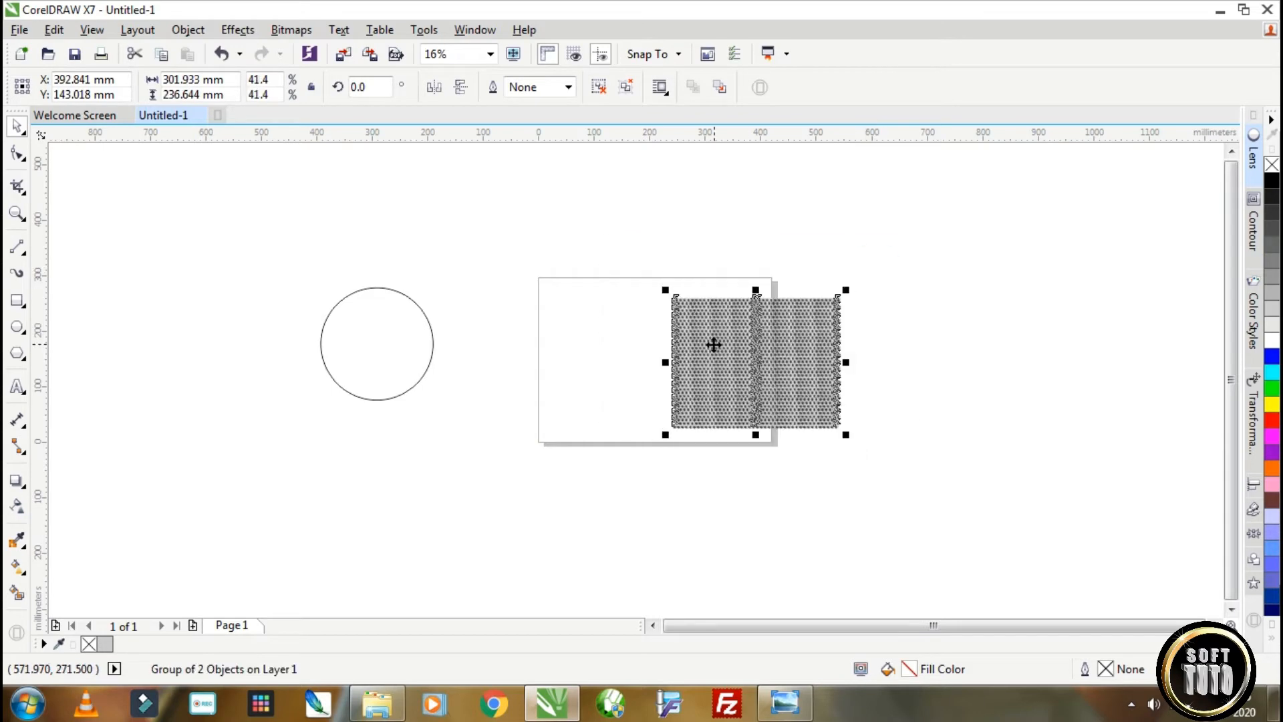
pyautogui.moveTo(735, 342); pyautogui.dragTo(610, 189)
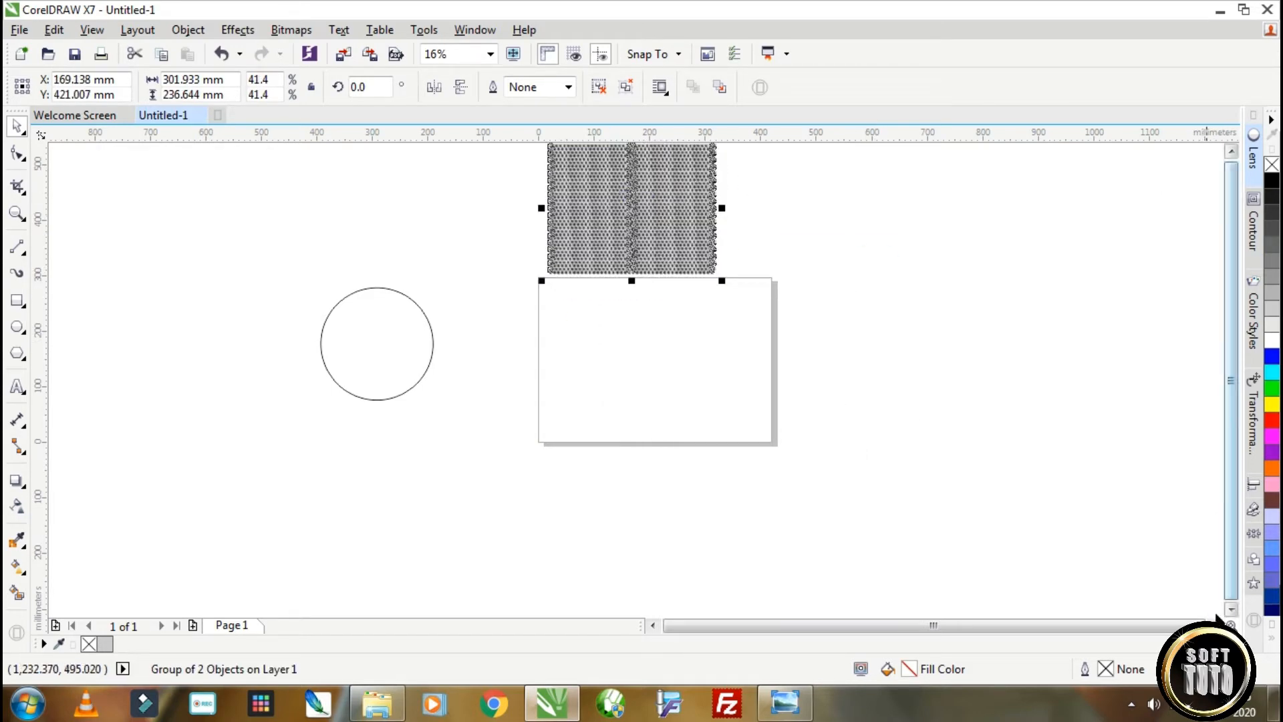
# Place a duplicate of the scaled honeycomb group to the right of the original.
pyautogui.click(1231, 624)
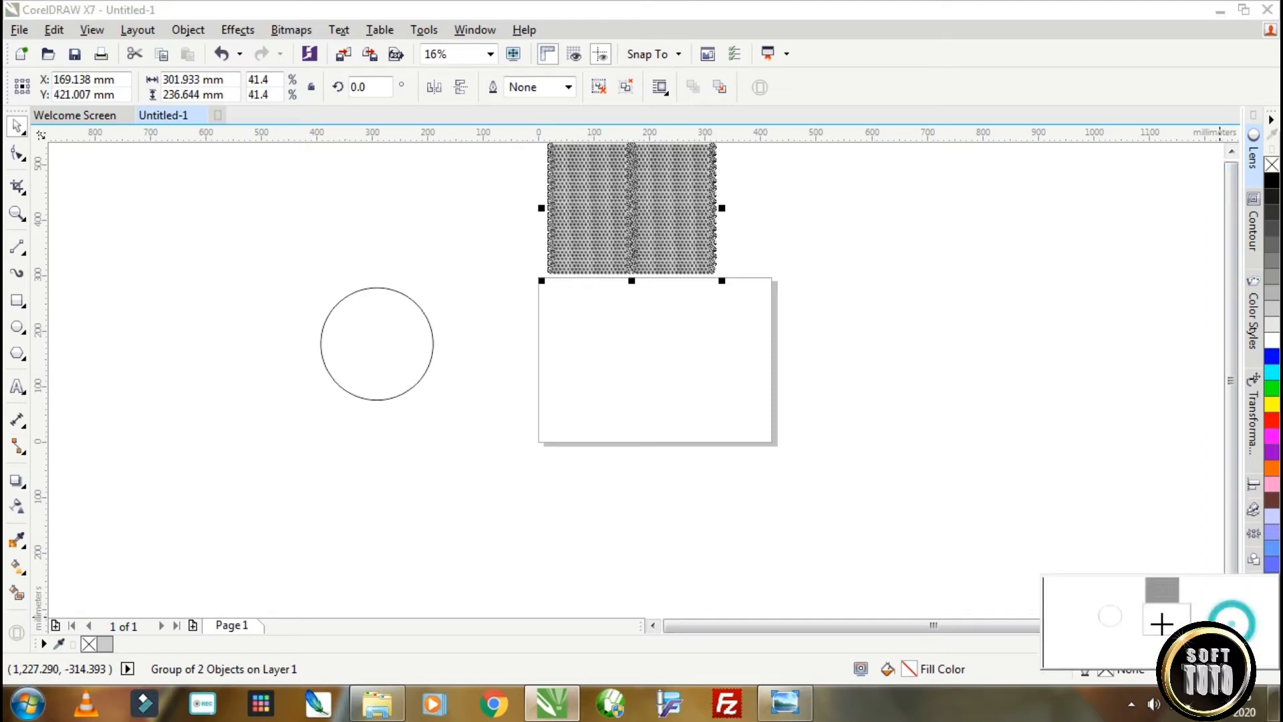
pyautogui.scroll(1, 638, 229)
pyautogui.moveTo(652, 232); pyautogui.dragTo(1000, 224)
# Create color styles from both the fill and outline of the duplicate honeycomb, grouping them into 1 harmony.
pyautogui.click(475, 29)
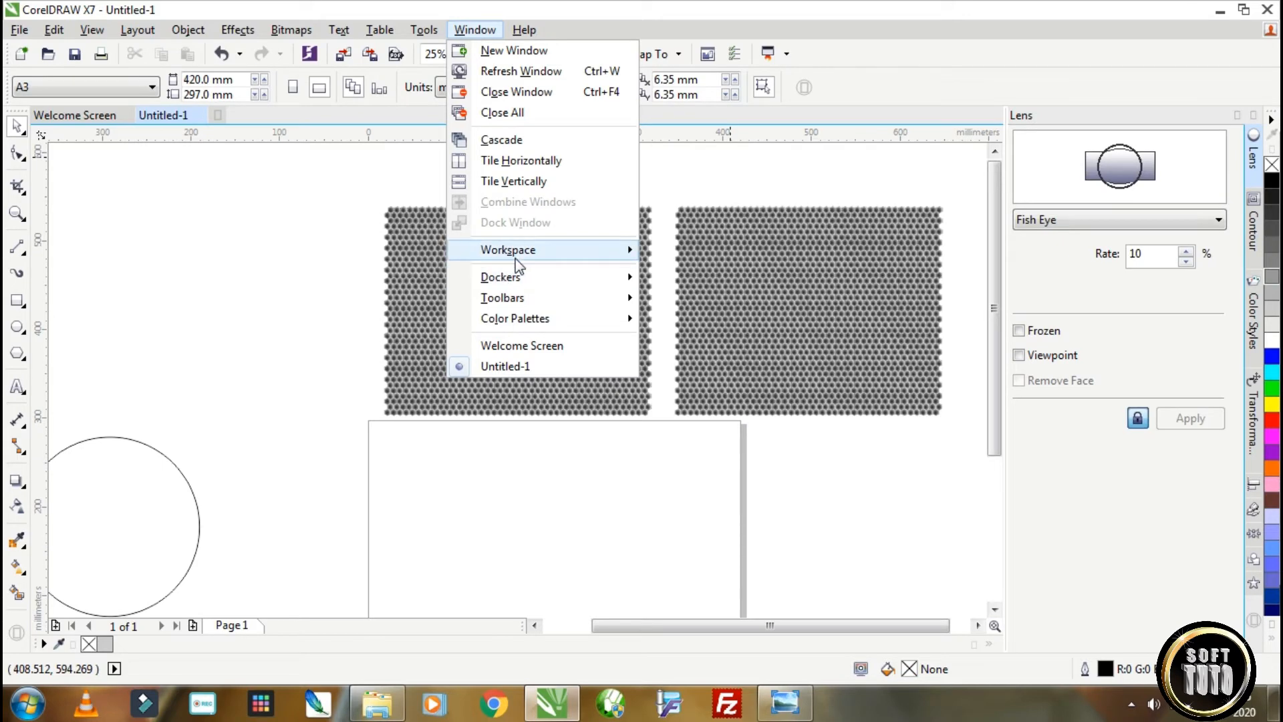
pyautogui.moveTo(551, 275)
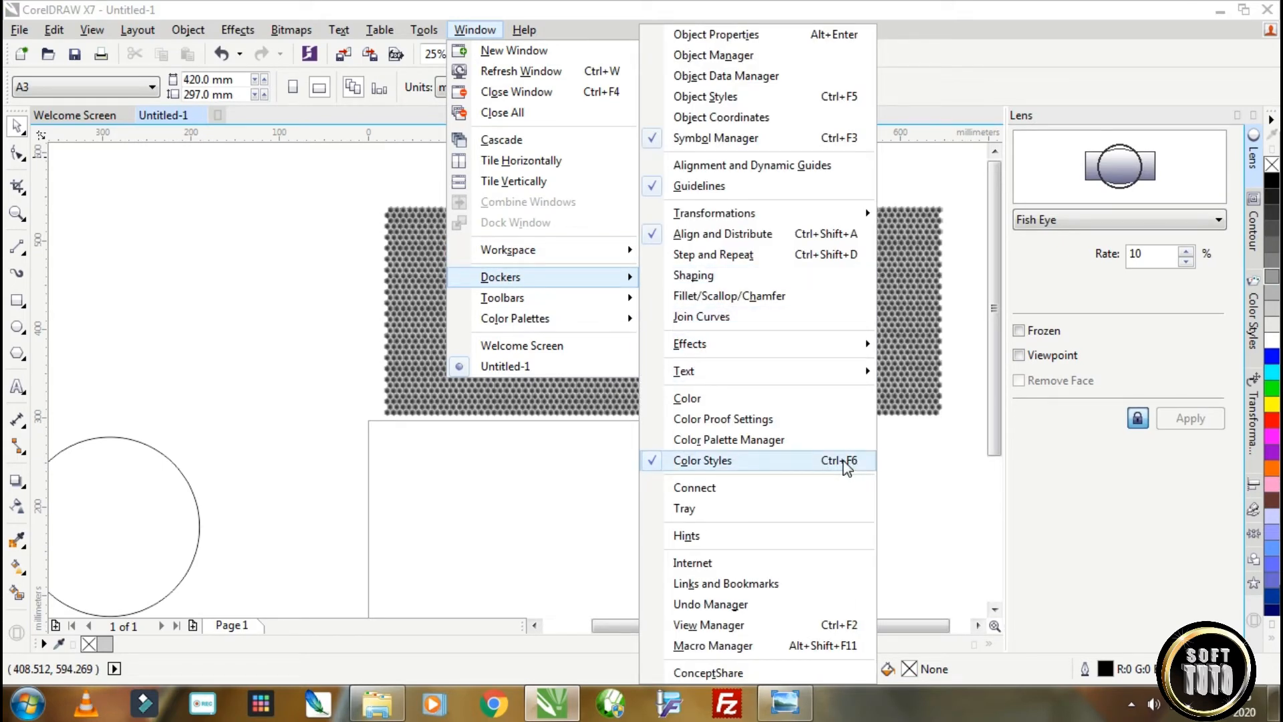
pyautogui.click(1254, 327)
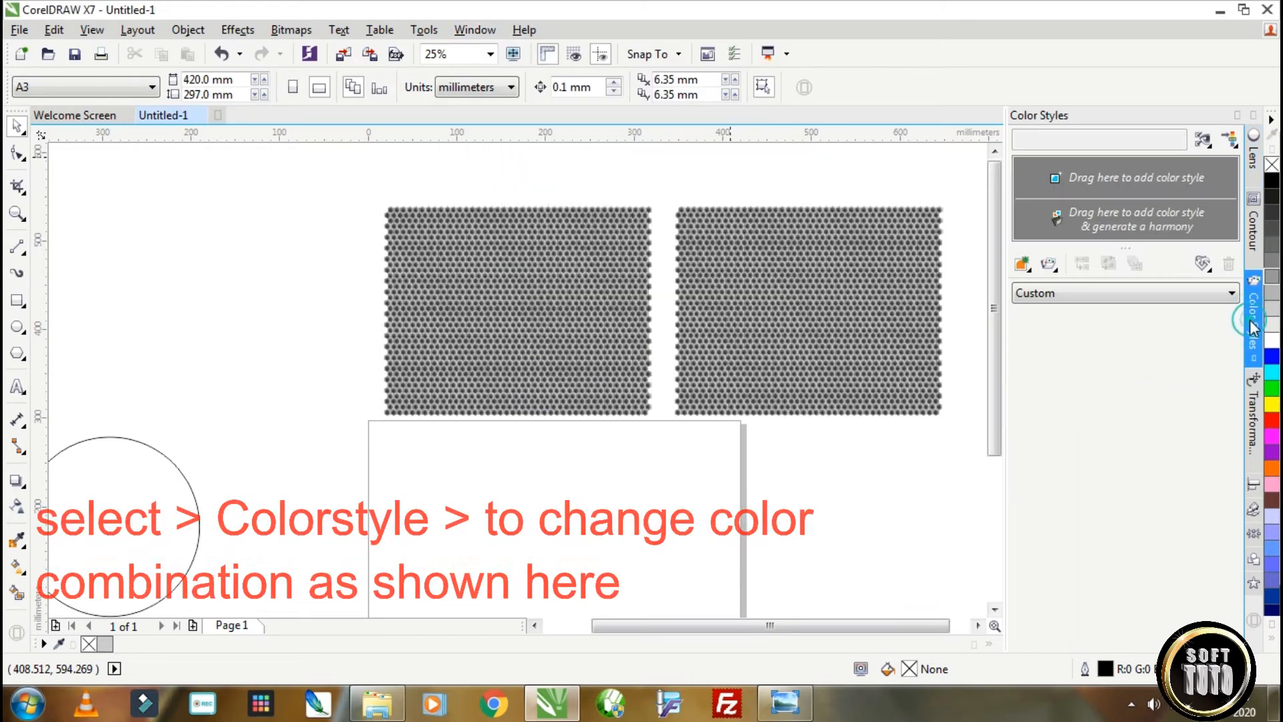
pyautogui.click(771, 308)
pyautogui.moveTo(771, 295); pyautogui.dragTo(1117, 216)
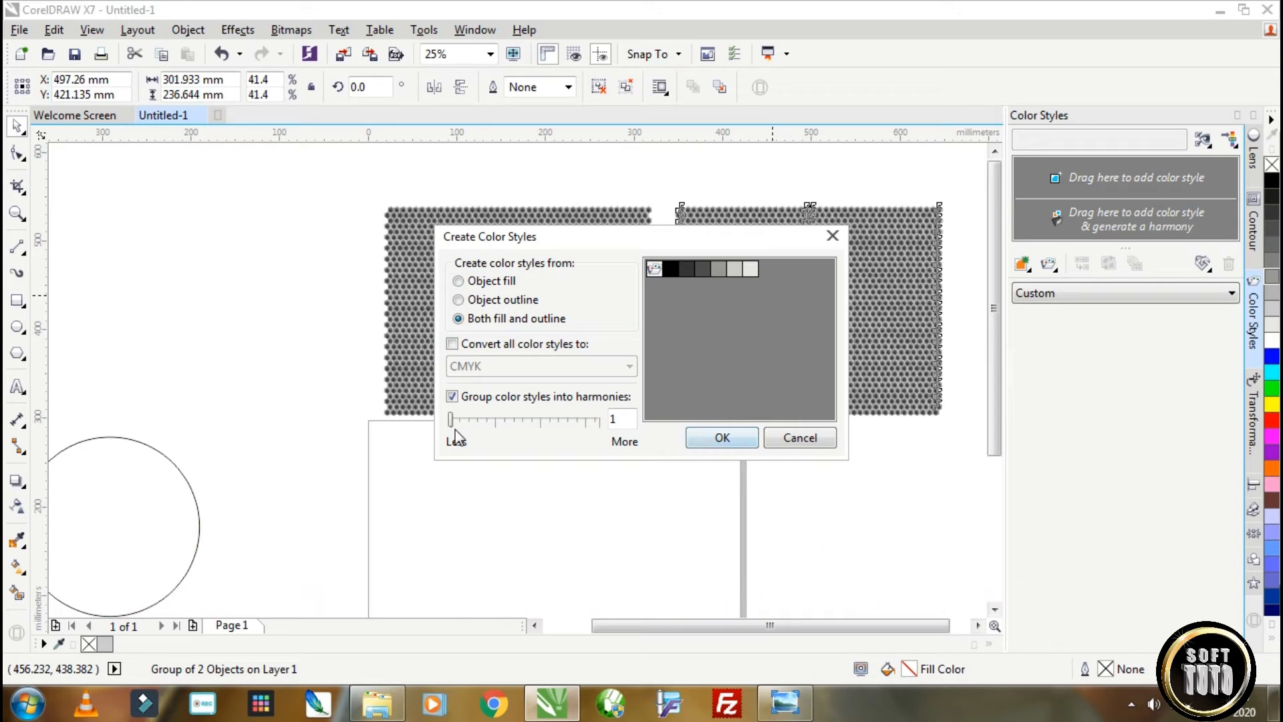
pyautogui.click(724, 437)
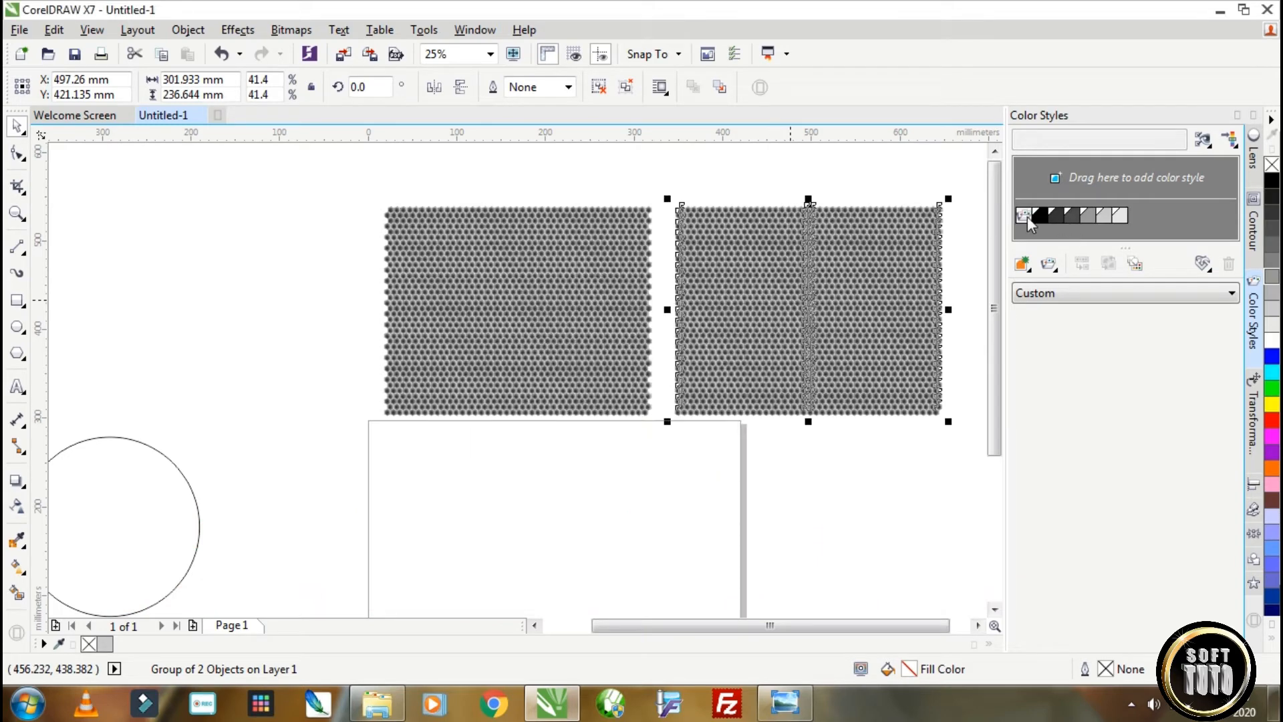
# Select the new harmony and shift all its colors together from neutral to a saturated orange-red.
pyautogui.click(1026, 217)
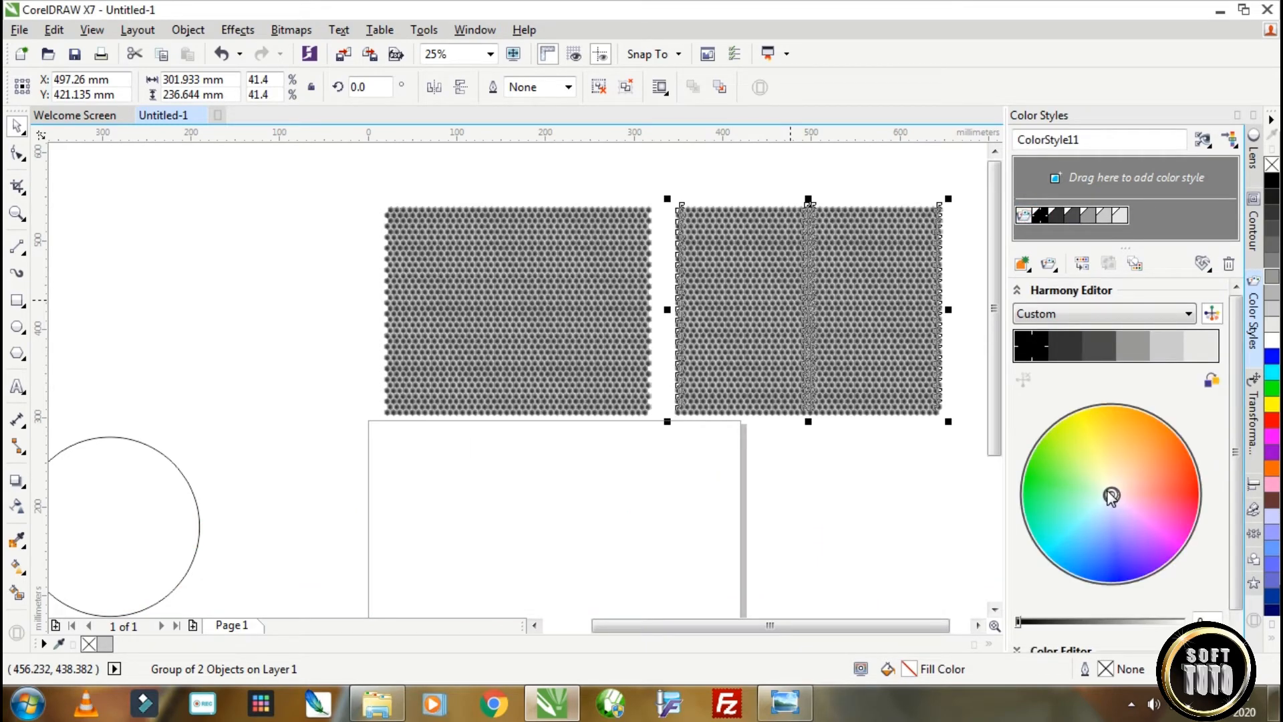
pyautogui.moveTo(1112, 495); pyautogui.dragTo(1194, 490)
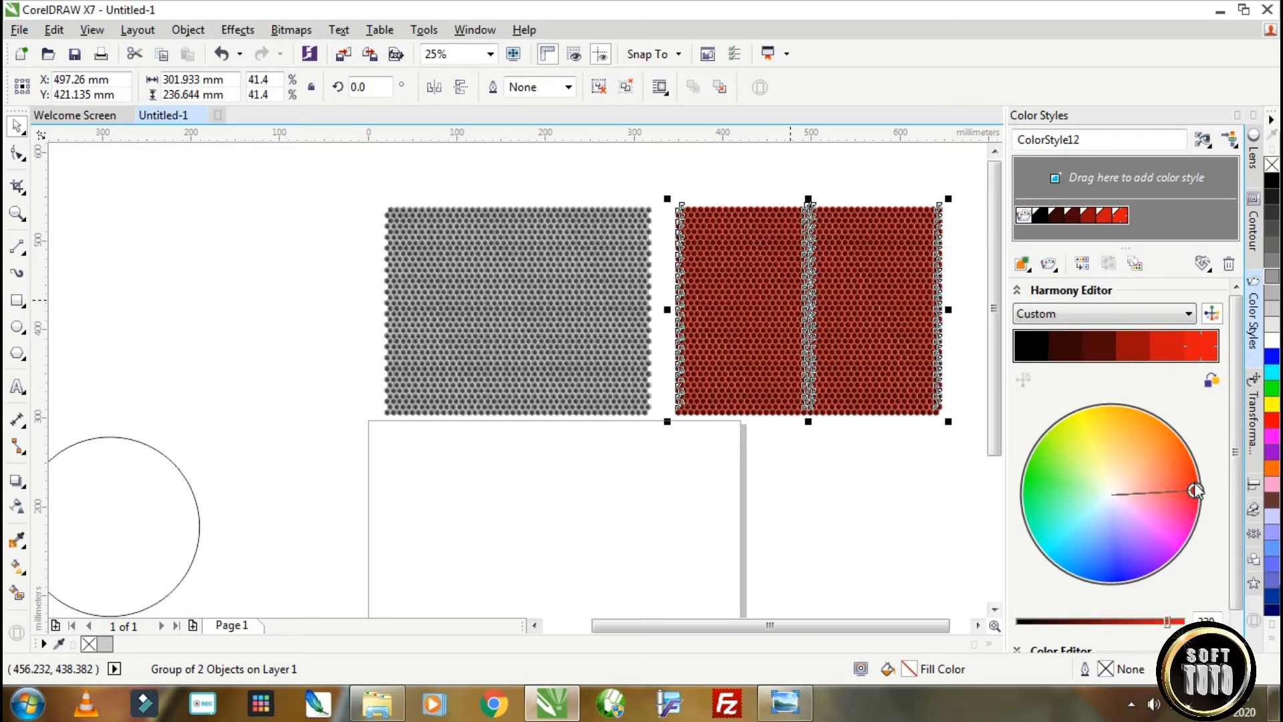
pyautogui.moveTo(1194, 493); pyautogui.dragTo(1195, 481)
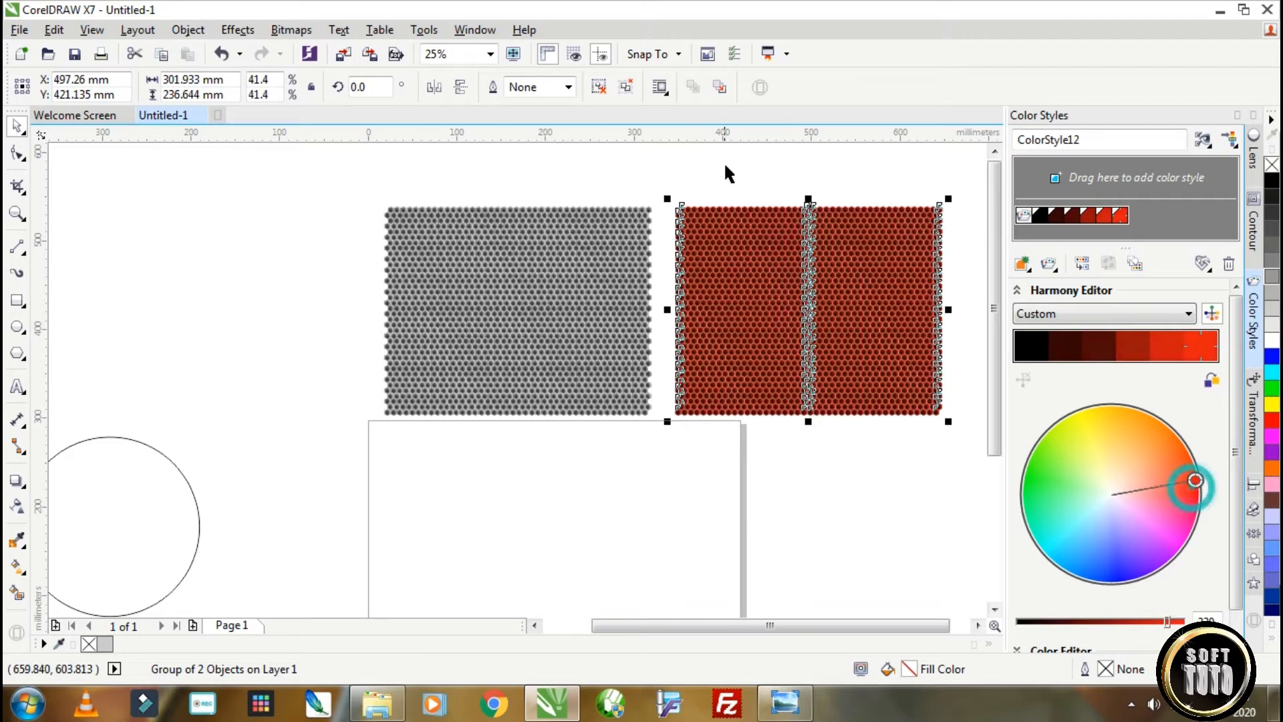
# Inspect the recoloured hexagons up close, shift the harmony to a purer red, and delete the harmony from the color styles.
pyautogui.click(727, 170)
pyautogui.scroll(3, 867, 237)
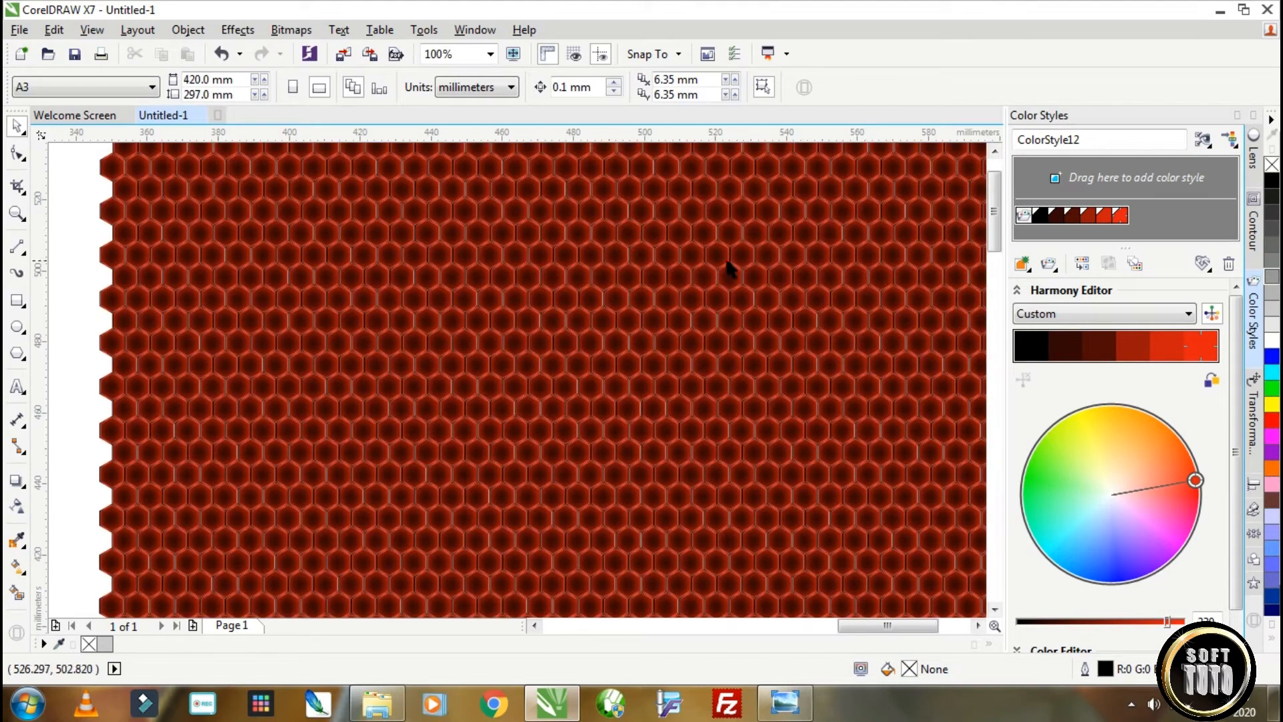
pyautogui.scroll(2, 731, 268)
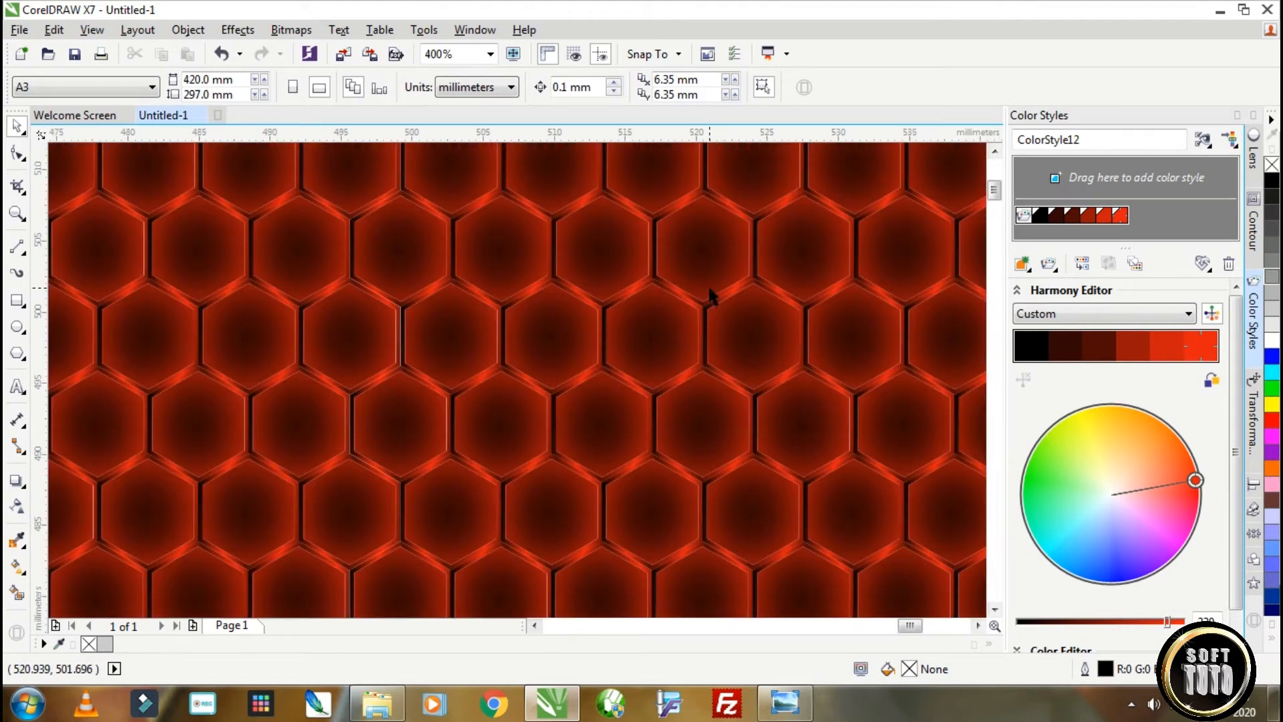
pyautogui.scroll(-2, 709, 289)
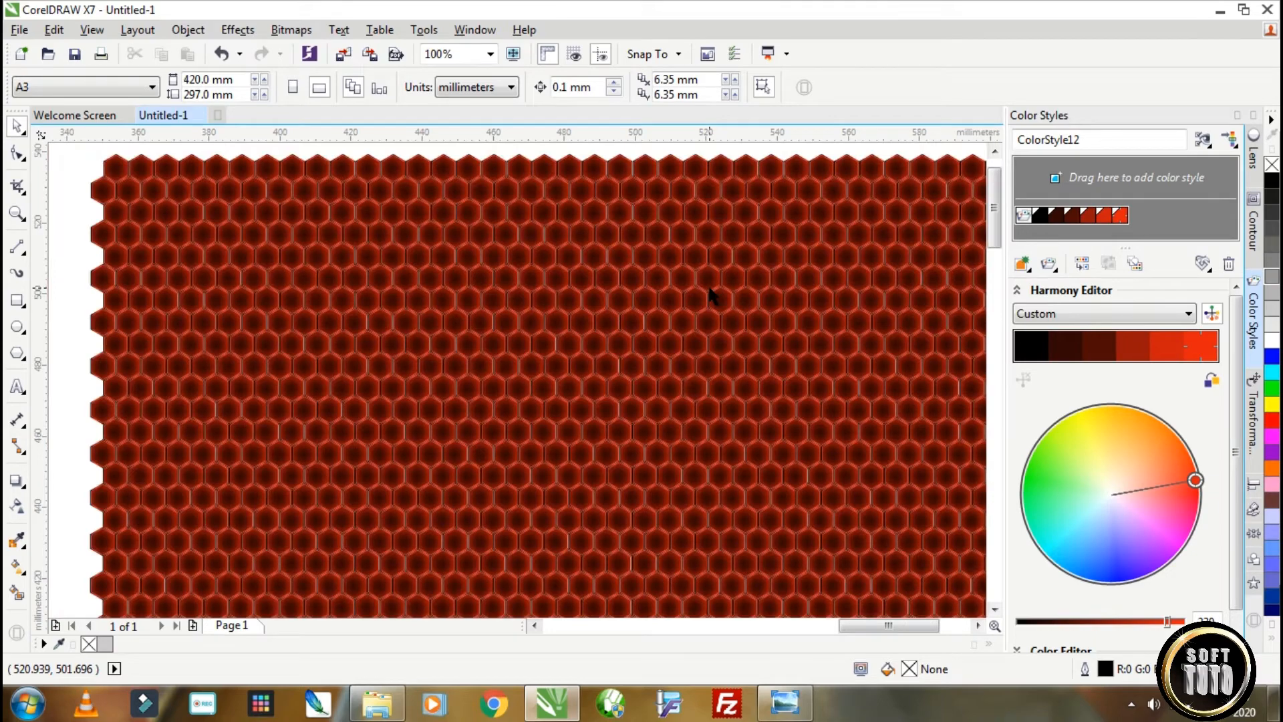
pyautogui.scroll(-2, 710, 294)
pyautogui.moveTo(1193, 484); pyautogui.dragTo(1193, 494)
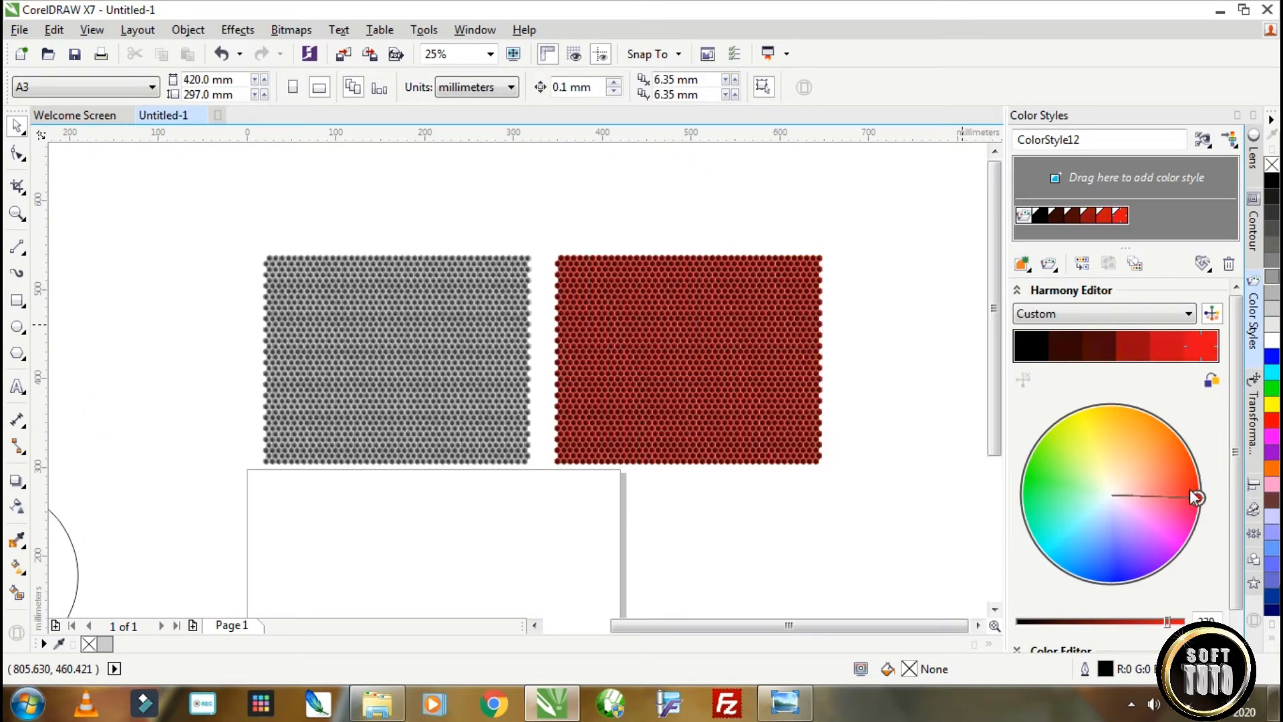
pyautogui.click(1228, 265)
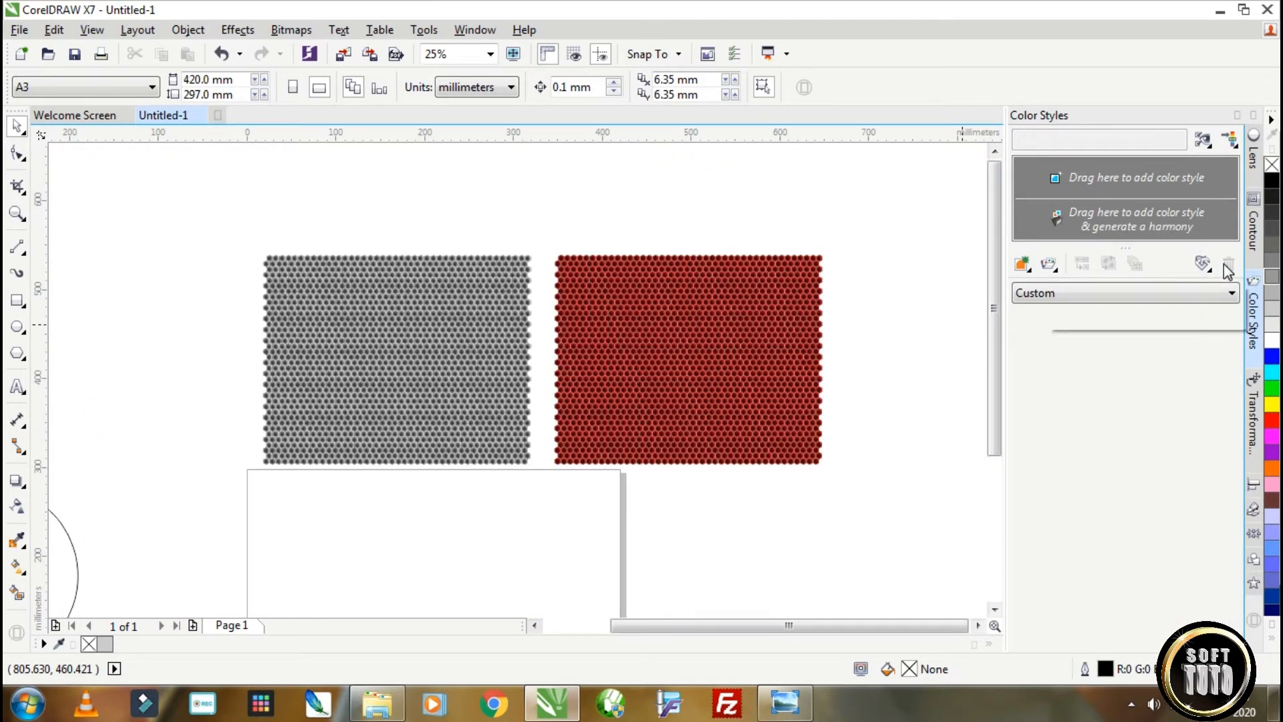
pyautogui.click(1236, 116)
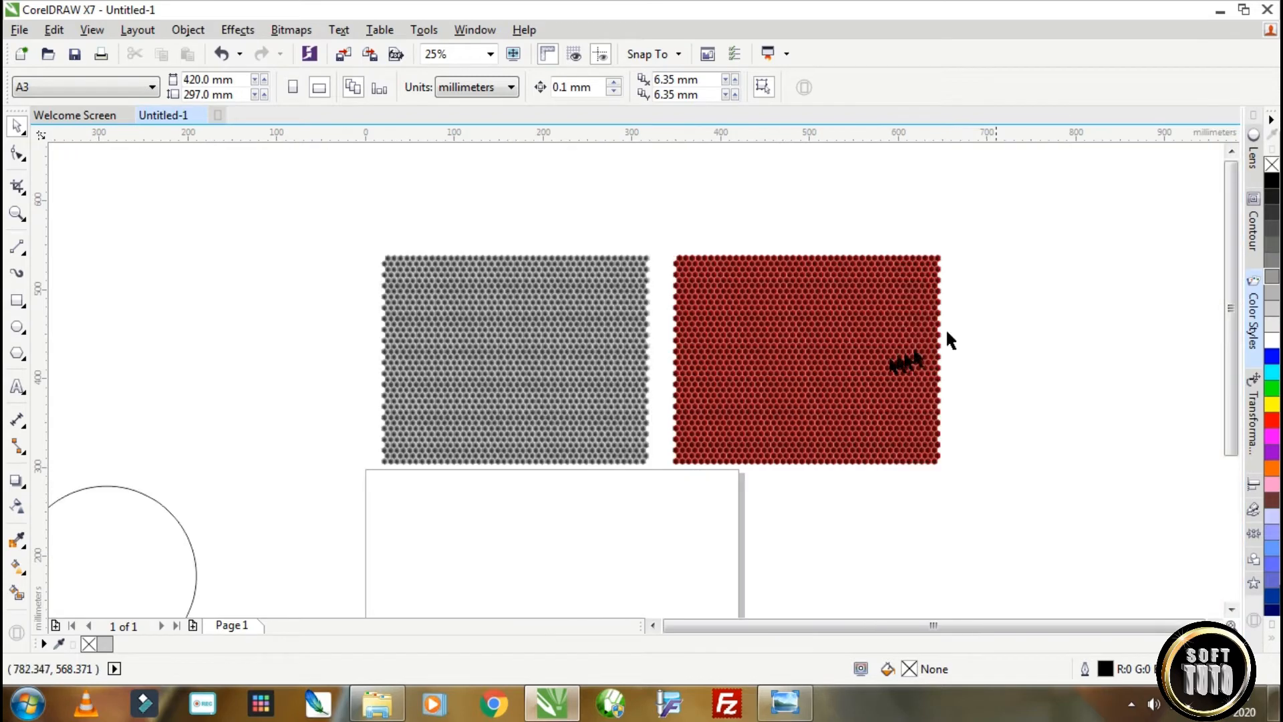
# Draw a slightly tilted ellipse about 143 mm wide across the circle's upper-right edge, with a smaller copy about 105 by 53 mm inside it.
pyautogui.moveTo(246, 236); pyautogui.dragTo(405, 307)
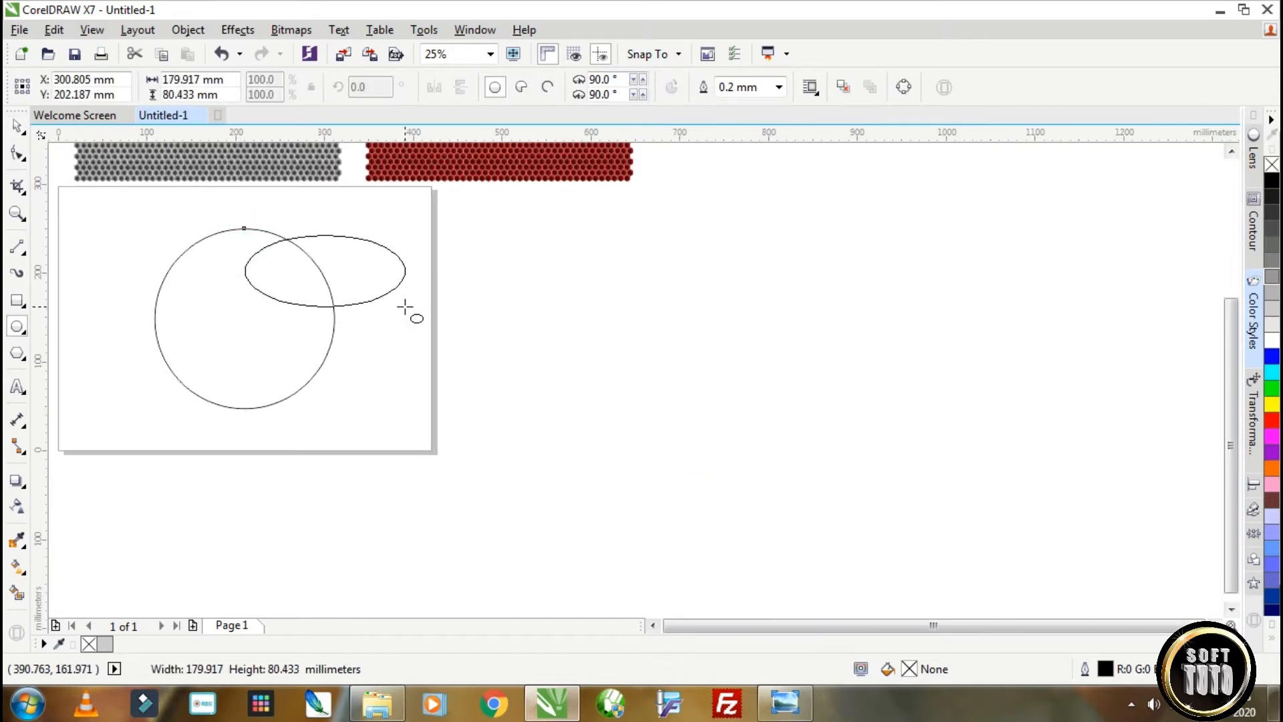
pyautogui.click(19, 127)
pyautogui.moveTo(355, 253); pyautogui.dragTo(329, 252)
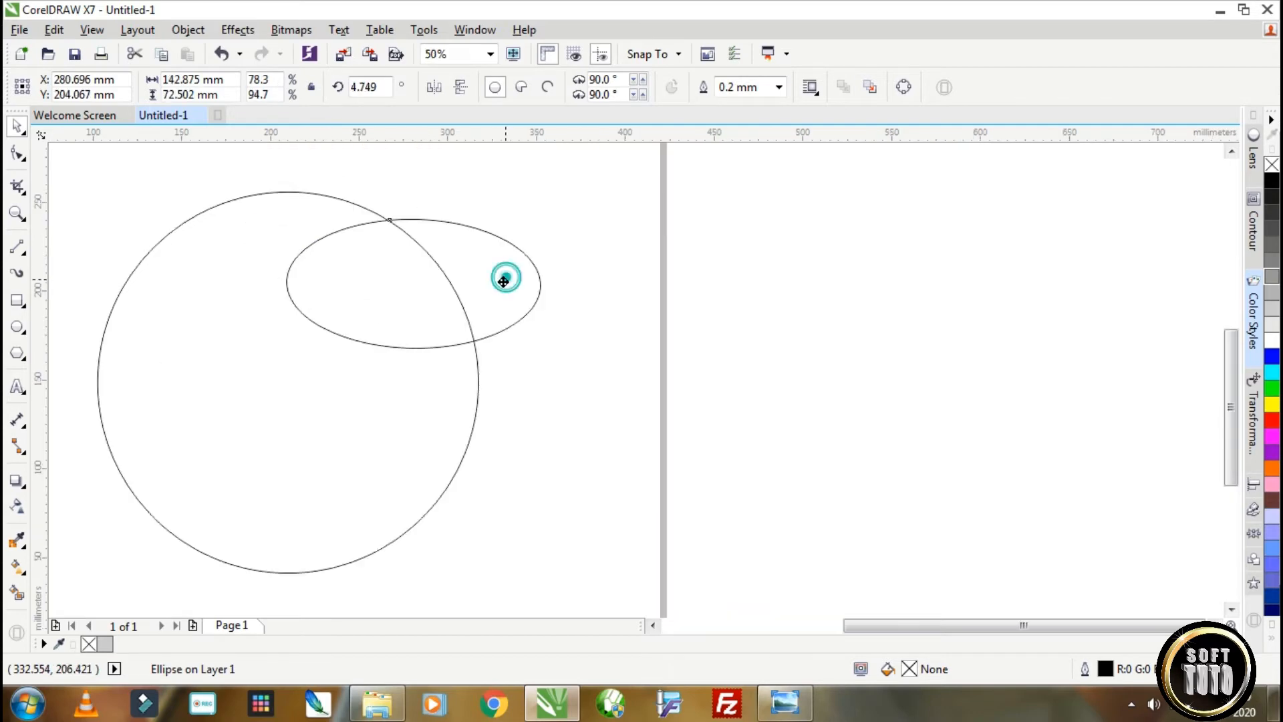
pyautogui.moveTo(504, 278); pyautogui.dragTo(501, 285)
pyautogui.moveTo(535, 218); pyautogui.dragTo(528, 236)
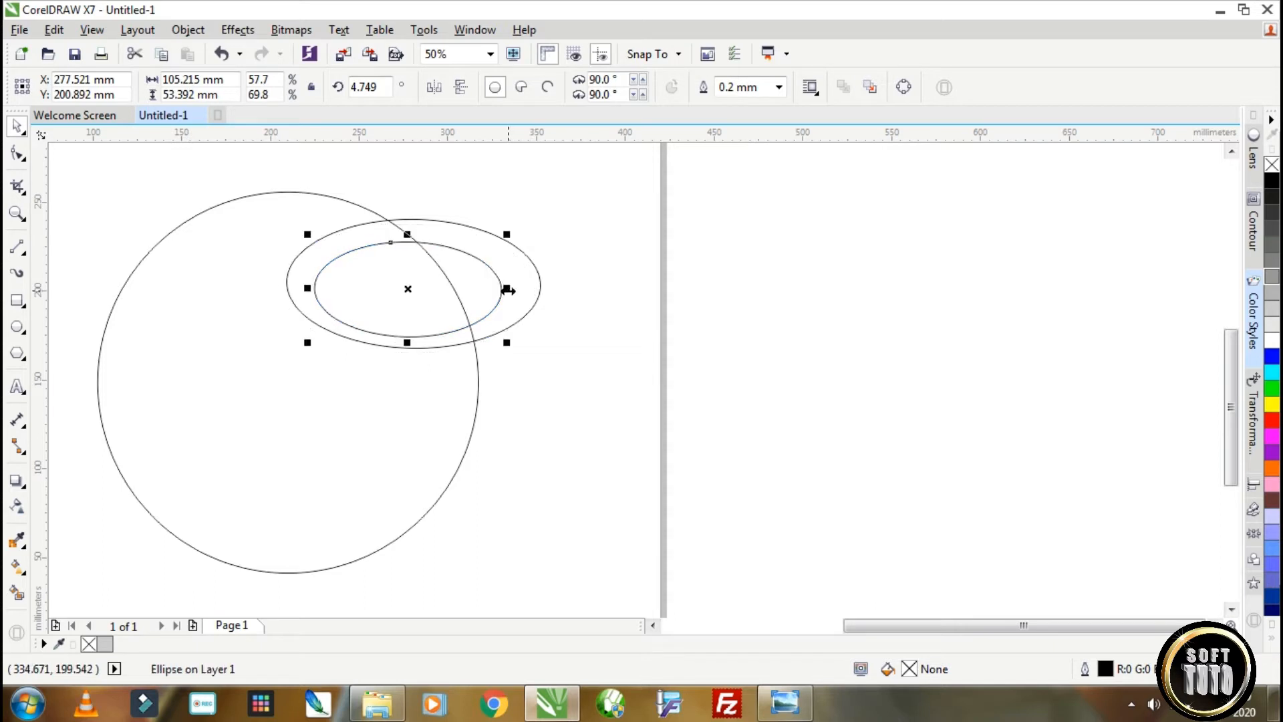
# Reshape the inner ellipse to about 123 by 49 mm, tilted about 2.9°, with its lower edge hugging the outer ellipse.
pyautogui.moveTo(408, 342); pyautogui.dragTo(408, 353)
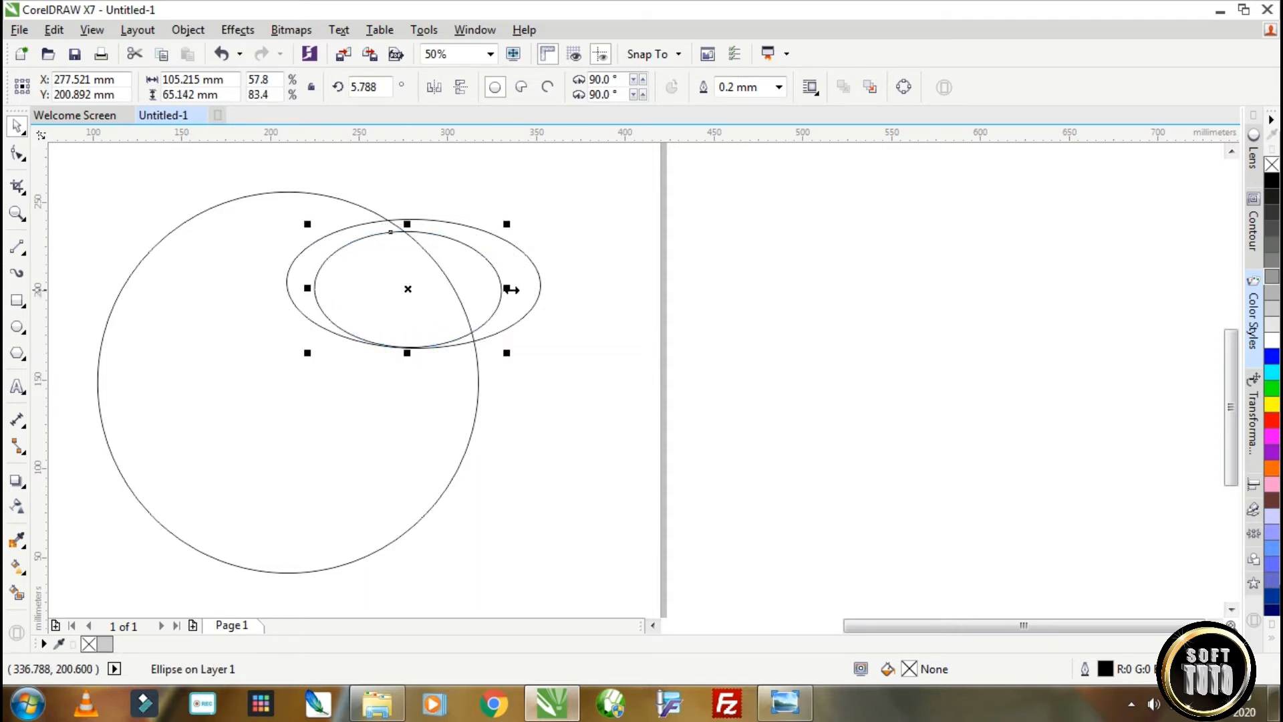
pyautogui.moveTo(509, 289); pyautogui.dragTo(540, 294)
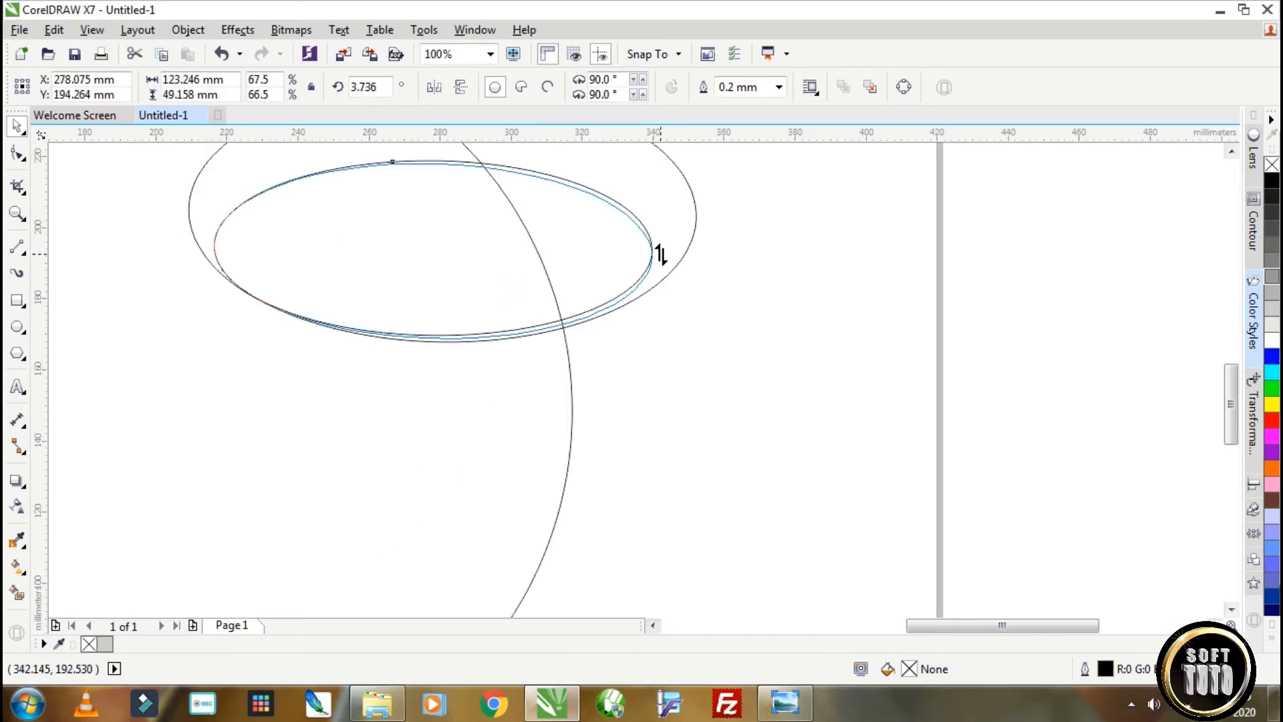
pyautogui.moveTo(662, 255); pyautogui.dragTo(661, 255)
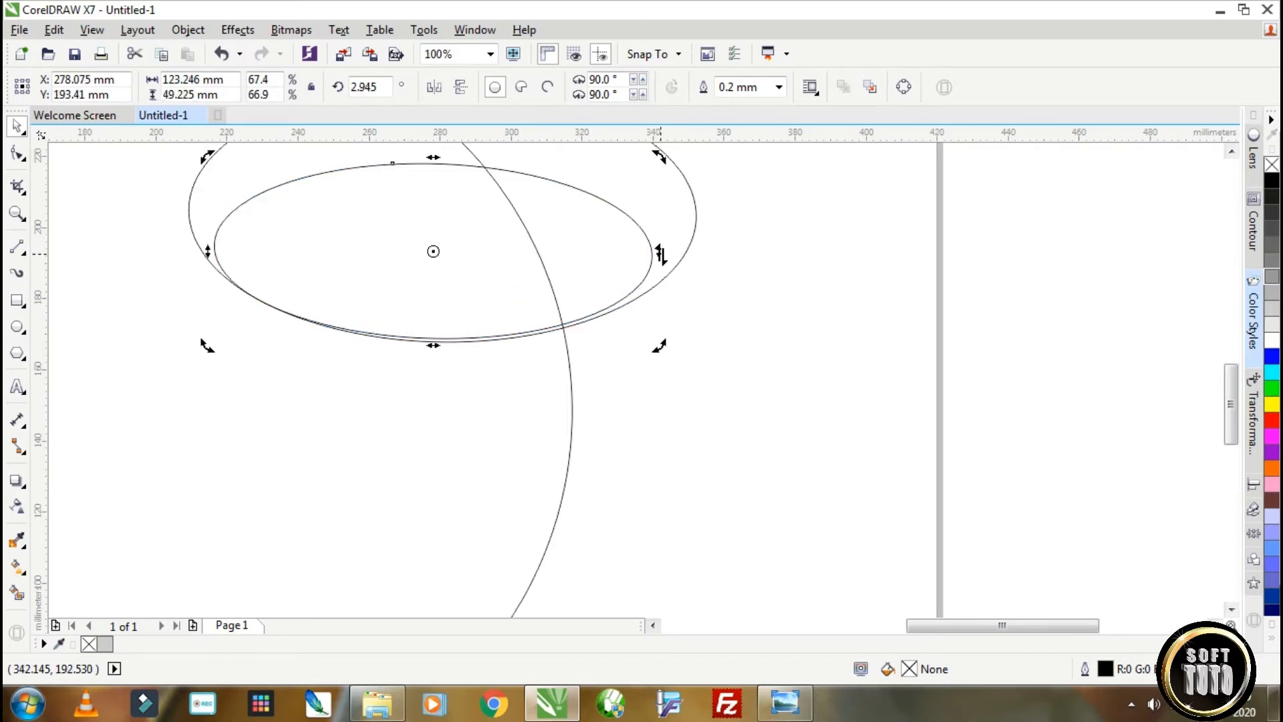
pyautogui.scroll(1, 255, 254)
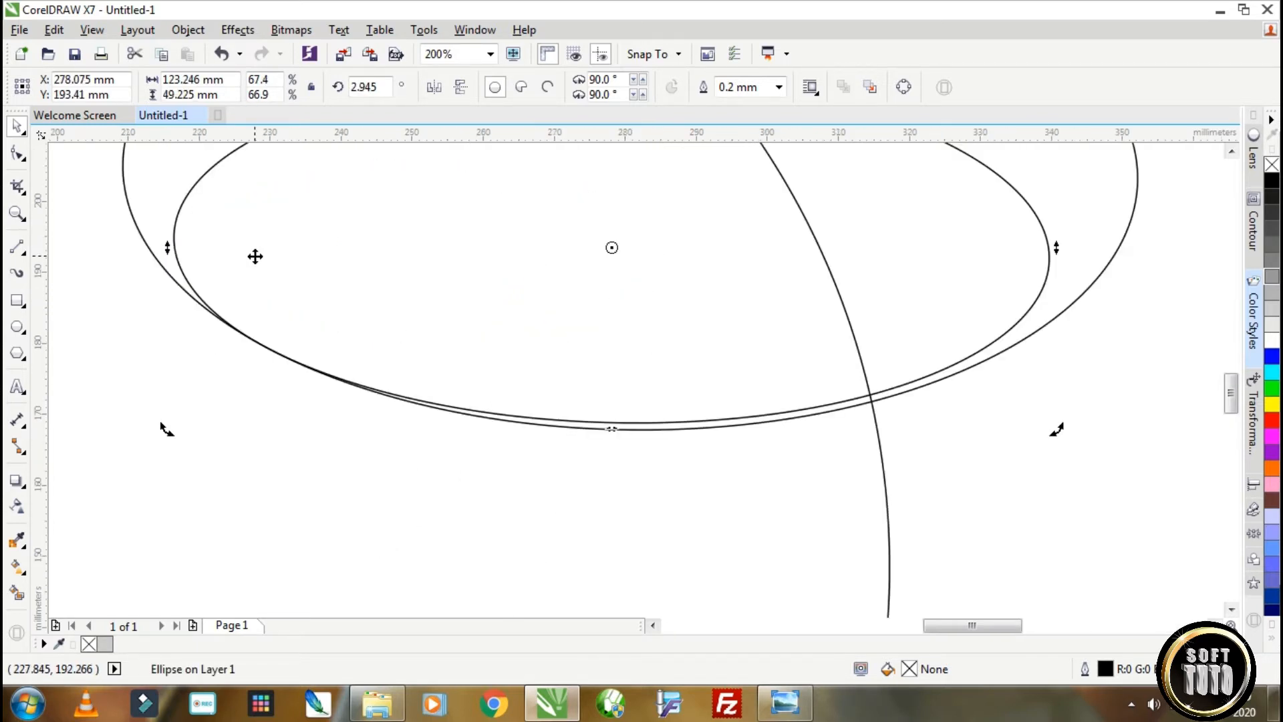
pyautogui.scroll(-3, 255, 256)
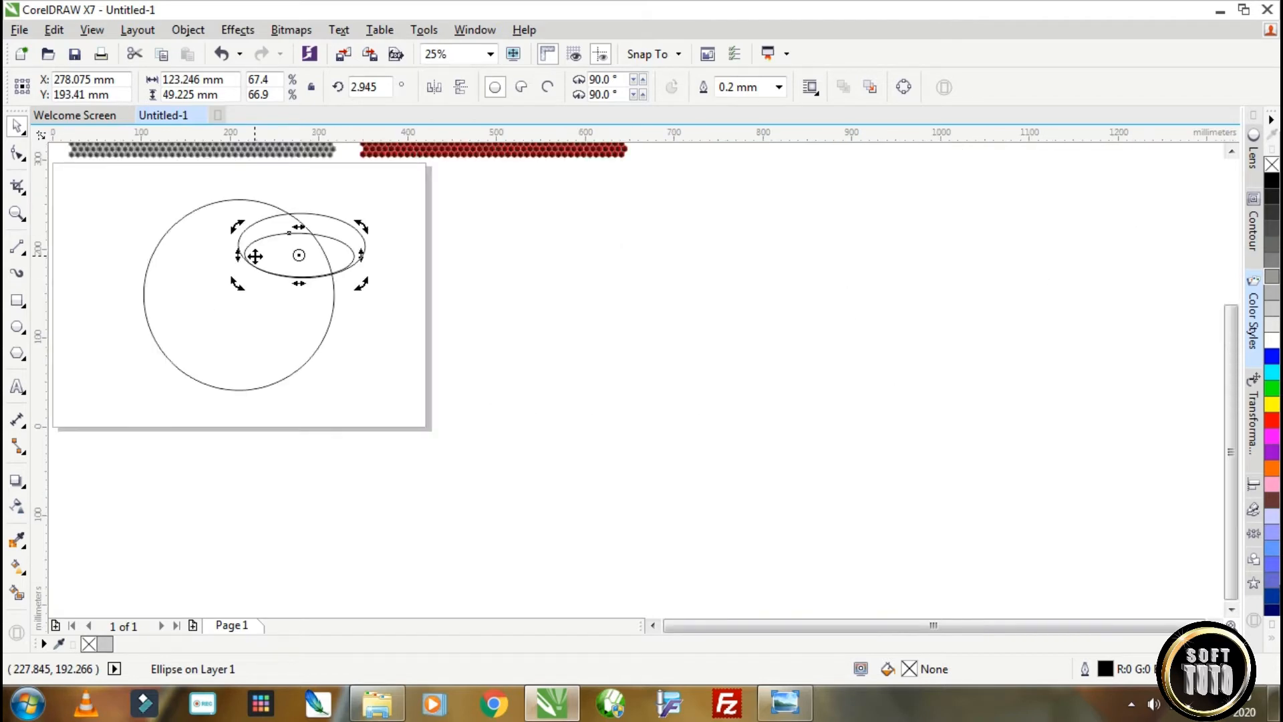
pyautogui.scroll(1, 254, 256)
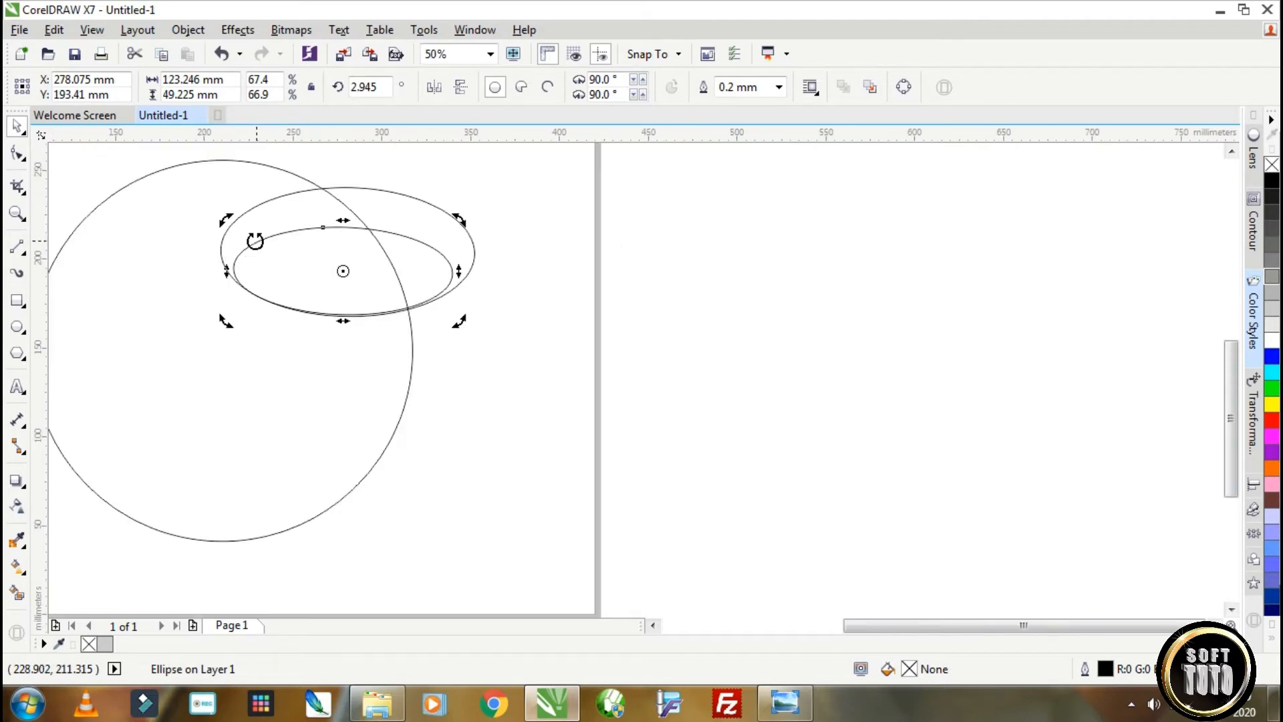
# Draw a slanted straight line spanning about 12 by 33 mm through the upper crossing of the circle and outer ellipse.
pyautogui.click(17, 252)
pyautogui.scroll(1, 328, 160)
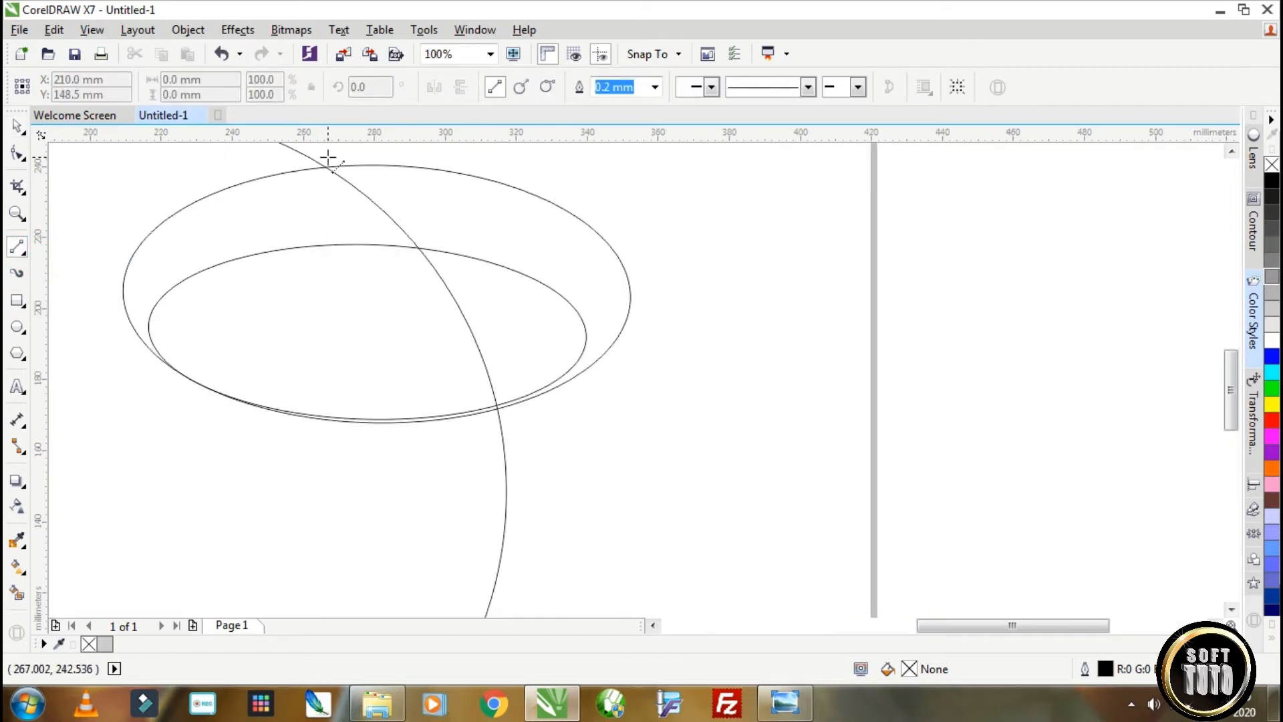
pyautogui.moveTo(328, 166); pyautogui.dragTo(317, 270)
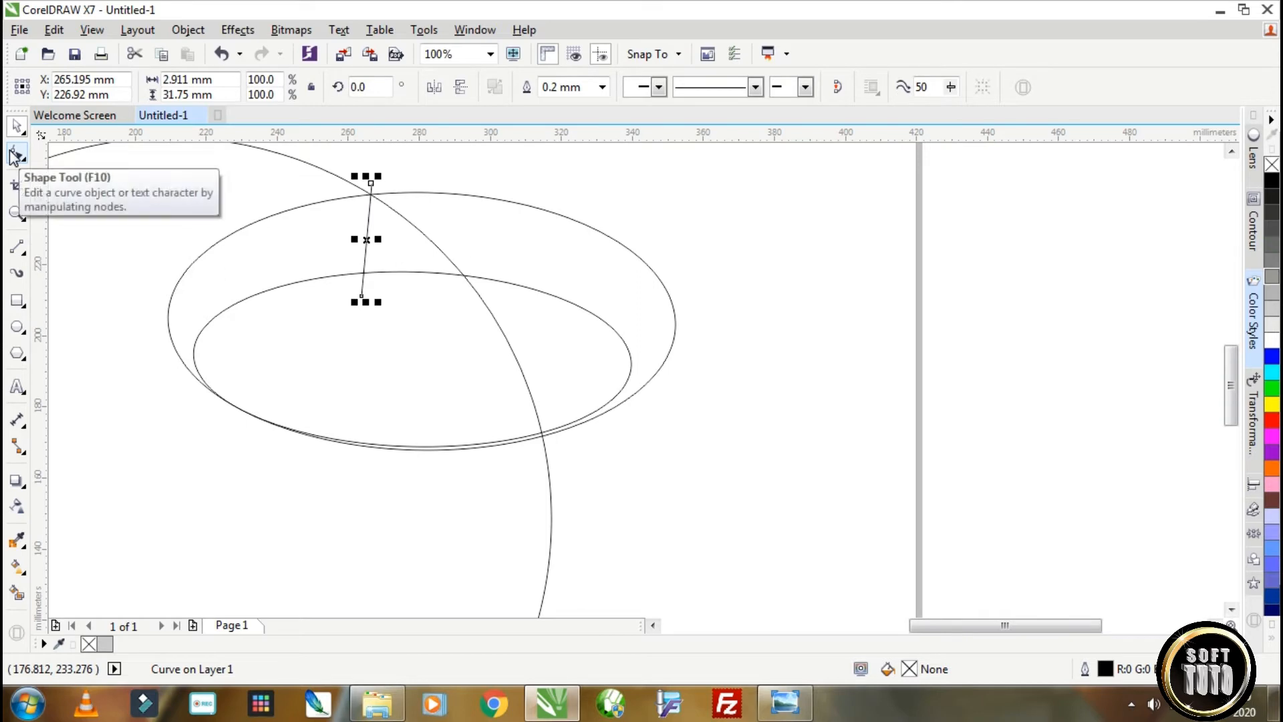
pyautogui.moveTo(361, 296); pyautogui.dragTo(326, 294)
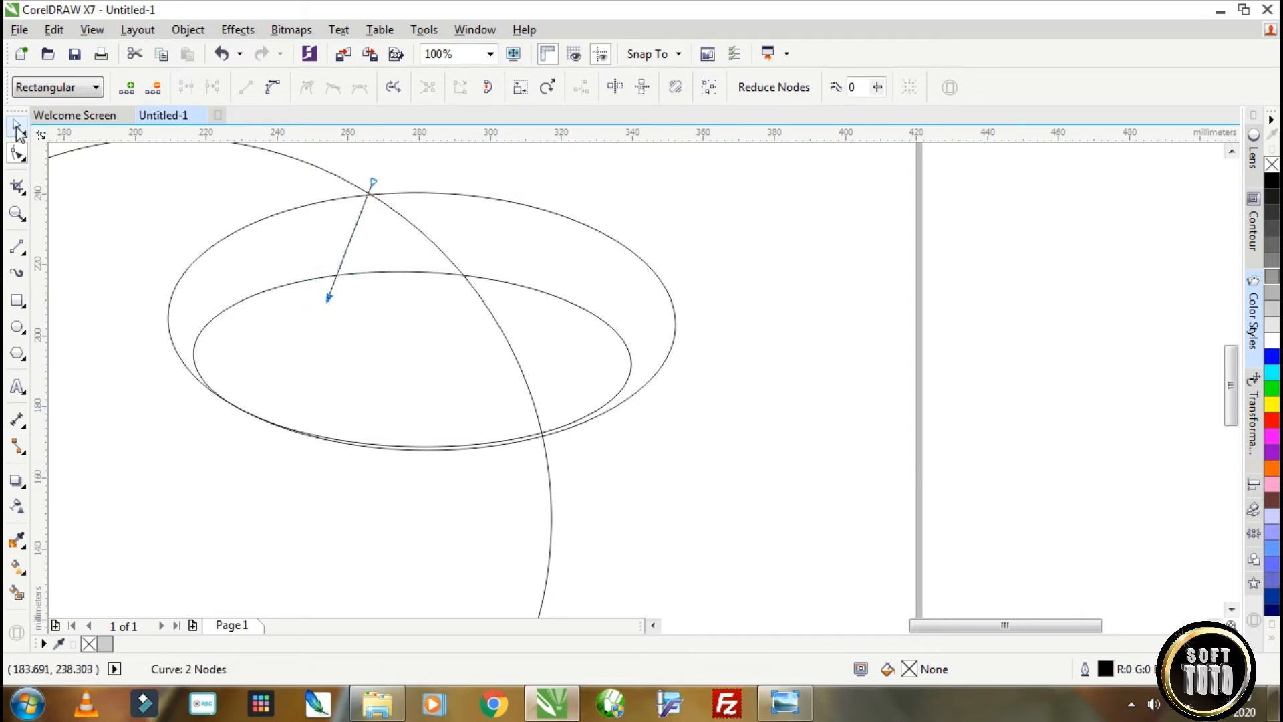
pyautogui.press('space')
pyautogui.scroll(5, 371, 193)
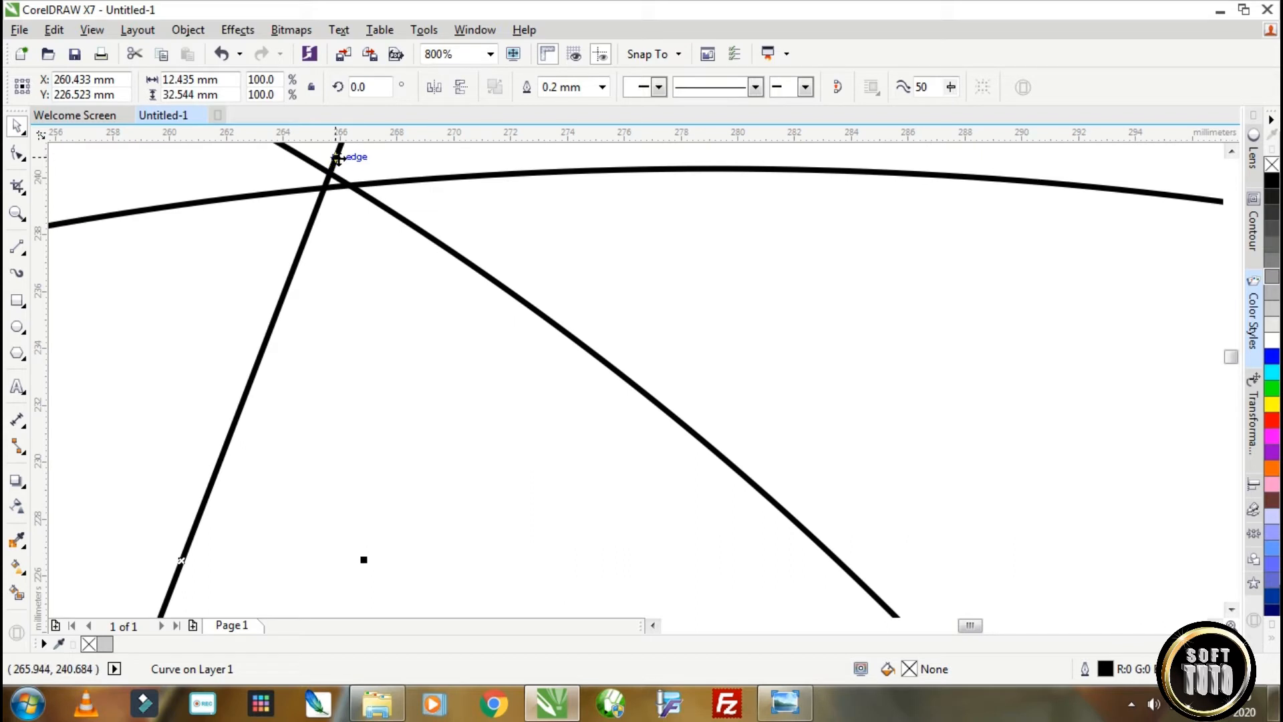
pyautogui.moveTo(339, 155); pyautogui.dragTo(364, 163)
pyautogui.scroll(-3, 451, 213)
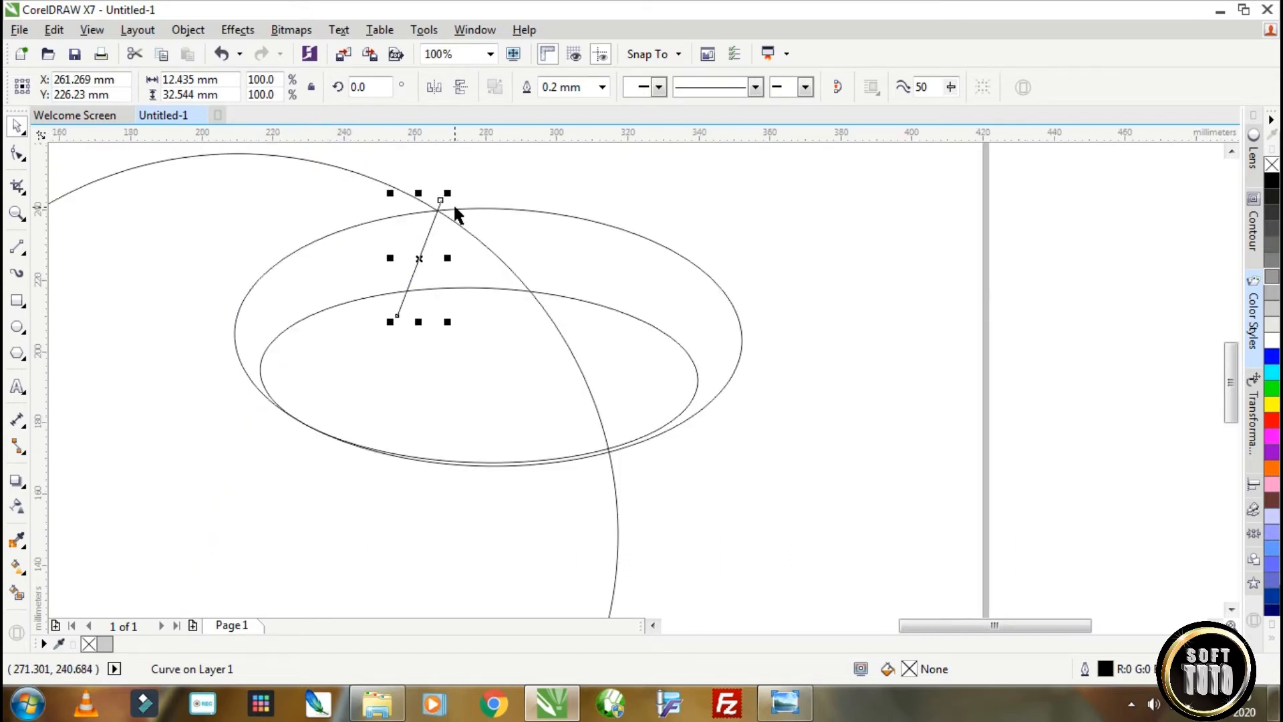
# Place a horizontally mirrored copy of the slanted line at the lower crossing of the circle and ellipses.
pyautogui.moveTo(421, 259); pyautogui.dragTo(619, 432)
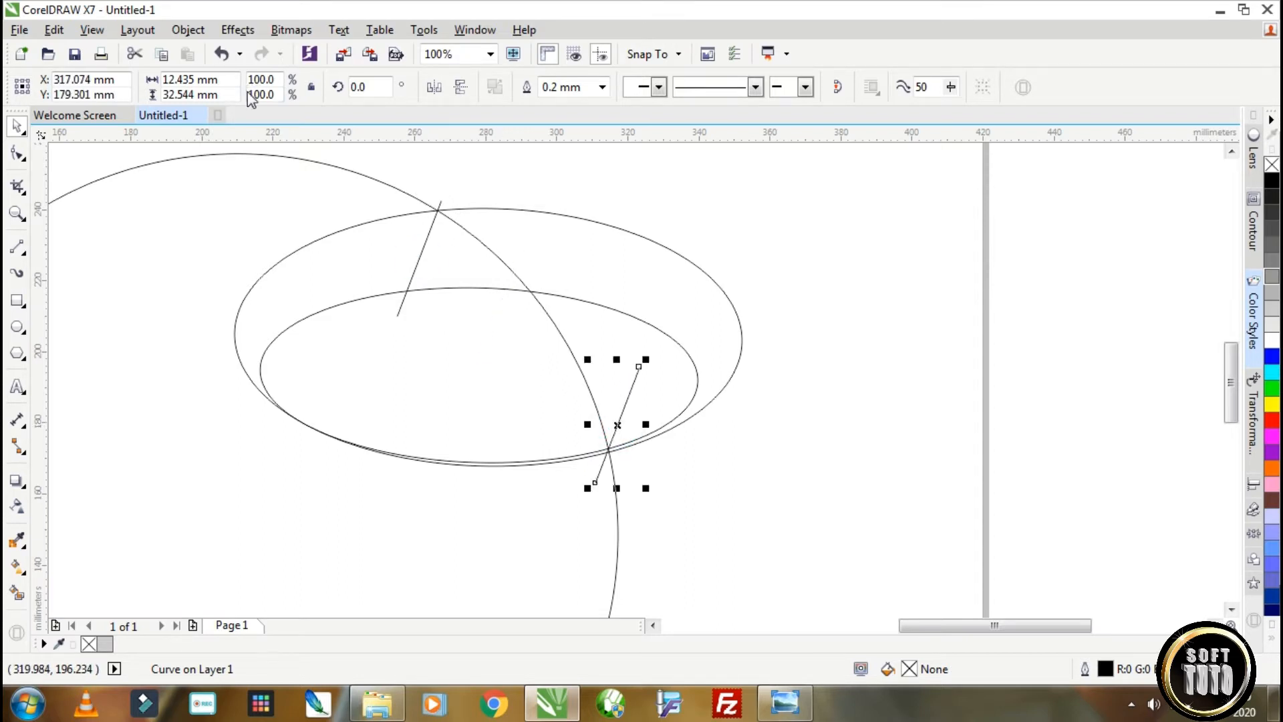
pyautogui.scroll(2, 588, 454)
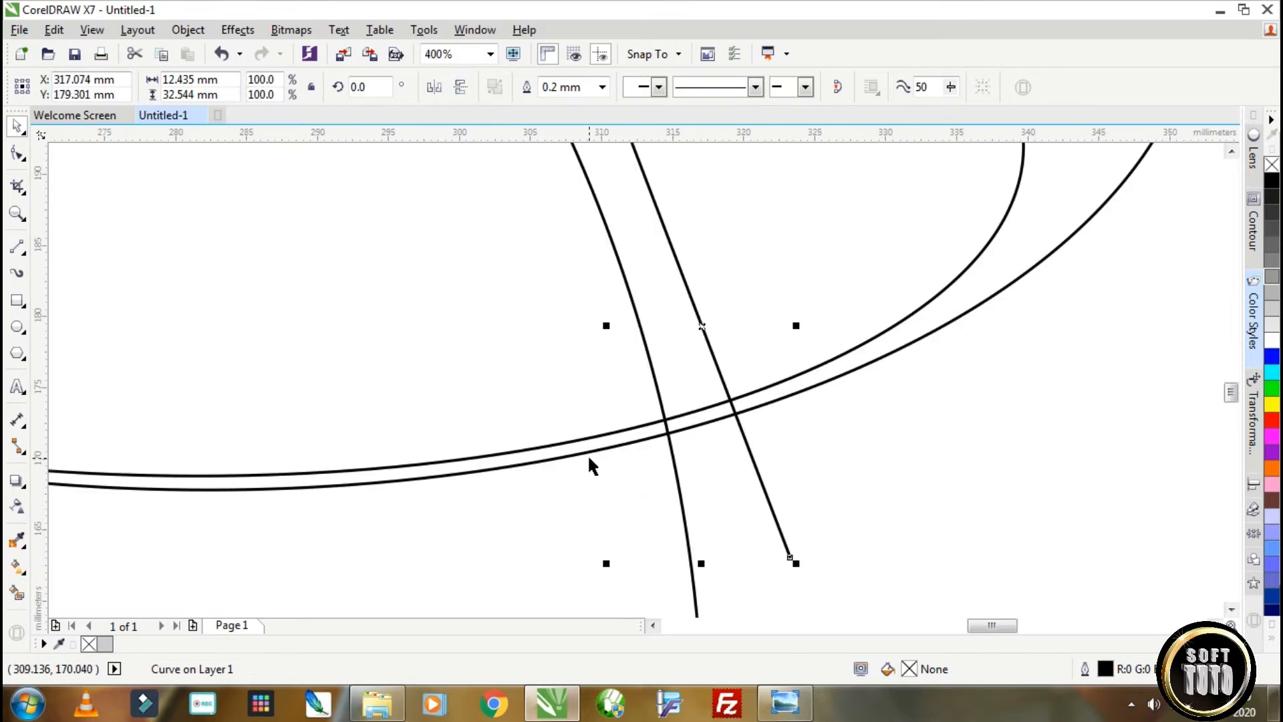
pyautogui.moveTo(695, 301); pyautogui.dragTo(654, 395)
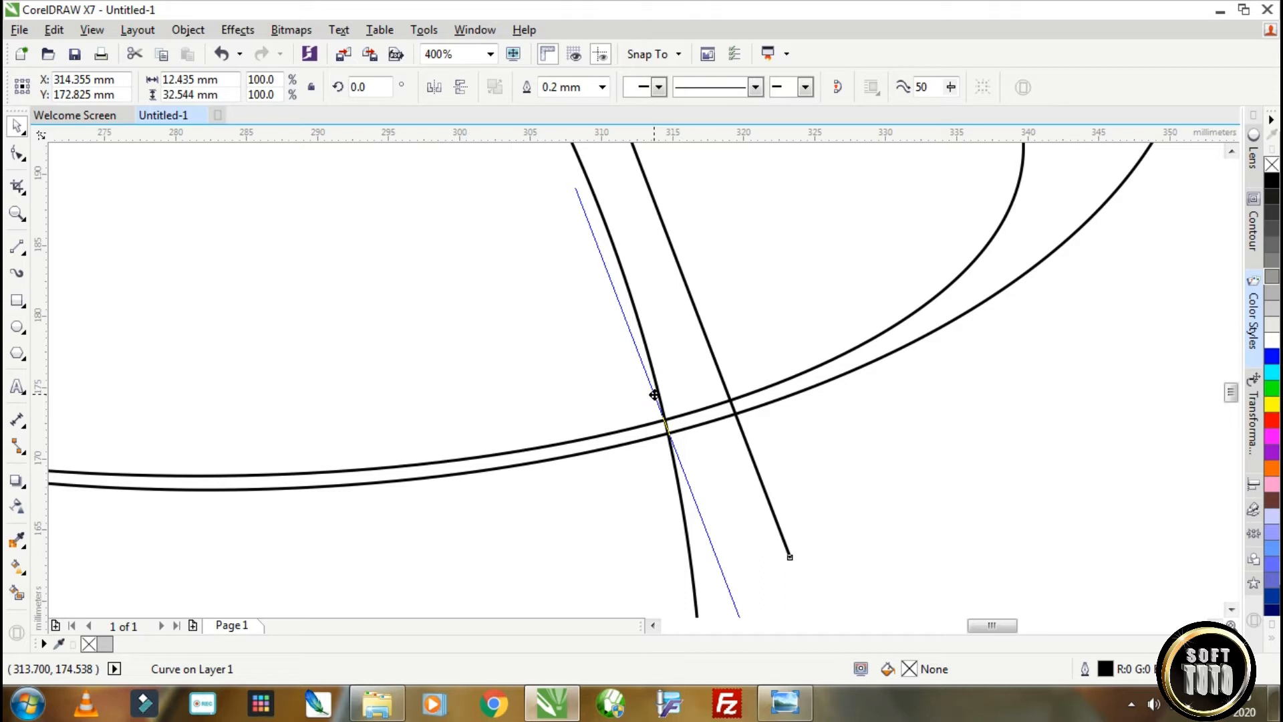
pyautogui.scroll(1, 673, 450)
pyautogui.moveTo(654, 395); pyautogui.dragTo(678, 464)
pyautogui.scroll(-2, 677, 463)
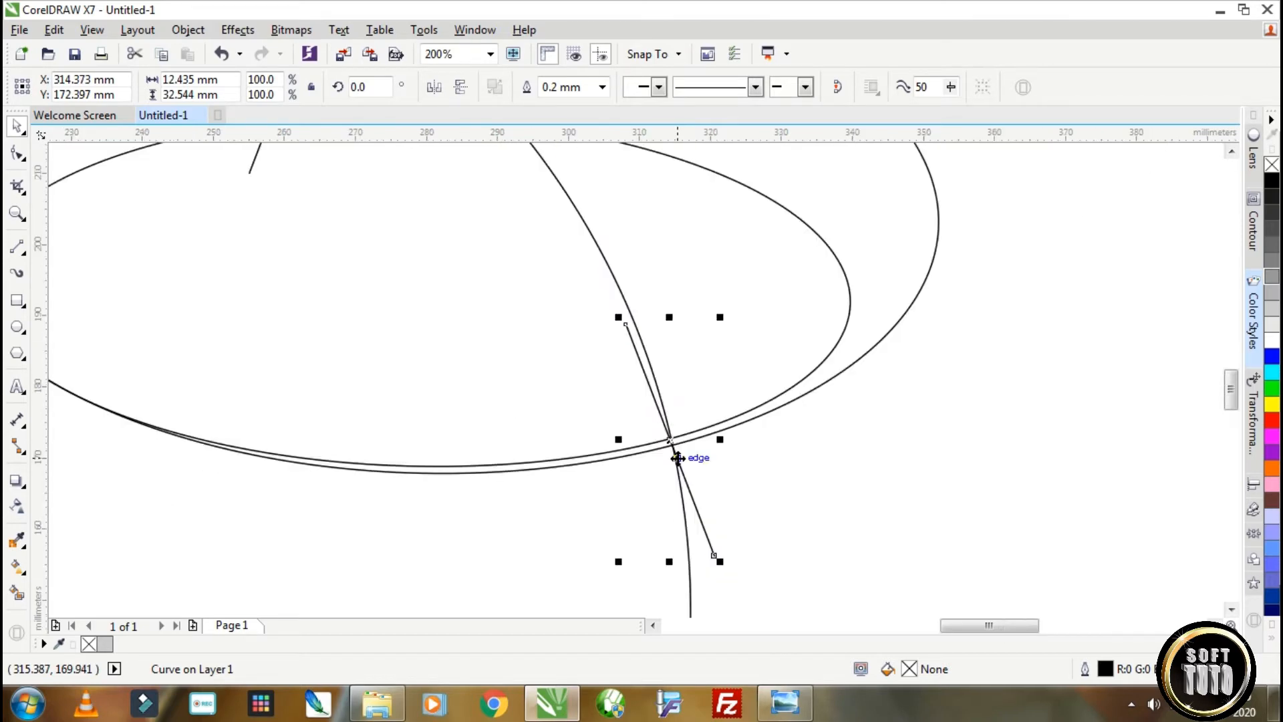
# Rotate the lower line to about 25.8° and nudge it to pass exactly through the circle and outer ellipse crossing.
pyautogui.click(624, 334)
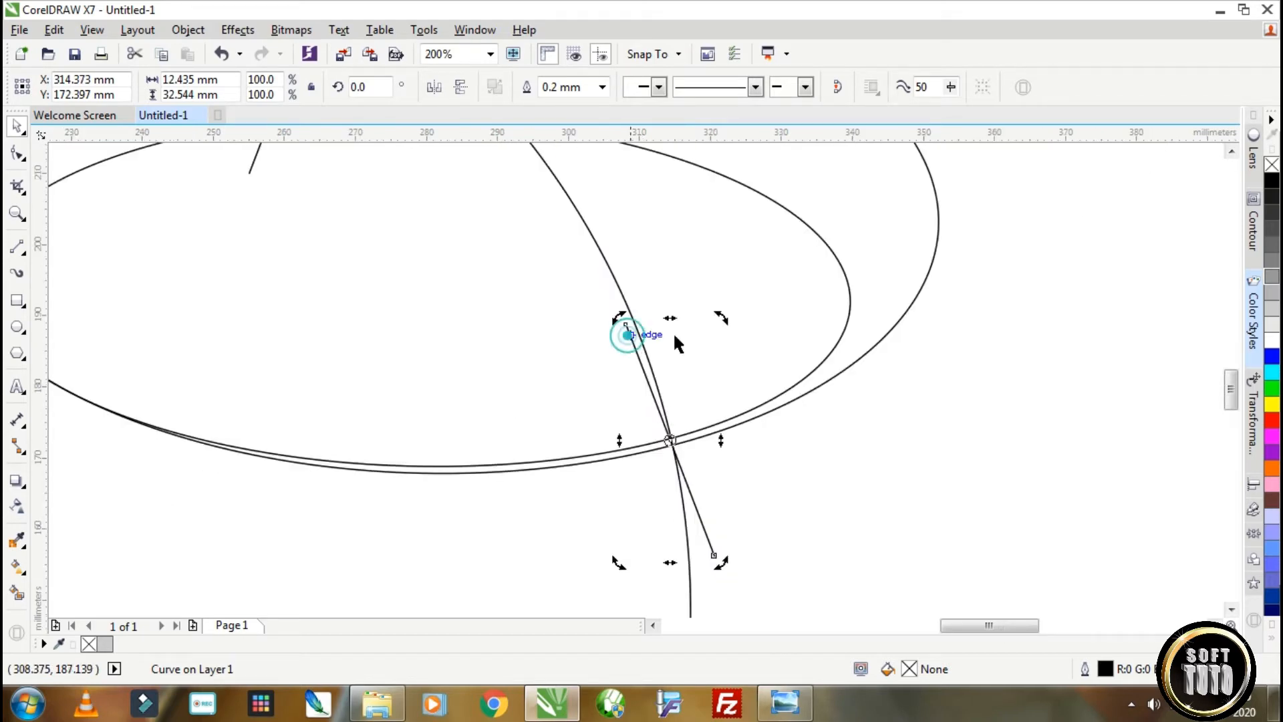
pyautogui.moveTo(719, 317); pyautogui.dragTo(663, 321)
pyautogui.scroll(2, 693, 481)
pyautogui.click(765, 478)
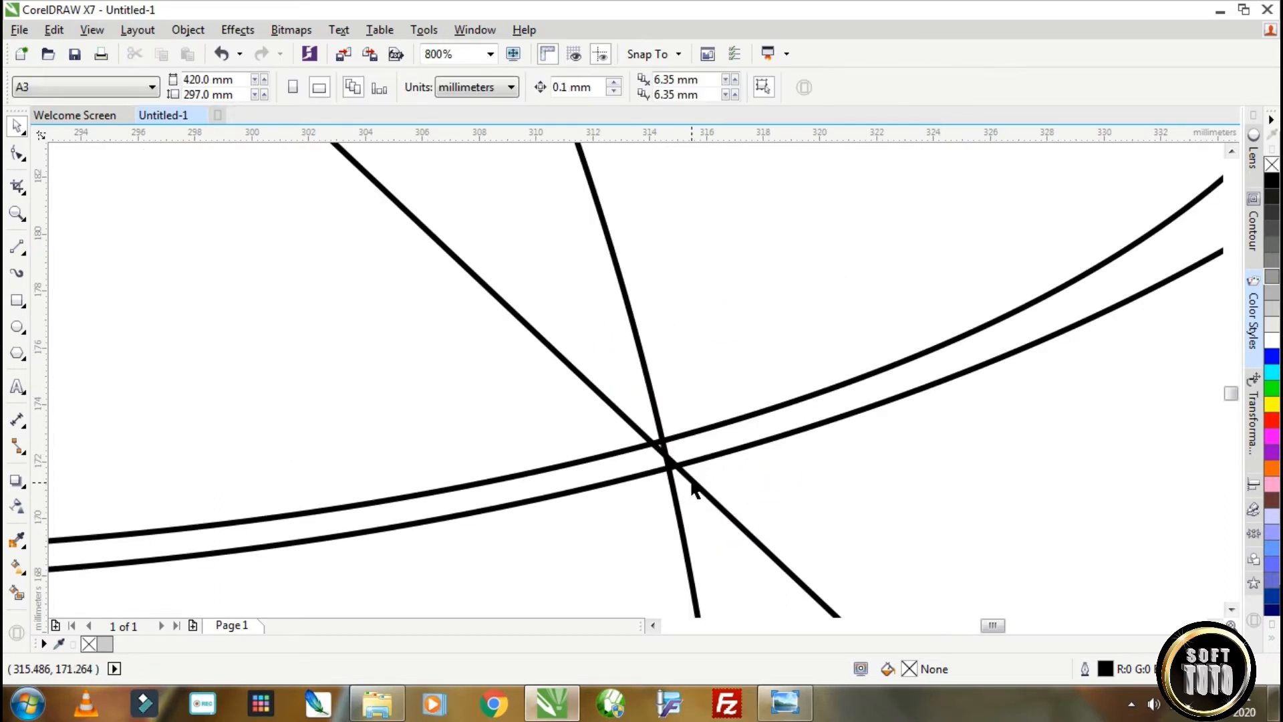
pyautogui.click(692, 480)
pyautogui.moveTo(692, 480); pyautogui.dragTo(686, 481)
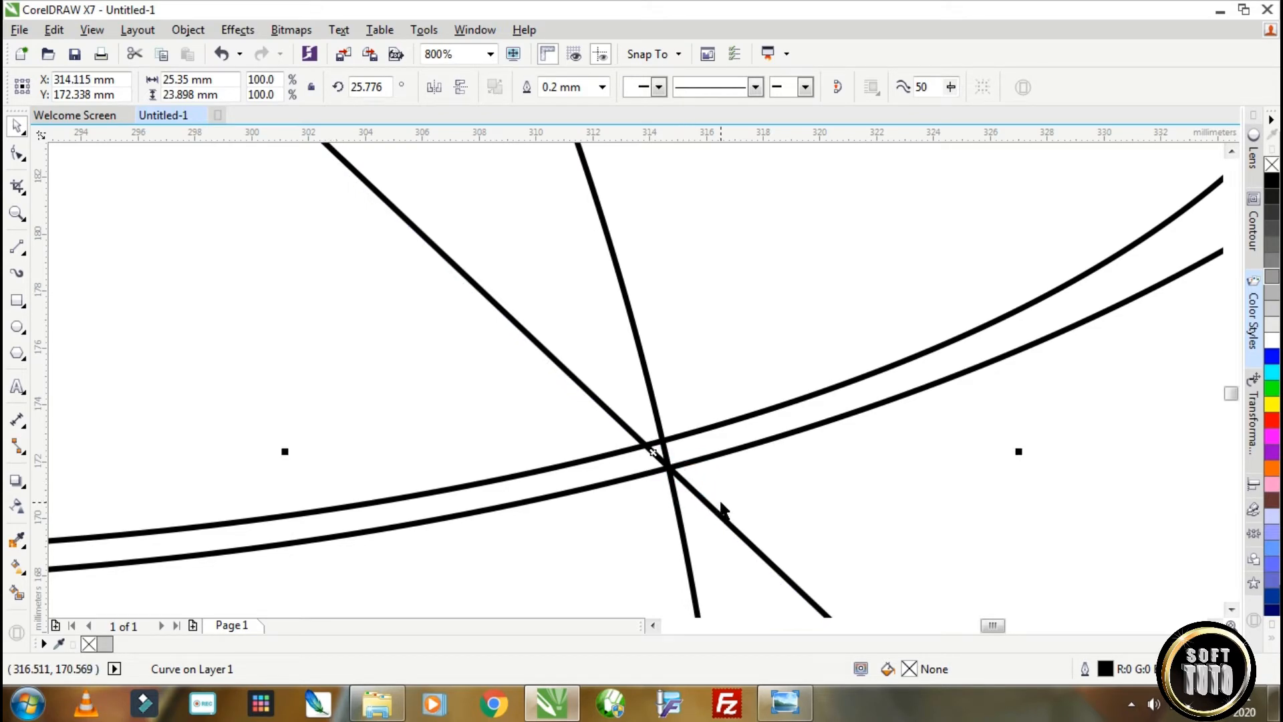
# Group the two ellipses and two lines, and place a copy mirrored horizontally and vertically at the circle's lower left.
pyautogui.scroll(-2, 723, 512)
pyautogui.scroll(-3, 722, 502)
pyautogui.moveTo(848, 530); pyautogui.dragTo(592, 422)
pyautogui.hotkey('ctrl', 'g')
pyautogui.moveTo(722, 487); pyautogui.dragTo(588, 569)
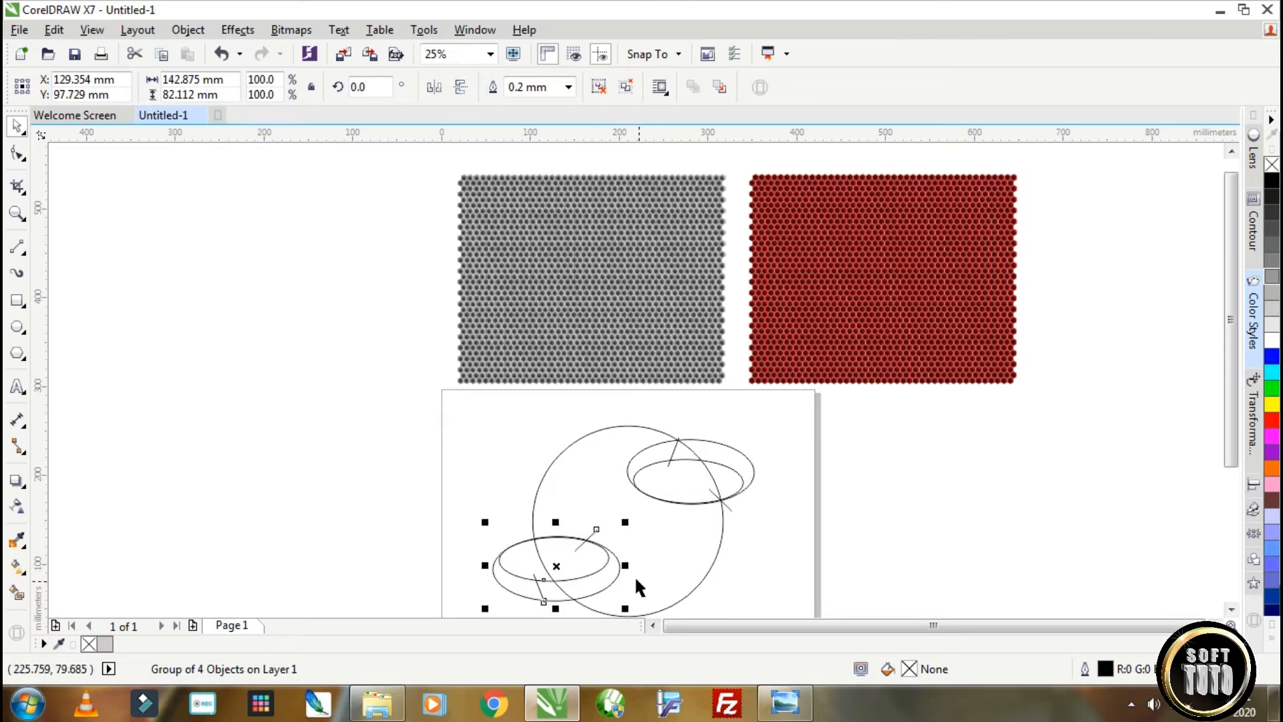
pyautogui.click(434, 87)
# Move the mirrored group so its slanted line and outer ellipse cross exactly on the circle's left edge.
pyautogui.scroll(2, 718, 530)
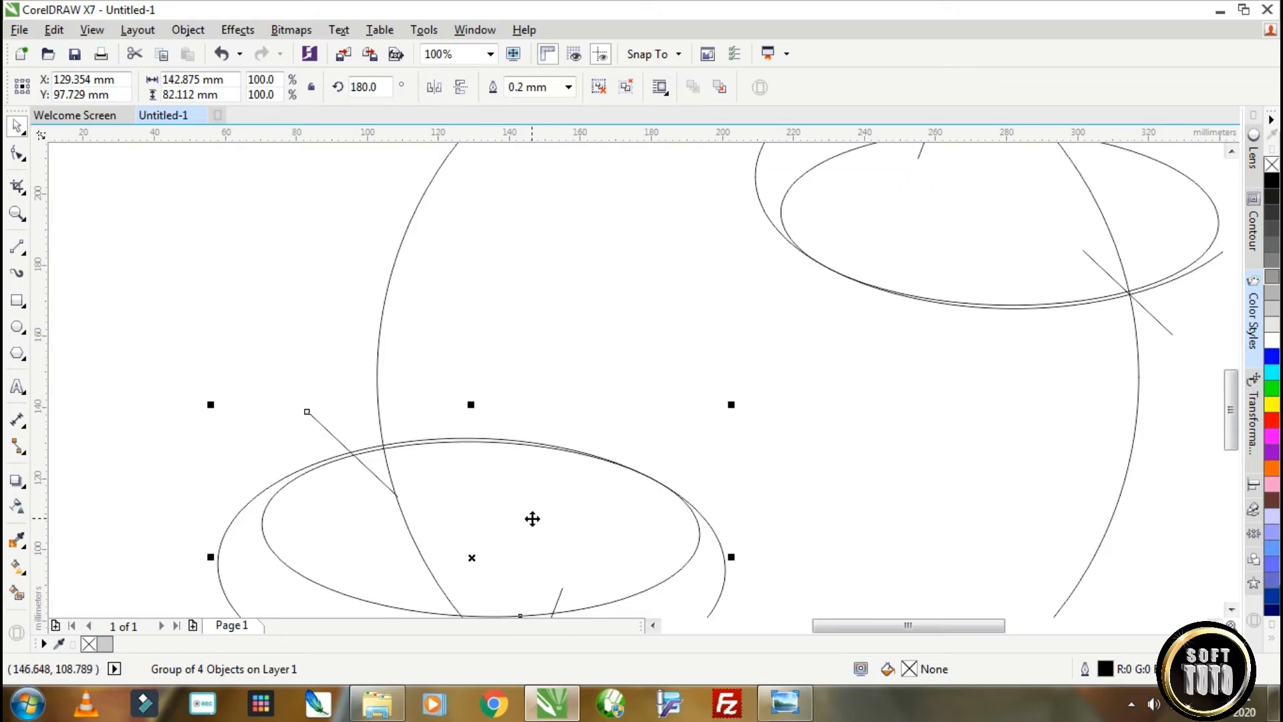
pyautogui.moveTo(533, 519); pyautogui.dragTo(563, 512)
pyautogui.scroll(2, 410, 453)
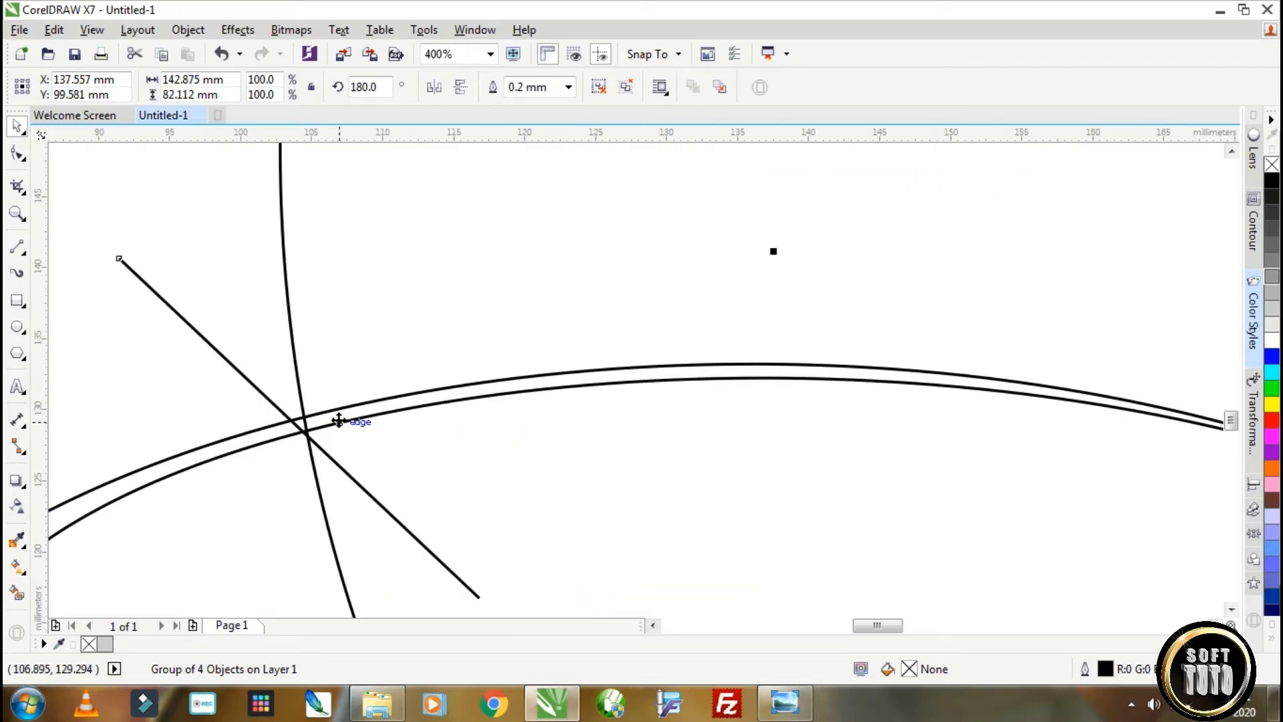
# Fine-tune the lower-left group's position to about X 138.47 mm, Y 99.85 mm, aligning its outer ellipse and slanted line with the circle's edge.
pyautogui.moveTo(339, 421); pyautogui.dragTo(352, 419)
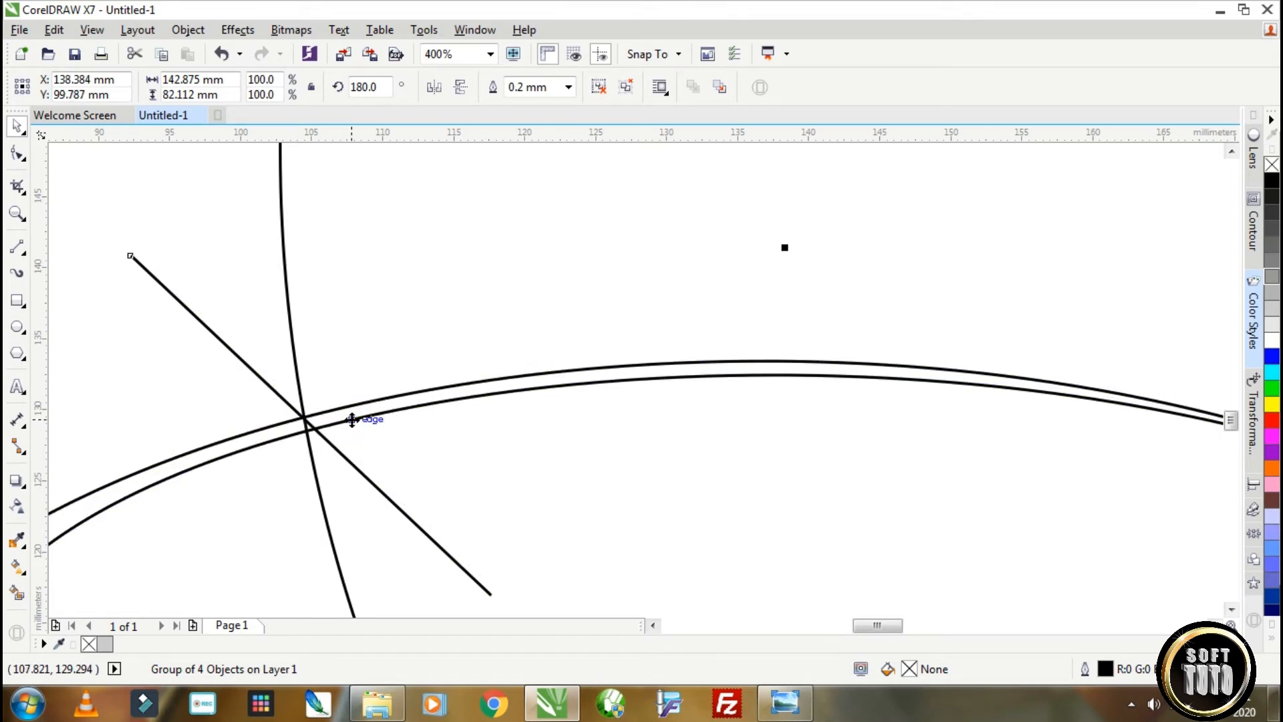
pyautogui.scroll(2, 352, 419)
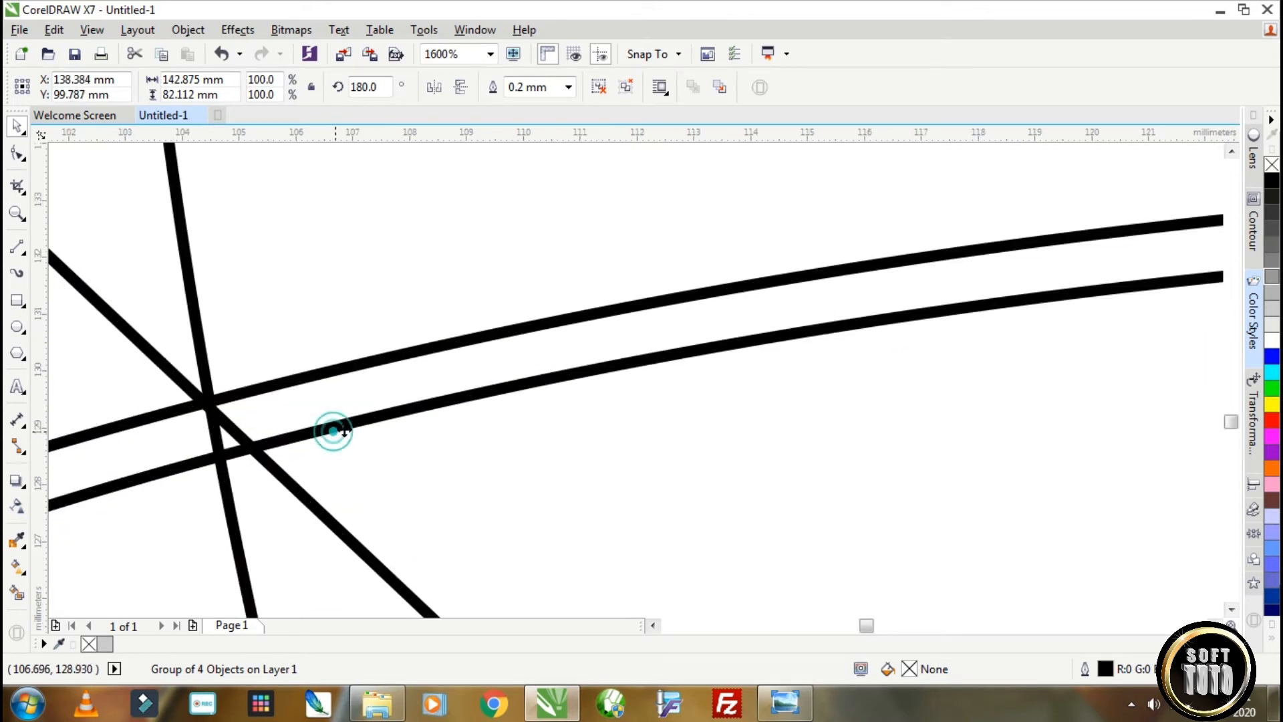
pyautogui.moveTo(345, 429); pyautogui.dragTo(339, 428)
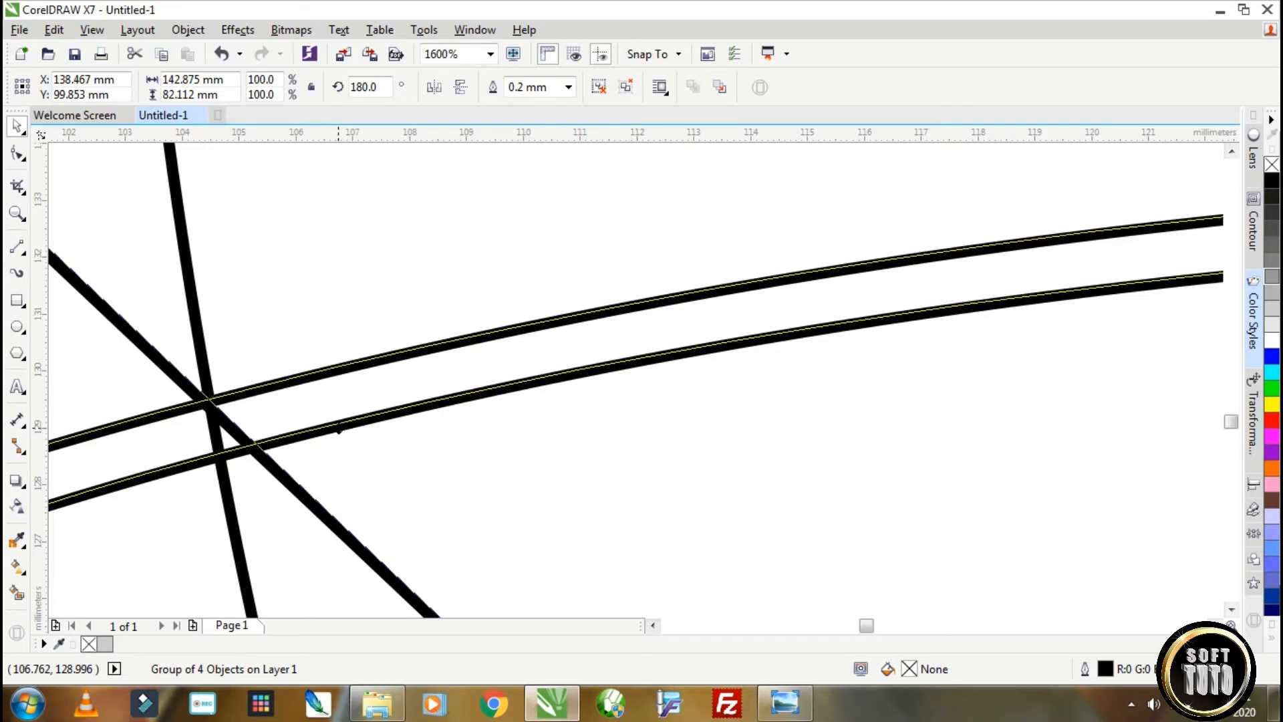
# Ungroup the lower-left group and move its short lower line onto the crossing of the circle and outer ellipse.
pyautogui.scroll(-4, 375, 432)
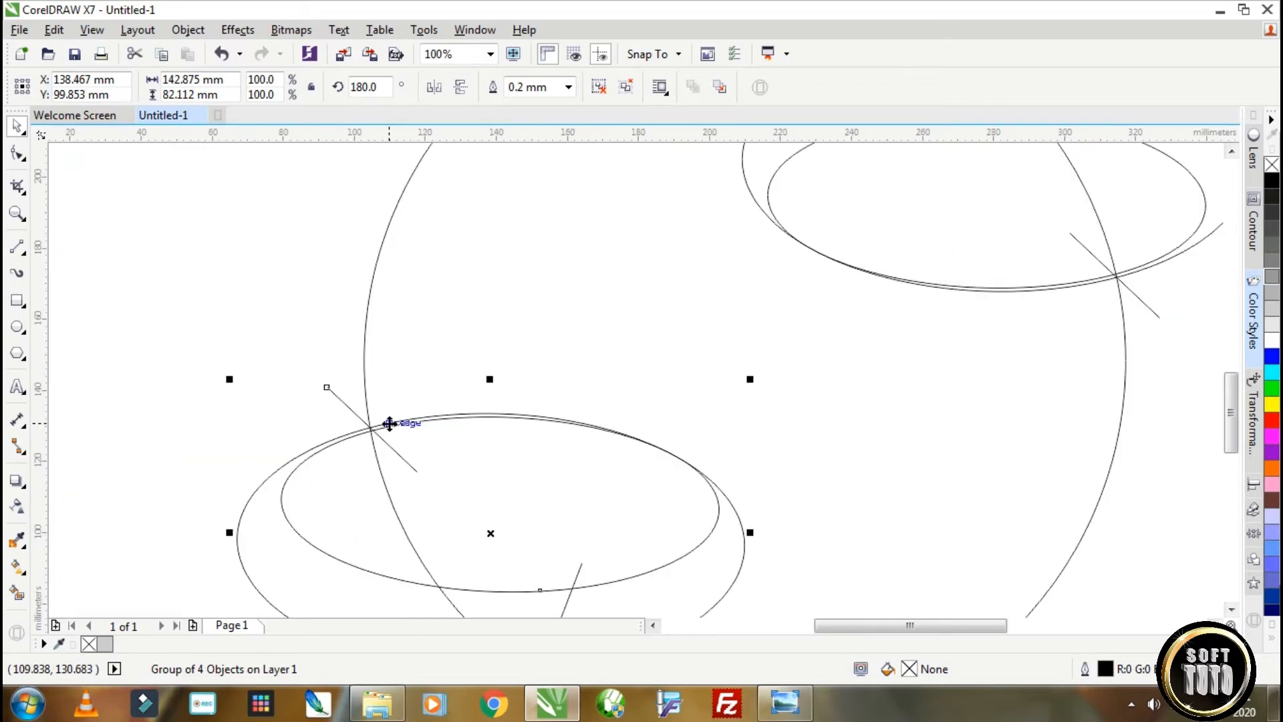
pyautogui.scroll(-2, 471, 539)
pyautogui.scroll(3, 299, 308)
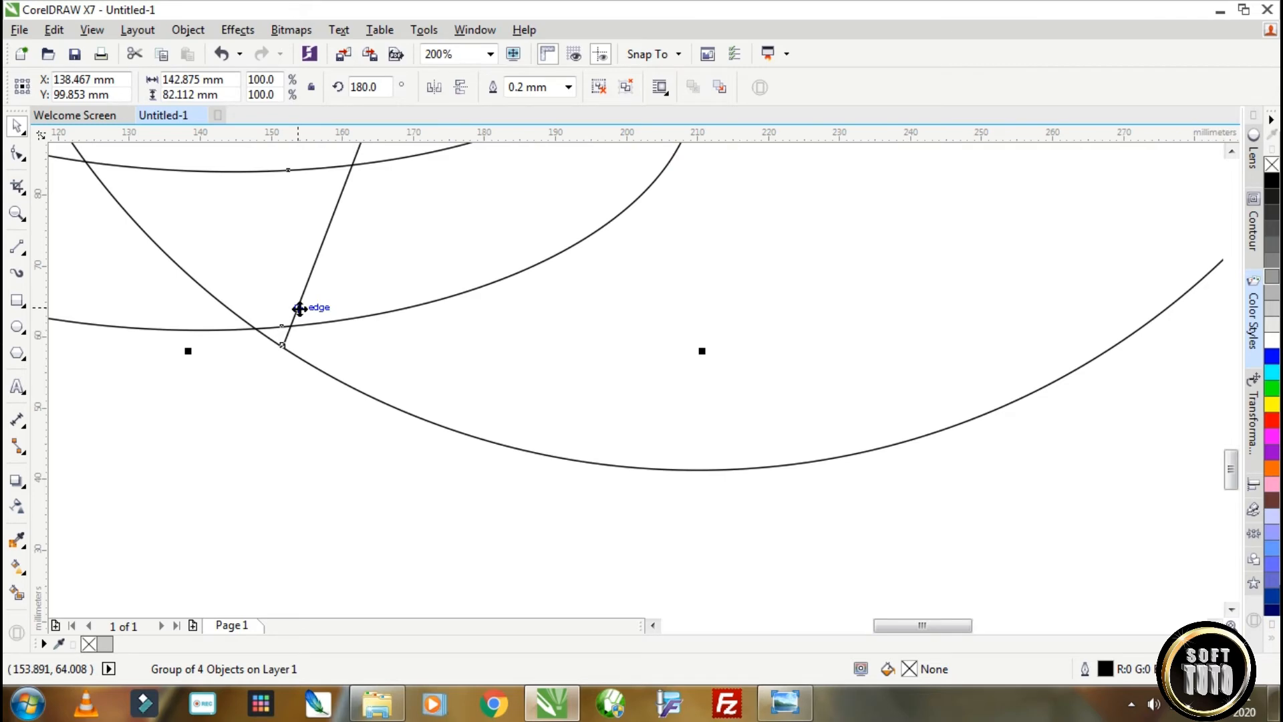
pyautogui.scroll(-2, 299, 308)
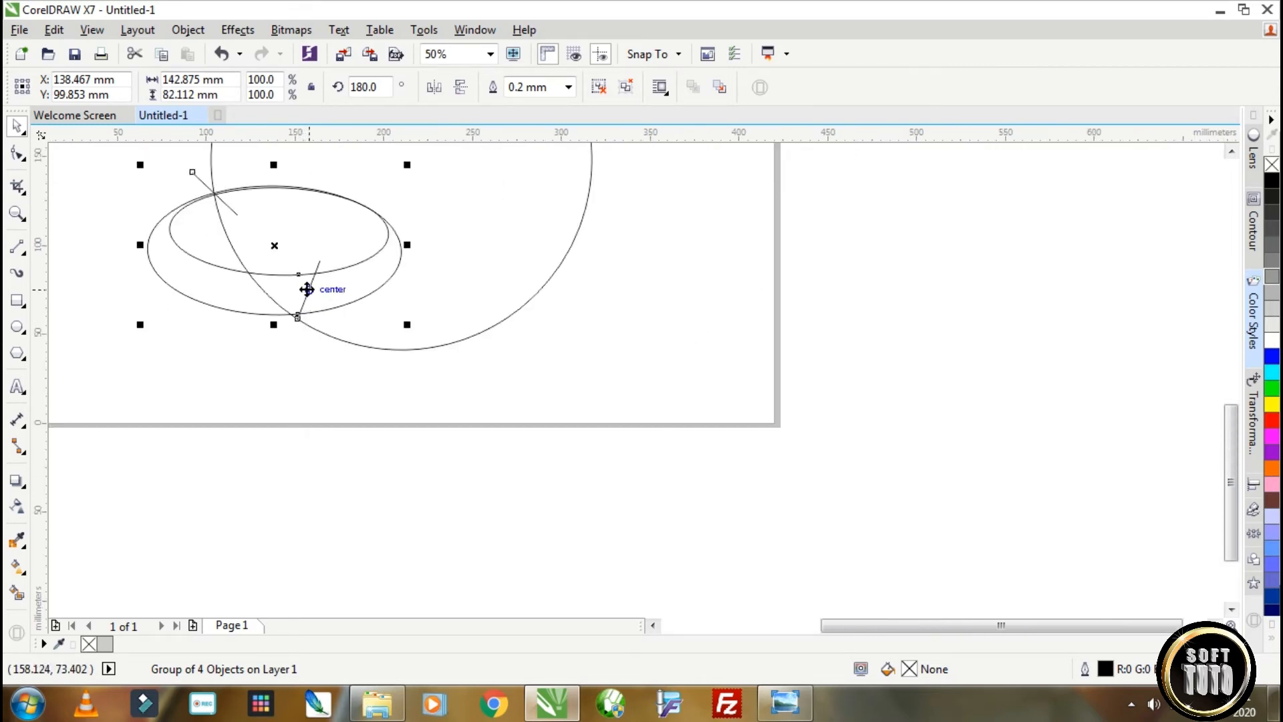
pyautogui.scroll(2, 306, 298)
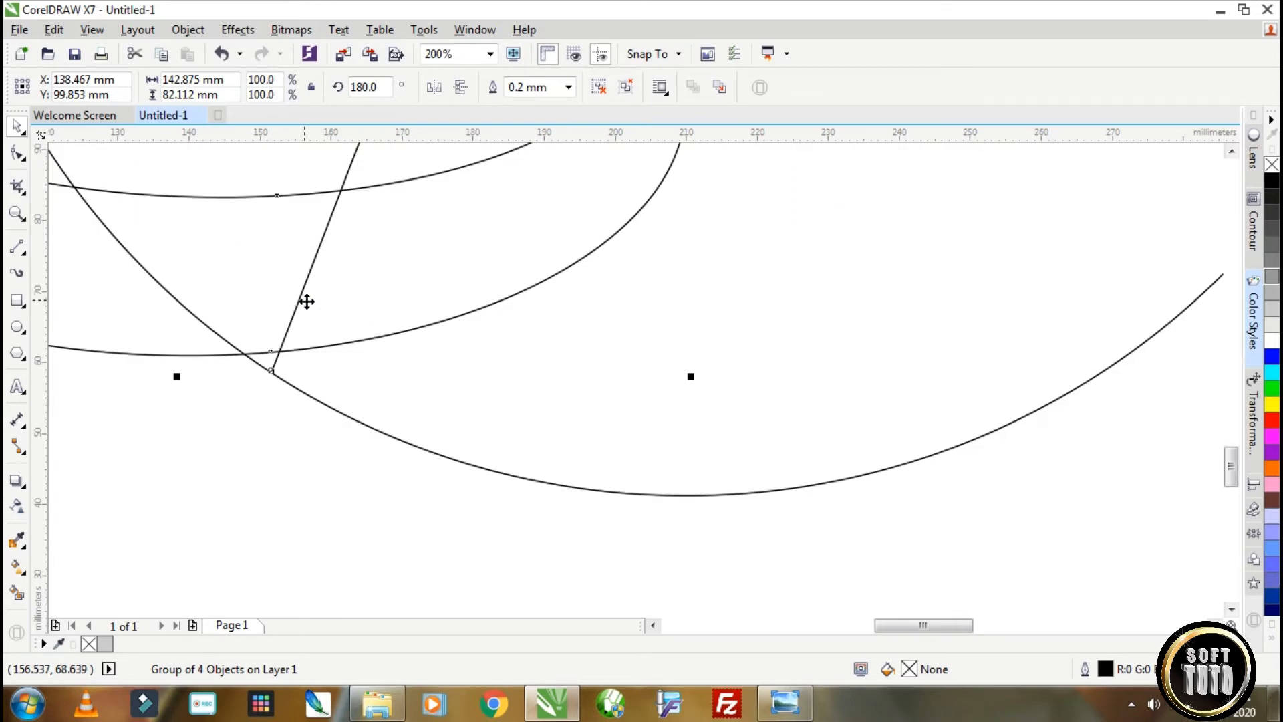
pyautogui.click(625, 87)
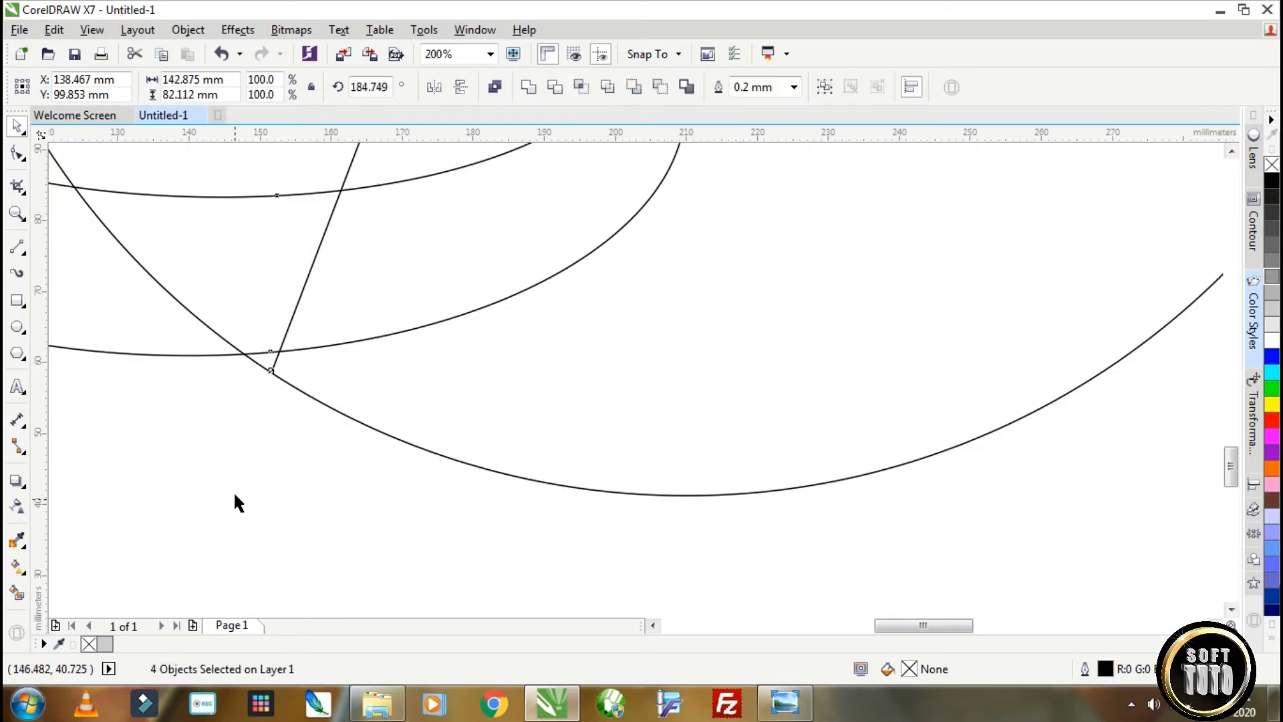
pyautogui.click(235, 502)
pyautogui.click(314, 250)
pyautogui.moveTo(321, 241); pyautogui.dragTo(278, 265)
pyautogui.scroll(4, 244, 342)
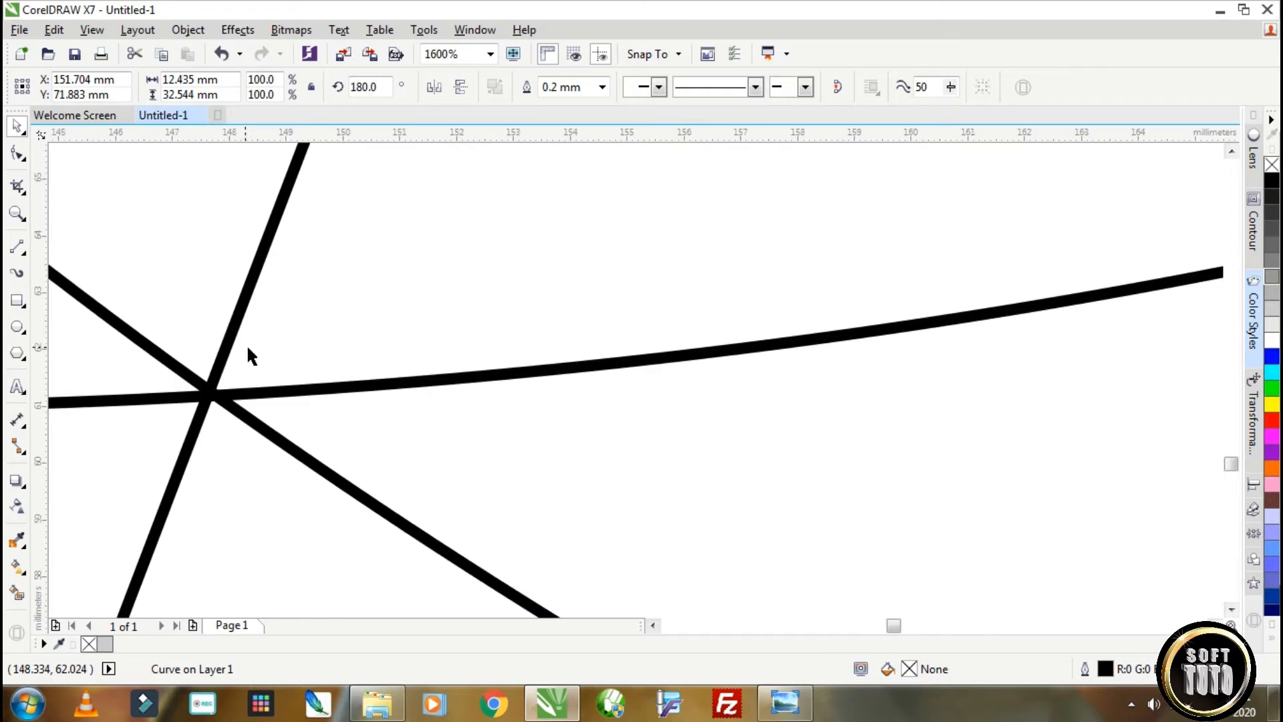
pyautogui.moveTo(216, 339); pyautogui.dragTo(233, 340)
pyautogui.scroll(-6, 233, 340)
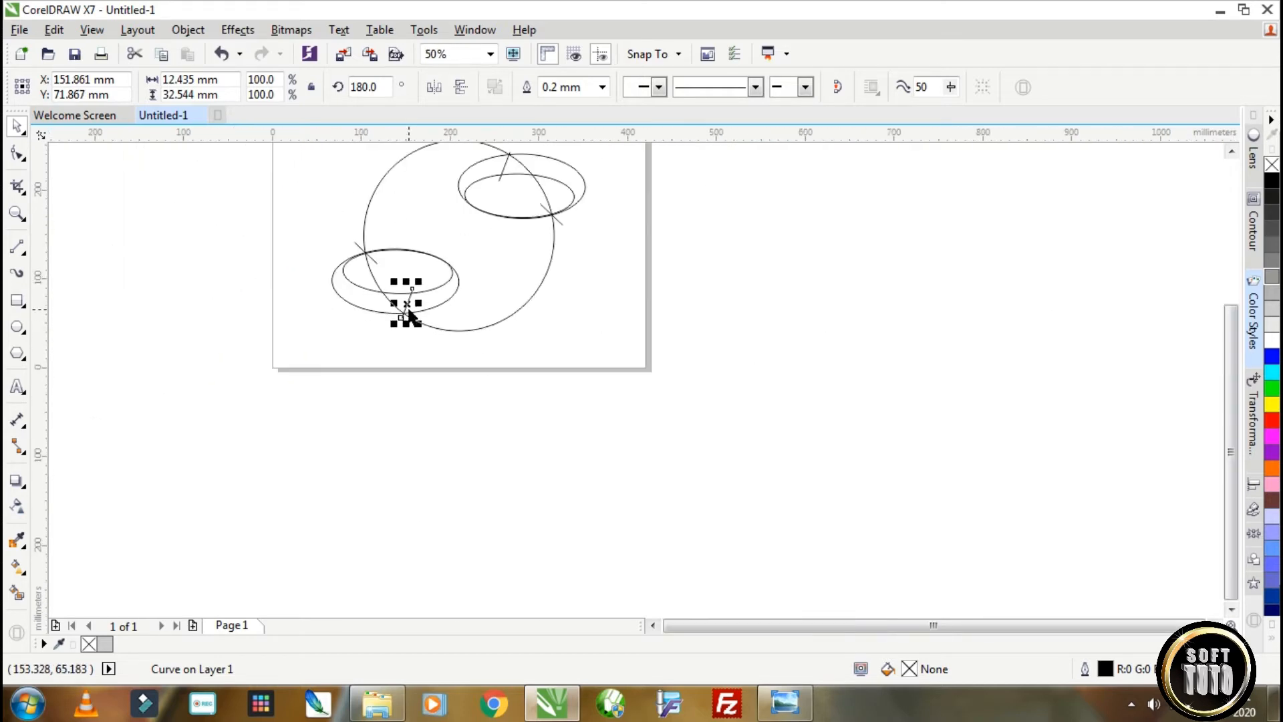
# Ungroup the two ellipses and two cutting lines at the circle's upper right.
pyautogui.scroll(1, 436, 257)
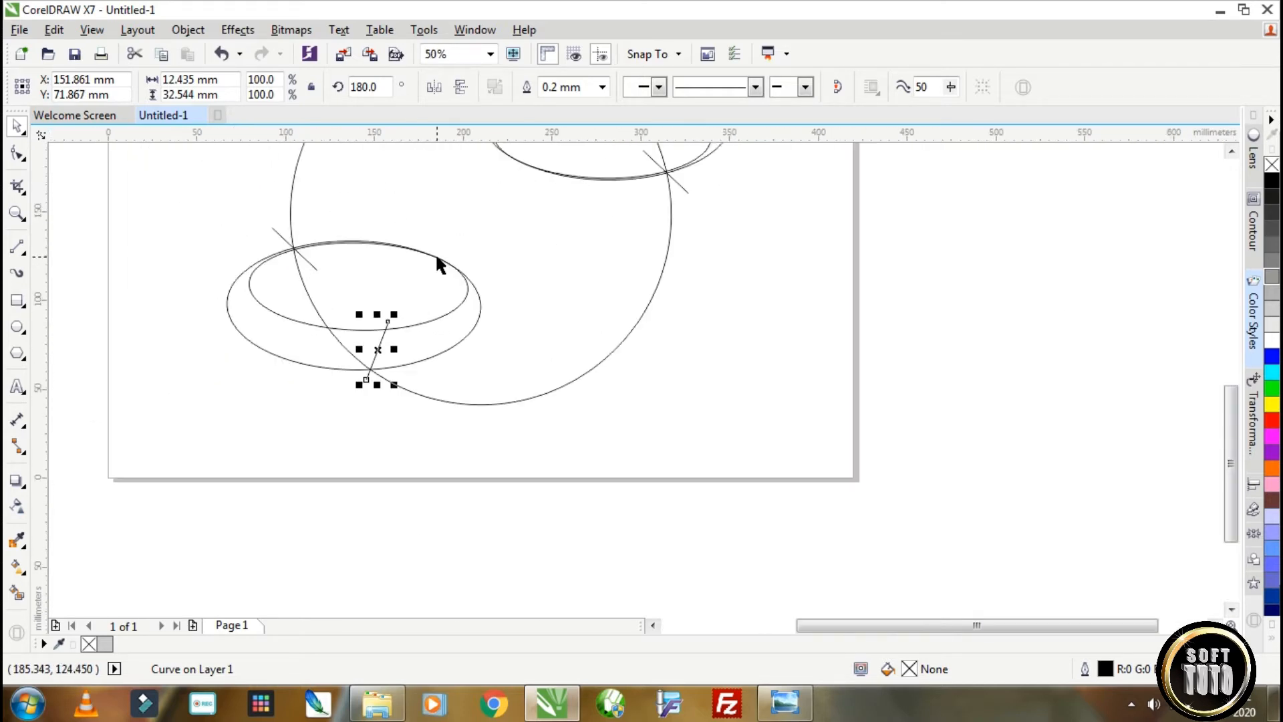
pyautogui.scroll(-1, 436, 257)
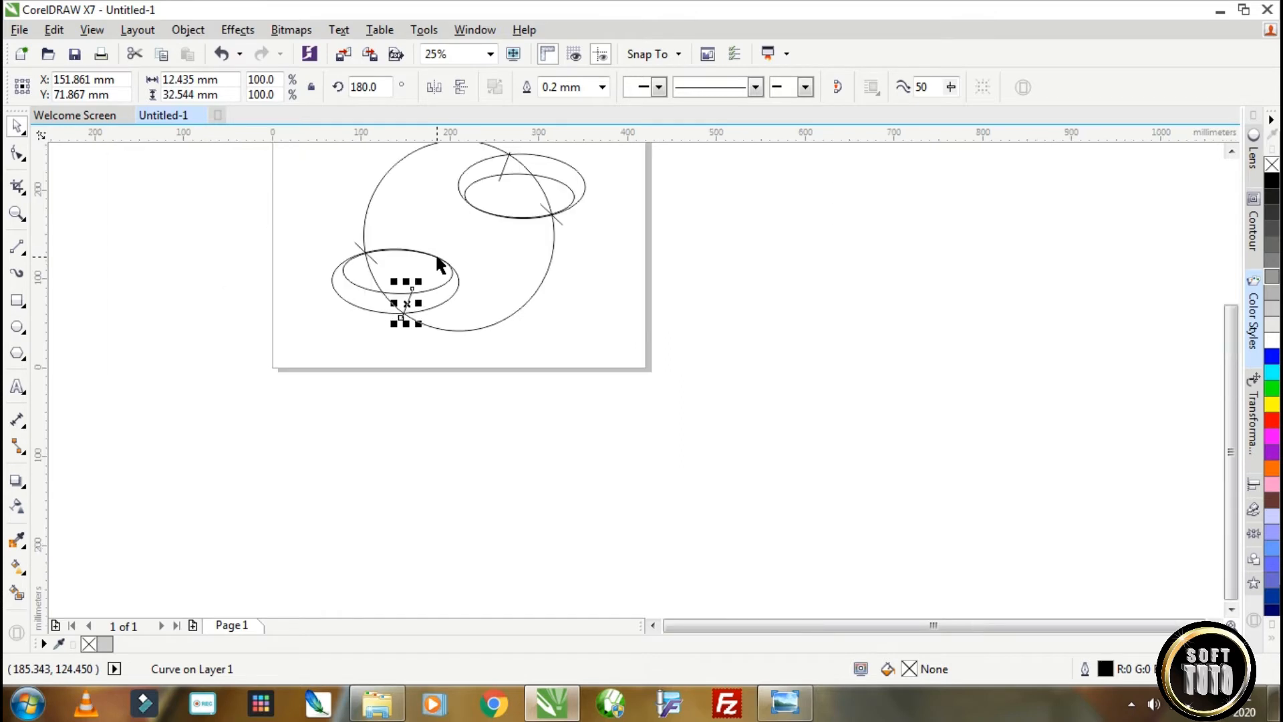
pyautogui.click(568, 172)
pyautogui.click(626, 87)
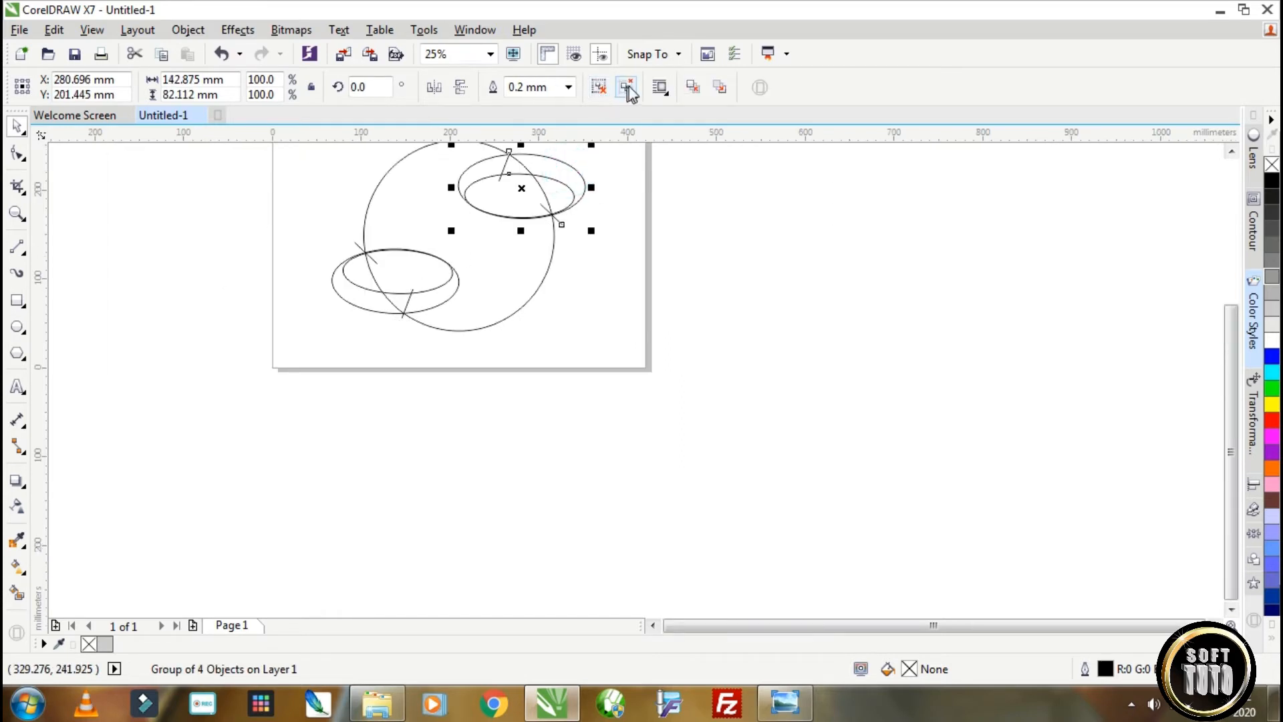
pyautogui.click(733, 246)
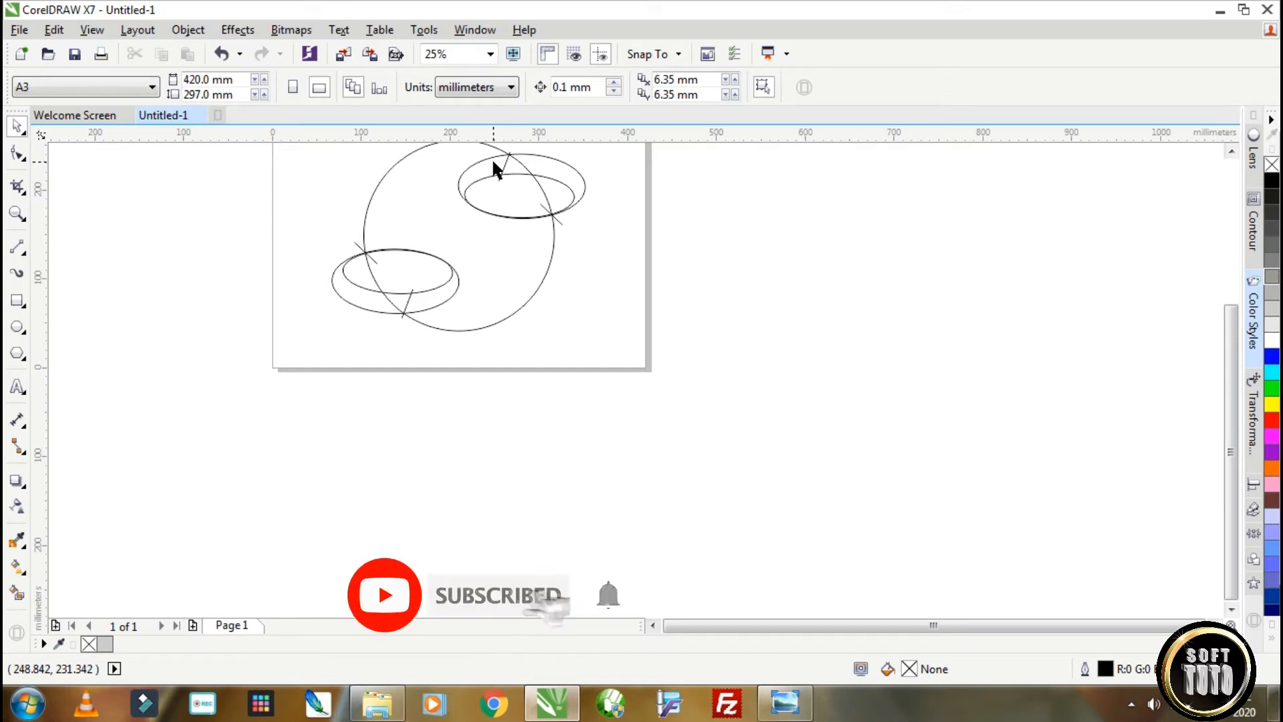
pyautogui.click(494, 161)
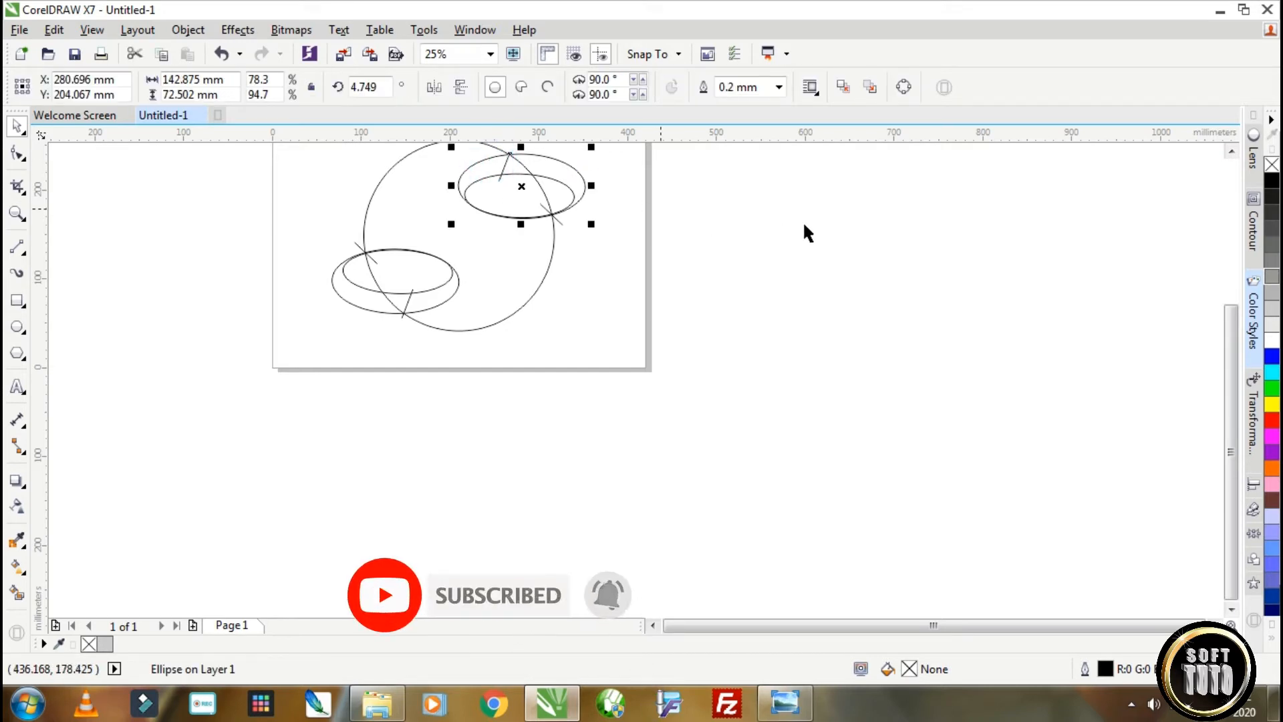
pyautogui.click(785, 230)
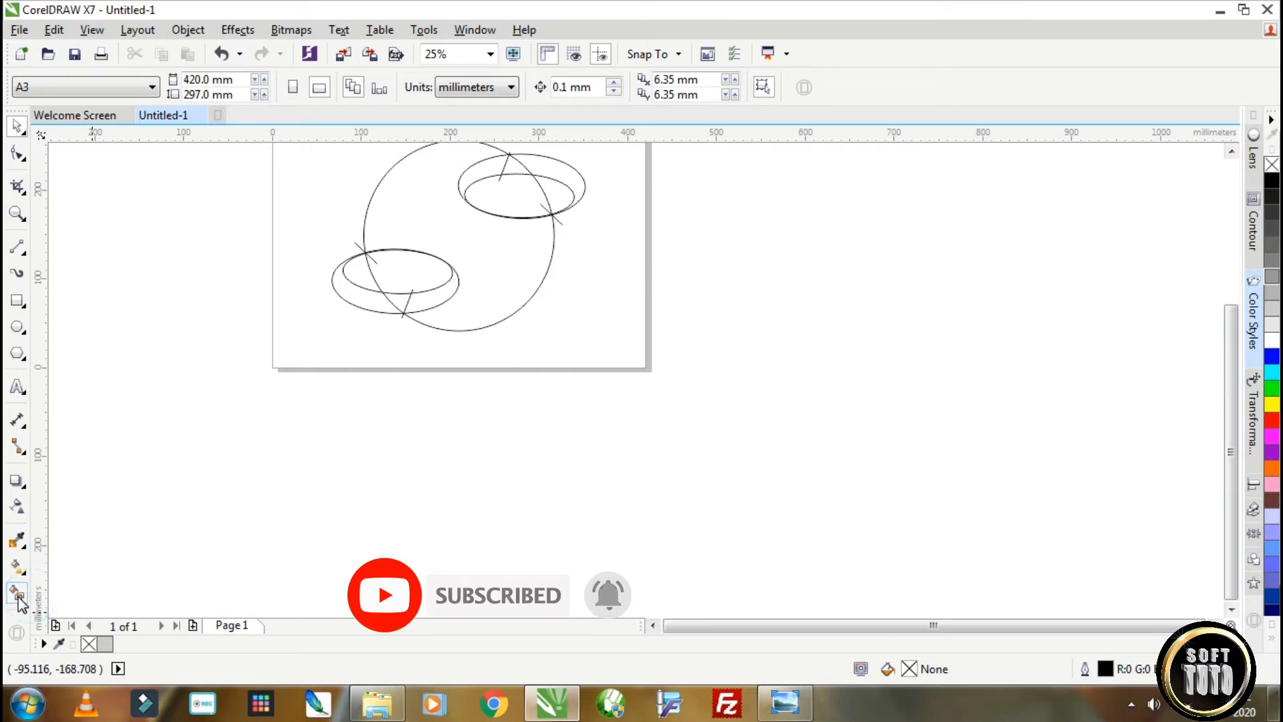
# Smart-fill the two crescent bands between the inner and outer ellipses inside the circle with red.
pyautogui.click(17, 593)
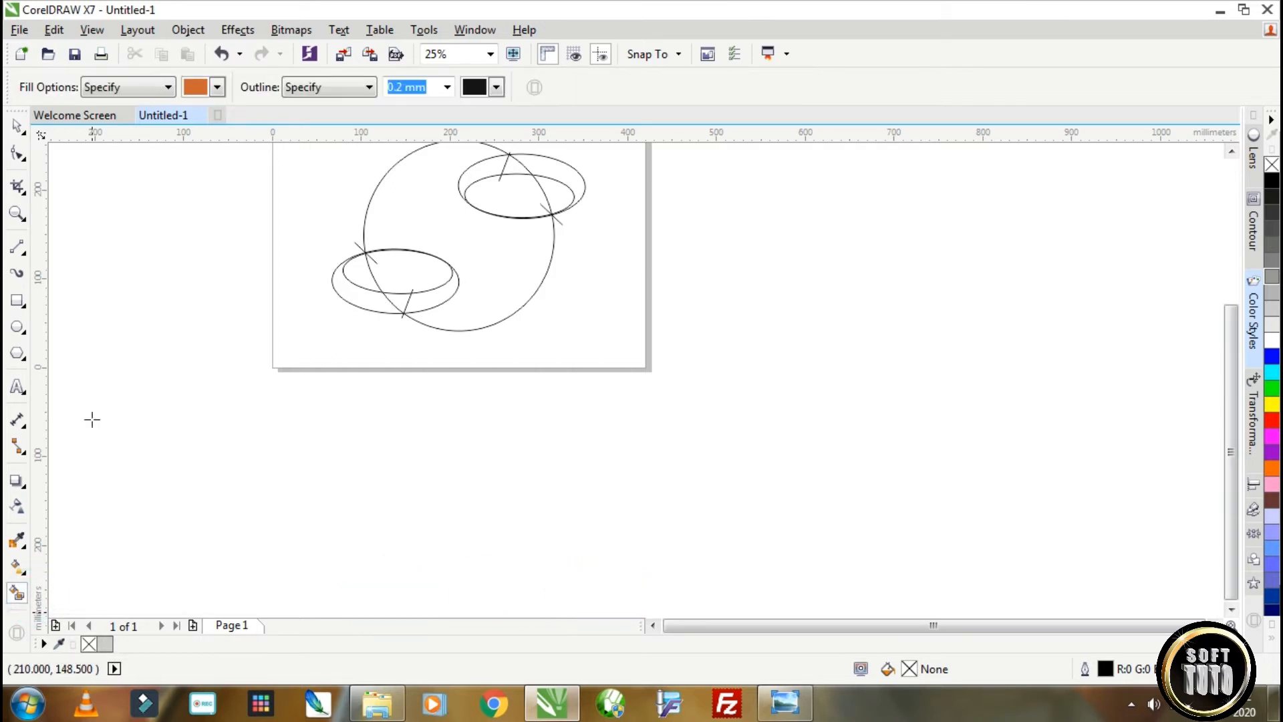
pyautogui.click(196, 87)
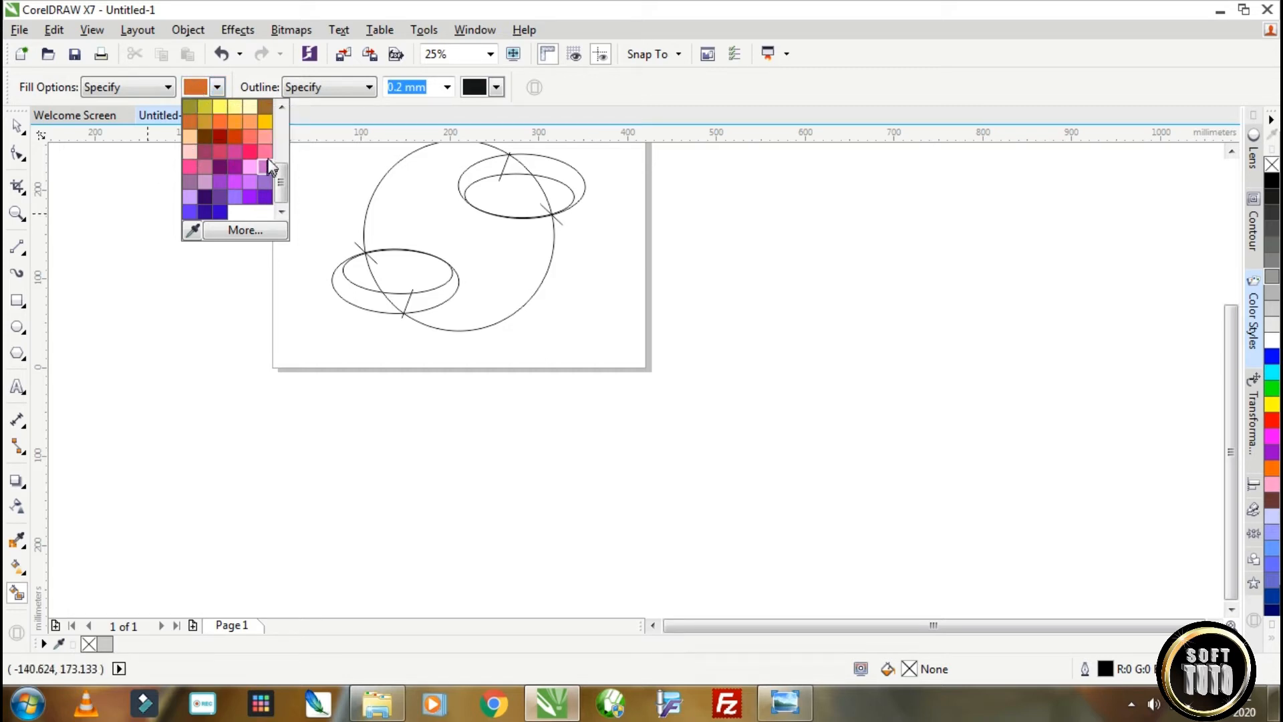
pyautogui.moveTo(286, 182); pyautogui.dragTo(287, 133)
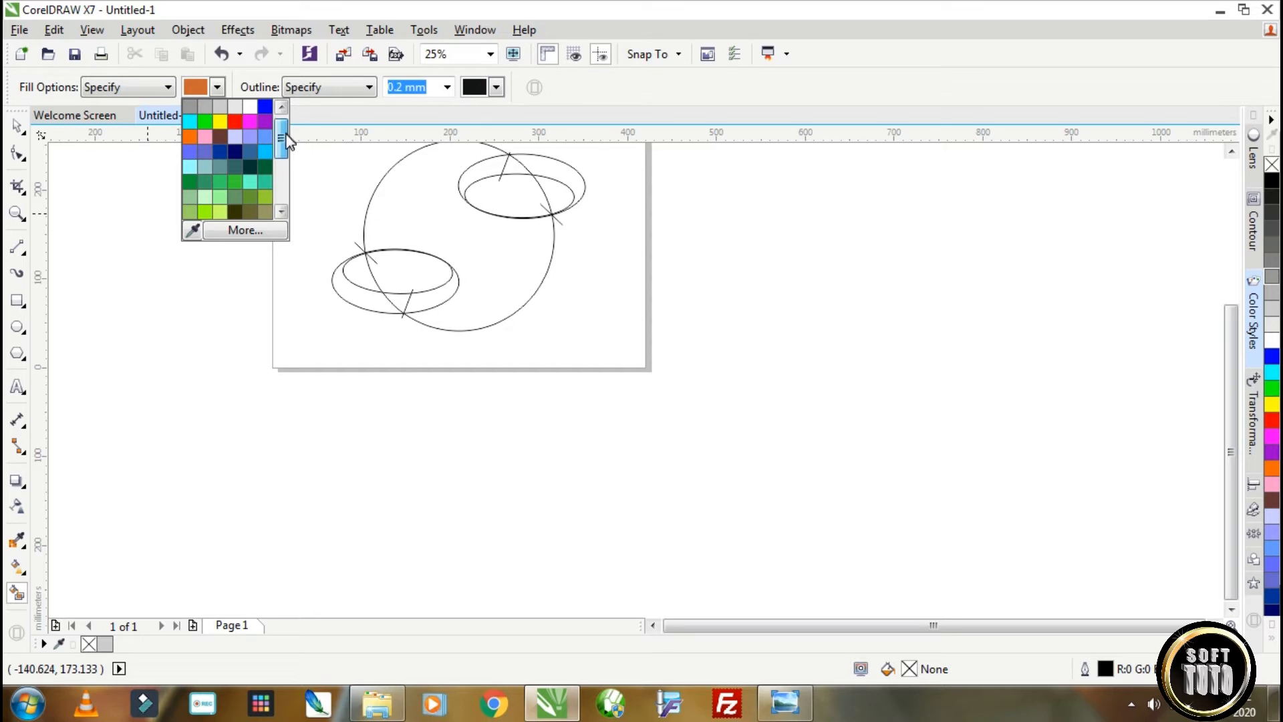
pyautogui.moveTo(286, 139); pyautogui.dragTo(289, 144)
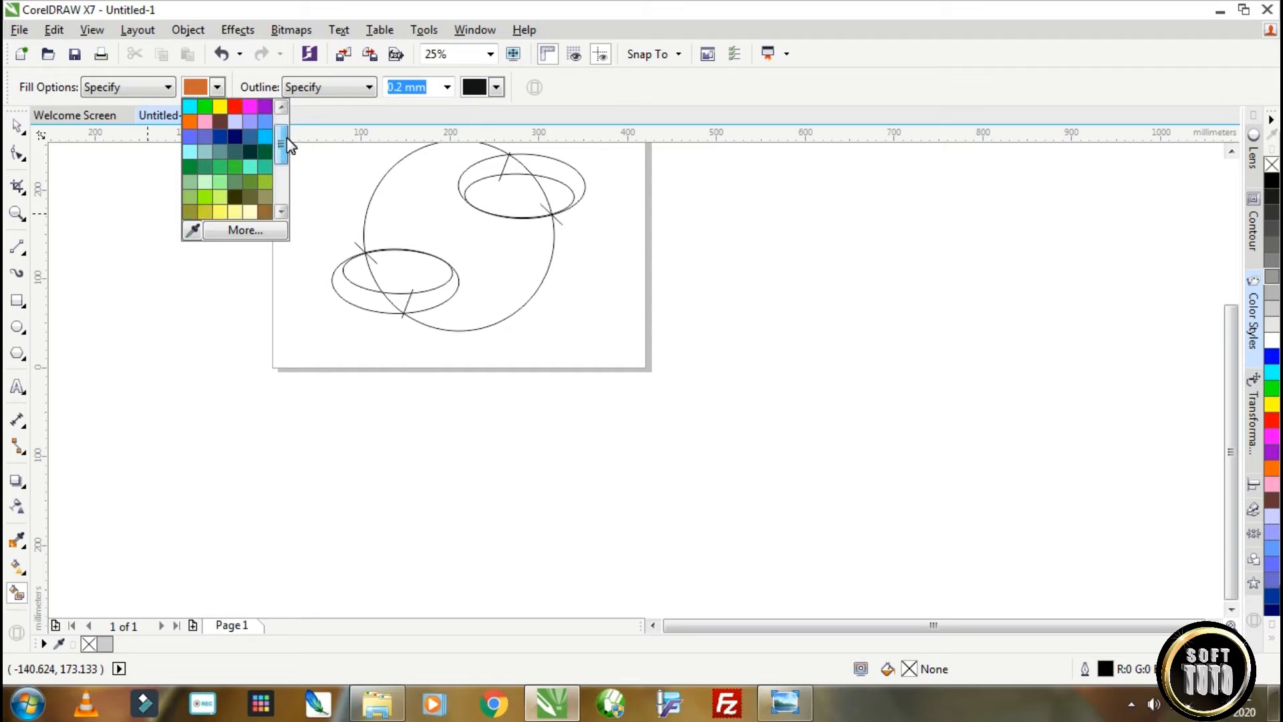
pyautogui.click(236, 108)
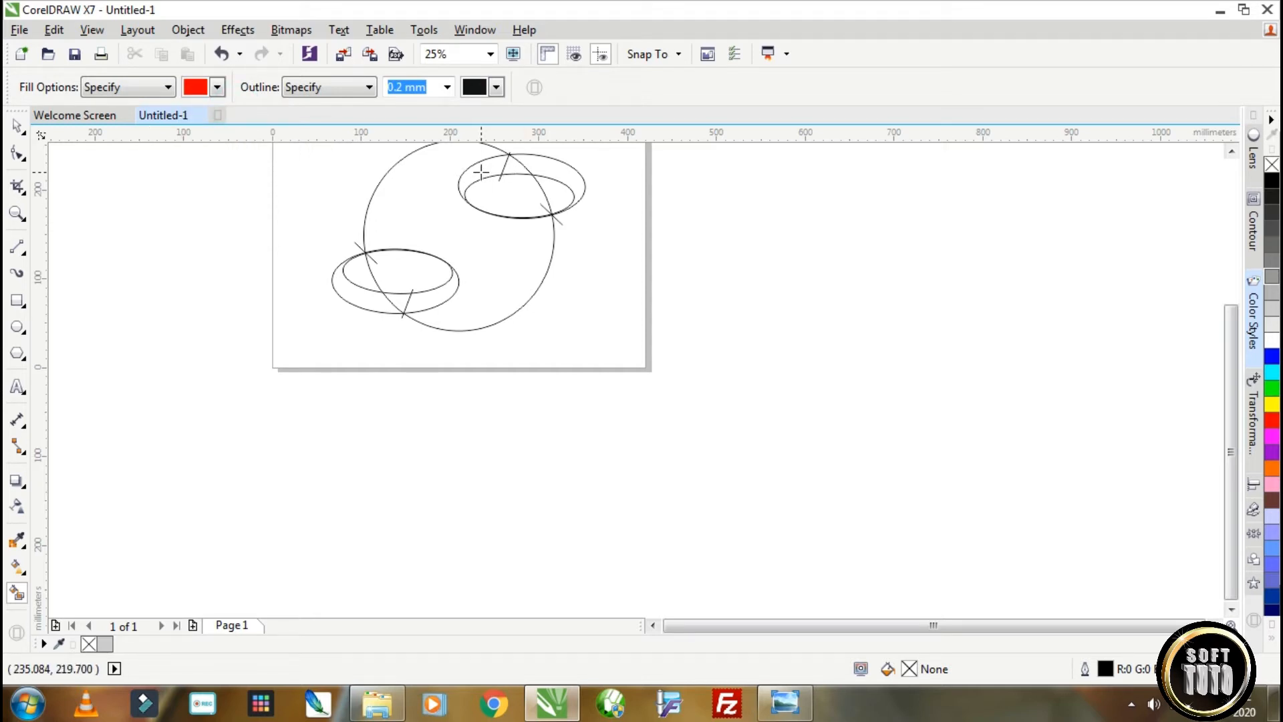
pyautogui.click(481, 172)
pyautogui.click(421, 297)
pyautogui.scroll(3, 564, 212)
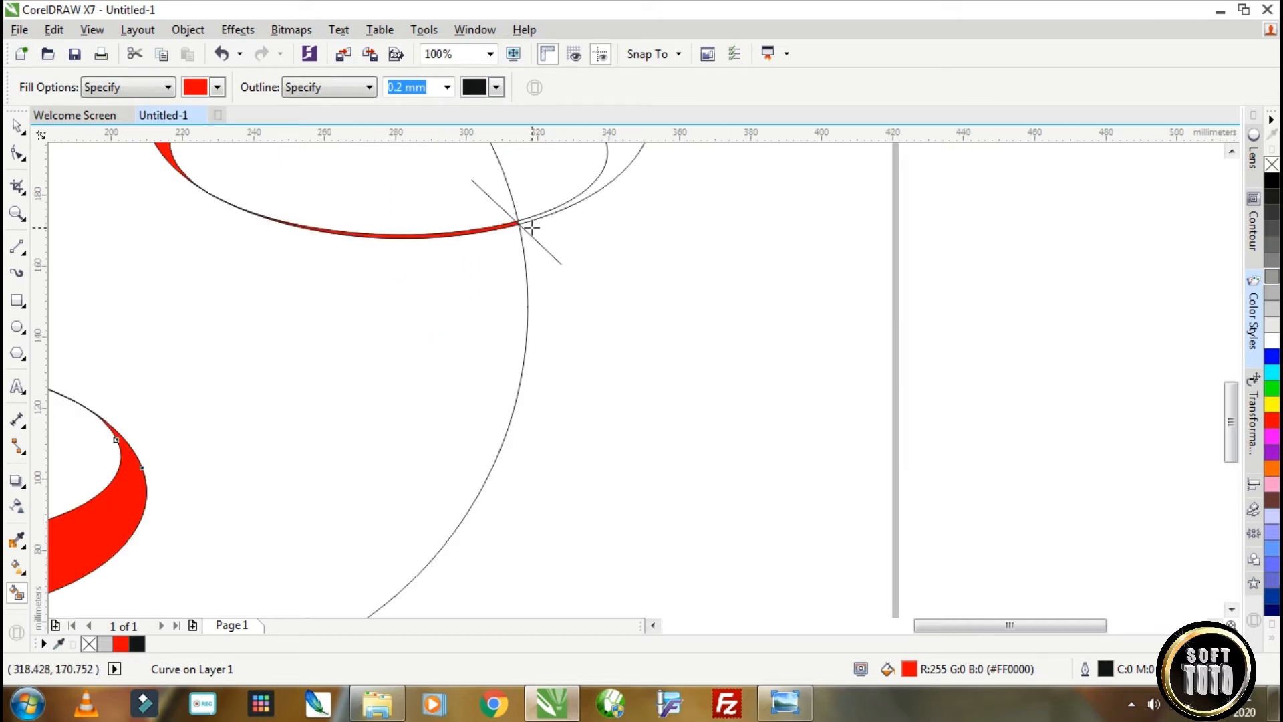
pyautogui.scroll(-3, 531, 227)
pyautogui.scroll(4, 435, 251)
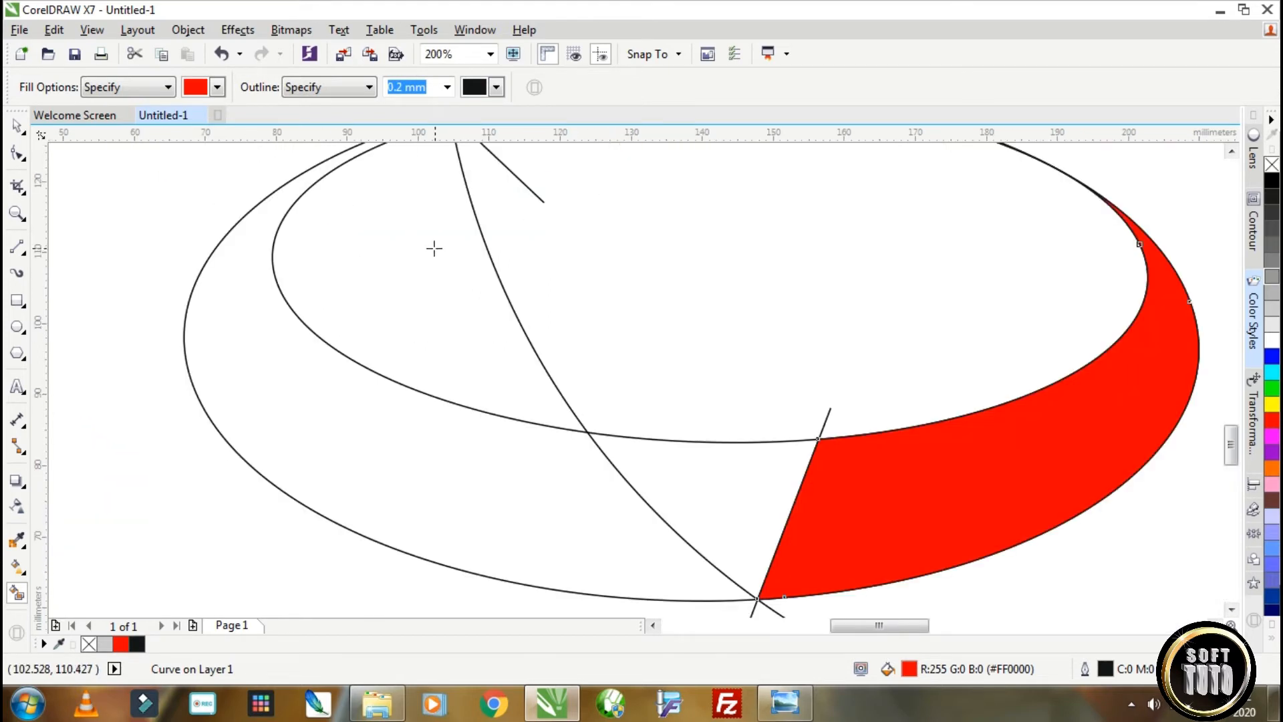
pyautogui.scroll(-1, 702, 202)
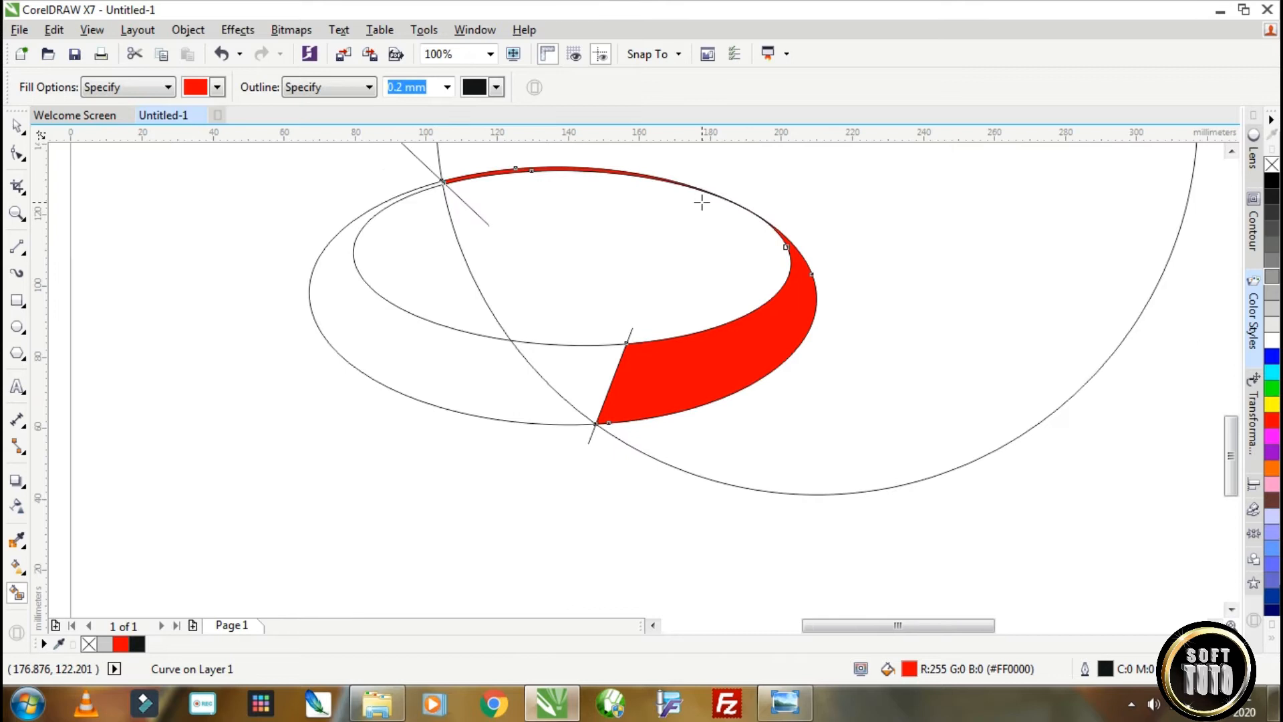
# Move the lower-left inner ellipse out to the page's lower-left corner and delete the two cutting lines beside it.
pyautogui.click(18, 132)
pyautogui.scroll(-2, 346, 263)
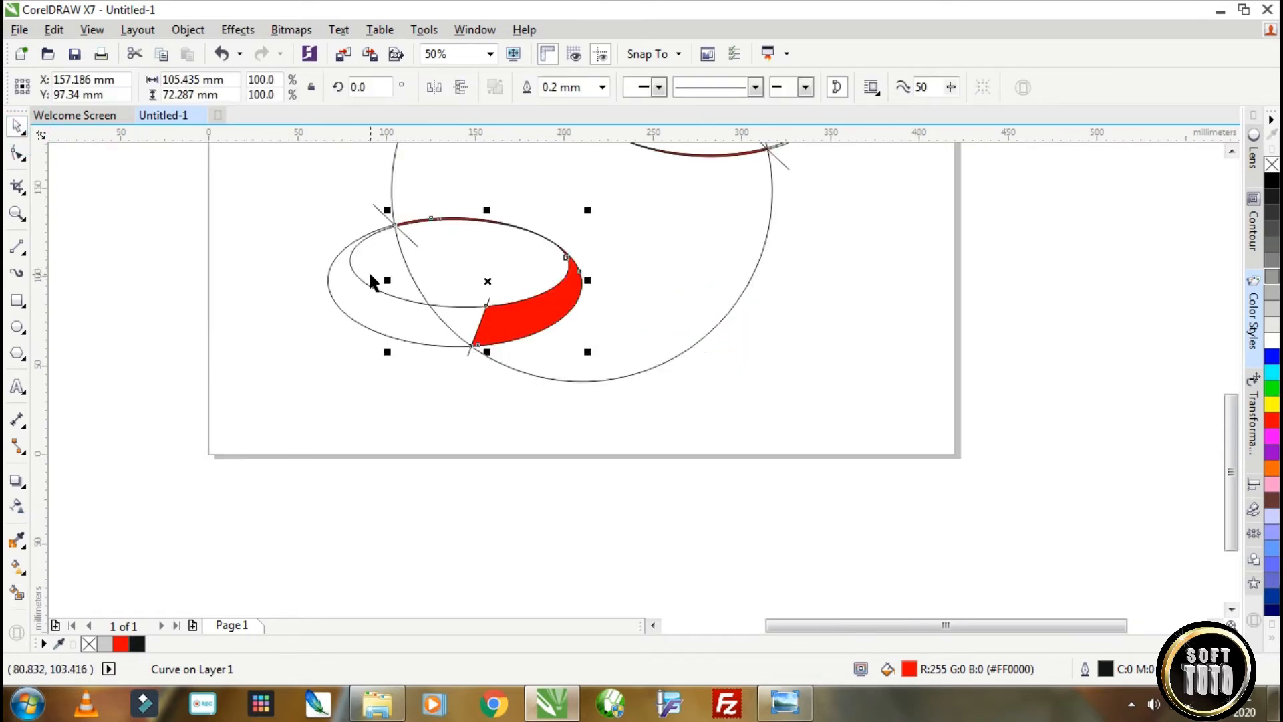
pyautogui.moveTo(370, 286)
pyautogui.mouseDown()
pyautogui.moveTo(318, 298)
pyautogui.moveTo(201, 491)
pyautogui.mouseUp()
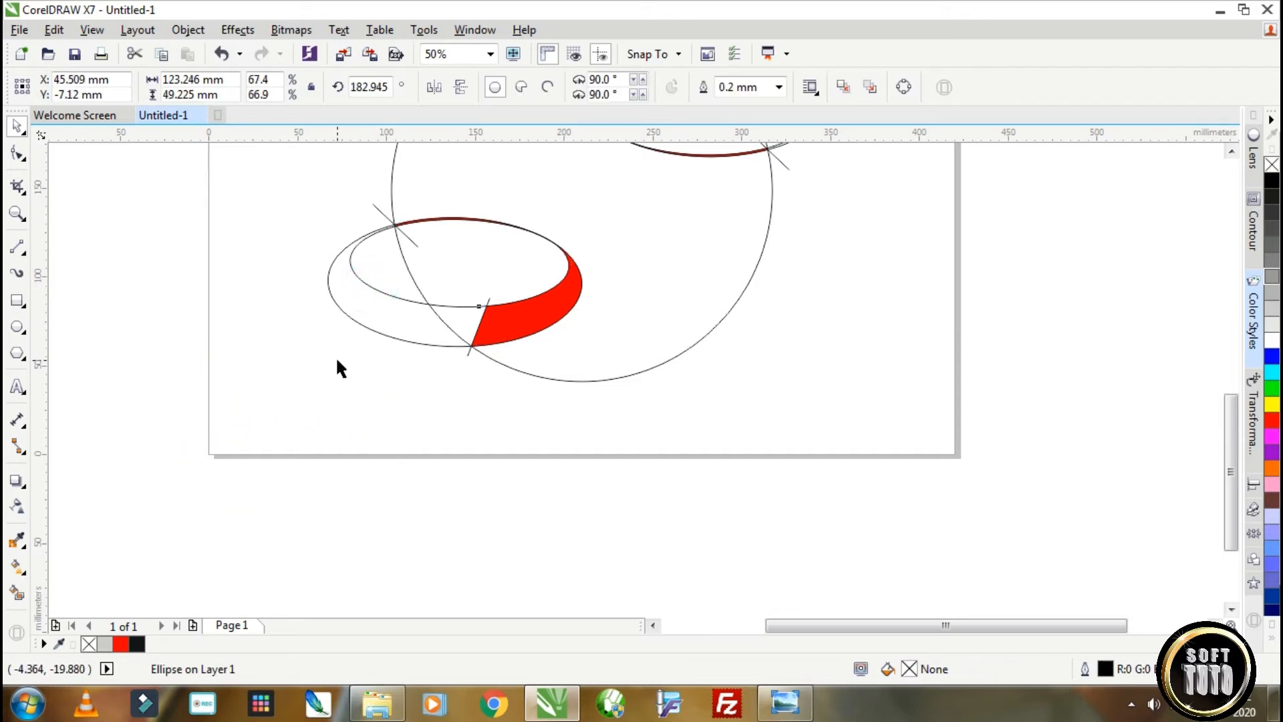
pyautogui.moveTo(316, 177); pyautogui.dragTo(435, 269)
pyautogui.hotkey('ctrl', 'z')
pyautogui.click(478, 326)
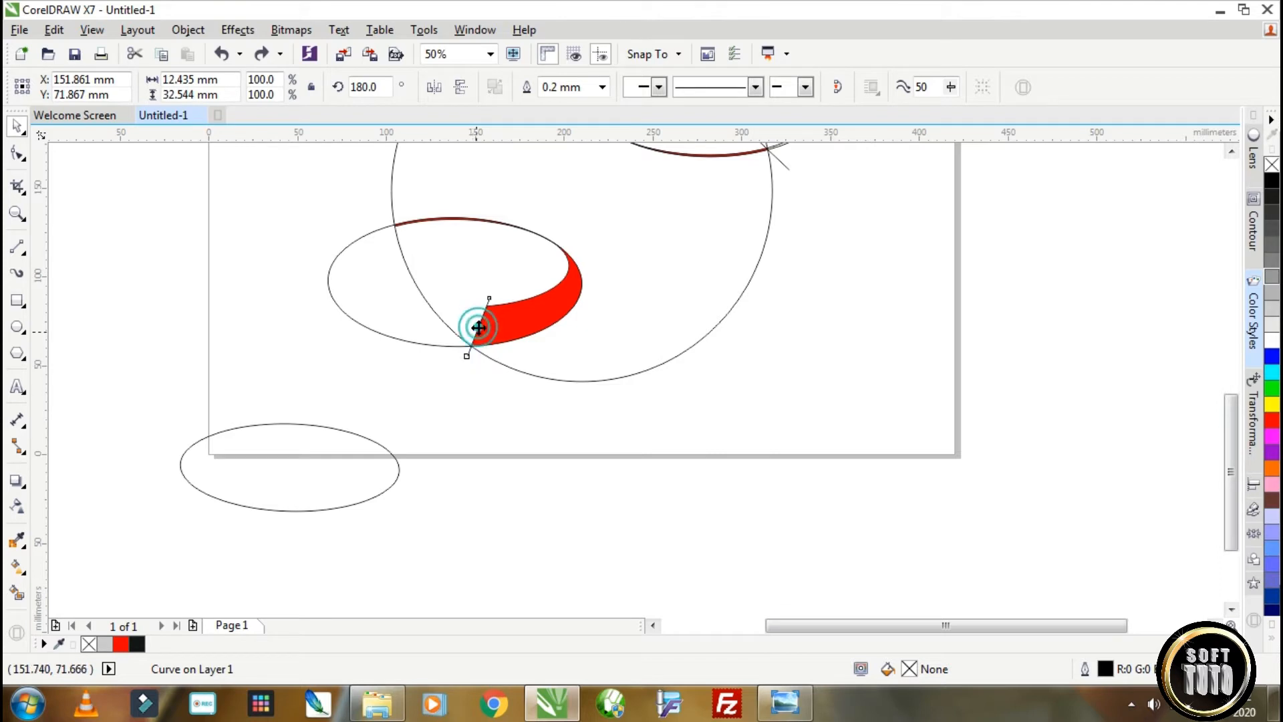
pyautogui.rightClick(479, 328)
pyautogui.click(552, 403)
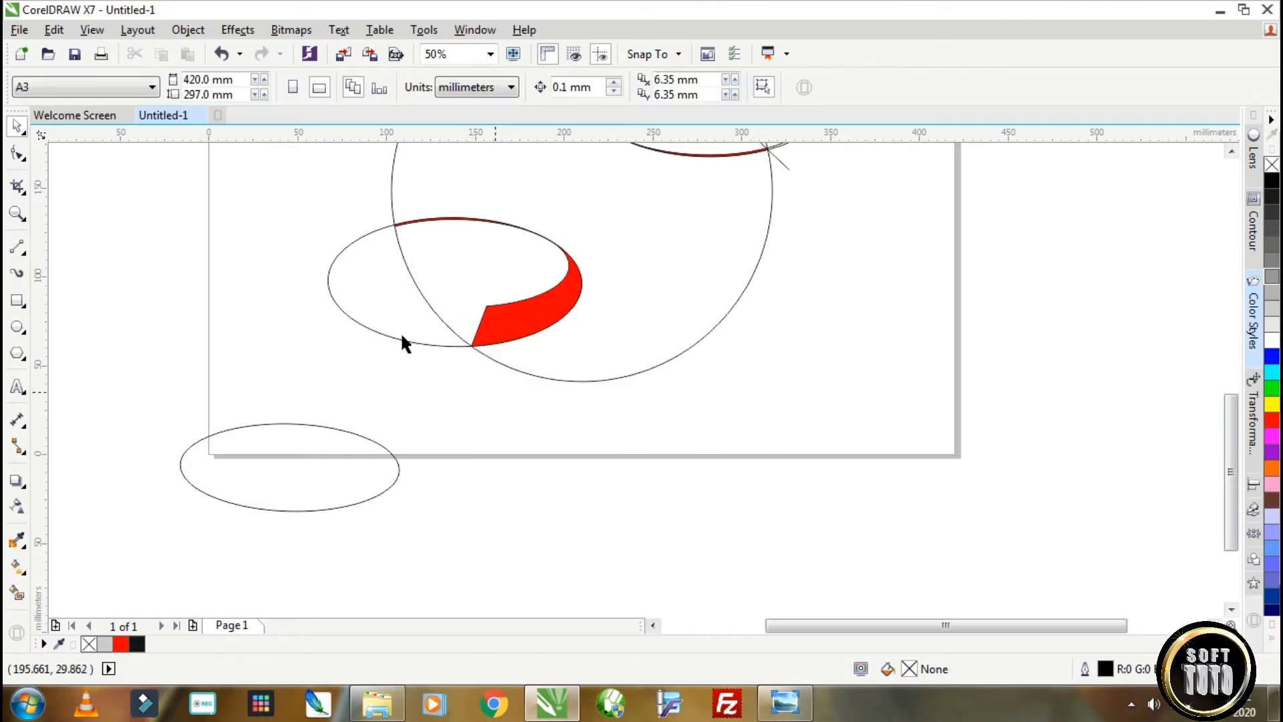
# Trim the circle with the lower-left outer ellipse, and move that ellipse off the page to the left.
pyautogui.click(388, 337)
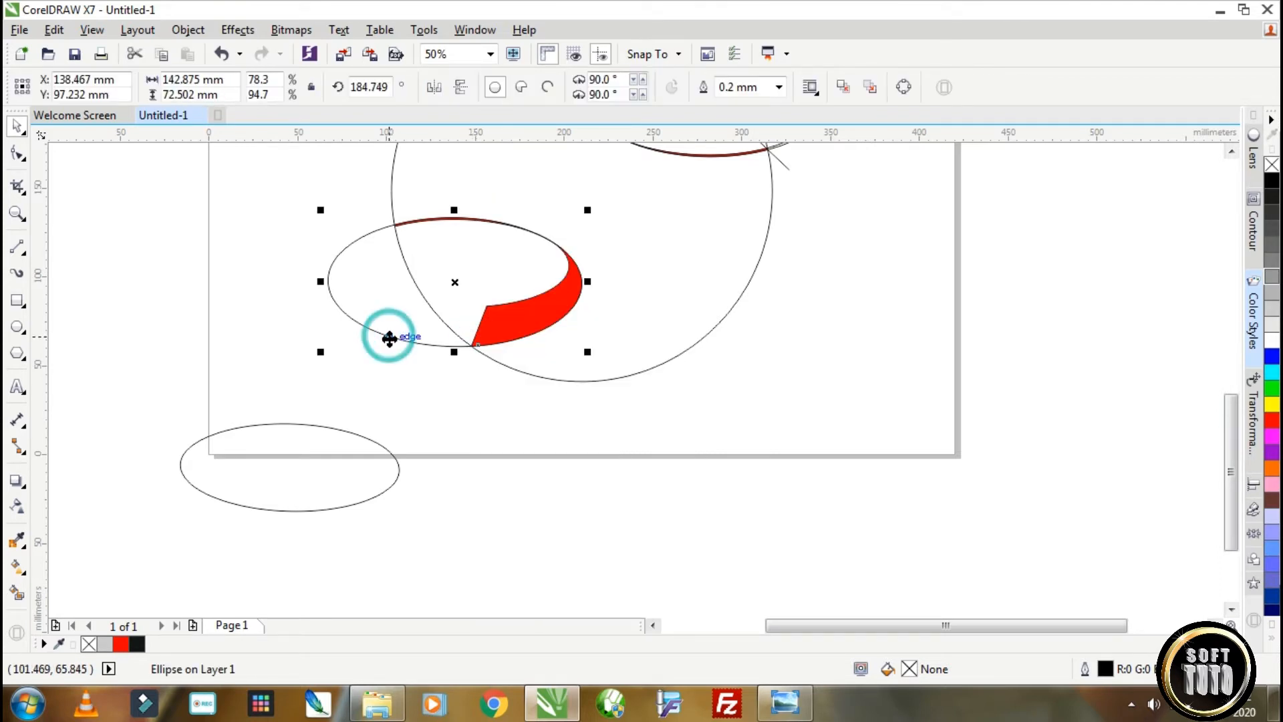
pyautogui.keyDown('shift'); pyautogui.click(556, 191); pyautogui.keyUp('shift')
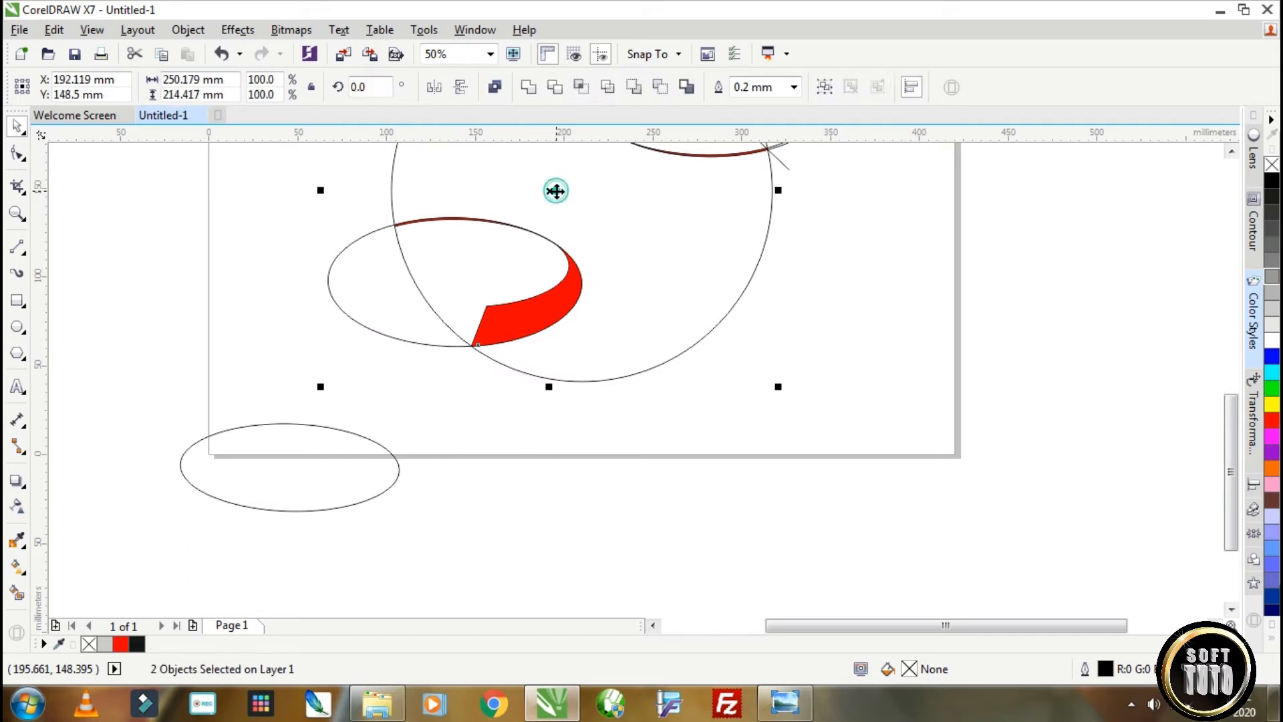
pyautogui.click(554, 86)
pyautogui.scroll(-2, 552, 381)
pyautogui.moveTo(481, 332); pyautogui.dragTo(276, 334)
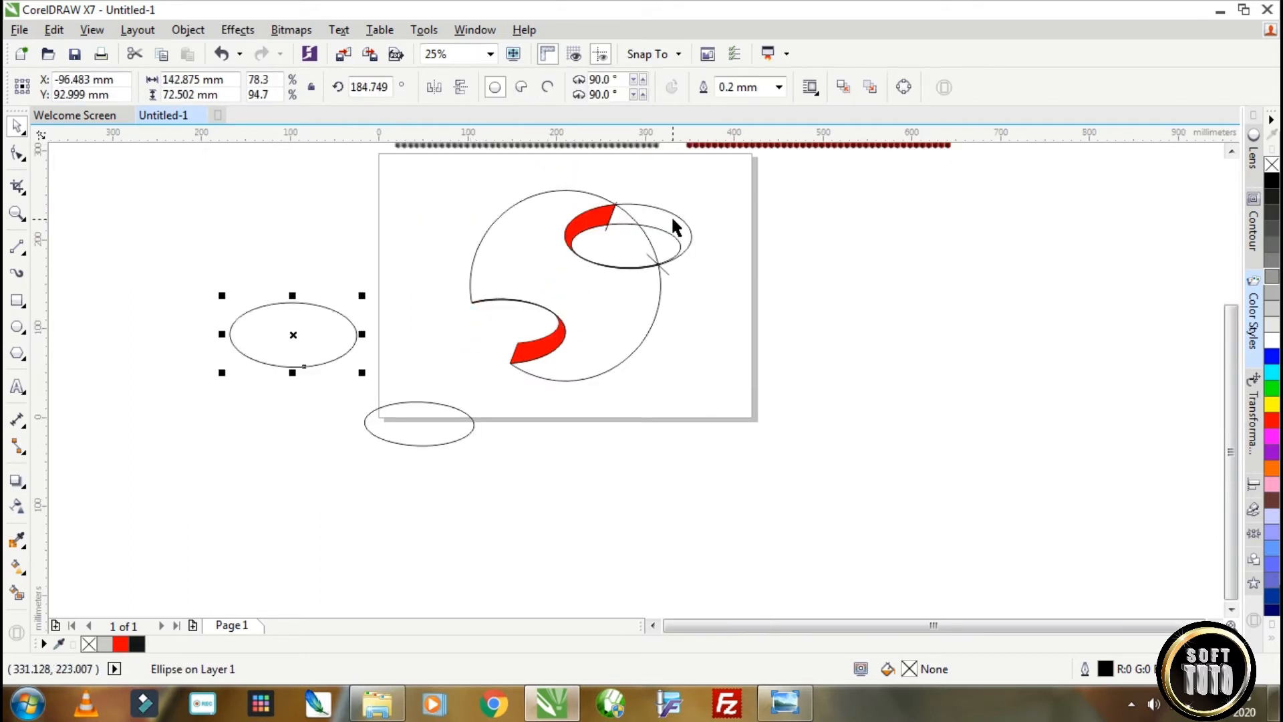
# Trim the circle with the upper-right outer ellipse and clear the remaining ellipses and cutting lines off the logo.
pyautogui.click(672, 219)
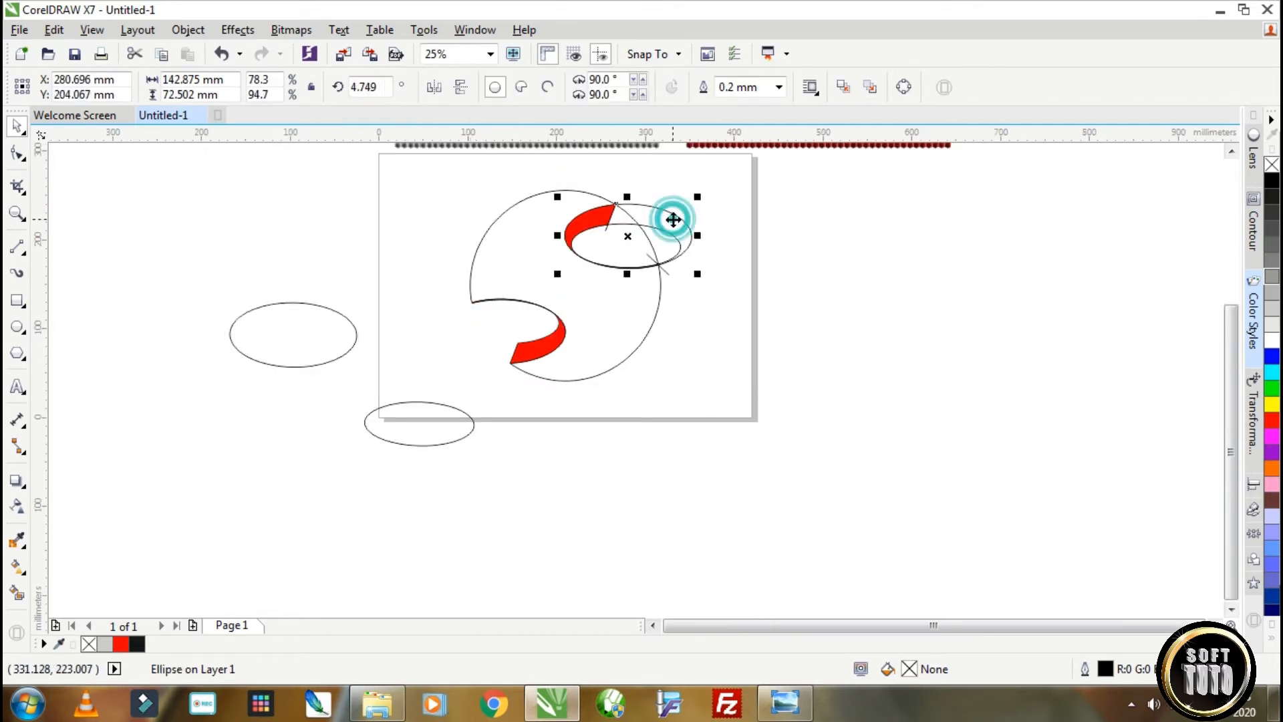
pyautogui.keyDown('shift'); pyautogui.click(512, 219); pyautogui.keyUp('shift')
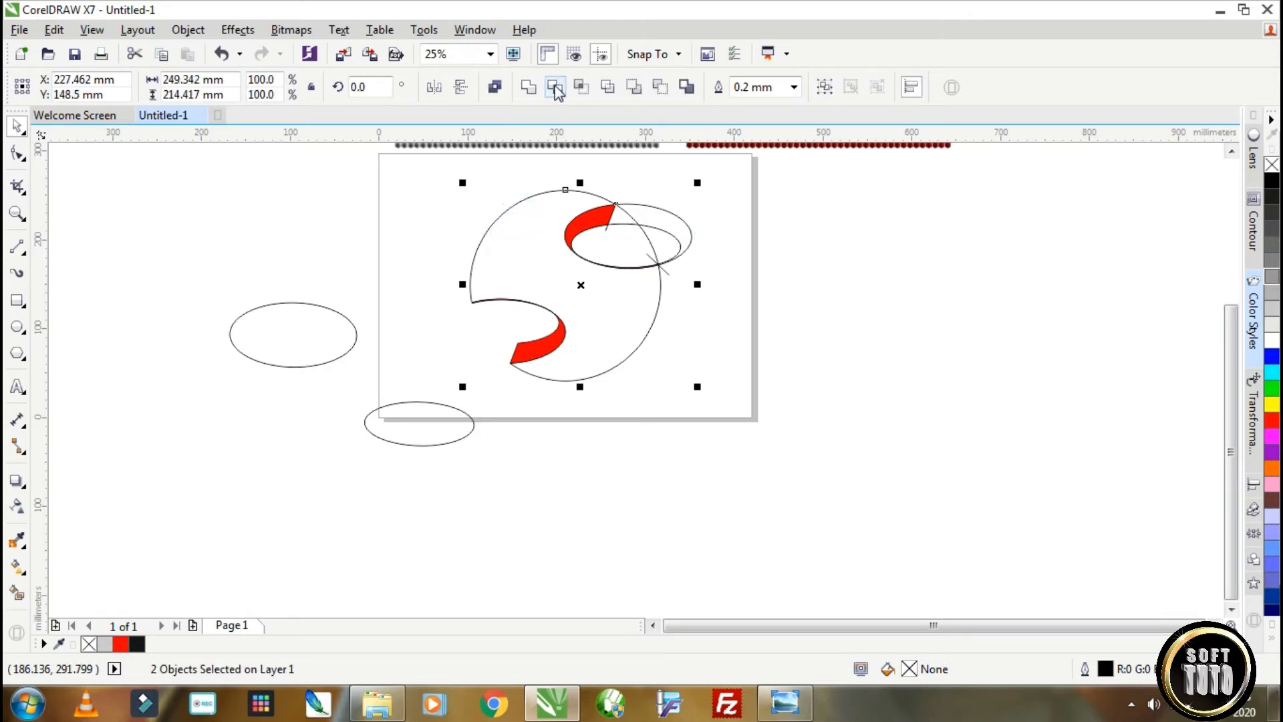
pyautogui.click(555, 89)
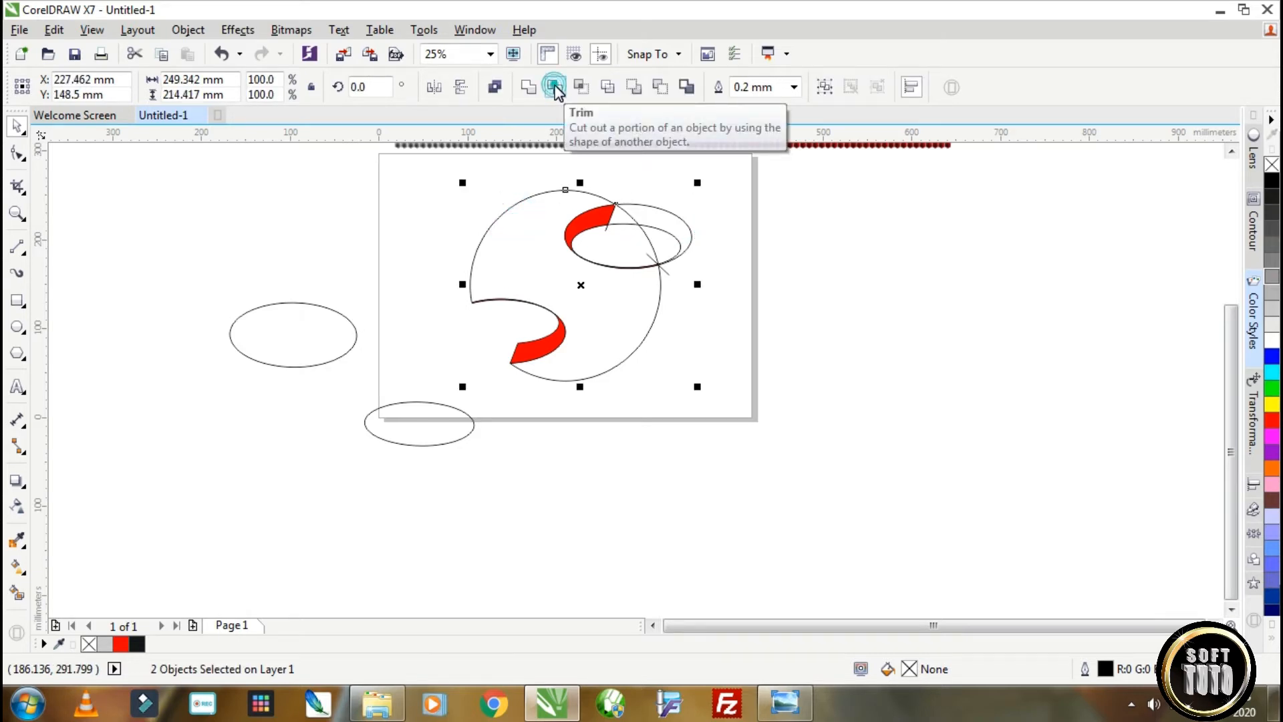
pyautogui.moveTo(669, 232); pyautogui.dragTo(462, 441)
# Place a copy of the trimmed circular logo shape over the grey honeycomb pattern, fully inside its edges.
pyautogui.moveTo(701, 286); pyautogui.dragTo(602, 204)
pyautogui.scroll(-2, 627, 214)
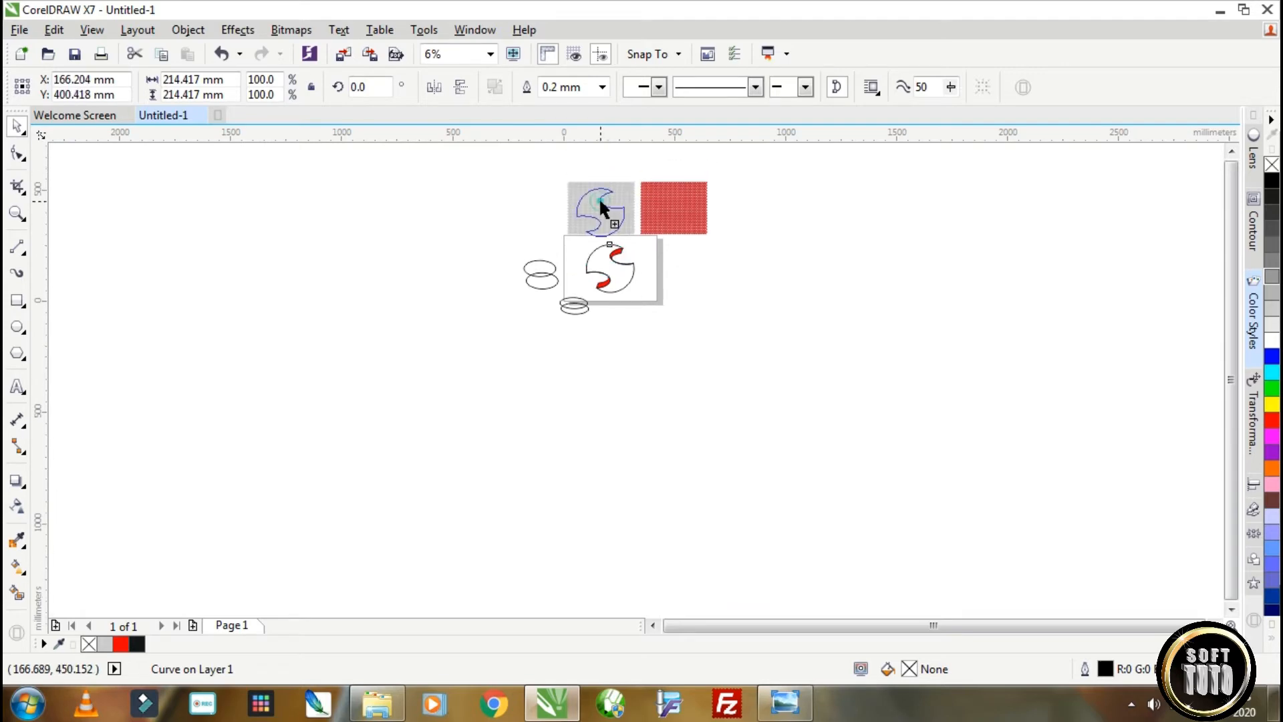
pyautogui.scroll(2, 601, 204)
pyautogui.scroll(-1, 616, 227)
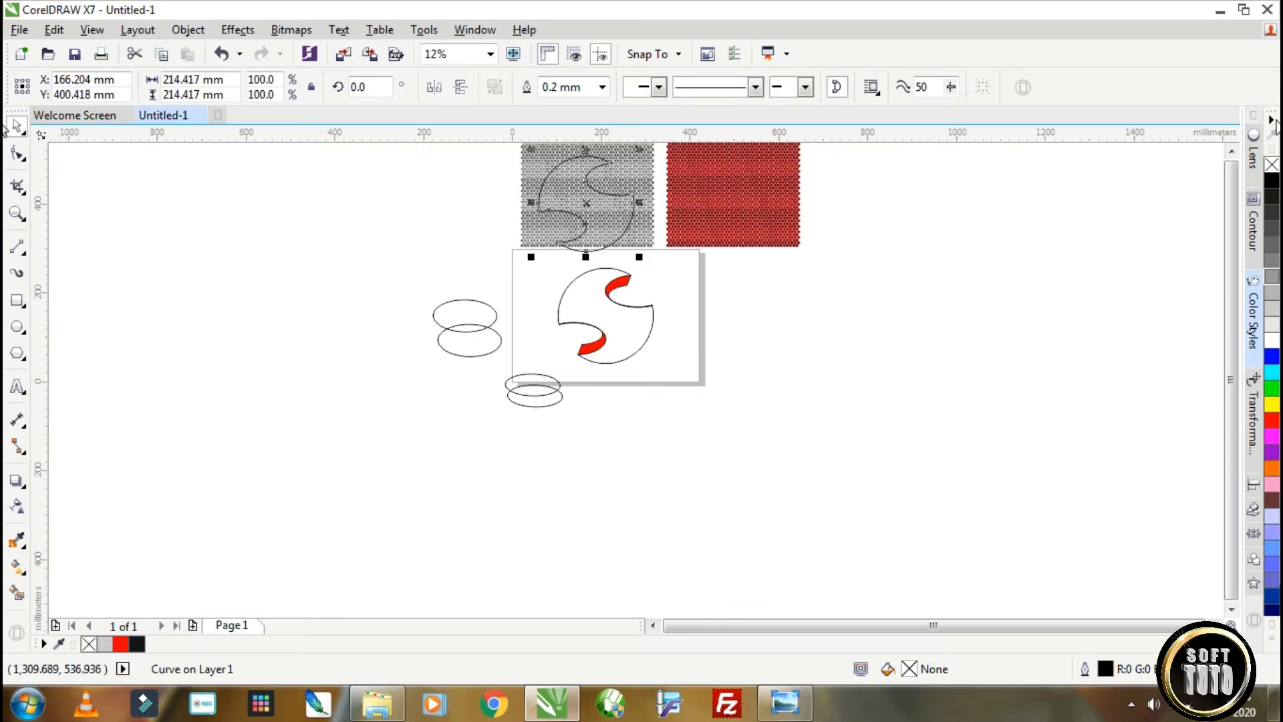
pyautogui.scroll(2, 1233, 147)
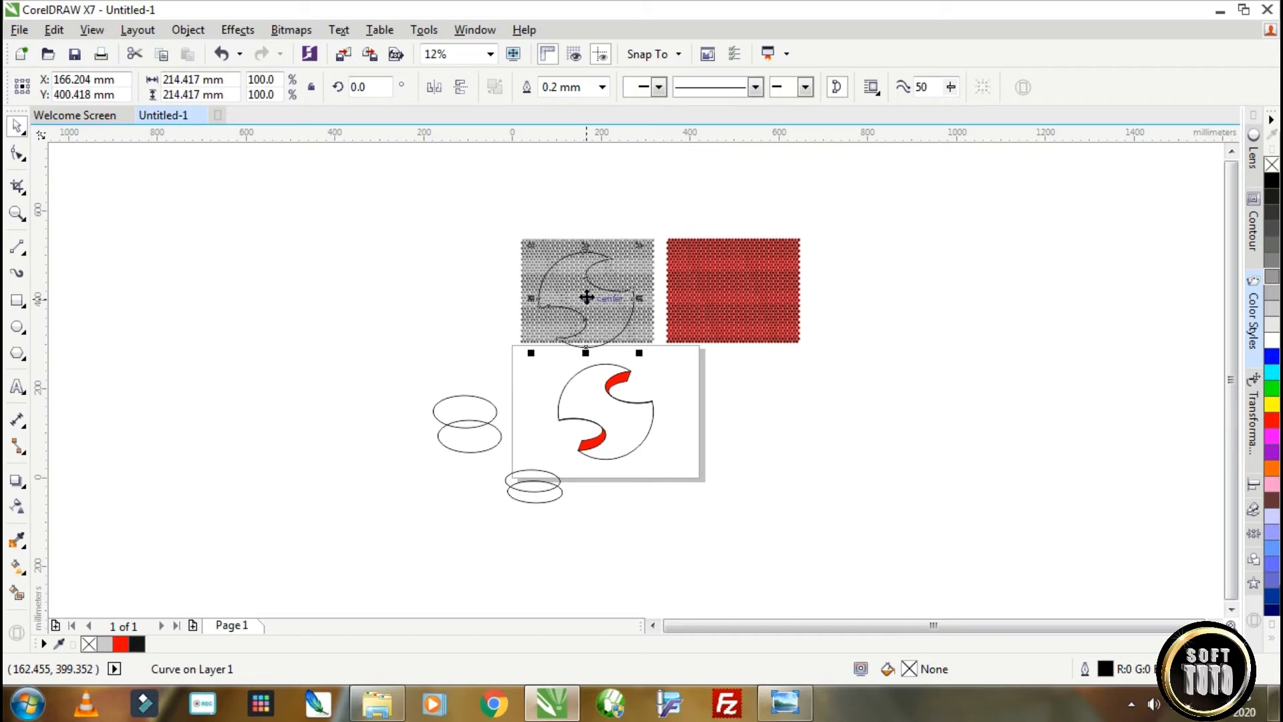
pyautogui.moveTo(590, 298)
pyautogui.mouseDown()
pyautogui.moveTo(588, 283)
pyautogui.moveTo(591, 293)
pyautogui.mouseUp()
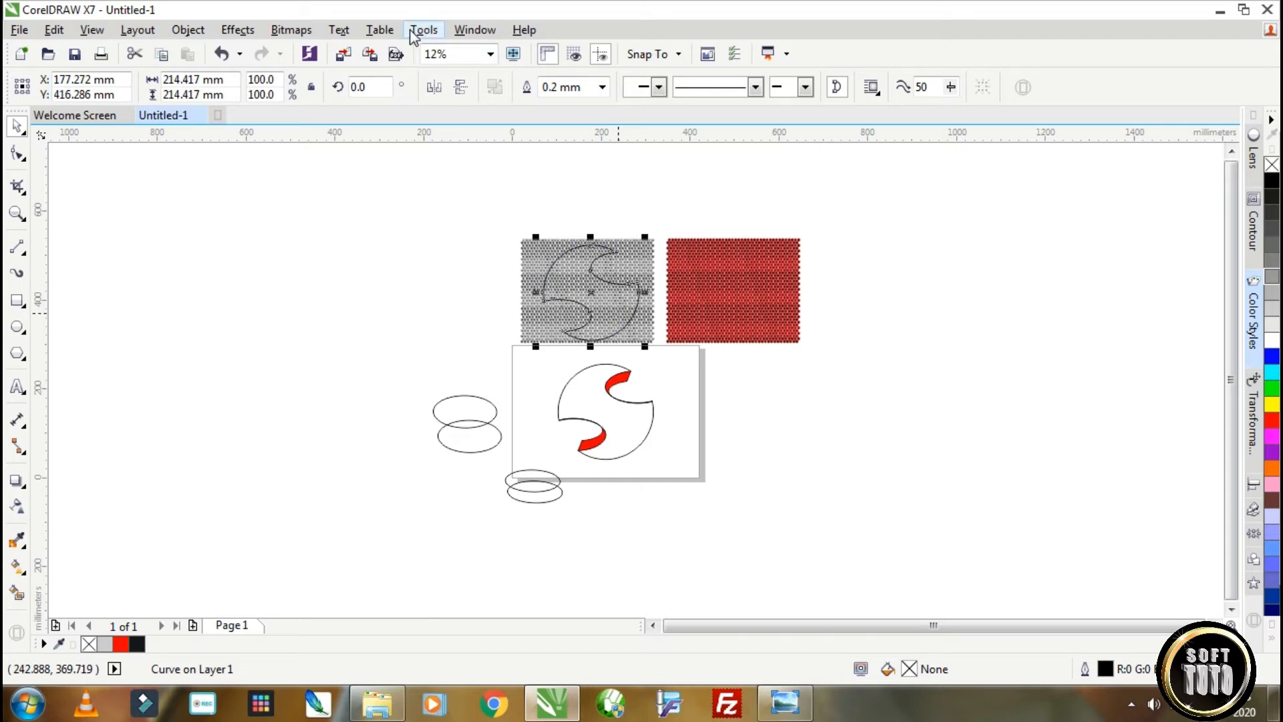
# Apply a Fish Eye lens with a rate of 110% to the logo shape over the grey honeycomb.
pyautogui.click(474, 30)
pyautogui.click(535, 280)
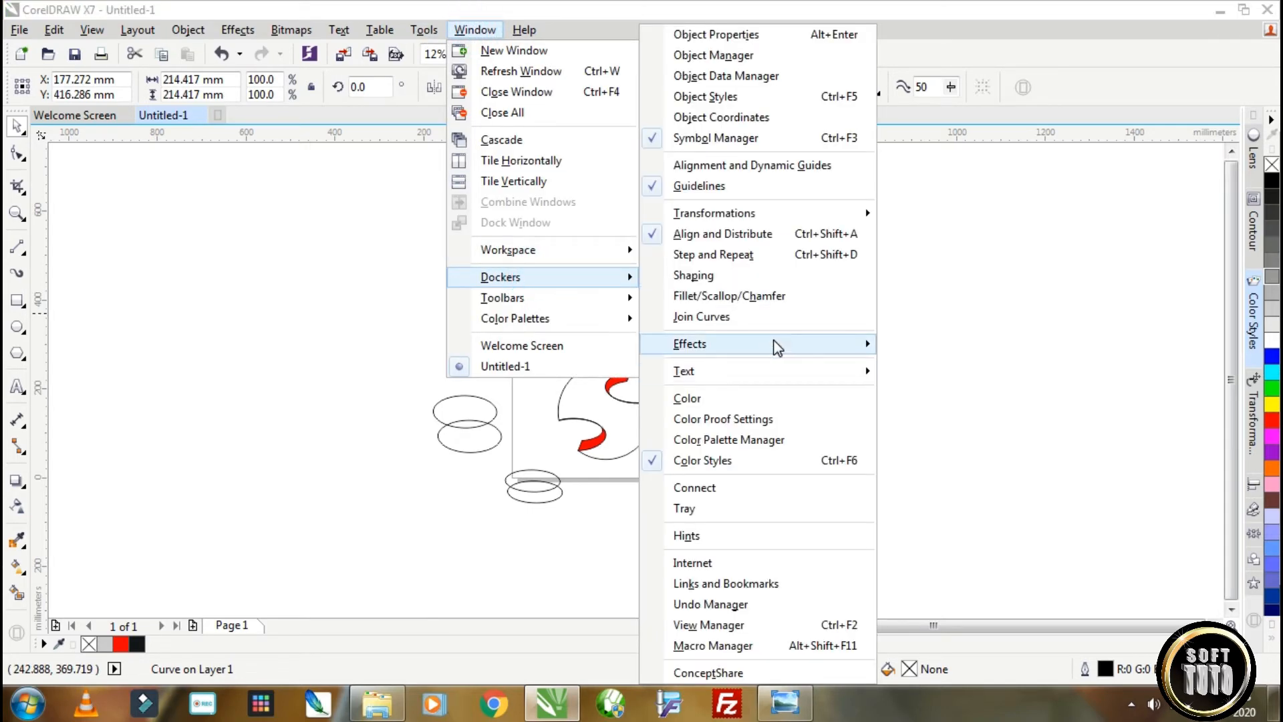
pyautogui.moveTo(778, 346)
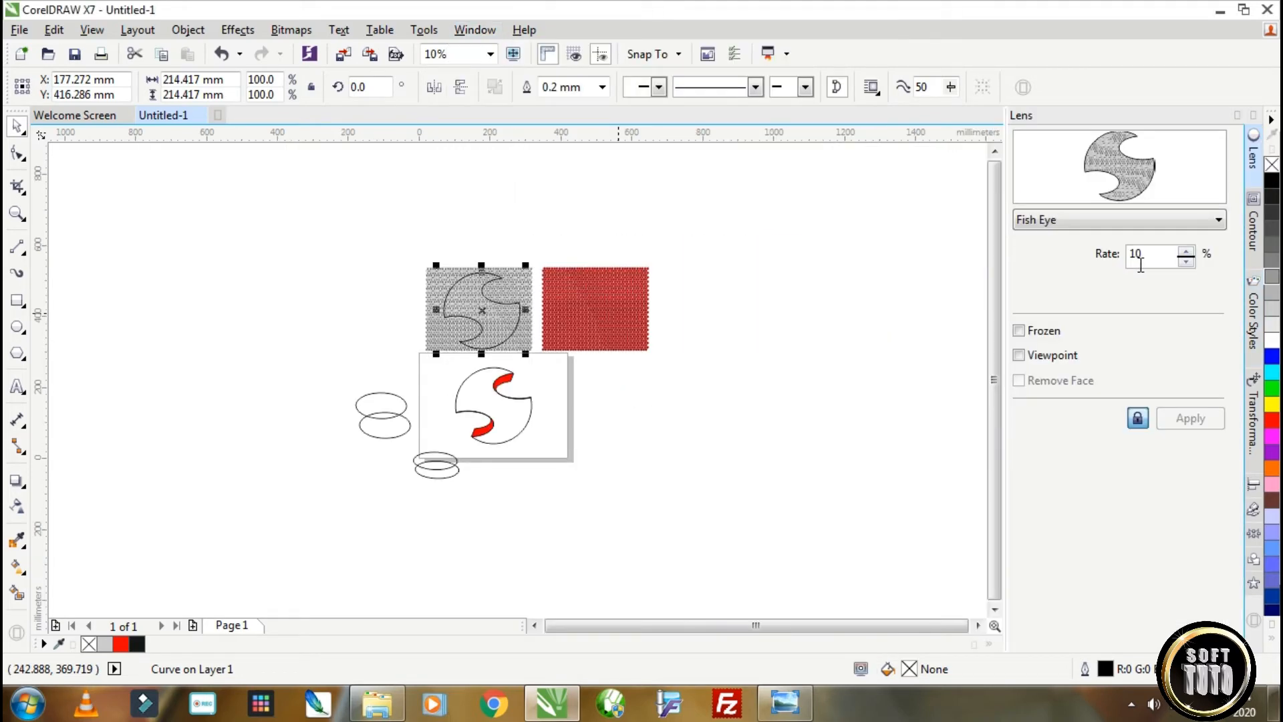
pyautogui.scroll(2, 500, 312)
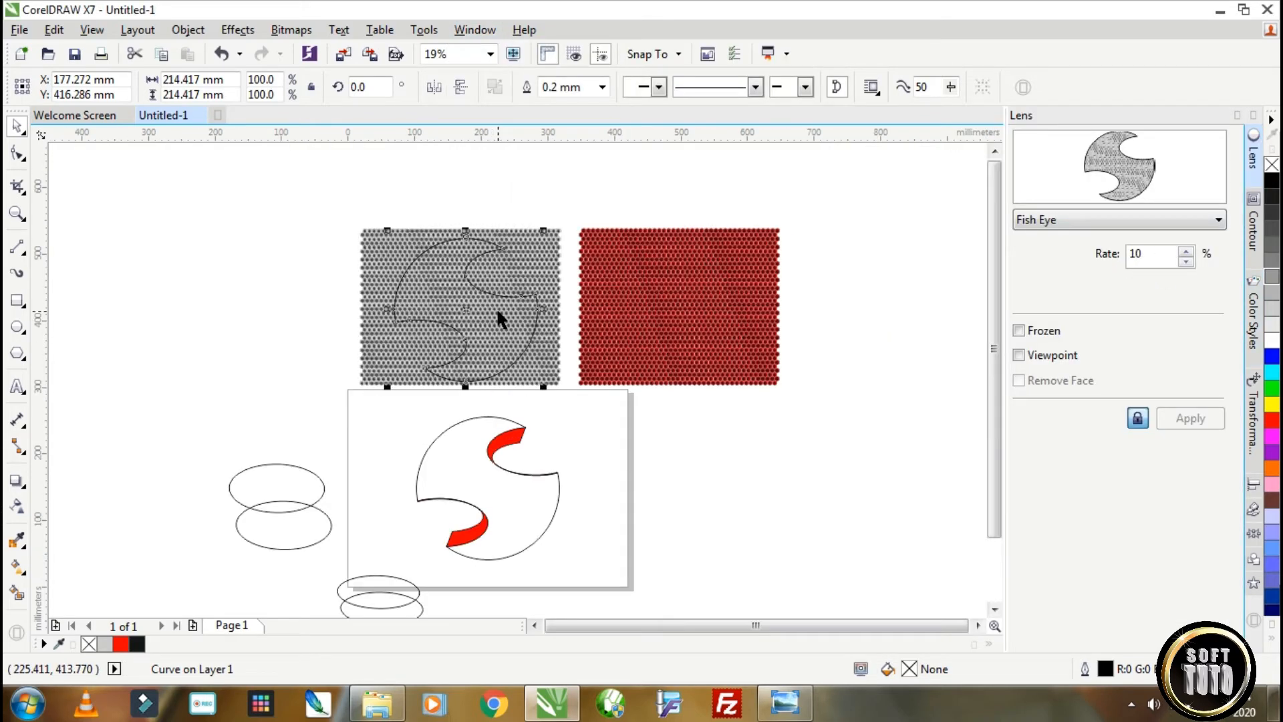
pyautogui.scroll(2, 495, 307)
pyautogui.click(1185, 251)
pyautogui.click(1185, 251)
pyautogui.click(1186, 251)
pyautogui.click(1185, 250)
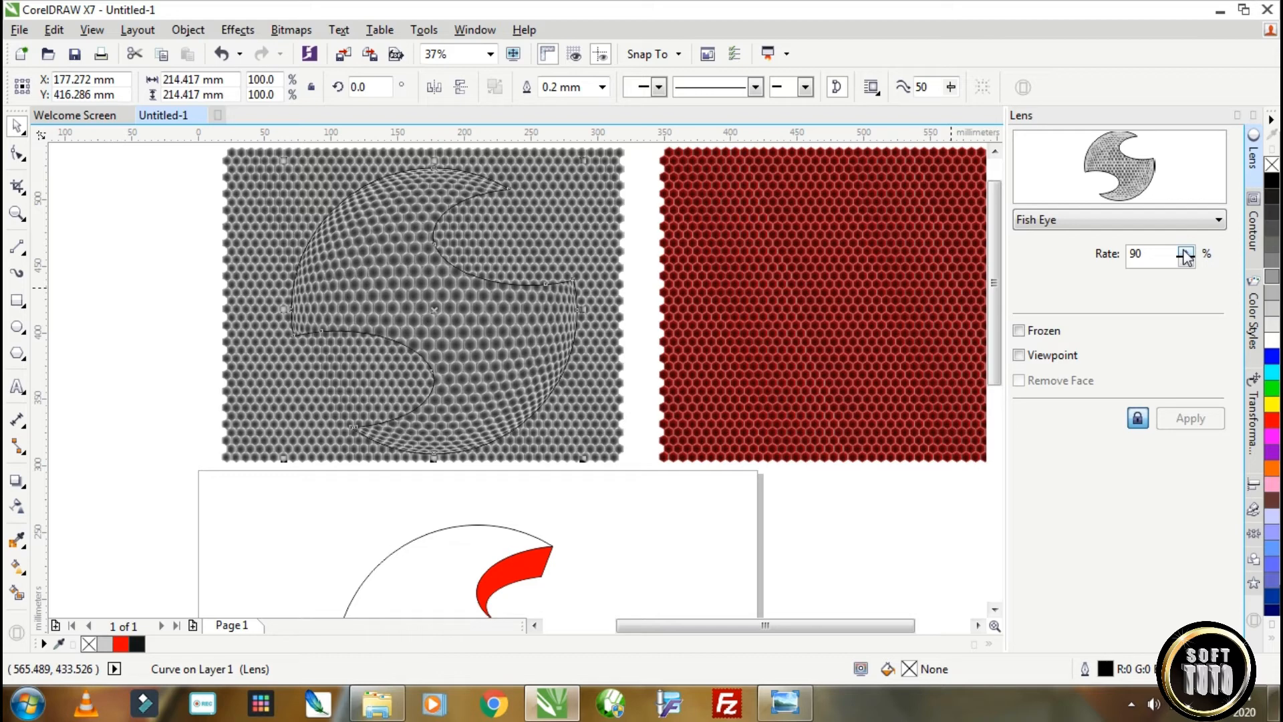
pyautogui.click(1184, 251)
pyautogui.click(1184, 251)
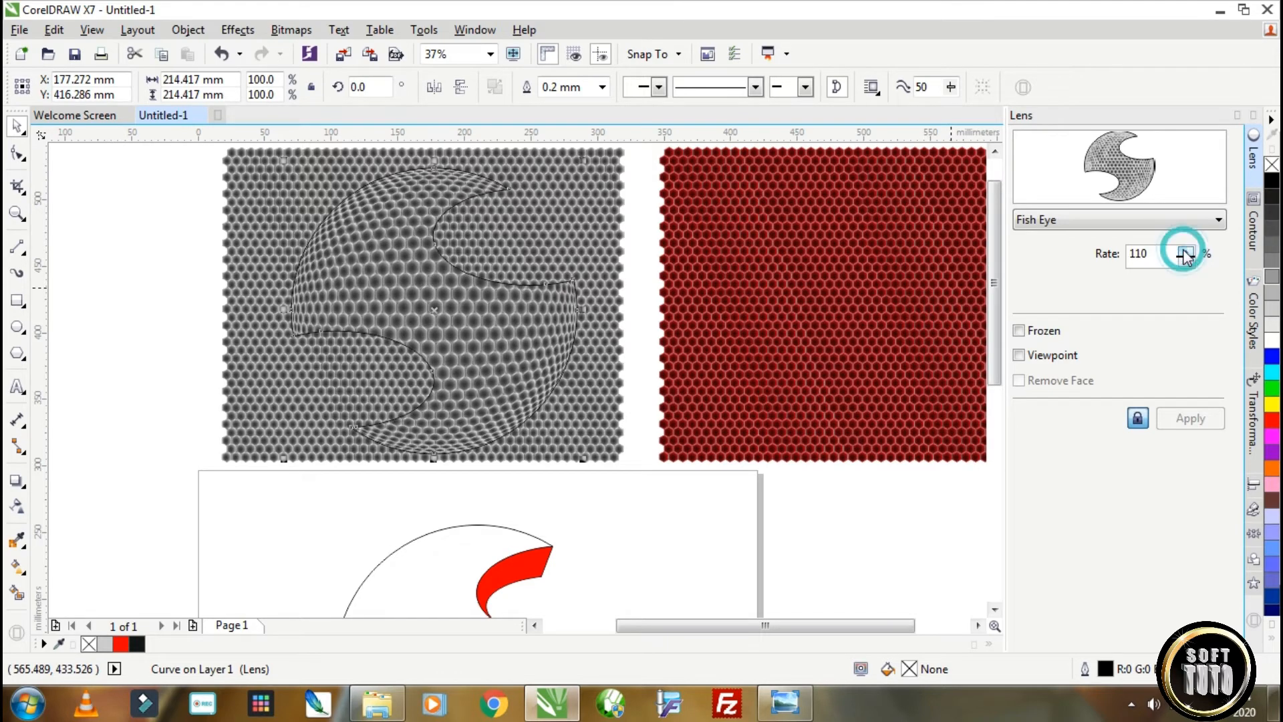
# Freeze the fish-eye lens and place a copy of the frozen honeycomb shape to the right of the page.
pyautogui.click(1019, 330)
pyautogui.scroll(-4, 762, 381)
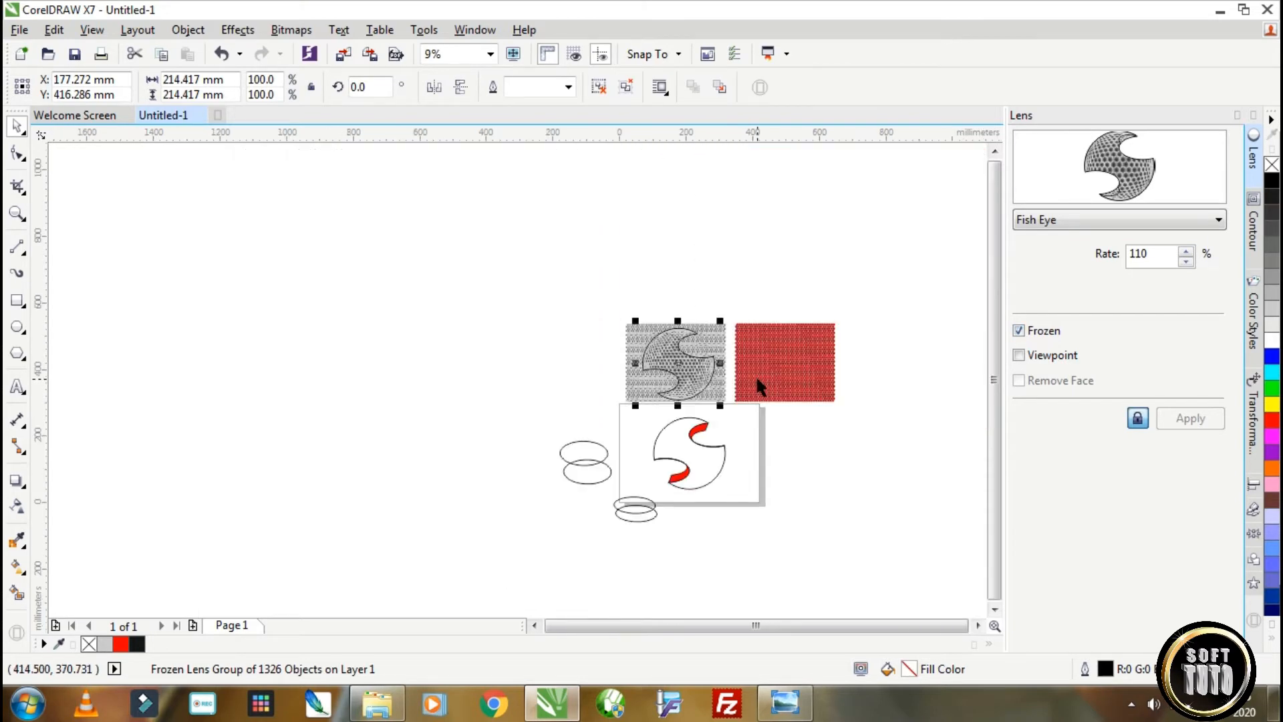
pyautogui.moveTo(676, 361); pyautogui.dragTo(810, 445)
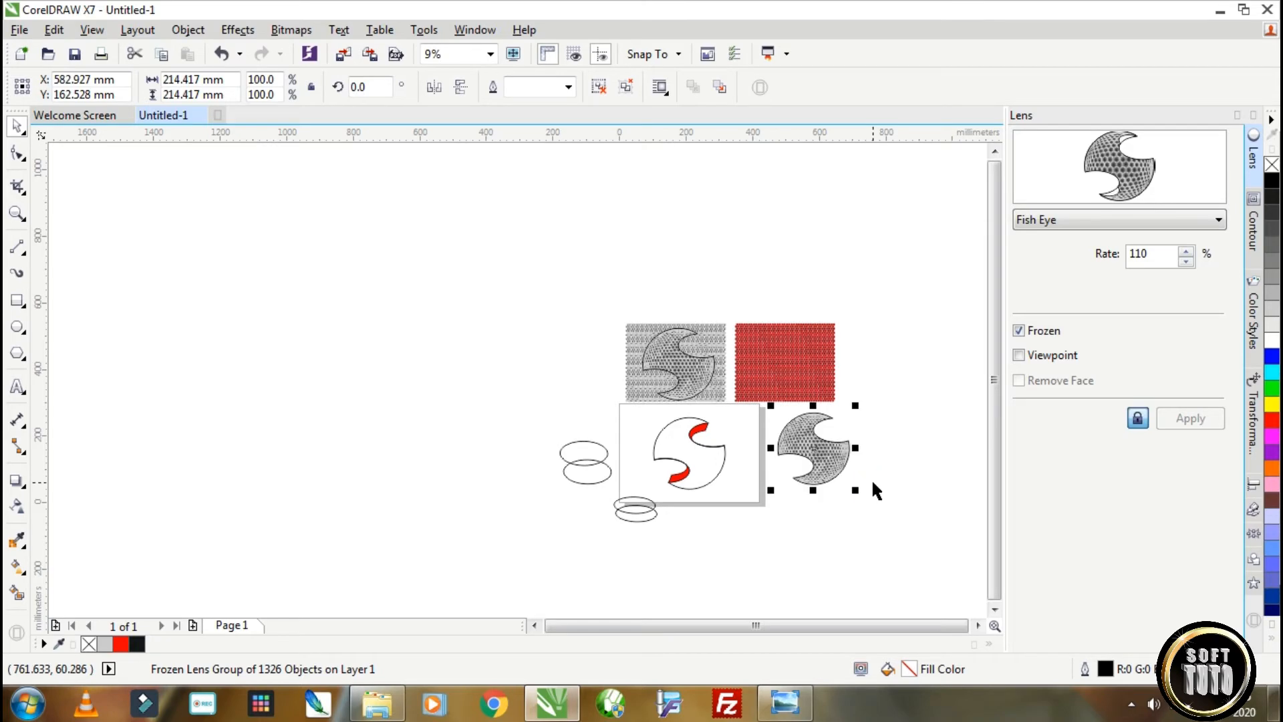
# Ungroup all objects of the frozen copy, pull its outline away, and group the honeycomb pieces again.
pyautogui.click(628, 90)
pyautogui.click(876, 281)
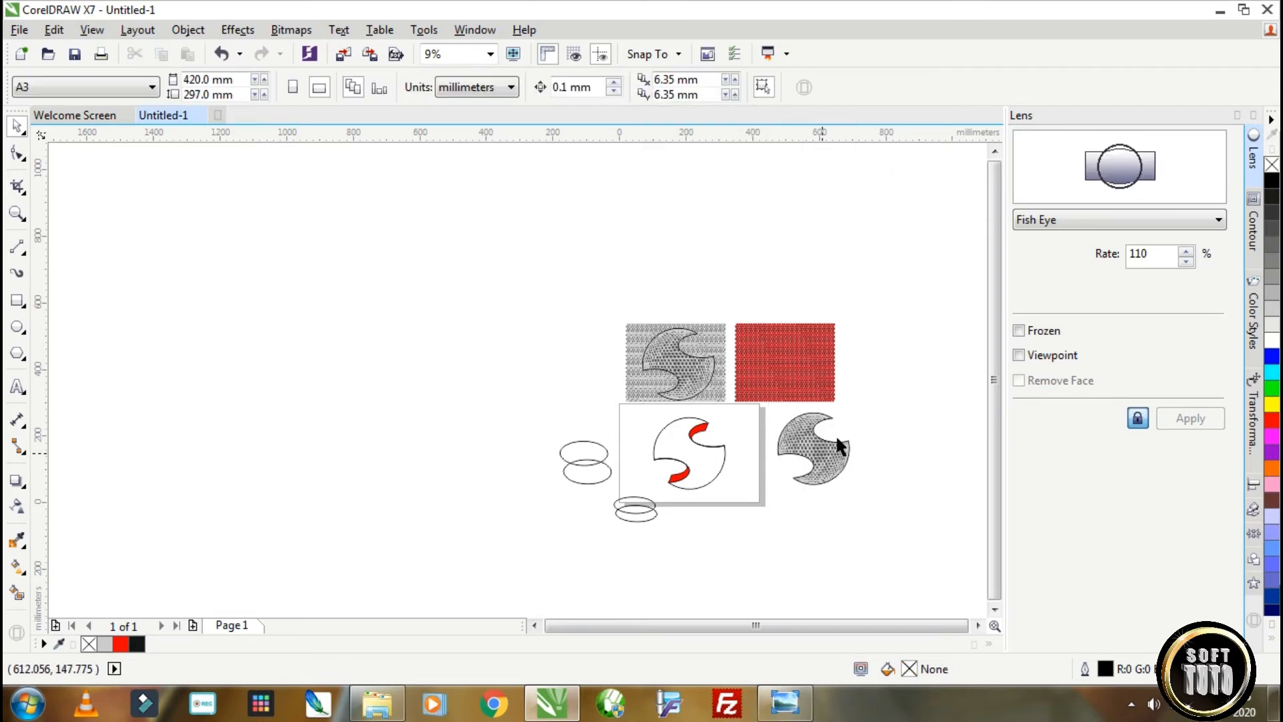
pyautogui.scroll(2, 837, 441)
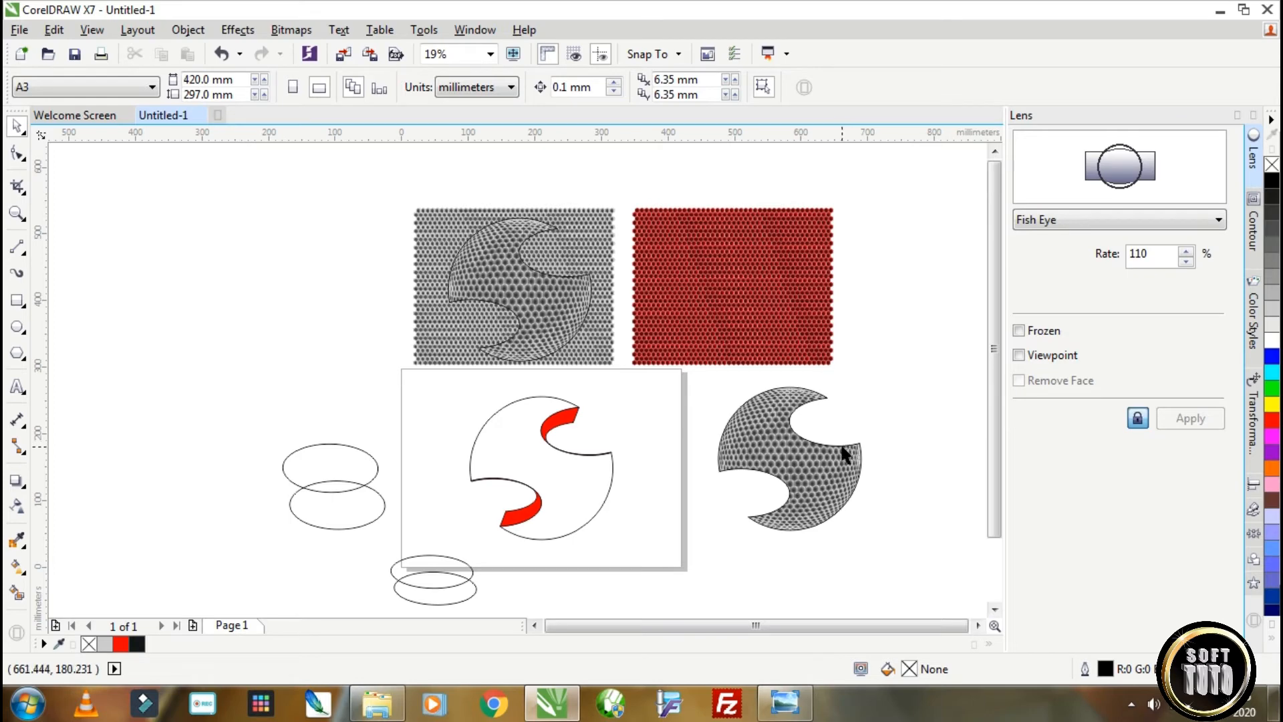
pyautogui.click(843, 454)
pyautogui.moveTo(840, 445); pyautogui.dragTo(897, 345)
pyautogui.moveTo(898, 564); pyautogui.dragTo(689, 362)
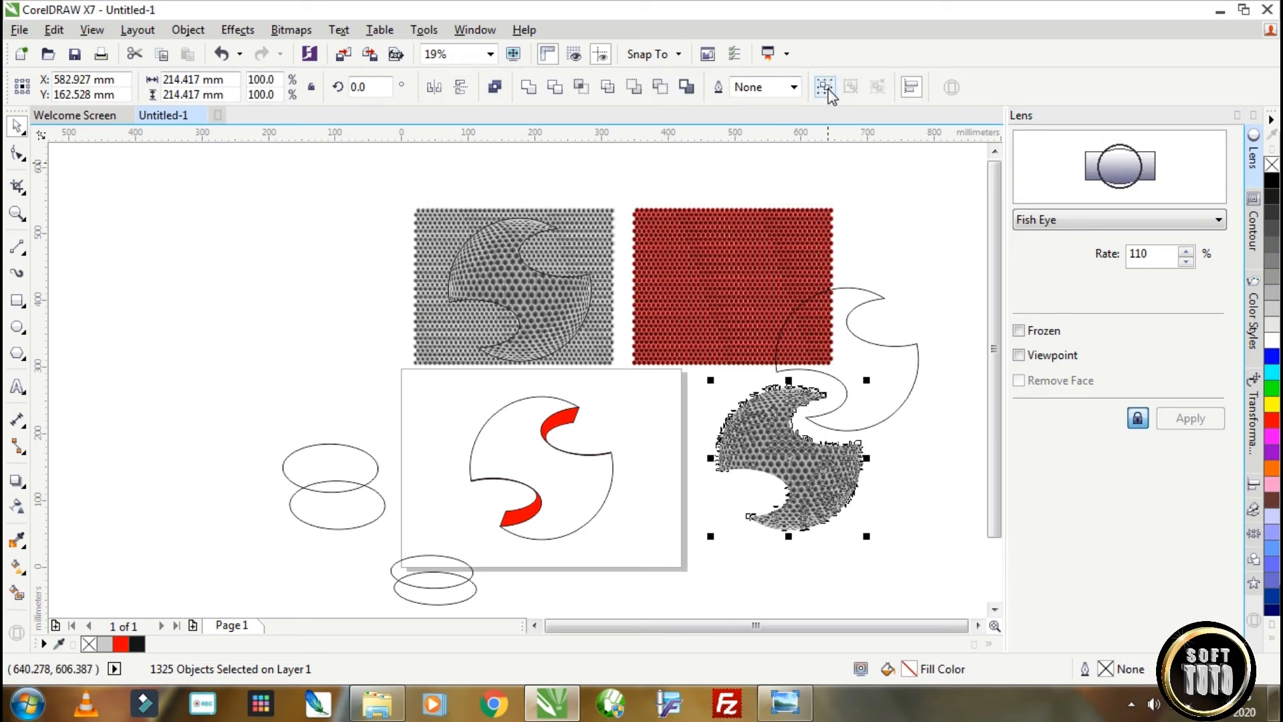
pyautogui.click(826, 87)
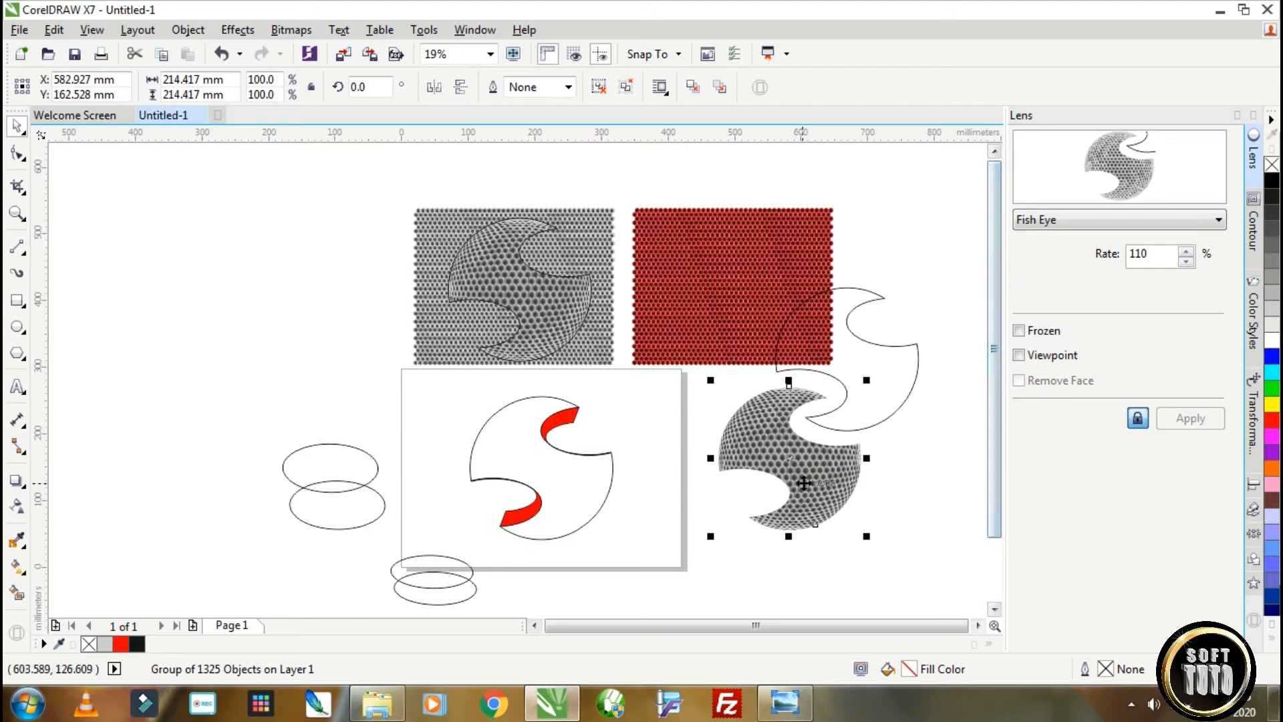
# Move the detached logo outline below the grey honeycomb shape, and place a spare copy of it alongside.
pyautogui.scroll(2, 821, 482)
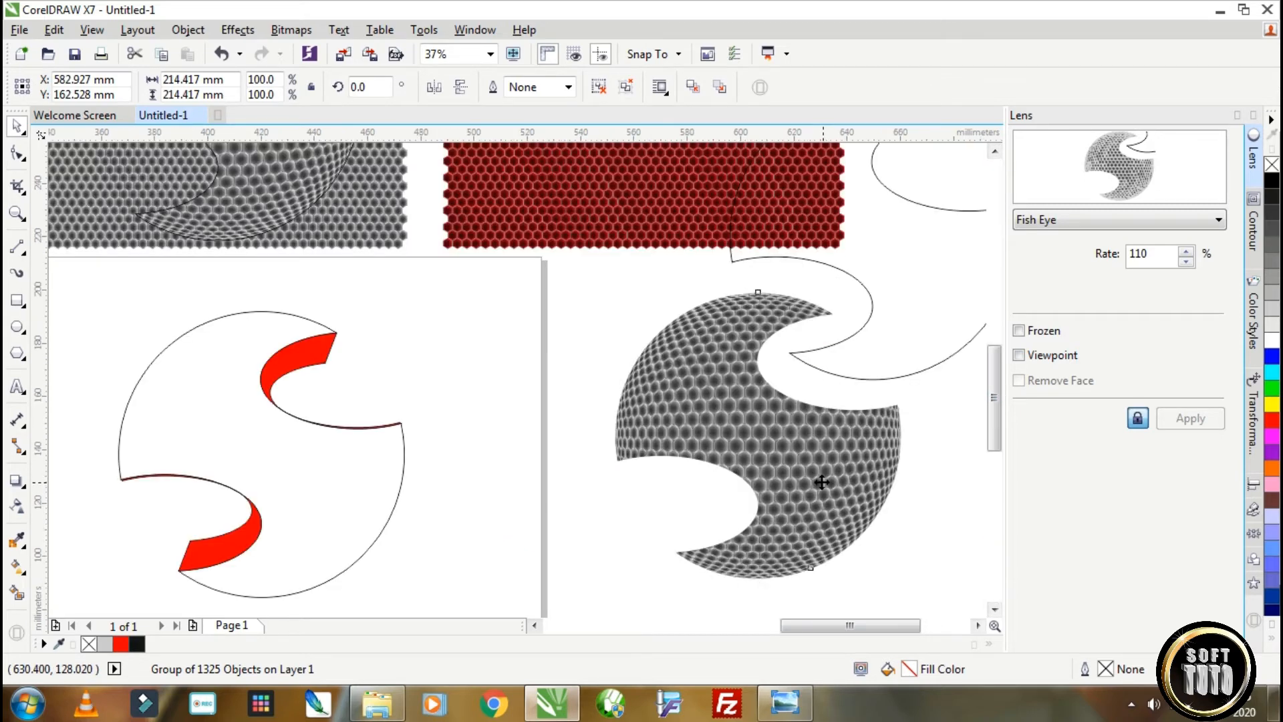
pyautogui.scroll(3, 822, 482)
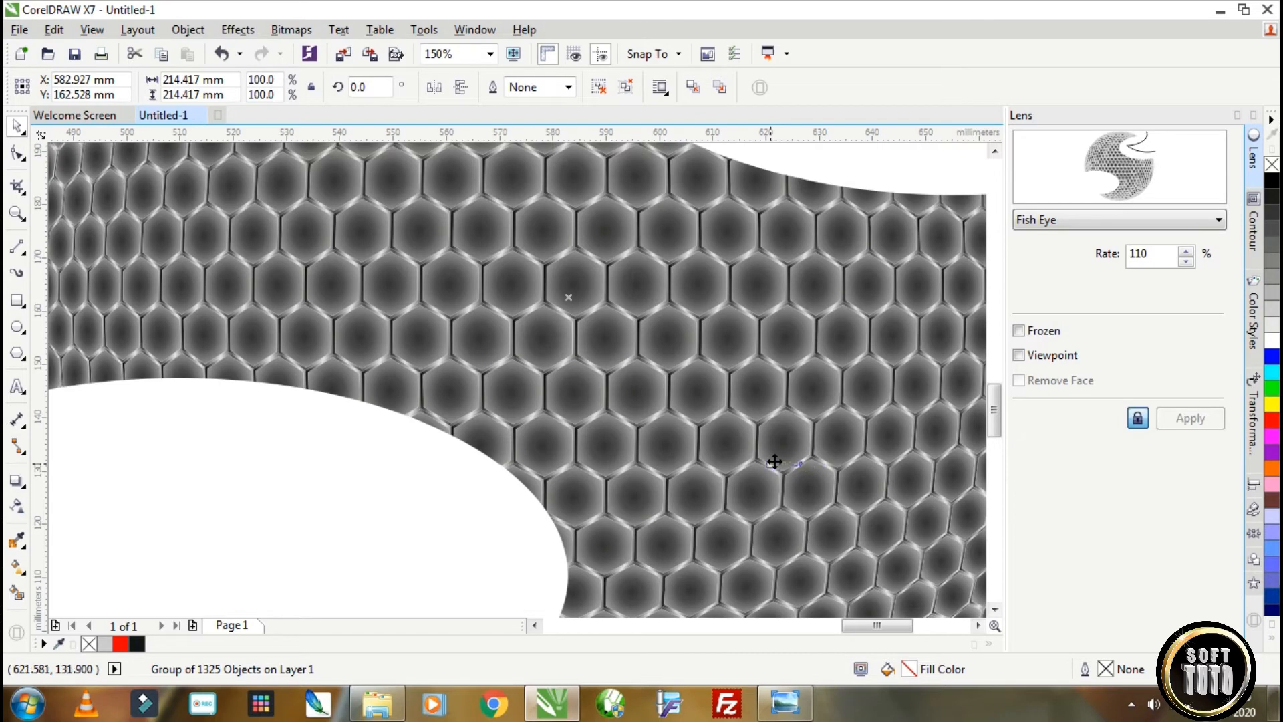
pyautogui.scroll(-5, 773, 459)
pyautogui.moveTo(996, 533); pyautogui.dragTo(997, 596)
pyautogui.click(840, 277)
pyautogui.click(839, 277)
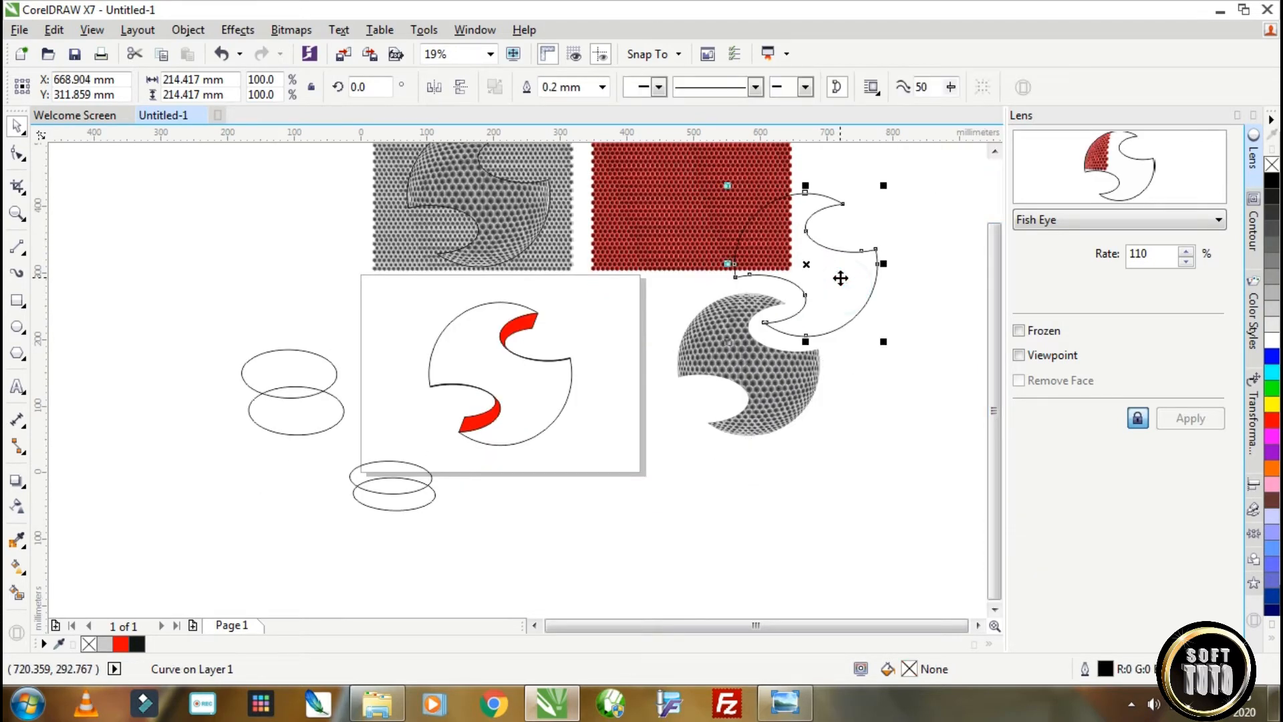
pyautogui.moveTo(839, 277); pyautogui.dragTo(892, 514)
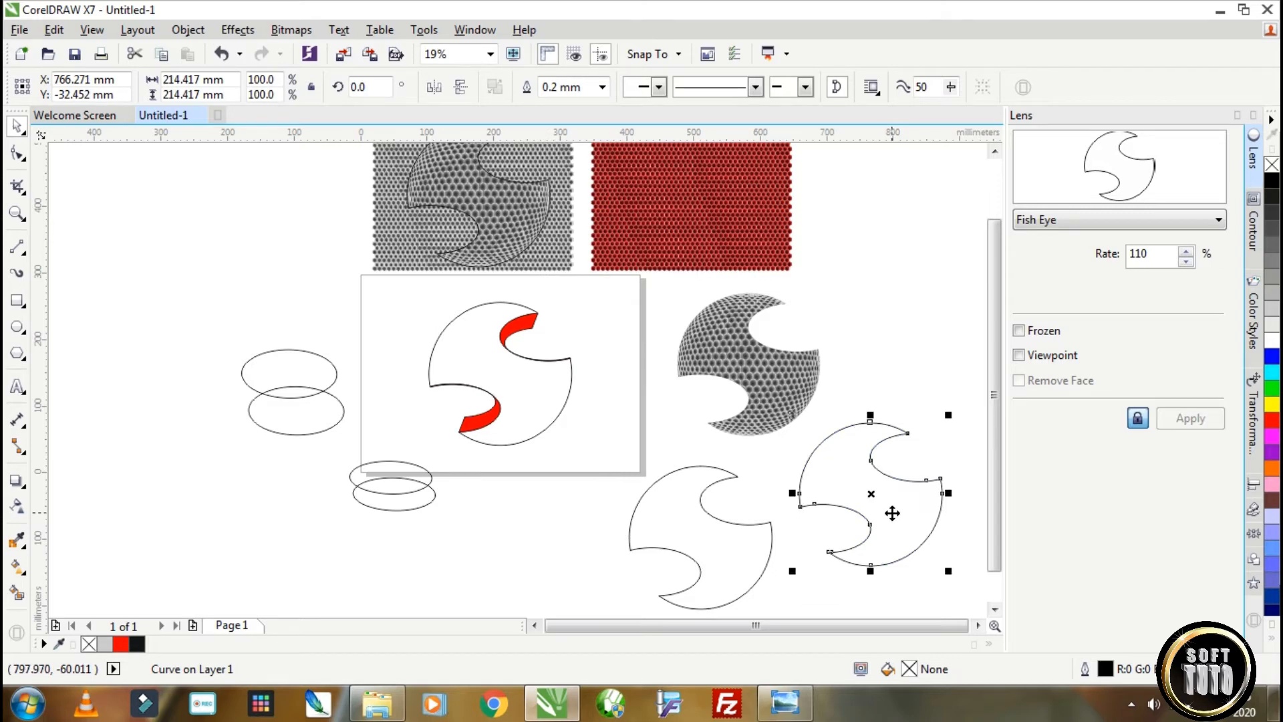
# Trim the logo outline with a copy offset about 16 mm right and 6 mm down, and move the cutting copy aside.
pyautogui.moveTo(891, 506); pyautogui.dragTo(901, 509)
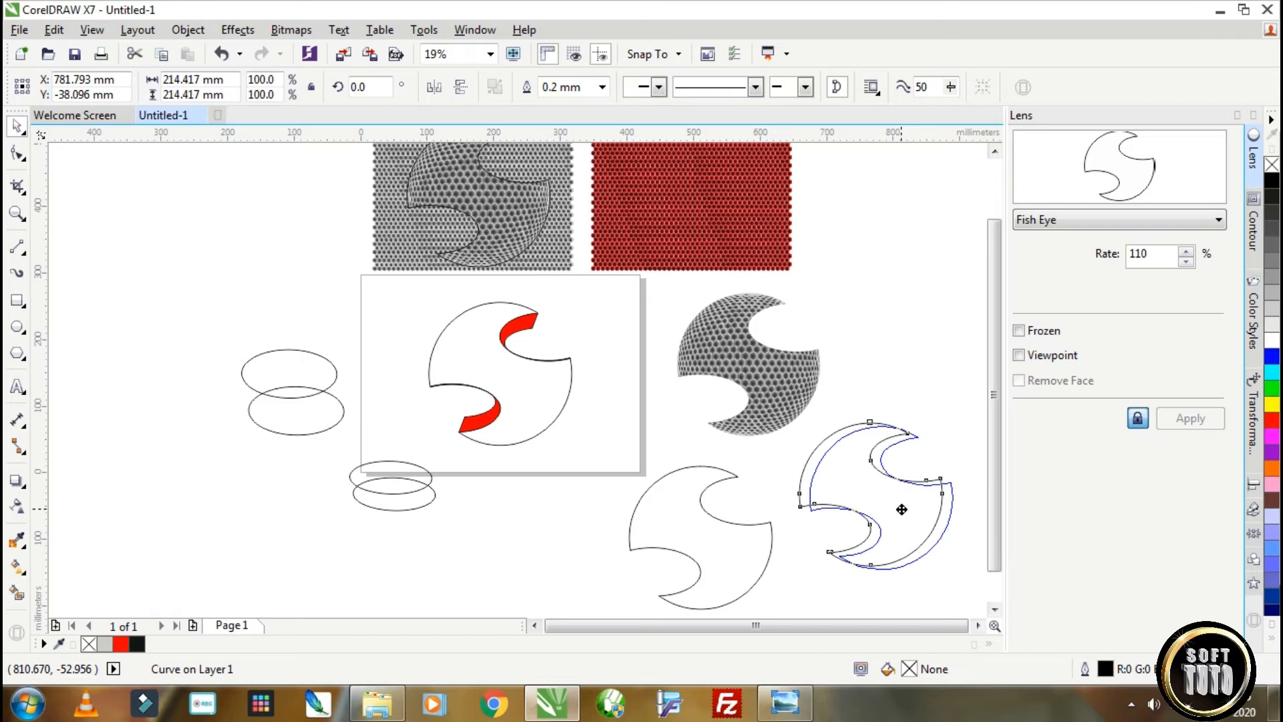
pyautogui.moveTo(900, 508); pyautogui.dragTo(901, 510)
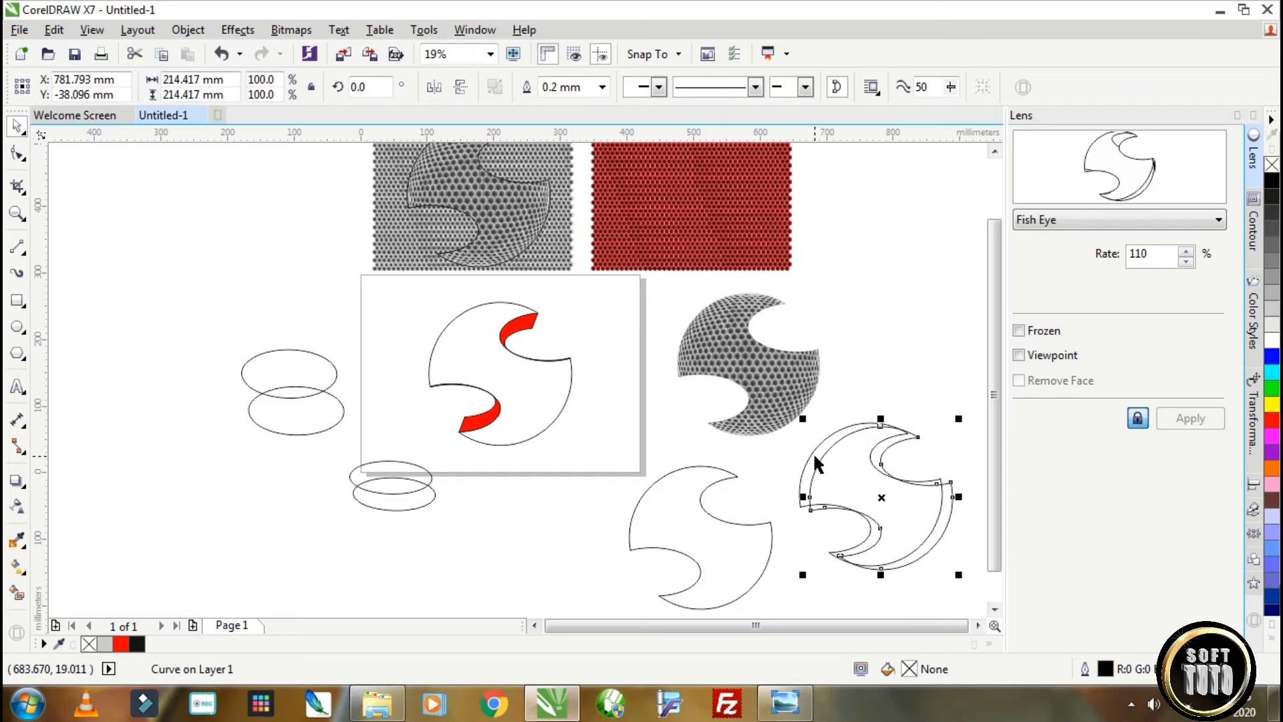
pyautogui.keyDown('shift'); pyautogui.click(816, 458); pyautogui.keyUp('shift')
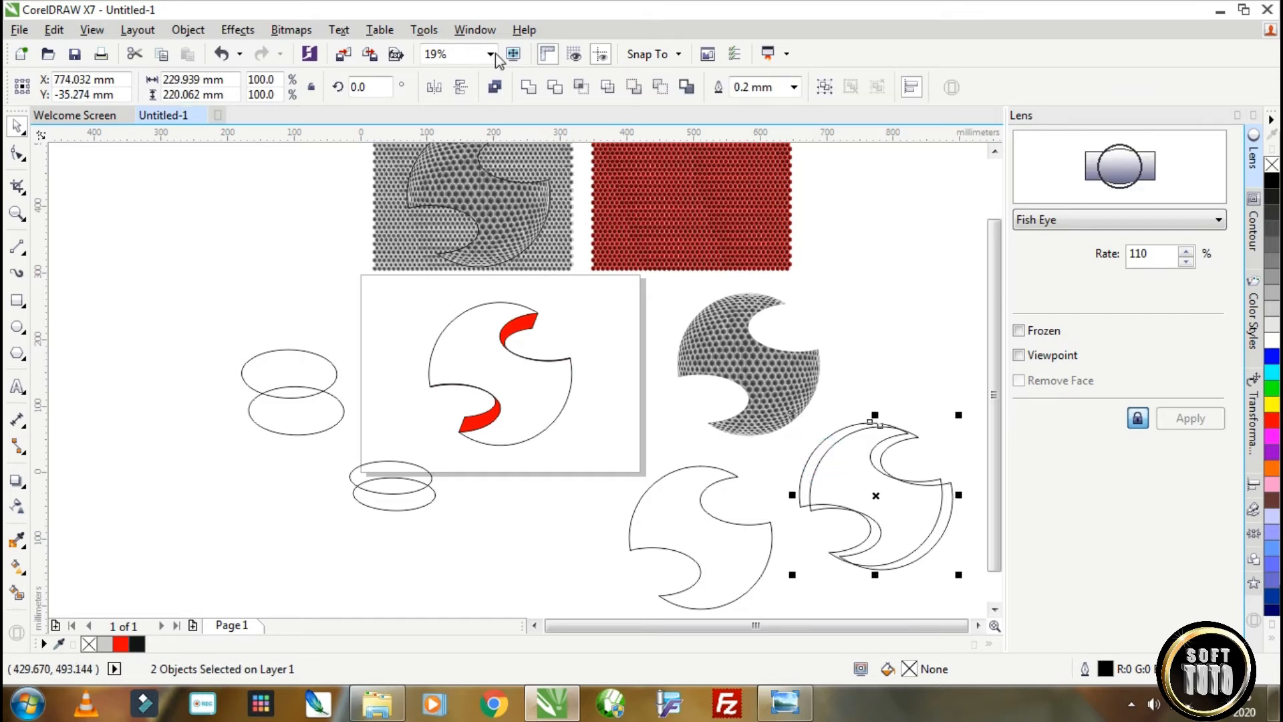
pyautogui.click(554, 86)
pyautogui.click(887, 362)
pyautogui.moveTo(861, 468); pyautogui.dragTo(514, 535)
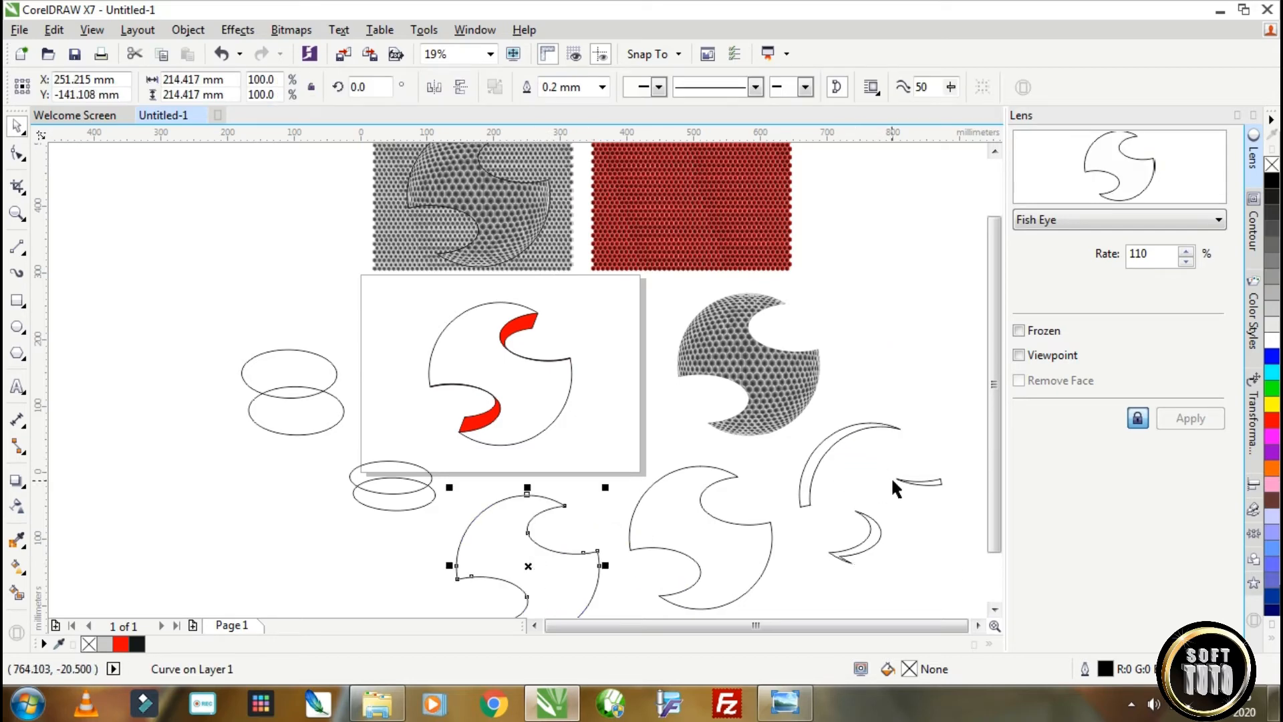
# Fill the remaining thin crescents with black and convert them to a 300 dpi RGB bitmap with transparent background.
pyautogui.click(837, 436)
pyautogui.click(1270, 182)
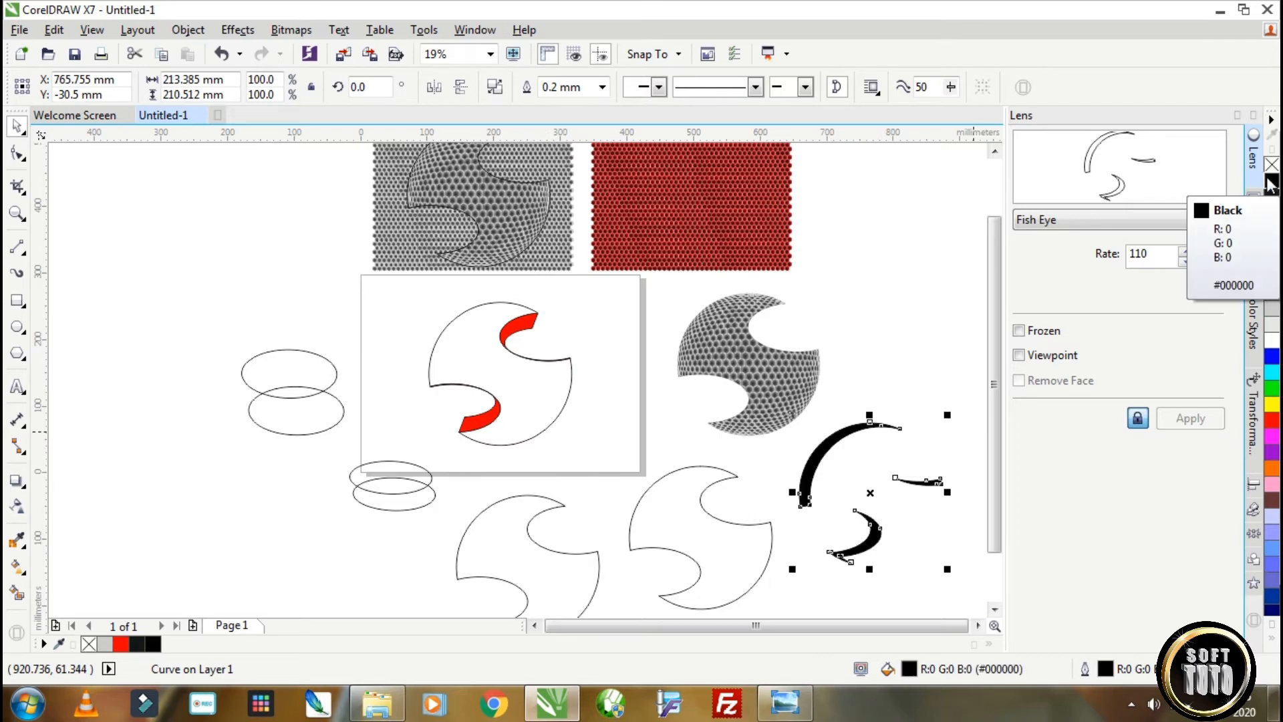
pyautogui.click(279, 31)
pyautogui.click(339, 30)
pyautogui.click(289, 30)
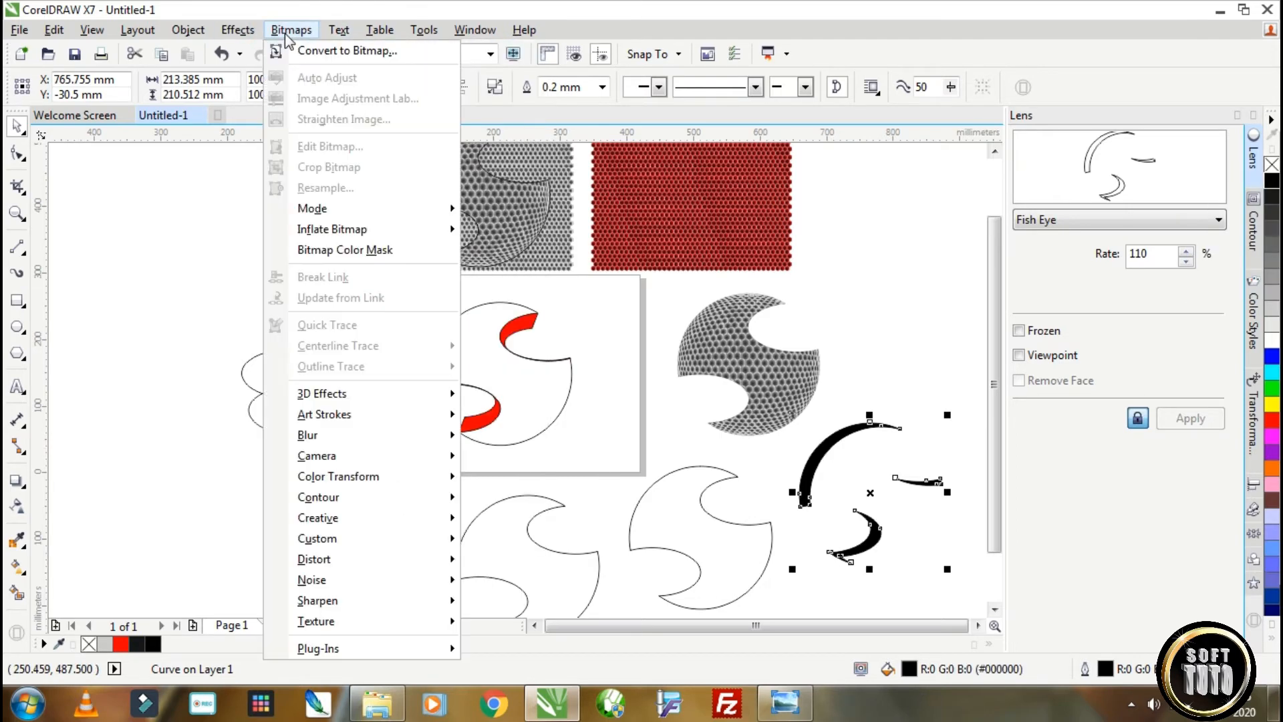
pyautogui.click(314, 50)
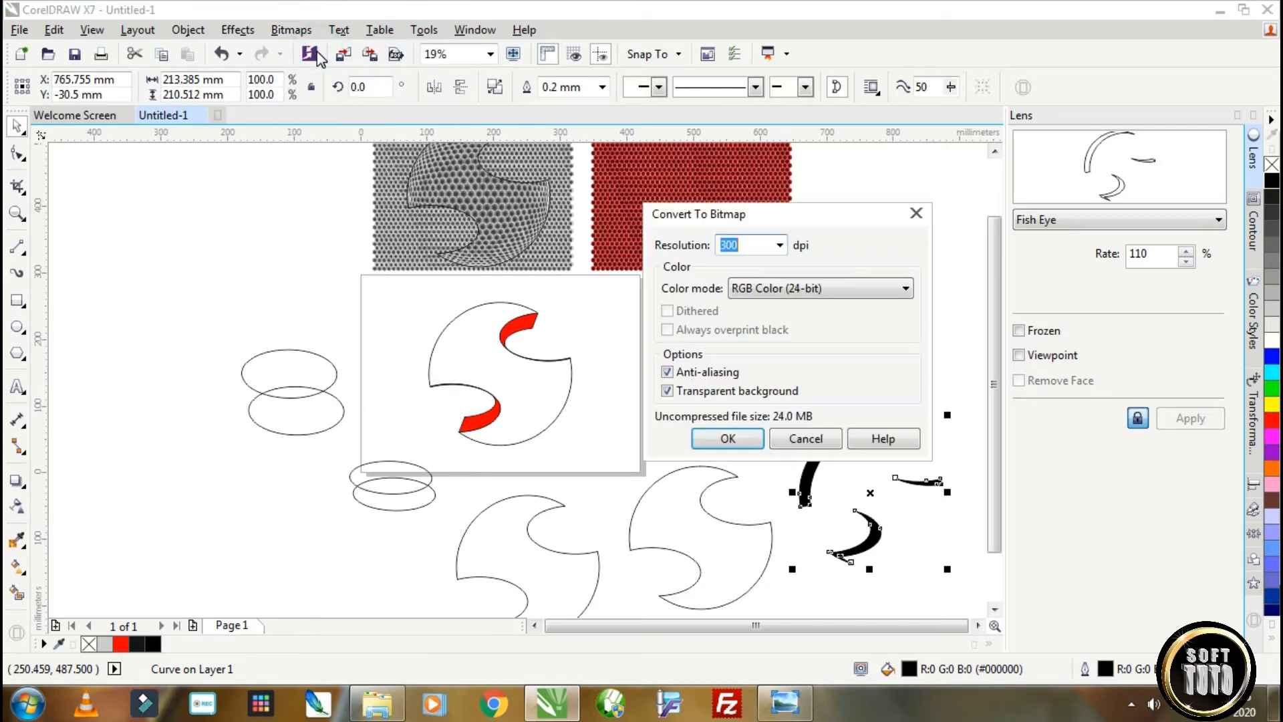
pyautogui.click(727, 439)
# Apply a Gaussian Blur with an 84-pixel radius to the black crescent bitmap.
pyautogui.click(290, 30)
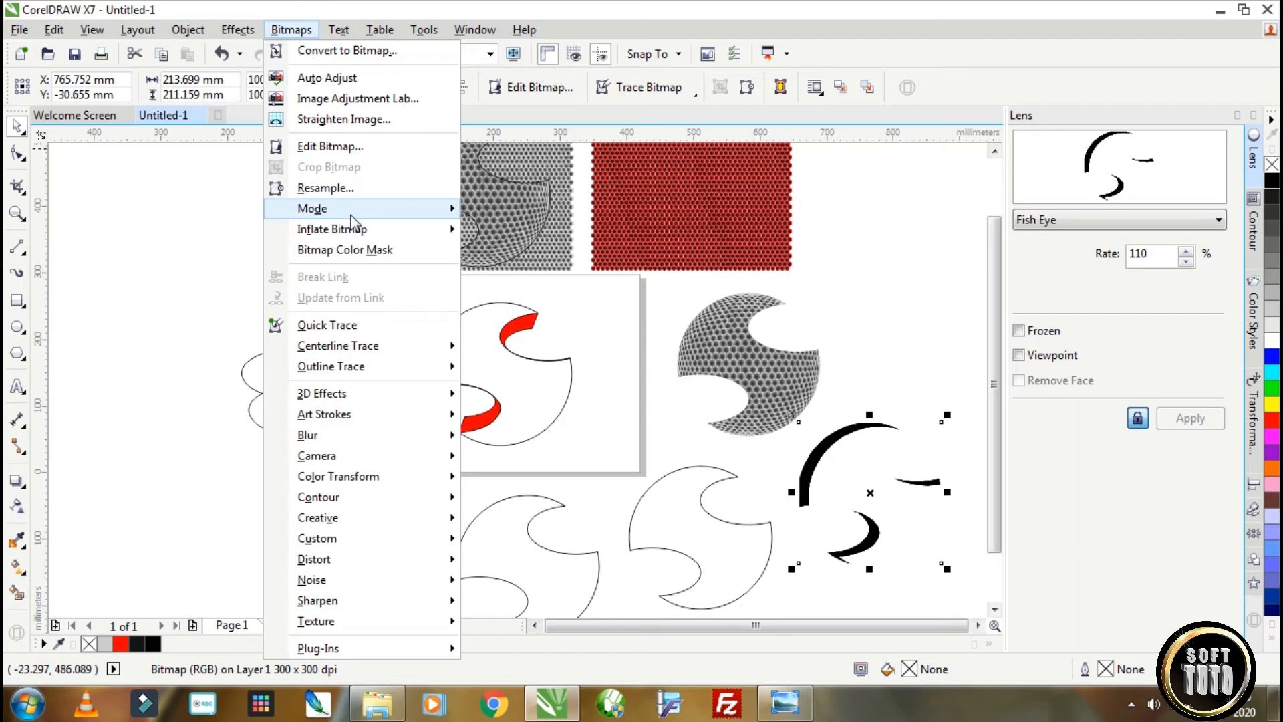
pyautogui.moveTo(351, 437)
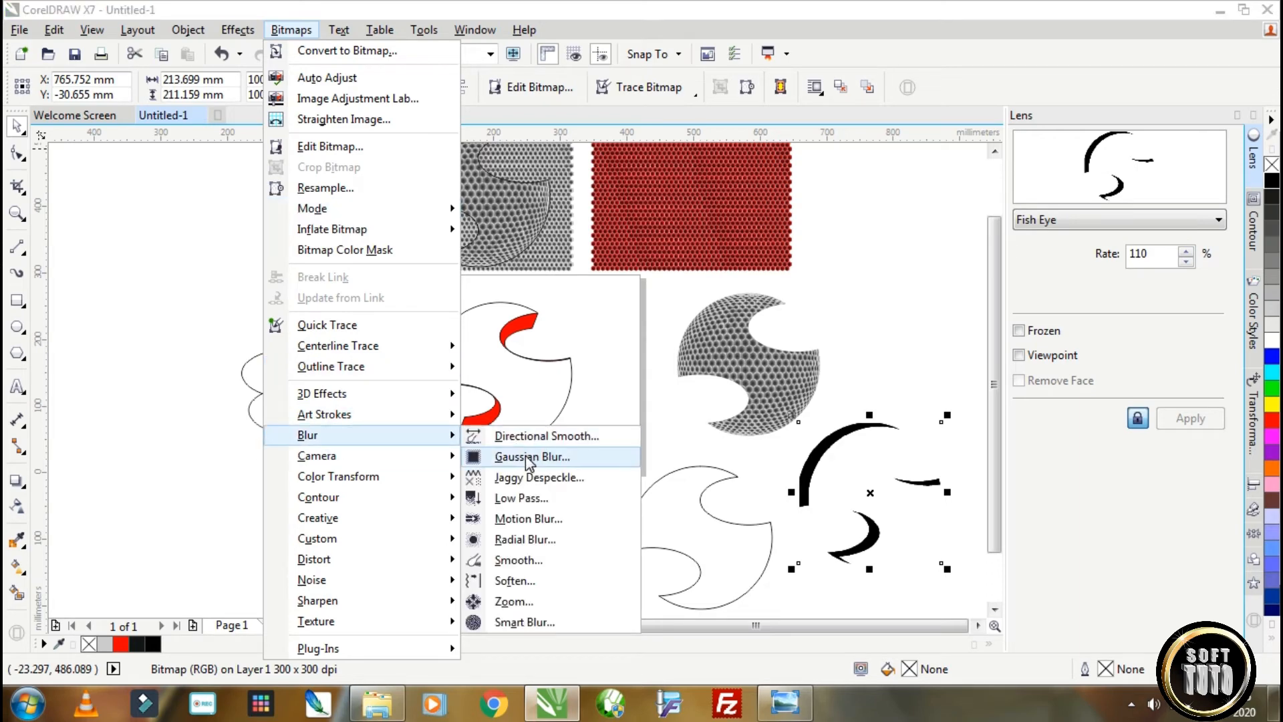
pyautogui.click(528, 455)
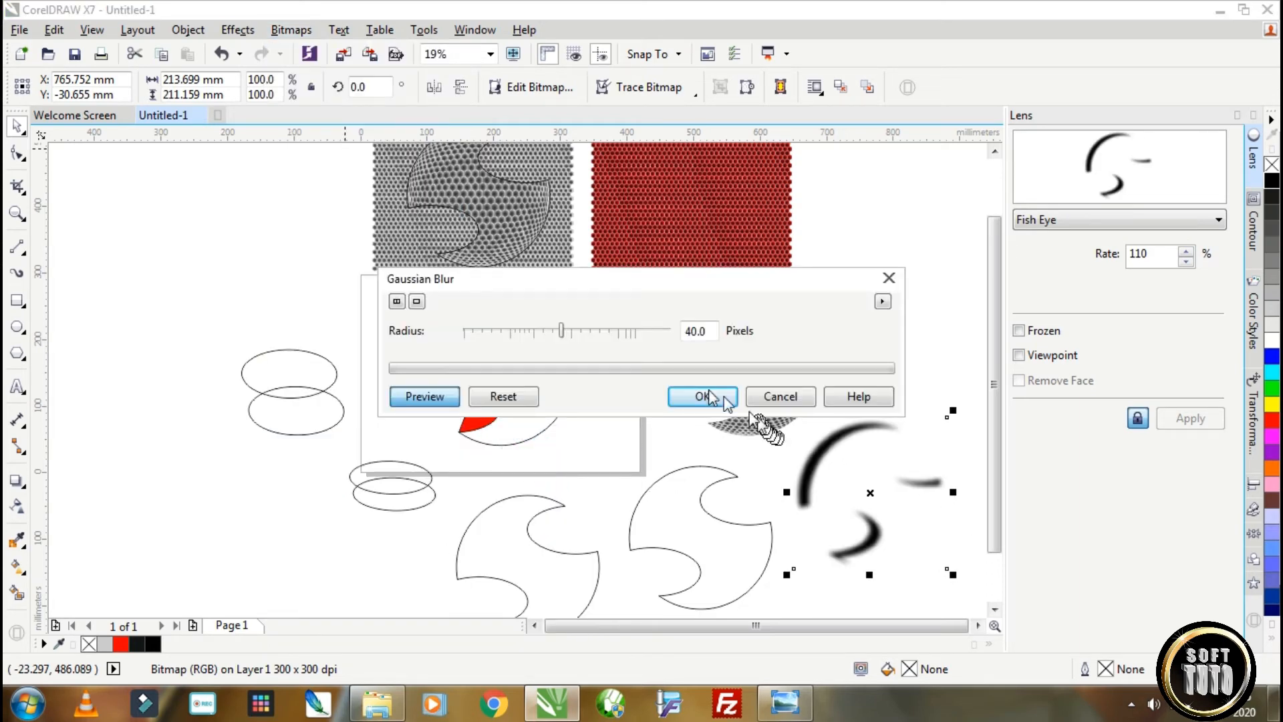
pyautogui.moveTo(561, 334); pyautogui.dragTo(579, 336)
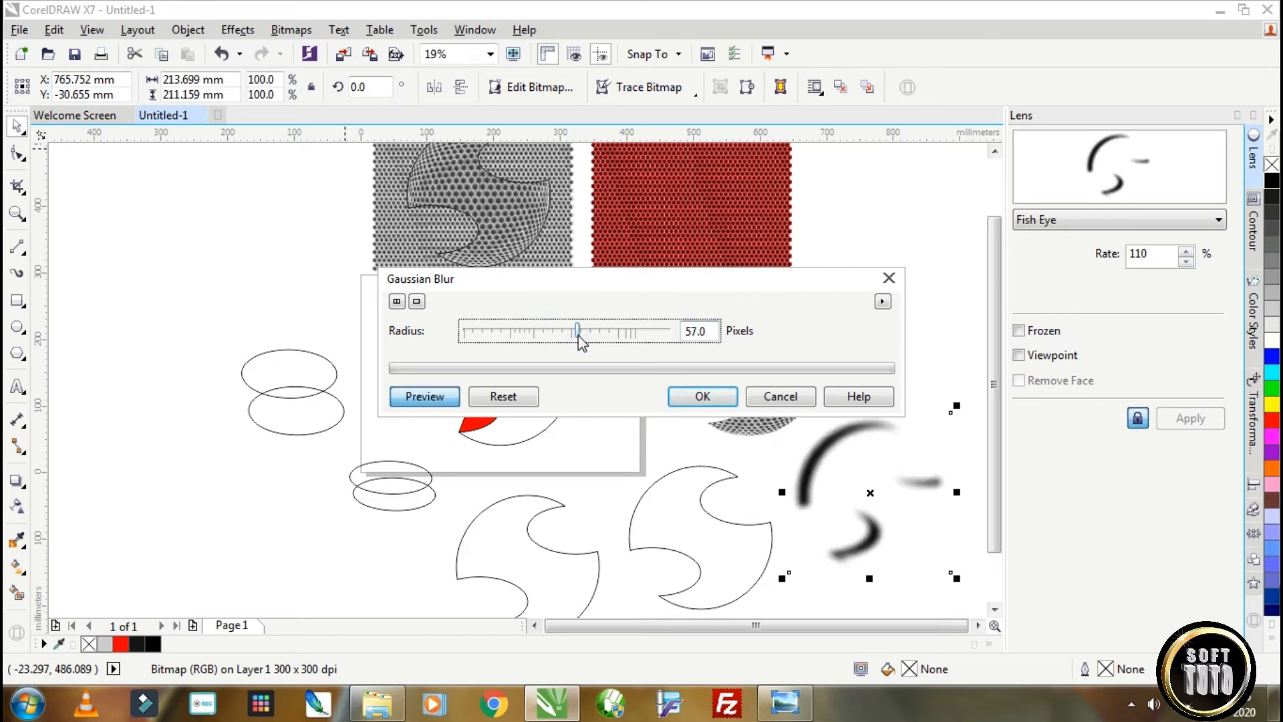
pyautogui.moveTo(604, 336); pyautogui.dragTo(604, 335)
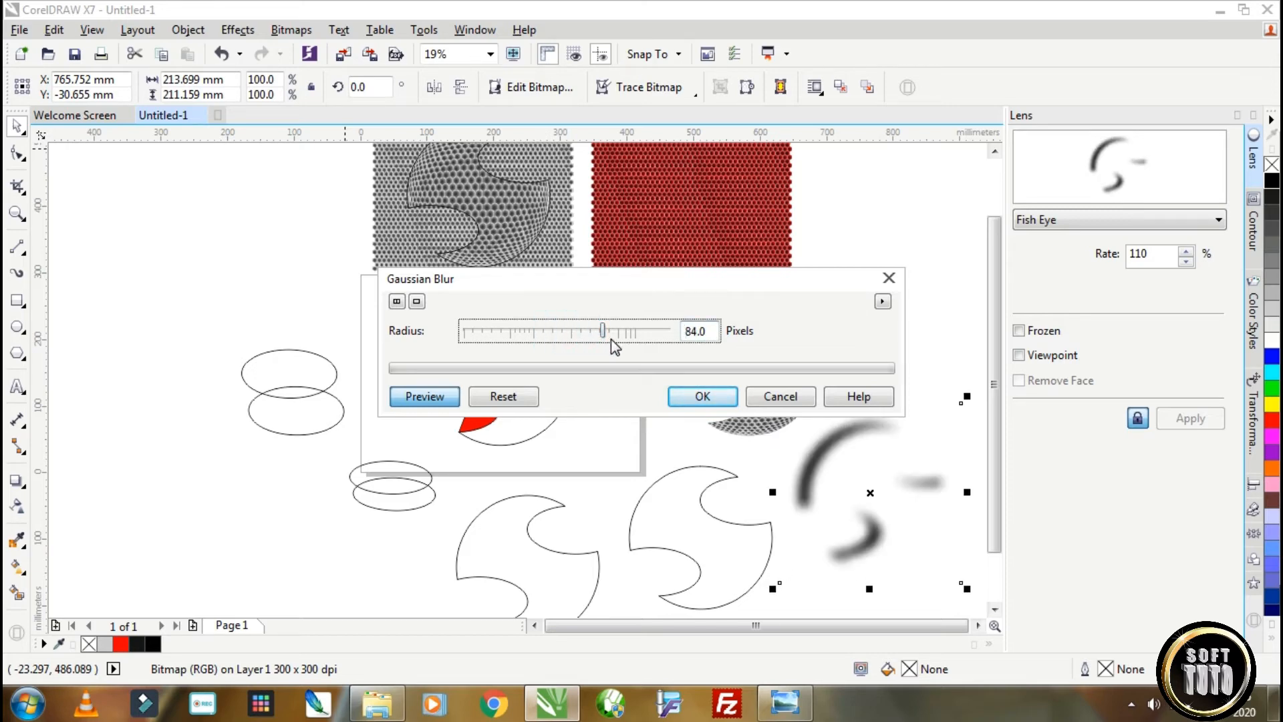
pyautogui.click(703, 396)
# Lay the blurred crescent bitmap over the grey honeycomb shape as edge shading, aligned to its upper-left curve.
pyautogui.click(706, 322)
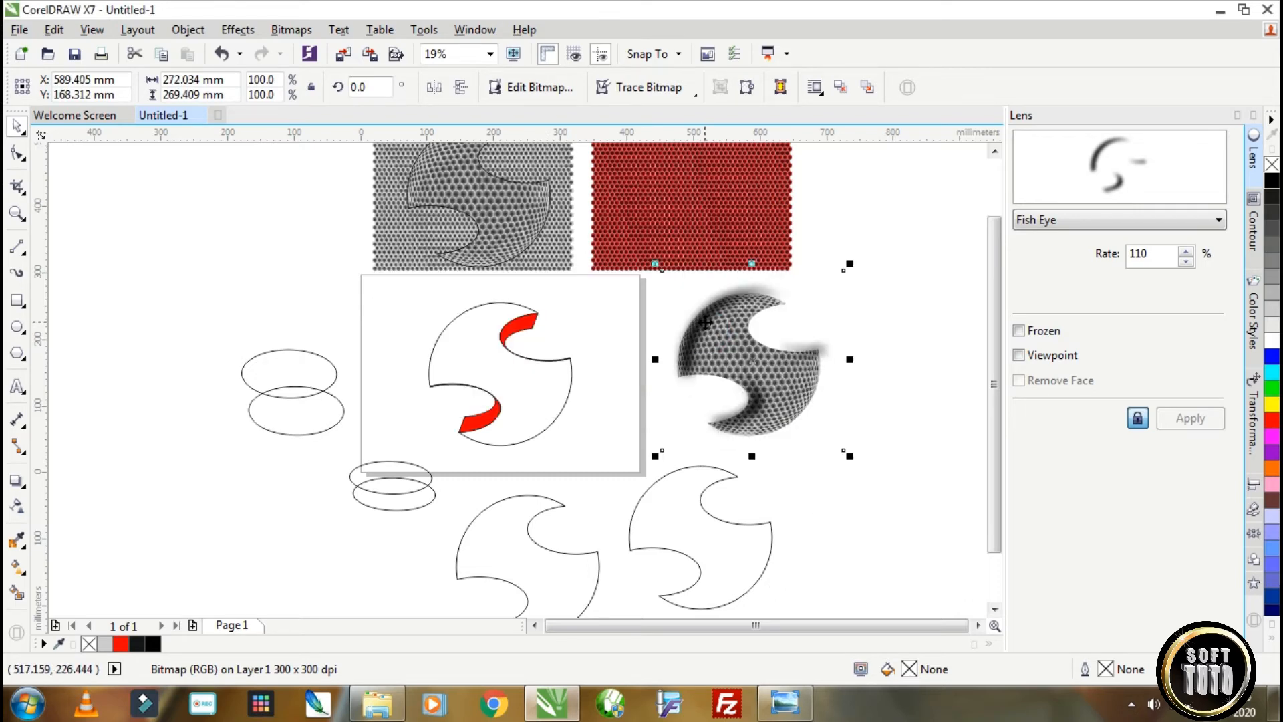
pyautogui.scroll(2, 706, 322)
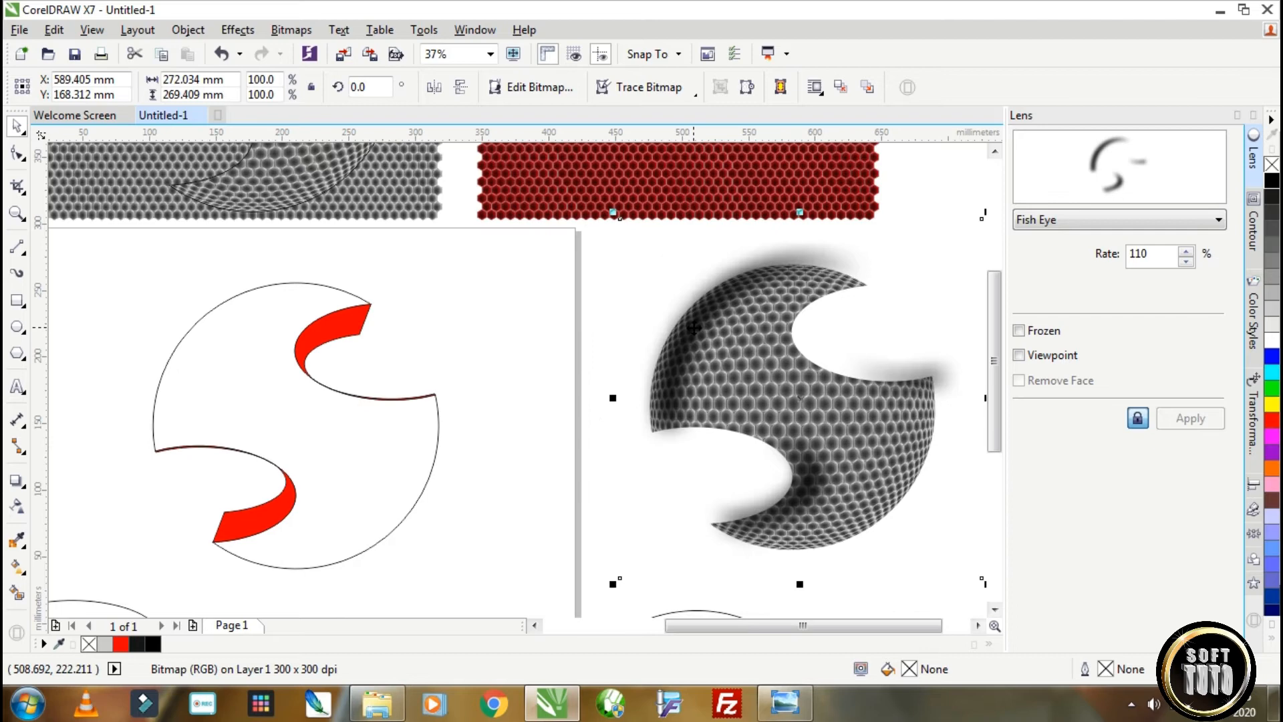
pyautogui.click(693, 321)
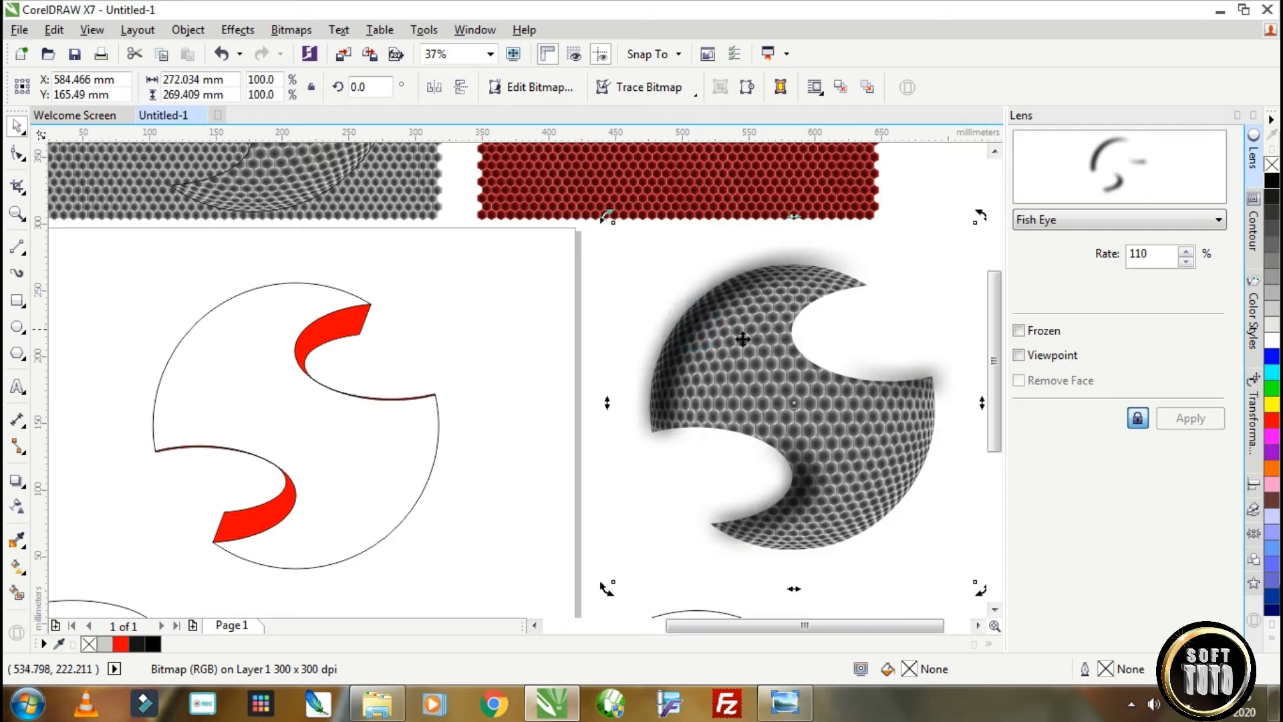
# Group the fish-eye honeycomb shape with its blurred shading and PowerClip the group inside the logo outline on the page.
pyautogui.scroll(-2, 764, 432)
pyautogui.moveTo(939, 535); pyautogui.dragTo(669, 326)
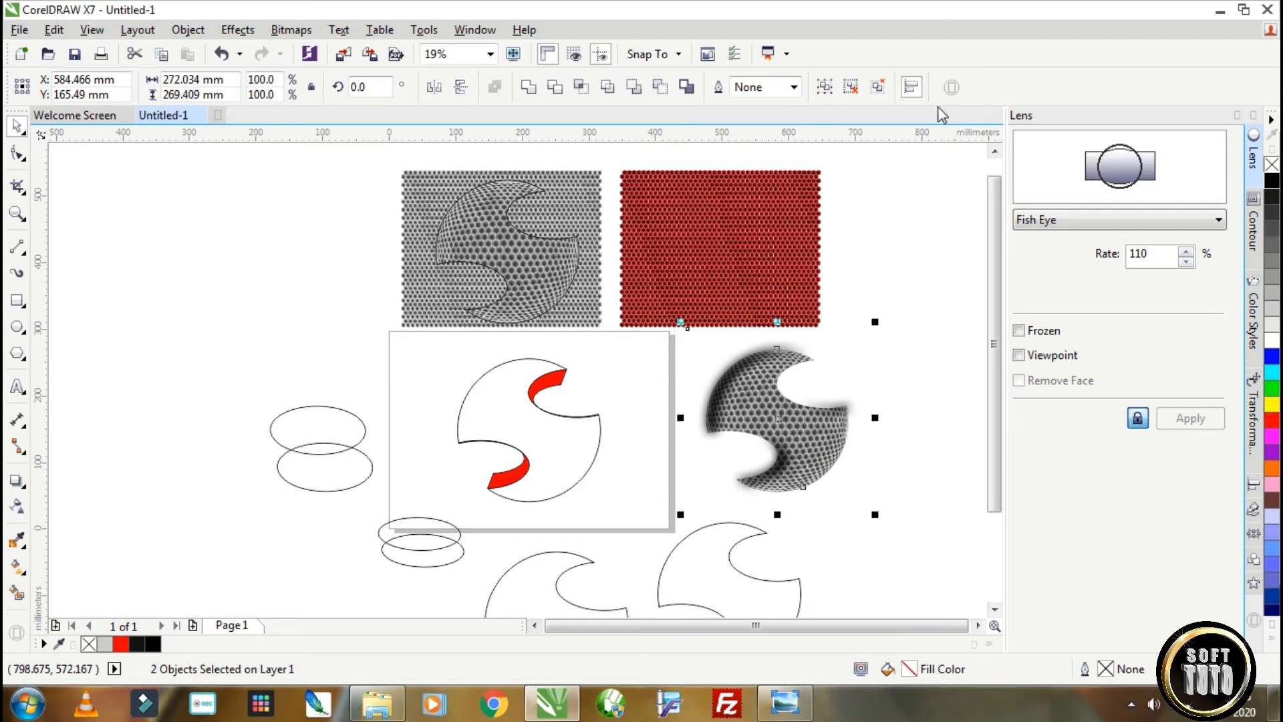
pyautogui.click(825, 88)
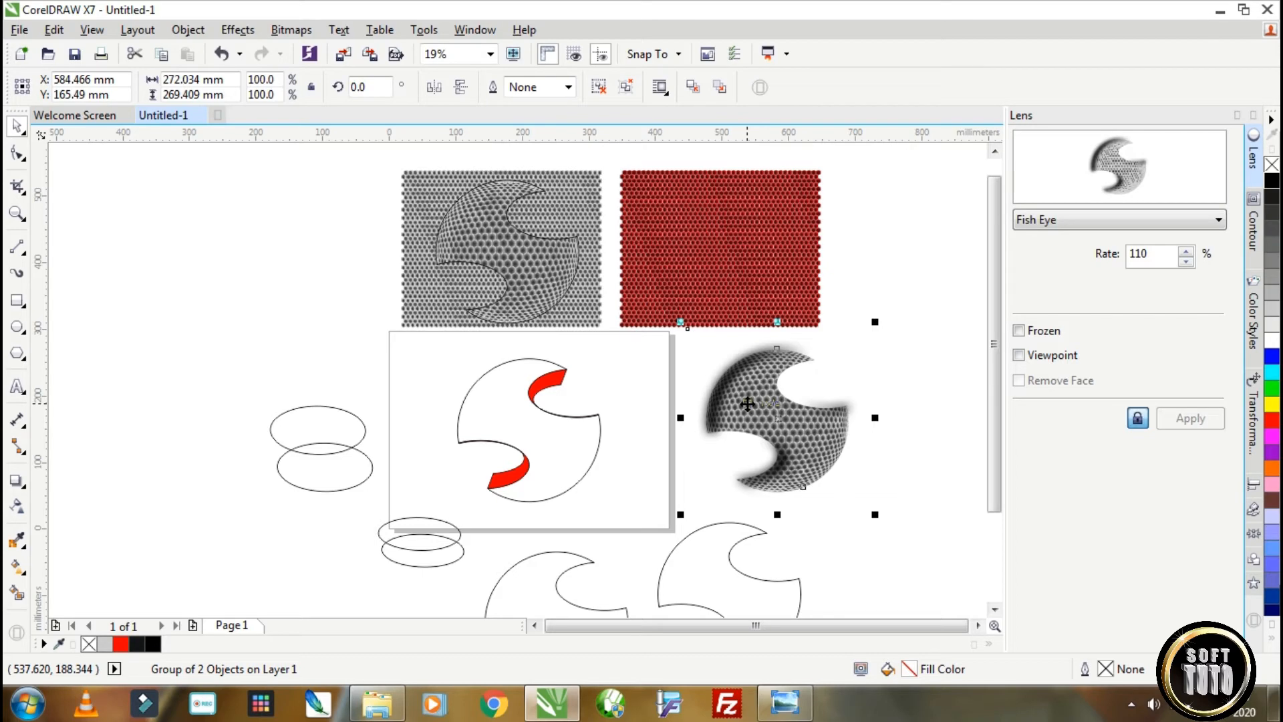
pyautogui.rightClick(748, 406)
pyautogui.click(778, 227)
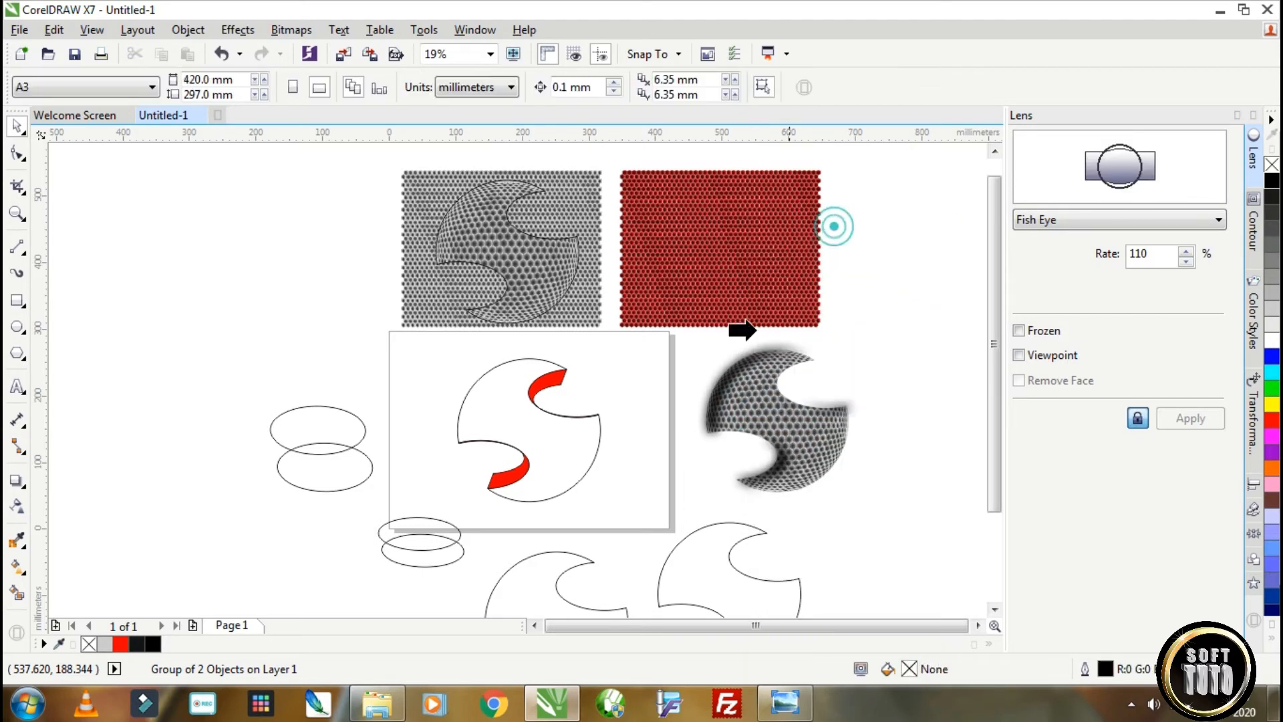
pyautogui.click(504, 410)
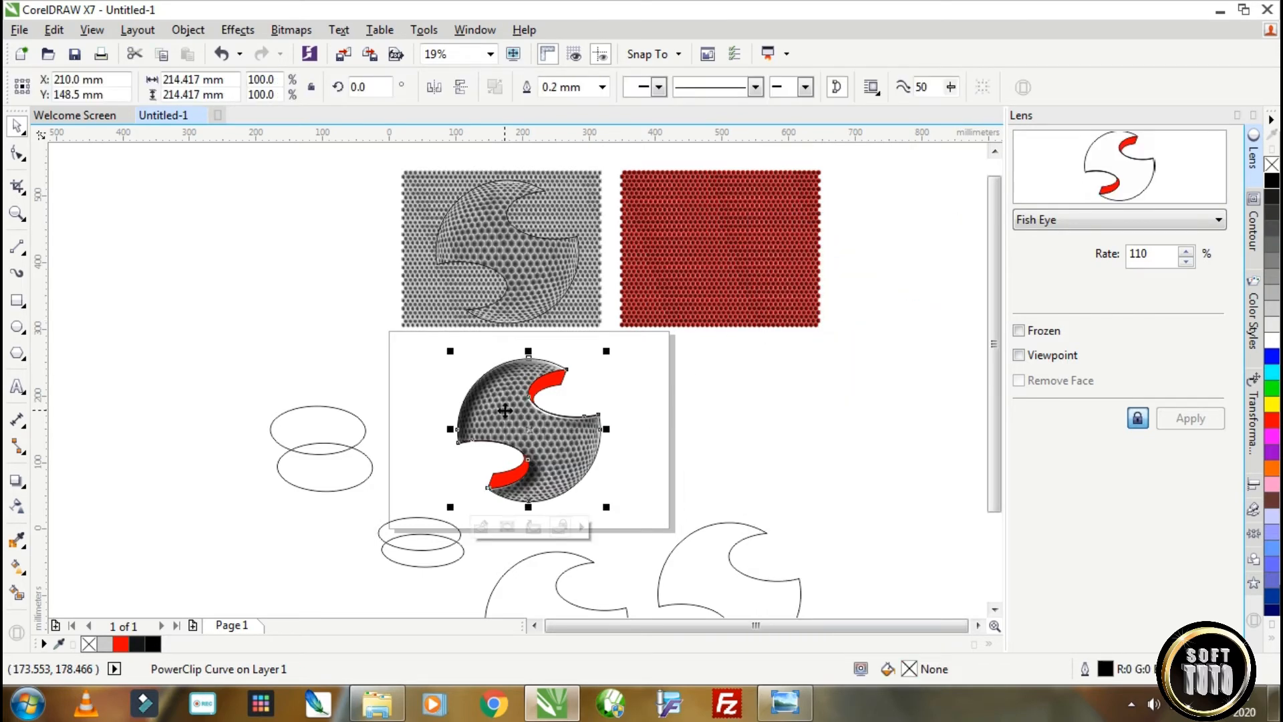
# Edit the PowerClip contents so the shaded honeycomb lines up with the logo outline, and finish editing.
pyautogui.doubleClick(552, 433)
pyautogui.scroll(3, 549, 419)
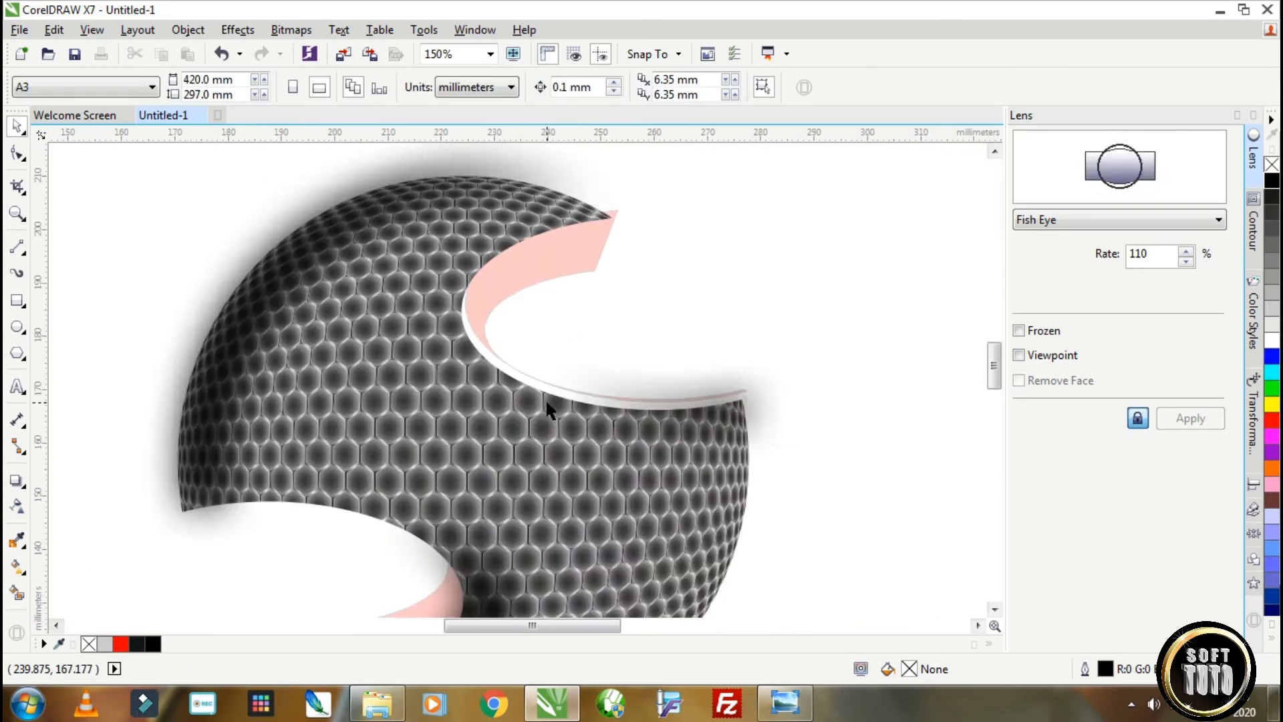
pyautogui.click(510, 414)
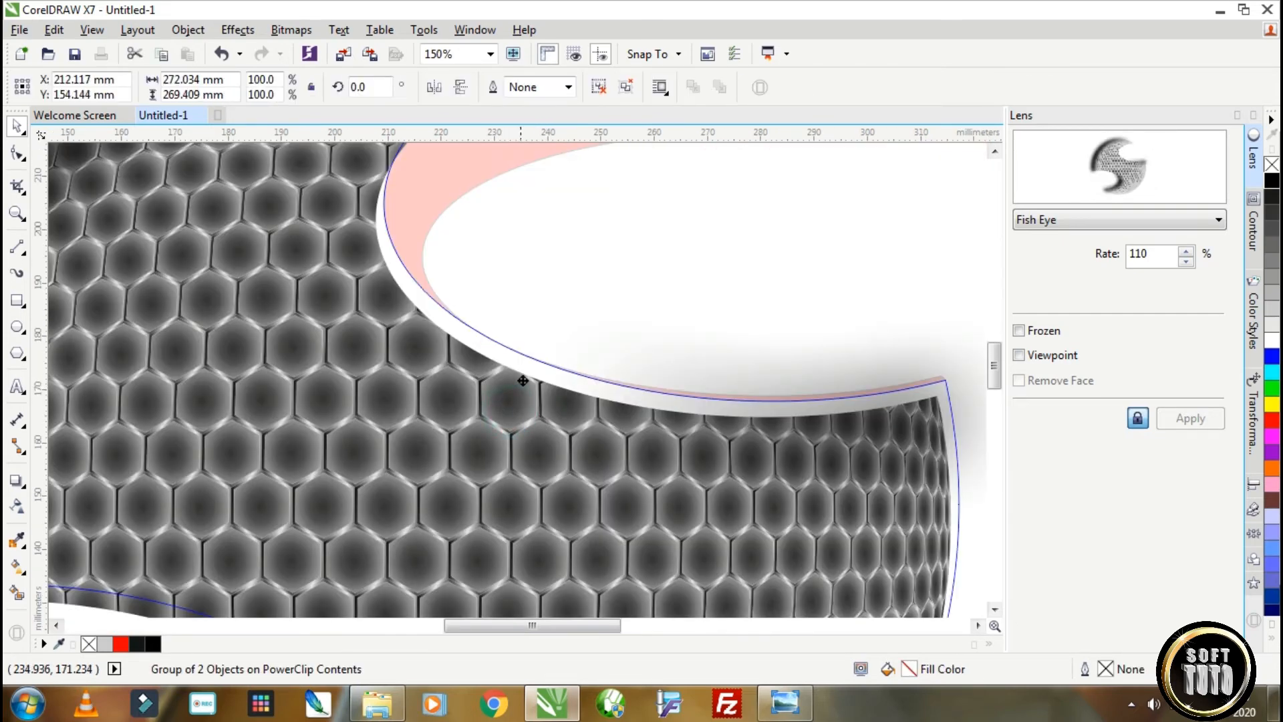
pyautogui.scroll(-2, 689, 322)
pyautogui.keyDown('ctrl'); pyautogui.click(947, 305); pyautogui.keyUp('ctrl')
# Trim a spare logo outline with an offset copy to leave thin crescents along its lower-right edges.
pyautogui.moveTo(910, 505); pyautogui.dragTo(513, 569)
pyautogui.rightClick(732, 526)
pyautogui.keyDown('shift'); pyautogui.click(831, 591); pyautogui.keyUp('shift')
pyautogui.click(588, 87)
pyautogui.click(833, 575)
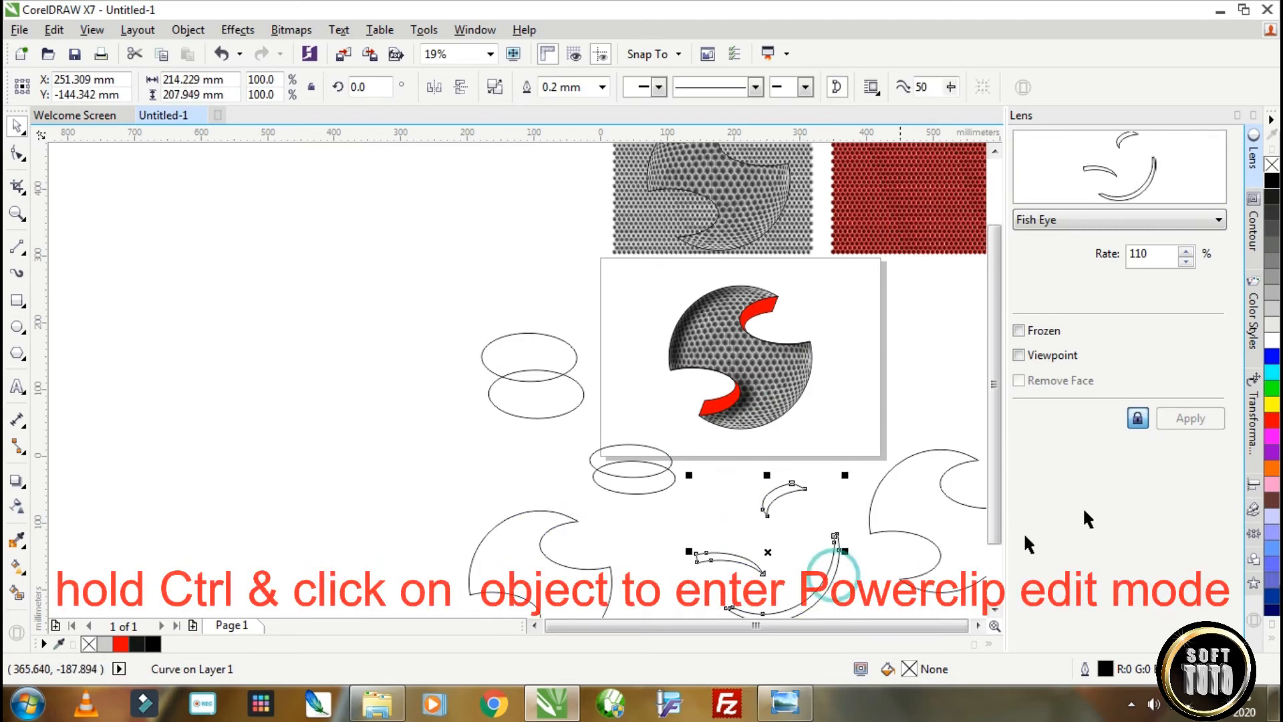
# Fill the lower-right crescents with black and convert them to a 300 dpi RGB bitmap.
pyautogui.click(292, 29)
pyautogui.click(347, 51)
pyautogui.click(733, 438)
# Apply a Gaussian Blur to the lower-right crescent bitmap.
pyautogui.click(291, 29)
pyautogui.moveTo(401, 435)
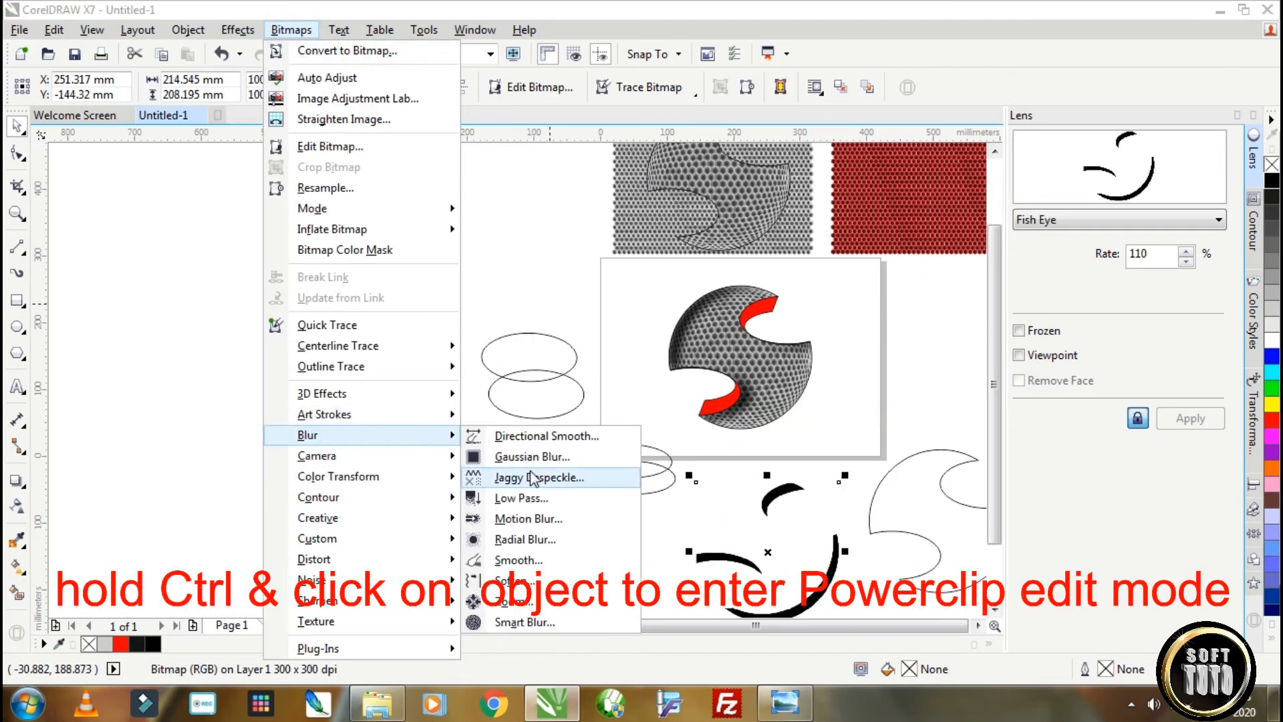
pyautogui.click(532, 456)
pyautogui.click(704, 399)
# PowerClip the blurred crescents inside the logo and align them as shading along its lower-right edge.
pyautogui.rightClick(770, 558)
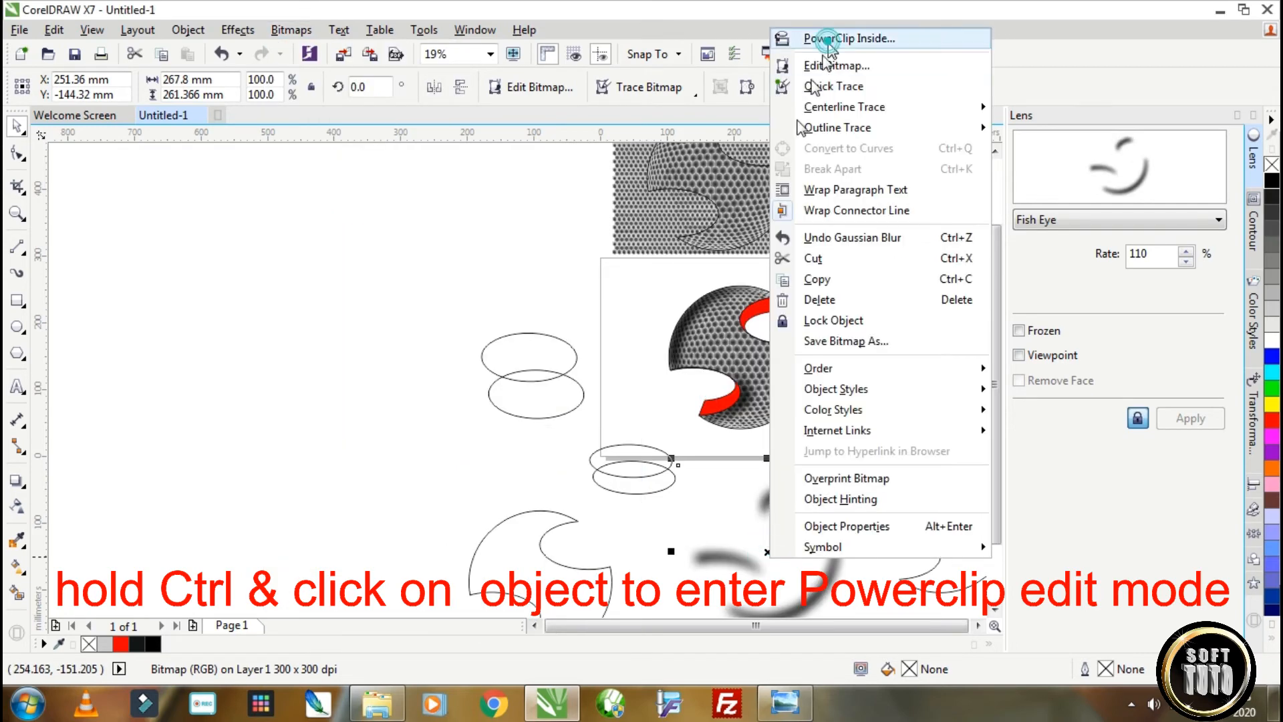
pyautogui.click(824, 41)
pyautogui.click(704, 325)
pyautogui.keyDown('ctrl'); pyautogui.click(802, 393); pyautogui.keyUp('ctrl')
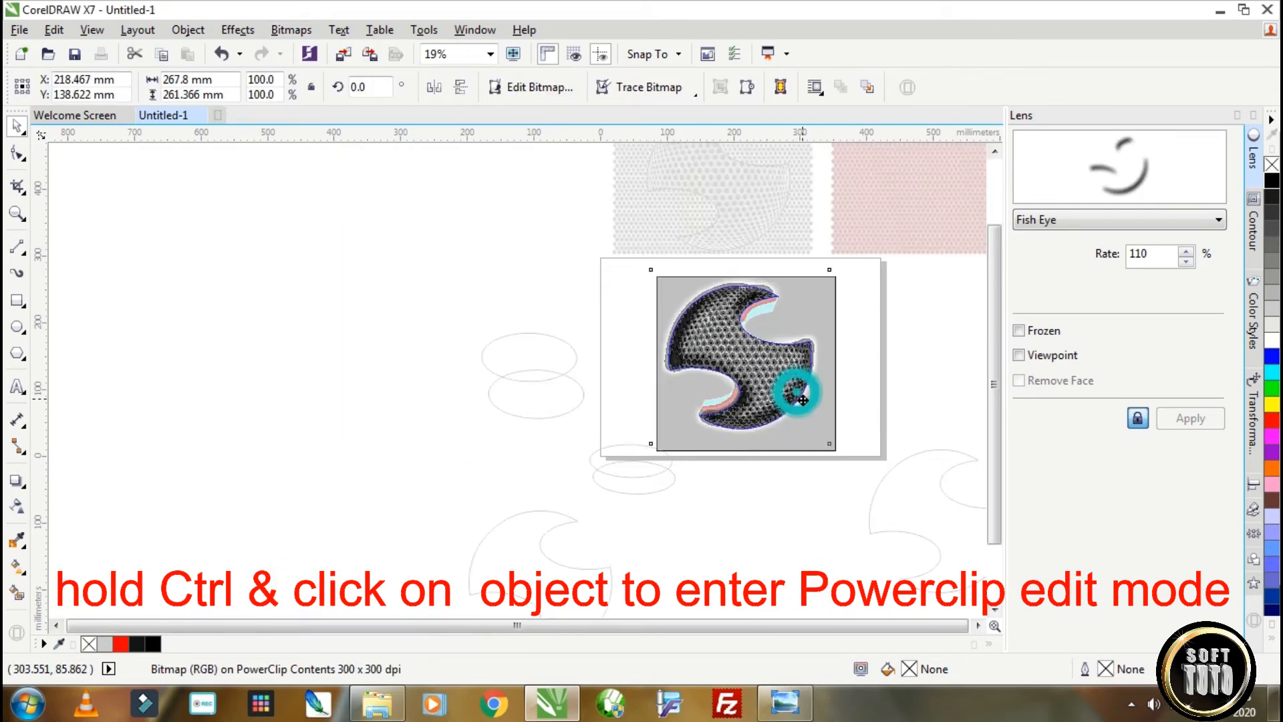
pyautogui.click(679, 309)
pyautogui.click(688, 317)
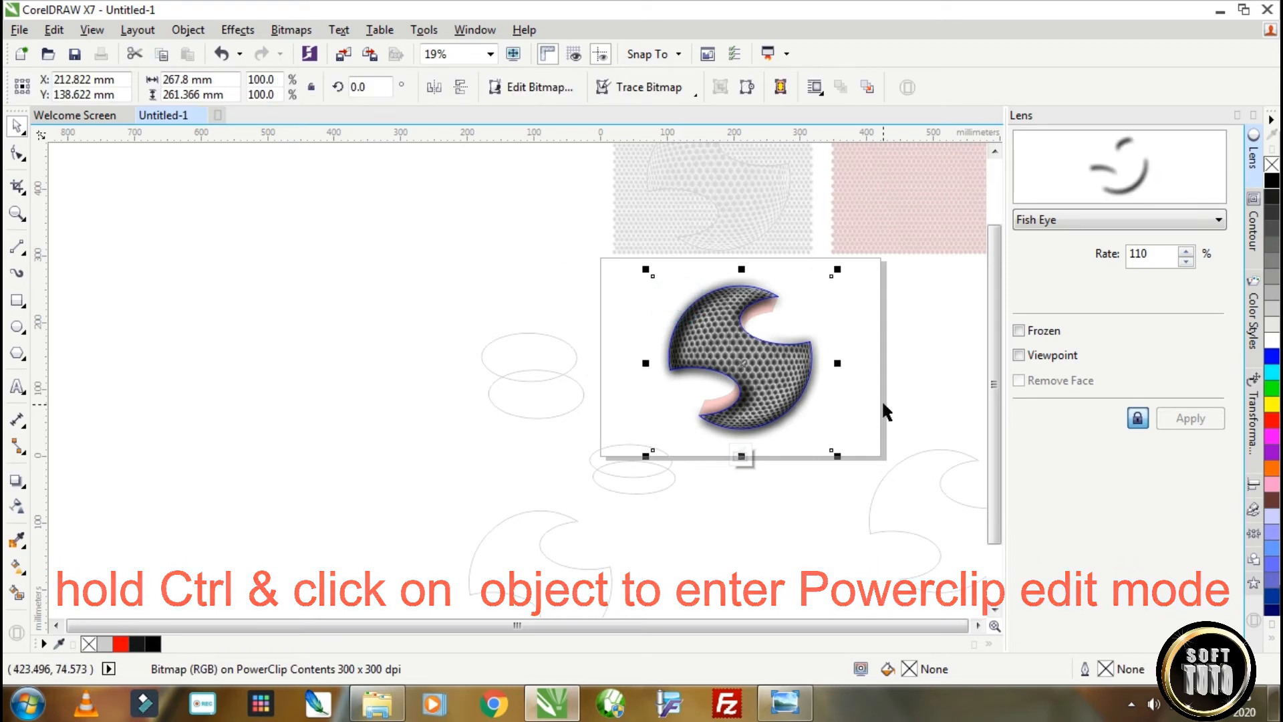
pyautogui.keyDown('ctrl'); pyautogui.click(903, 502); pyautogui.keyUp('ctrl')
# Place a copy of the plain logo outline over the honeycomb logo on the page.
pyautogui.click(904, 505)
pyautogui.moveTo(902, 506); pyautogui.dragTo(799, 395)
pyautogui.rightClick(705, 341)
# Fill the overlaid outline with an elliptical fountain from white centre to black edge, adding a white node at 54%.
pyautogui.click(1271, 340)
pyautogui.click(18, 567)
pyautogui.doubleClick(773, 379)
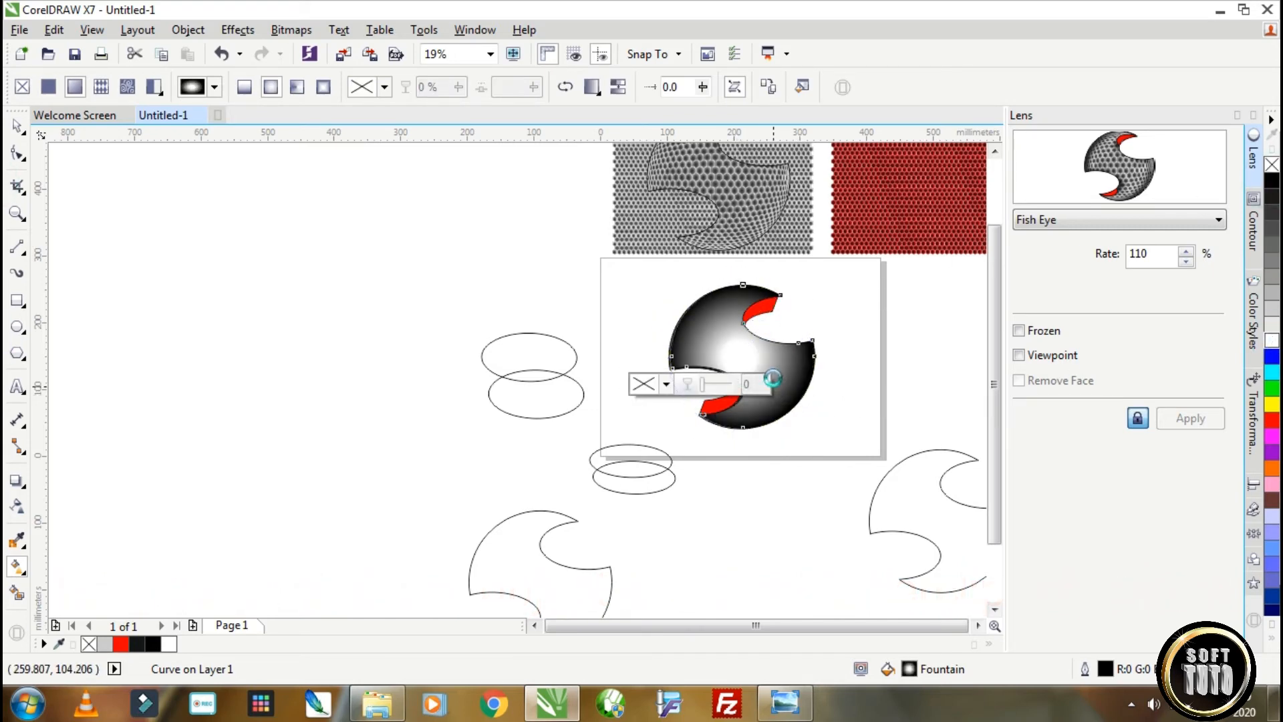
pyautogui.moveTo(1272, 340); pyautogui.dragTo(1120, 359)
pyautogui.moveTo(788, 384); pyautogui.dragTo(766, 374)
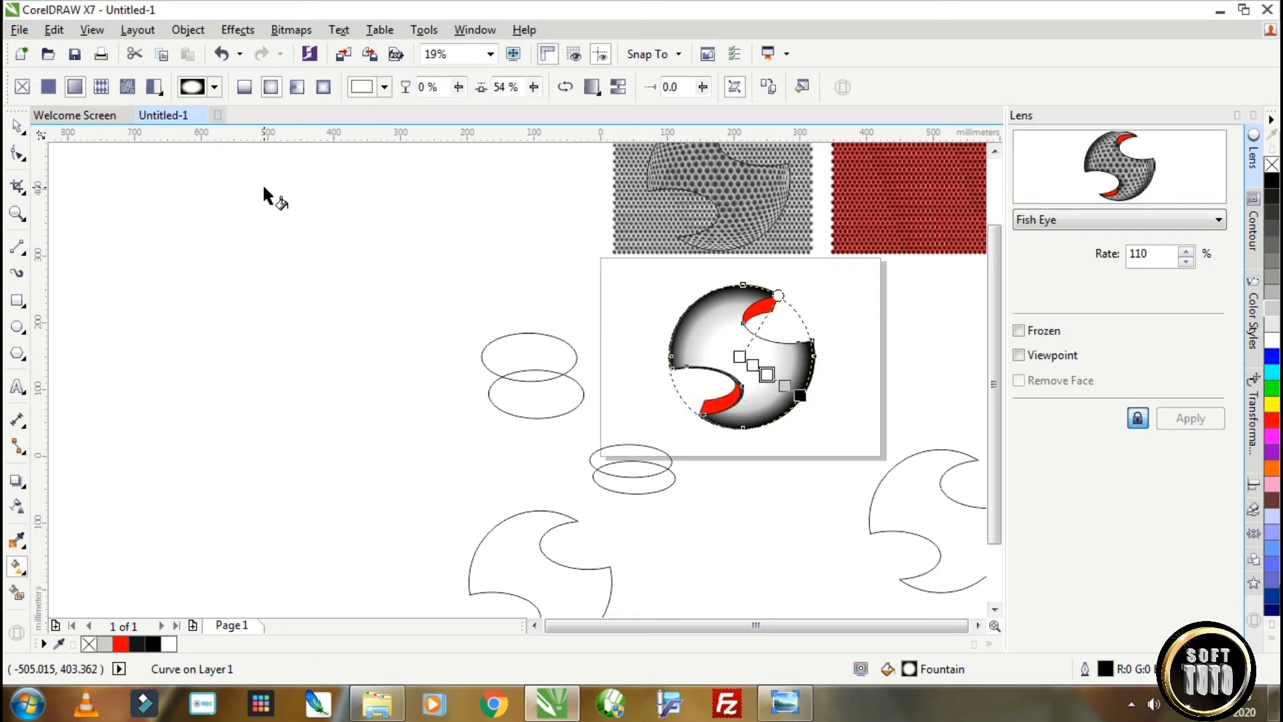
pyautogui.press('space')
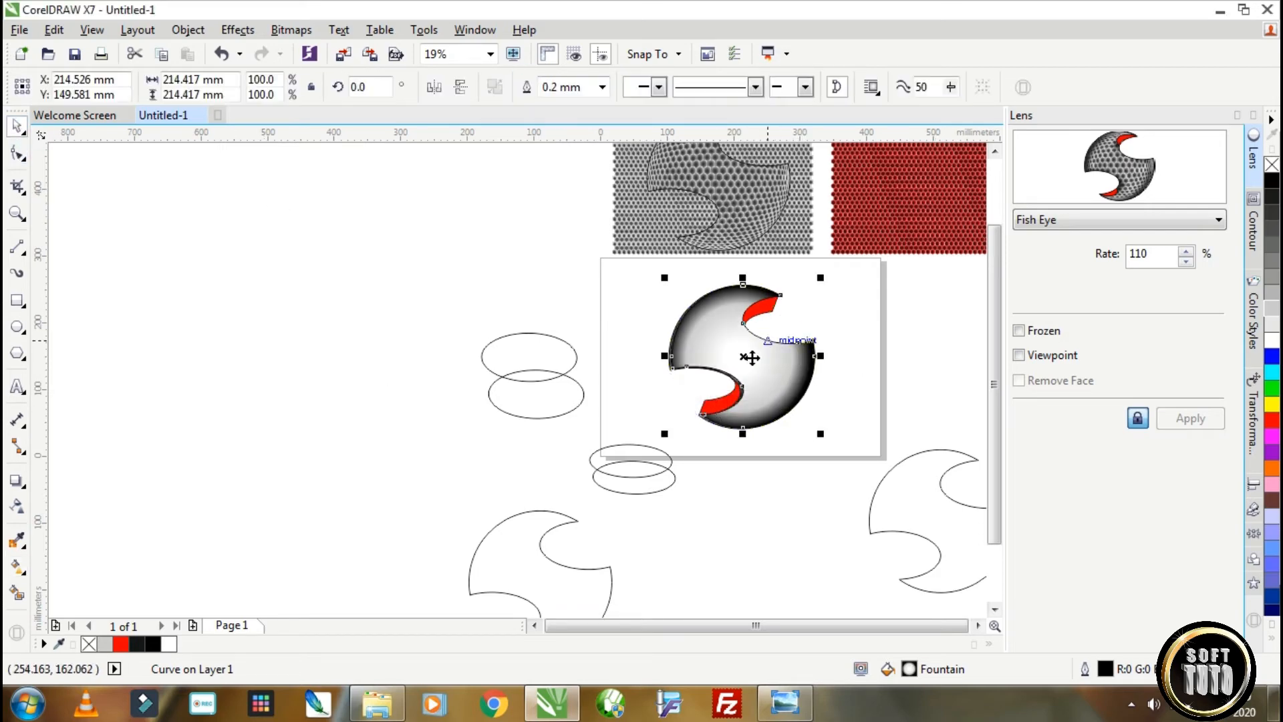
# Apply an elliptical fountain transparency to the gradient overlay and shorten its extent at a 2.0° angle.
pyautogui.click(18, 506)
pyautogui.click(351, 87)
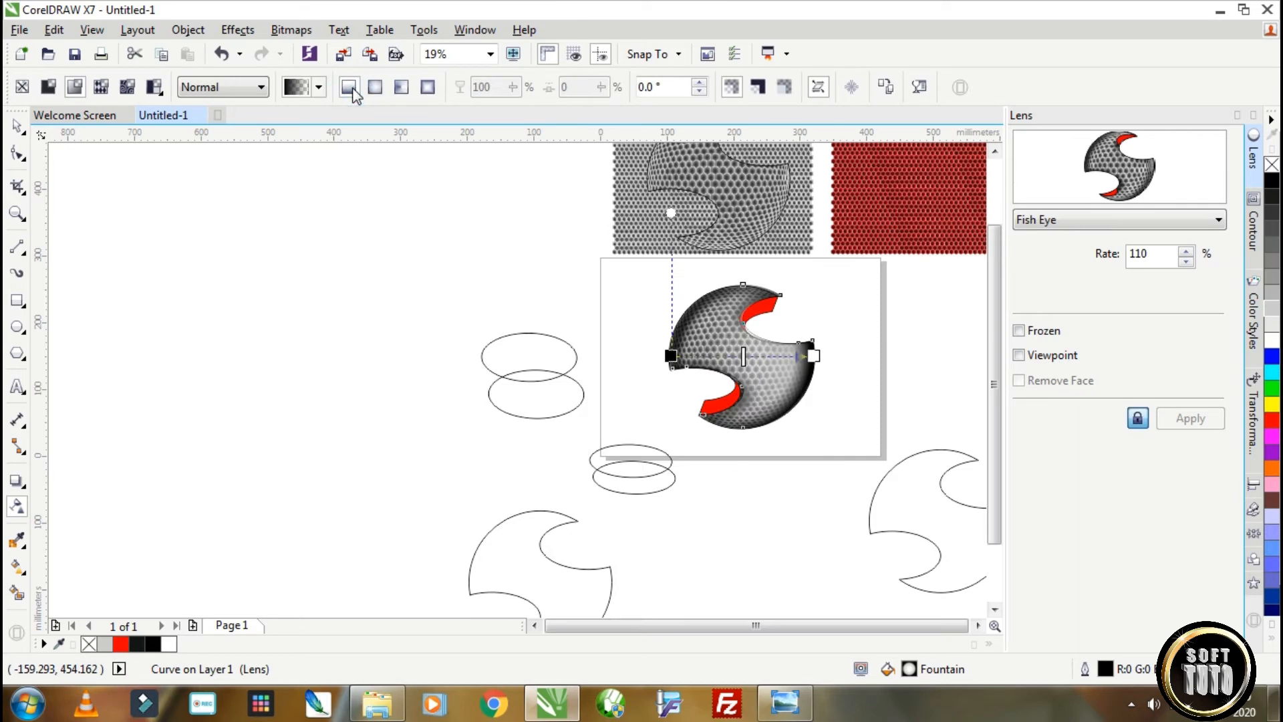
pyautogui.click(375, 88)
pyautogui.moveTo(813, 356); pyautogui.dragTo(792, 355)
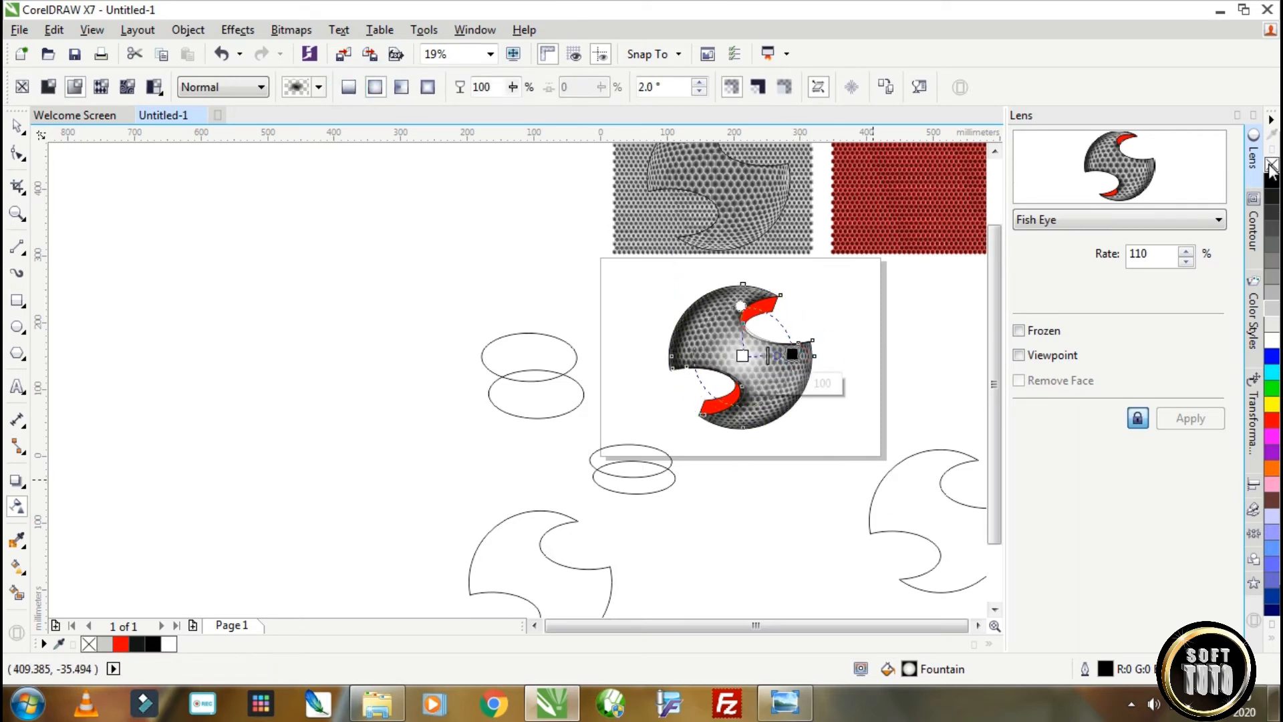
pyautogui.press('space')
# Draw a white ellipse with elliptical fountain transparency over the logo's centre and enlarge it to about 207 × 214 mm.
pyautogui.press('F7')
pyautogui.moveTo(712, 323); pyautogui.dragTo(790, 403)
pyautogui.click(169, 644)
pyautogui.click(18, 506)
pyautogui.click(74, 88)
pyautogui.click(375, 88)
pyautogui.press('space')
pyautogui.moveTo(795, 316); pyautogui.dragTo(813, 296)
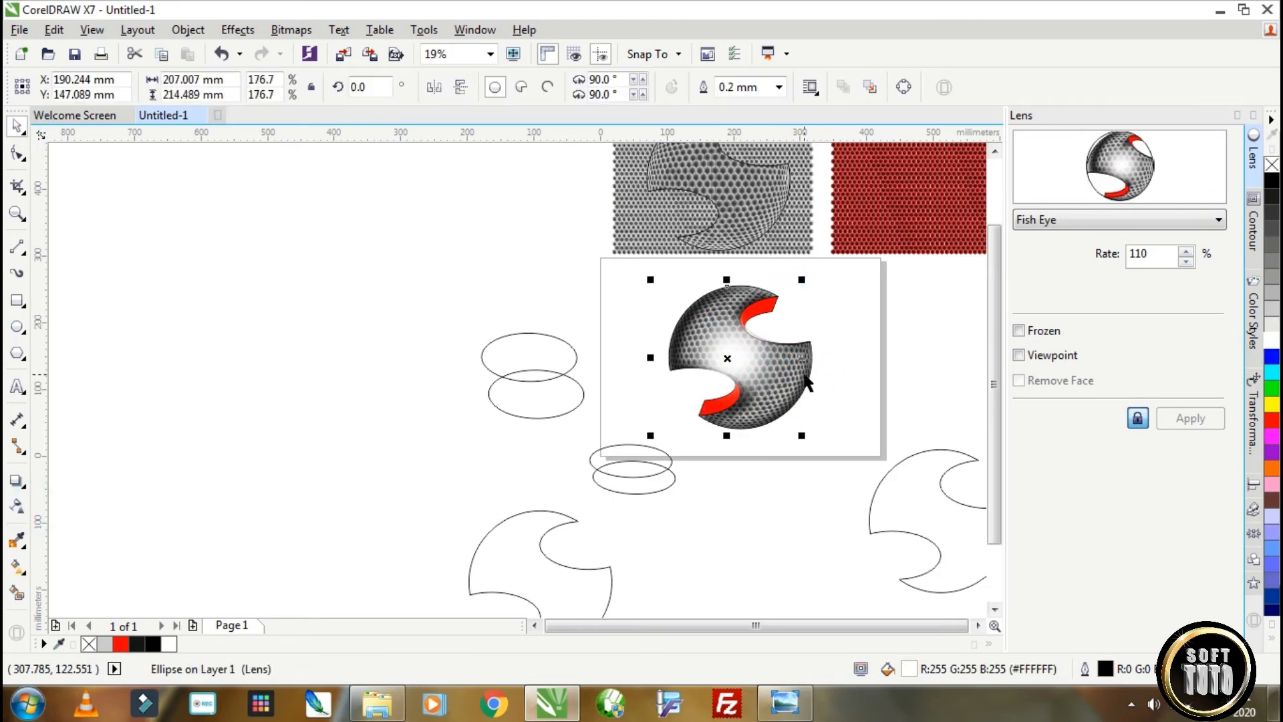
# Move the white glow ellipse and the gradient overlay down and right, off the logo.
pyautogui.click(804, 375)
pyautogui.keyDown('shift'); pyautogui.click(743, 353); pyautogui.keyUp('shift')
pyautogui.hotkey('ctrl', 'z')
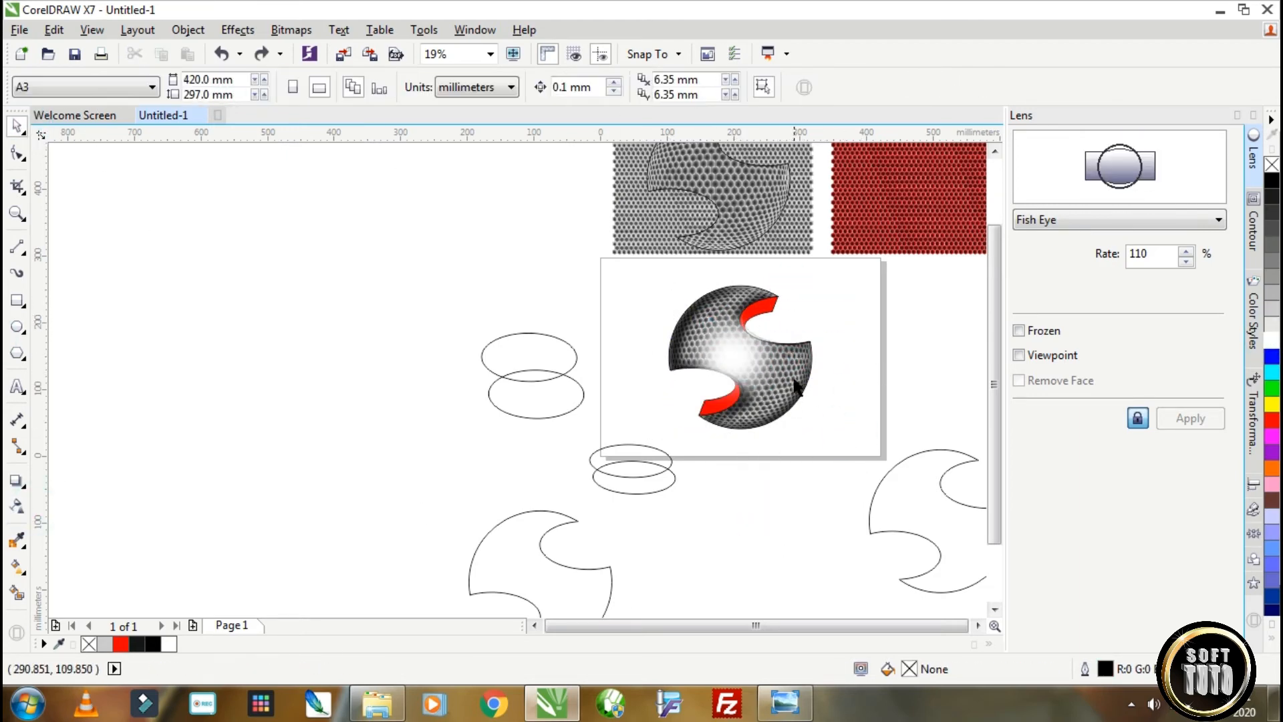
pyautogui.hotkey('ctrl', 'shift', 'z')
pyautogui.moveTo(656, 298); pyautogui.dragTo(780, 411)
pyautogui.moveTo(727, 359); pyautogui.dragTo(814, 455)
pyautogui.moveTo(727, 358); pyautogui.dragTo(817, 469)
# Group the glow and gradient overlay, PowerClip the group inside the logo and centre it over the honeycomb.
pyautogui.scroll(-1, 816, 495)
pyautogui.moveTo(884, 552); pyautogui.dragTo(761, 425)
pyautogui.click(831, 87)
pyautogui.rightClick(811, 470)
pyautogui.click(891, 227)
pyautogui.click(793, 431)
pyautogui.click(740, 489)
pyautogui.click(811, 439)
pyautogui.scroll(4, 811, 438)
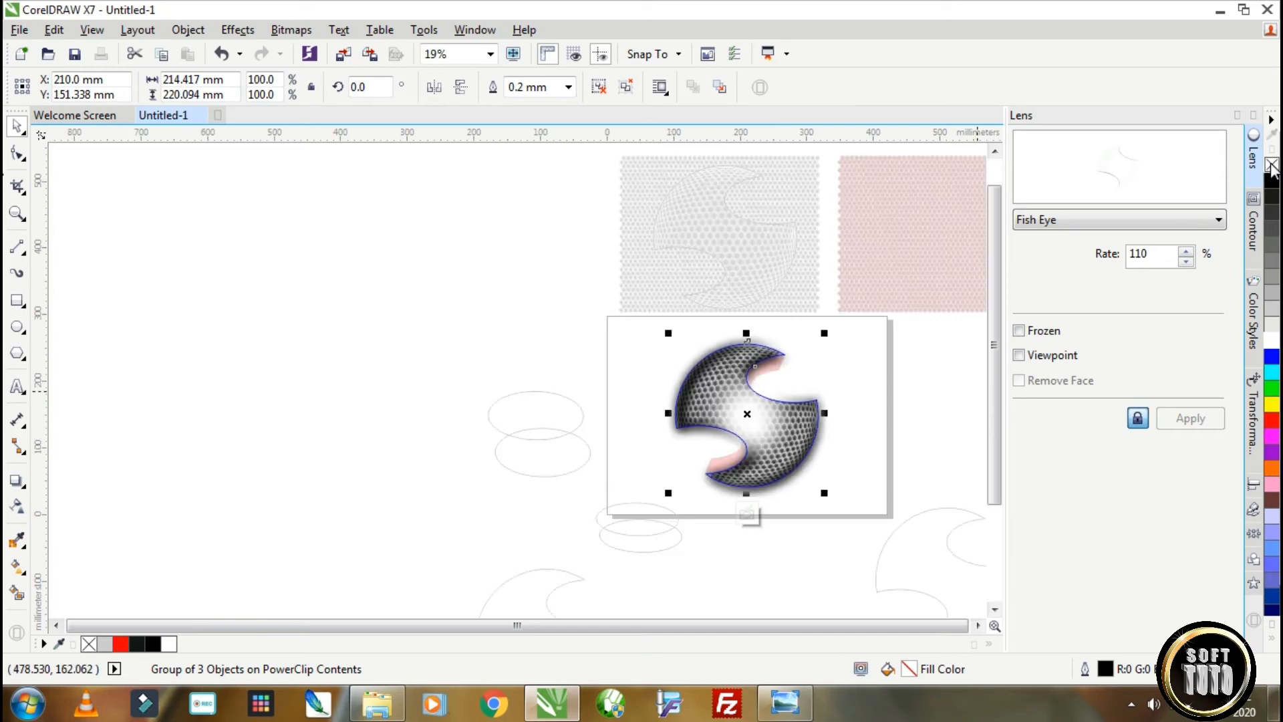
pyautogui.click(705, 408)
pyautogui.moveTo(829, 508); pyautogui.dragTo(796, 476)
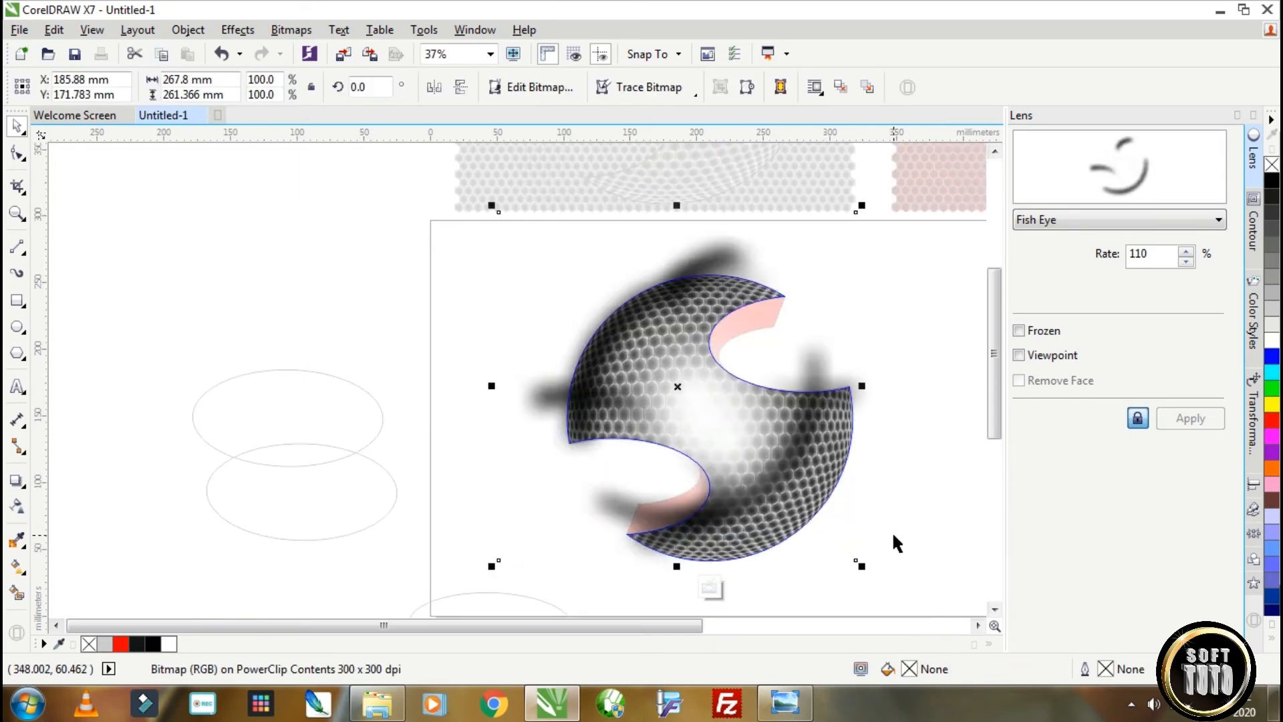
pyautogui.hotkey('ctrl', 'z')
pyautogui.click(891, 530)
pyautogui.scroll(-3, 953, 398)
pyautogui.scroll(2, 953, 398)
pyautogui.moveTo(928, 446)
pyautogui.mouseDown()
pyautogui.moveTo(678, 267)
pyautogui.moveTo(627, 250)
pyautogui.mouseUp()
pyautogui.click(750, 332)
pyautogui.keyDown('ctrl'); pyautogui.click(921, 433); pyautogui.keyUp('ctrl')
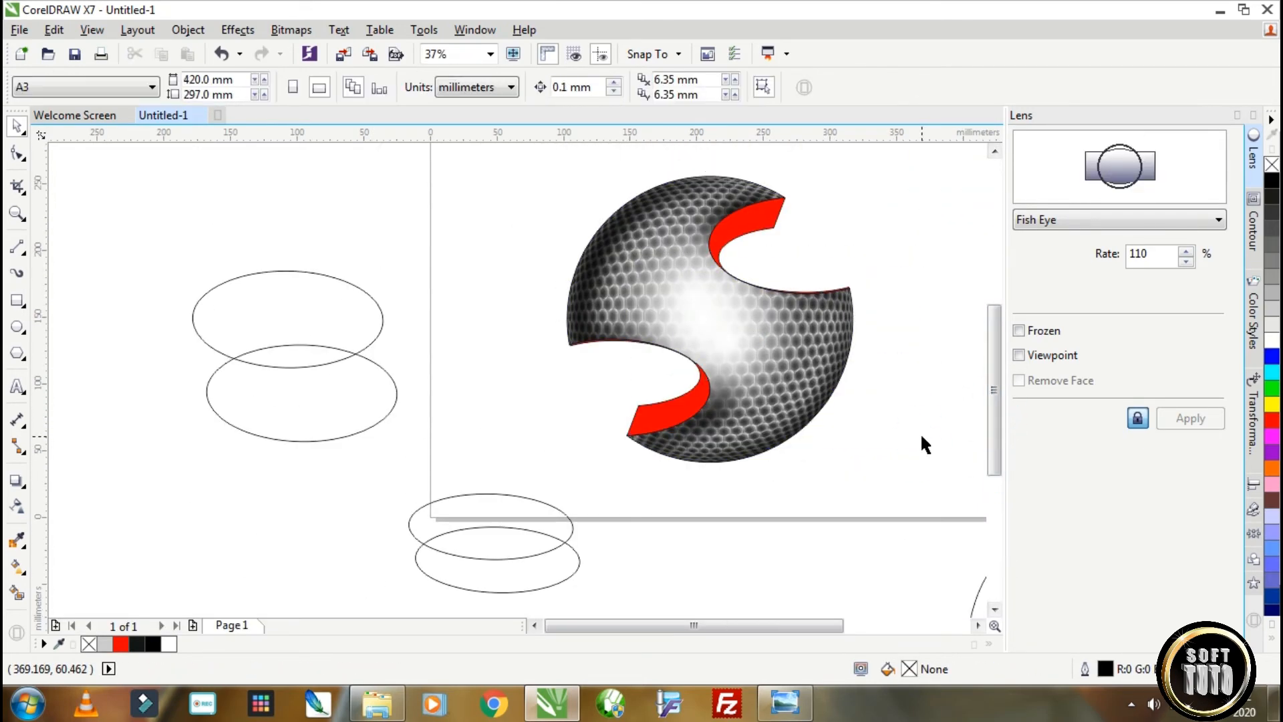
# Draw a large ellipse over the sphere within the PowerClip contents, and tilt and adjust it to follow the right edge.
pyautogui.keyDown('ctrl'); pyautogui.click(787, 361); pyautogui.keyUp('ctrl')
pyautogui.click(17, 327)
pyautogui.moveTo(867, 504); pyautogui.dragTo(647, 258)
pyautogui.press('space')
pyautogui.moveTo(663, 380)
pyautogui.mouseDown()
pyautogui.moveTo(624, 358)
pyautogui.moveTo(634, 331)
pyautogui.mouseUp()
pyautogui.moveTo(774, 251); pyautogui.dragTo(776, 230)
pyautogui.moveTo(608, 440); pyautogui.dragTo(523, 459)
pyautogui.moveTo(790, 256); pyautogui.dragTo(788, 248)
# Trim the tilted ellipse with an offset copy to leave a crescent near the right edge, moving the cutting ellipse aside.
pyautogui.click(607, 364)
pyautogui.moveTo(591, 312); pyautogui.dragTo(558, 336)
pyautogui.moveTo(777, 250)
pyautogui.mouseDown()
pyautogui.moveTo(772, 227)
pyautogui.moveTo(772, 238)
pyautogui.mouseUp()
pyautogui.moveTo(711, 169); pyautogui.dragTo(663, 169)
pyautogui.keyDown('shift'); pyautogui.click(814, 235); pyautogui.keyUp('shift')
pyautogui.click(824, 87)
pyautogui.click(764, 256)
pyautogui.moveTo(791, 253); pyautogui.dragTo(447, 299)
pyautogui.click(802, 258)
# Convert the right-edge crescent to a bitmap.
pyautogui.click(291, 29)
pyautogui.click(355, 47)
pyautogui.click(727, 439)
# Apply a Gaussian Blur with an 80-pixel radius to the white crescent bitmap.
pyautogui.click(291, 30)
pyautogui.moveTo(301, 435)
pyautogui.click(530, 452)
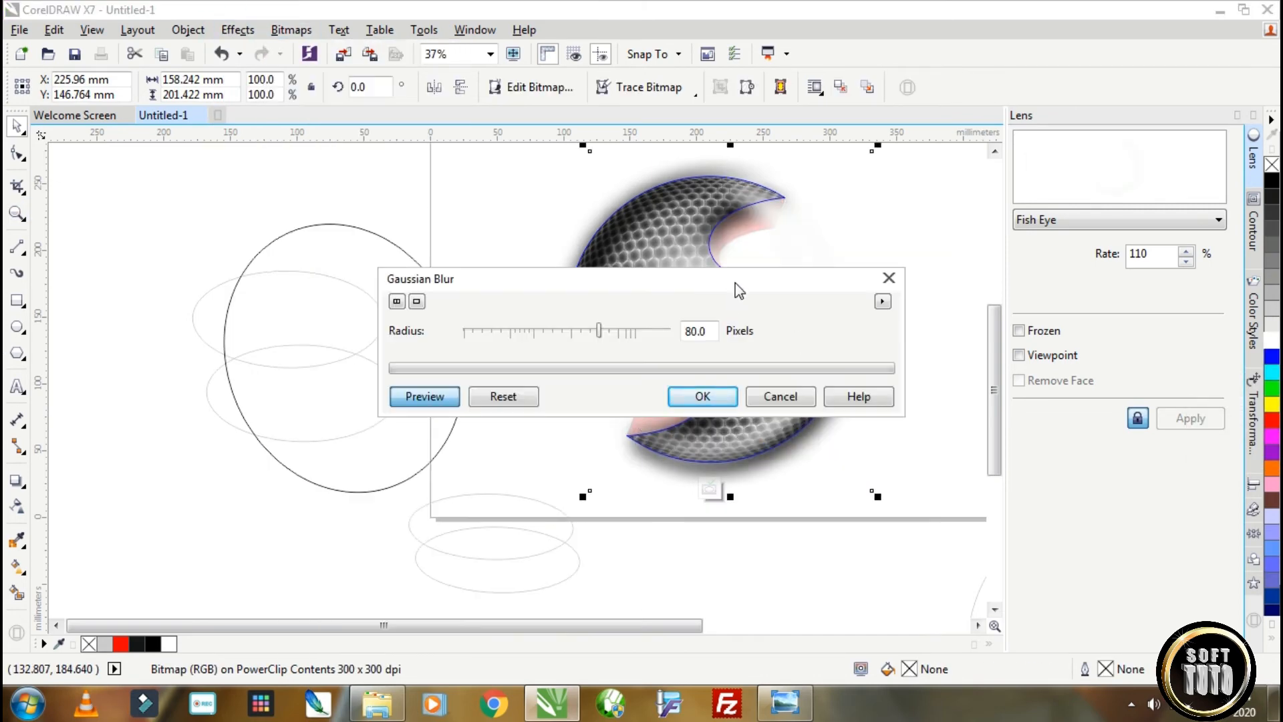
pyautogui.moveTo(735, 286); pyautogui.dragTo(759, 444)
pyautogui.click(711, 557)
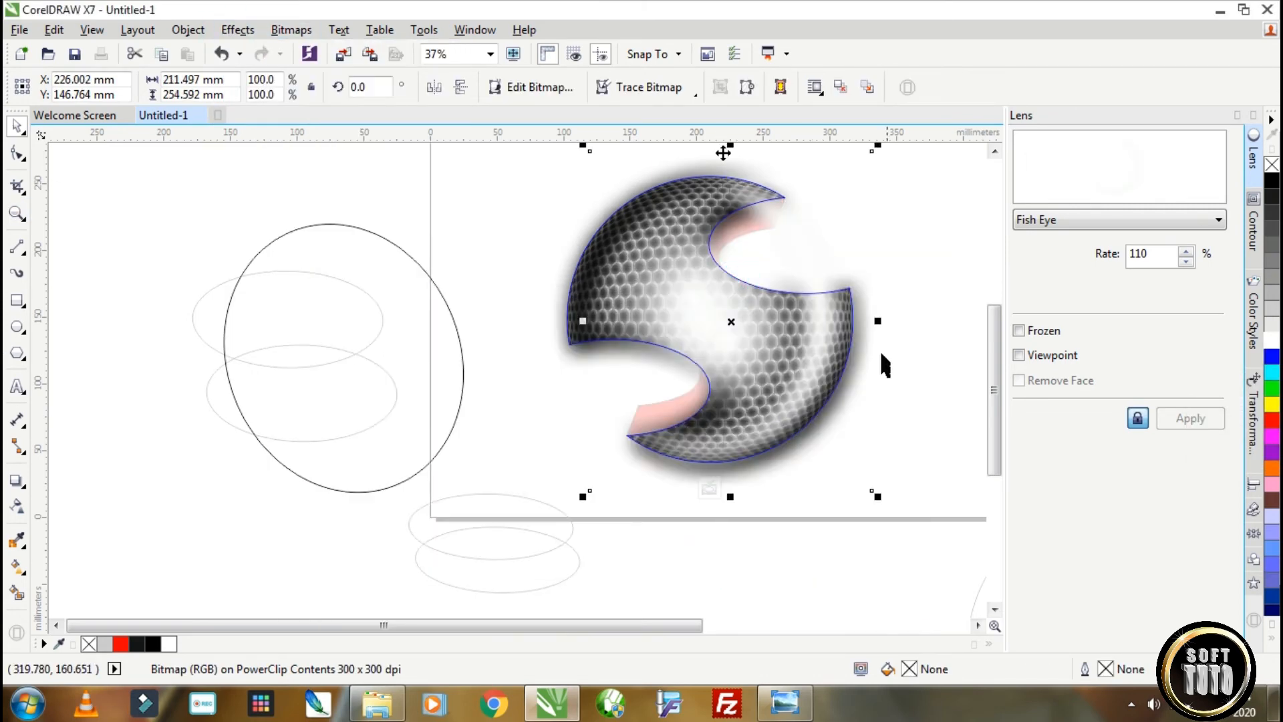
# Make a horizontally mirrored, widened copy of the blurred highlight along the sphere's left edge.
pyautogui.moveTo(879, 321); pyautogui.dragTo(550, 278)
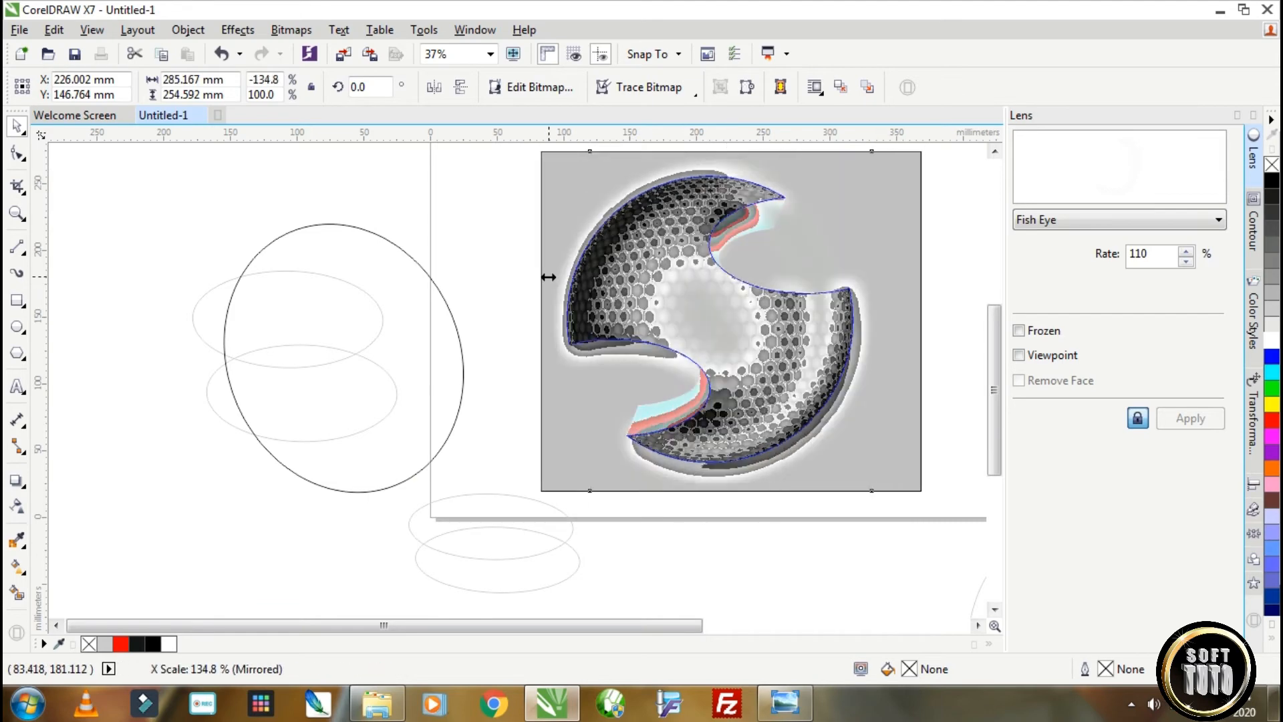
pyautogui.rightClick(550, 278)
pyautogui.moveTo(888, 238); pyautogui.dragTo(882, 226)
# Trim the left highlight with a rectangle about 265 × 167 mm over the sphere's lower half, and finish editing the contents.
pyautogui.click(17, 300)
pyautogui.moveTo(870, 562); pyautogui.dragTo(518, 340)
pyautogui.click(17, 126)
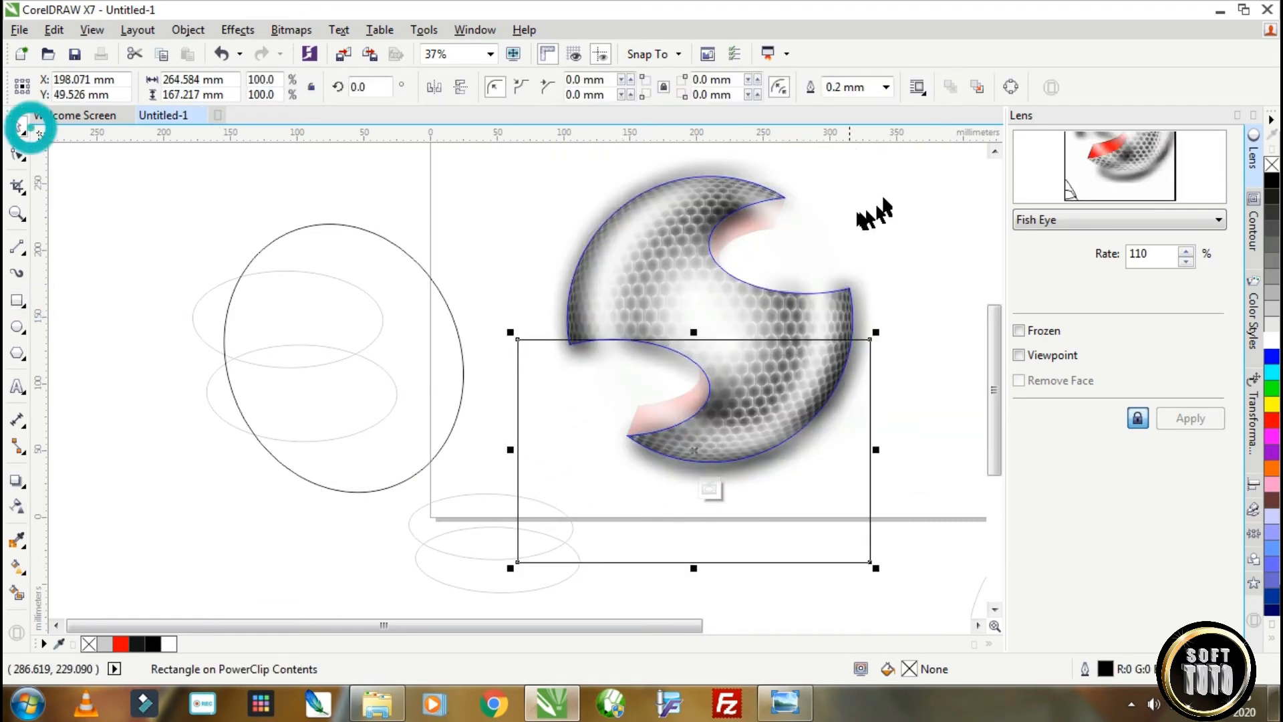
pyautogui.click(638, 209)
pyautogui.click(559, 562)
pyautogui.keyDown('shift'); pyautogui.click(615, 174); pyautogui.keyUp('shift')
pyautogui.click(555, 87)
pyautogui.moveTo(861, 534); pyautogui.dragTo(908, 262)
pyautogui.click(824, 387)
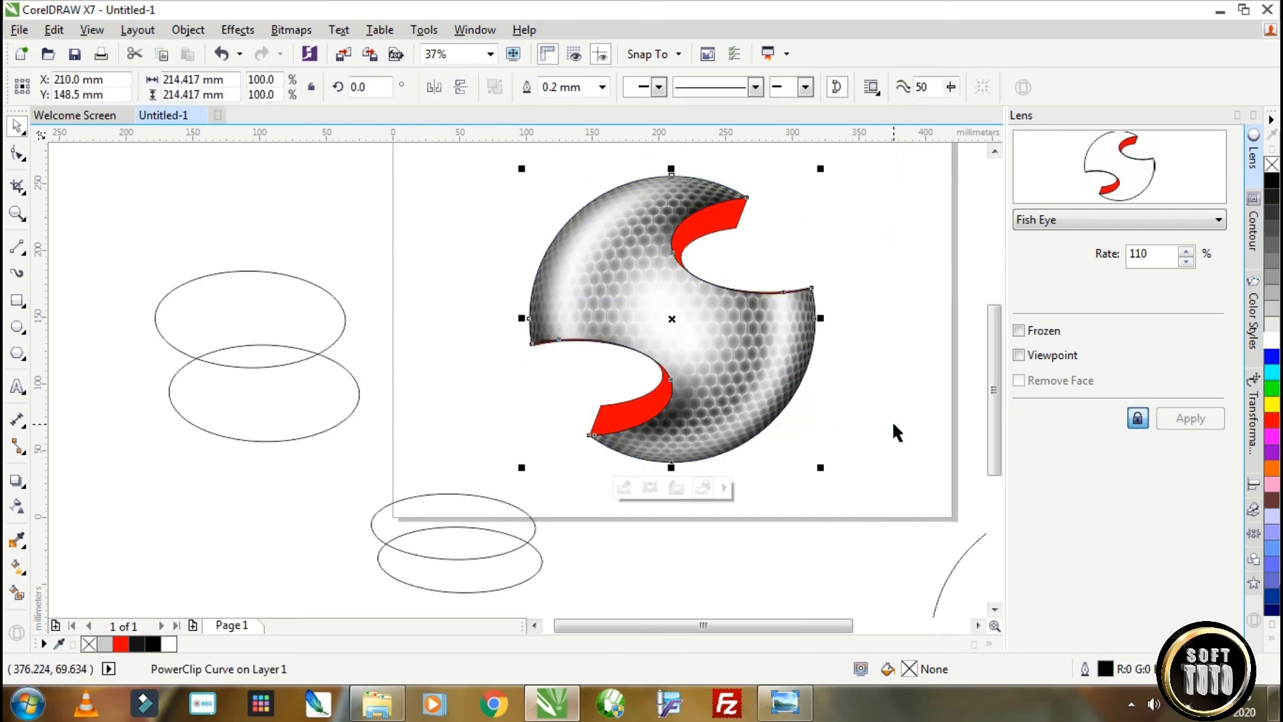
# Move the four spare ellipses and the spare logo outline to the empty area left of the page.
pyautogui.scroll(-2, 892, 419)
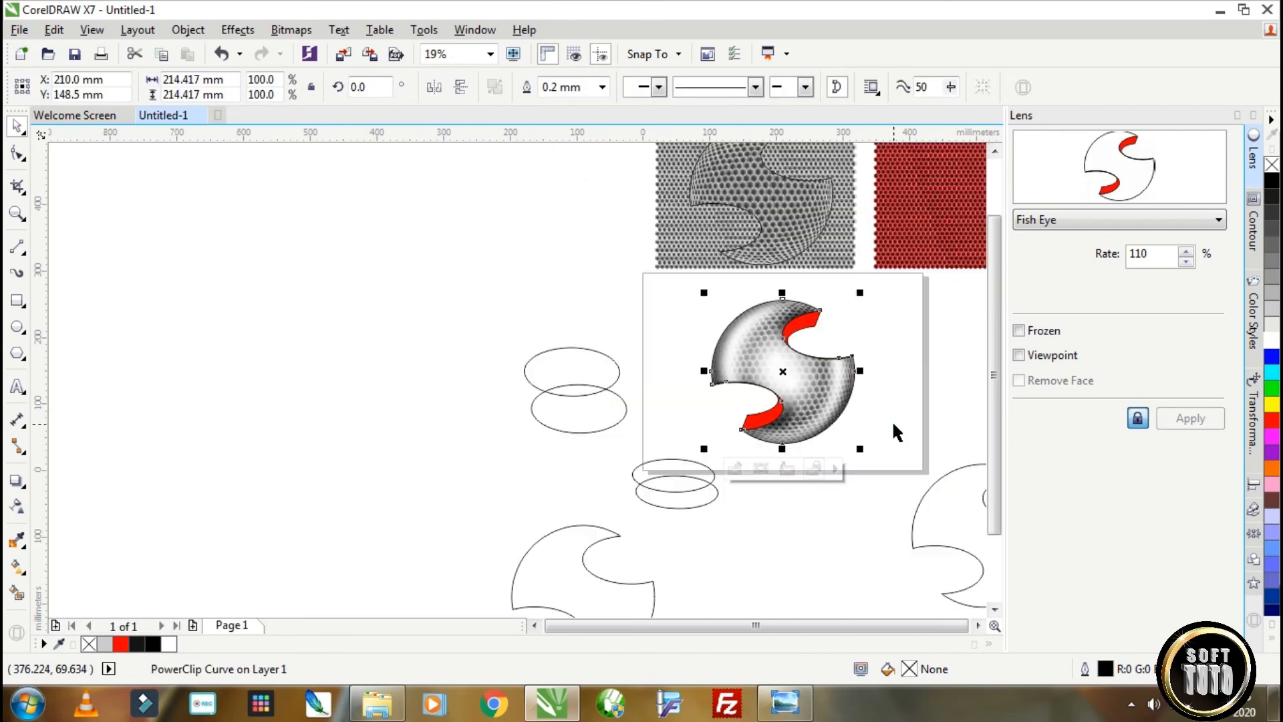
pyautogui.click(976, 626)
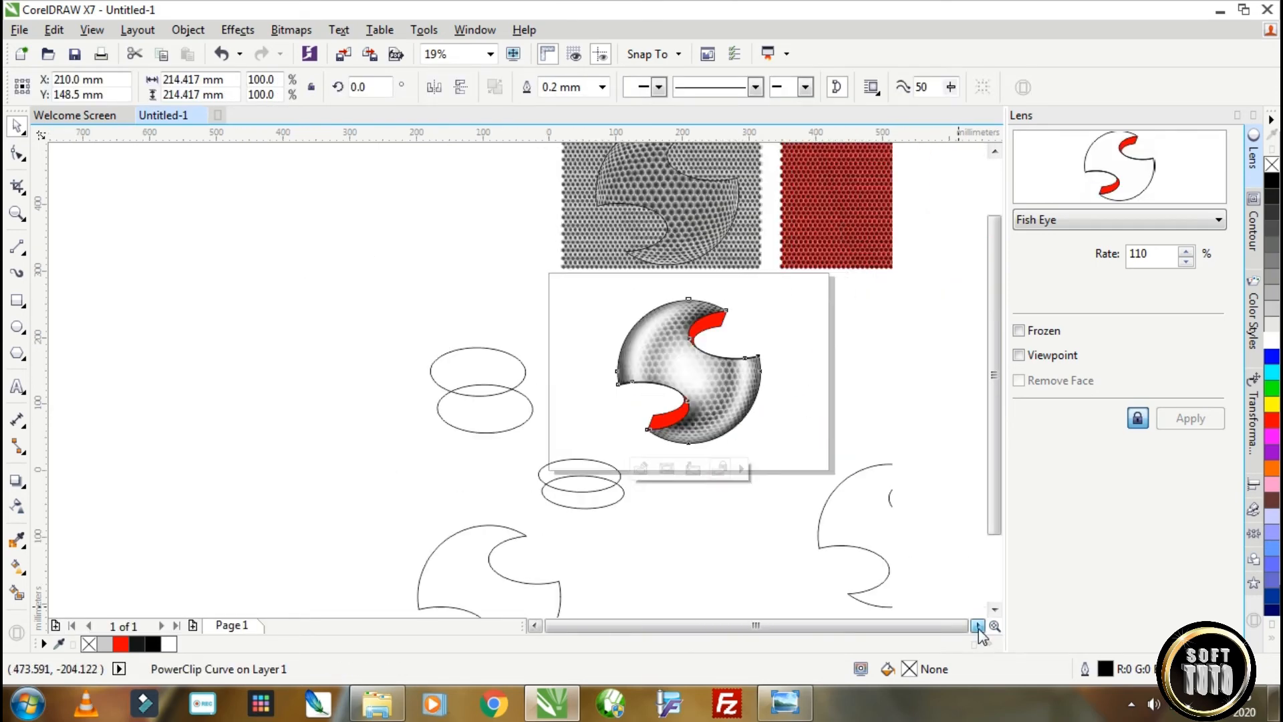
pyautogui.scroll(2, 506, 398)
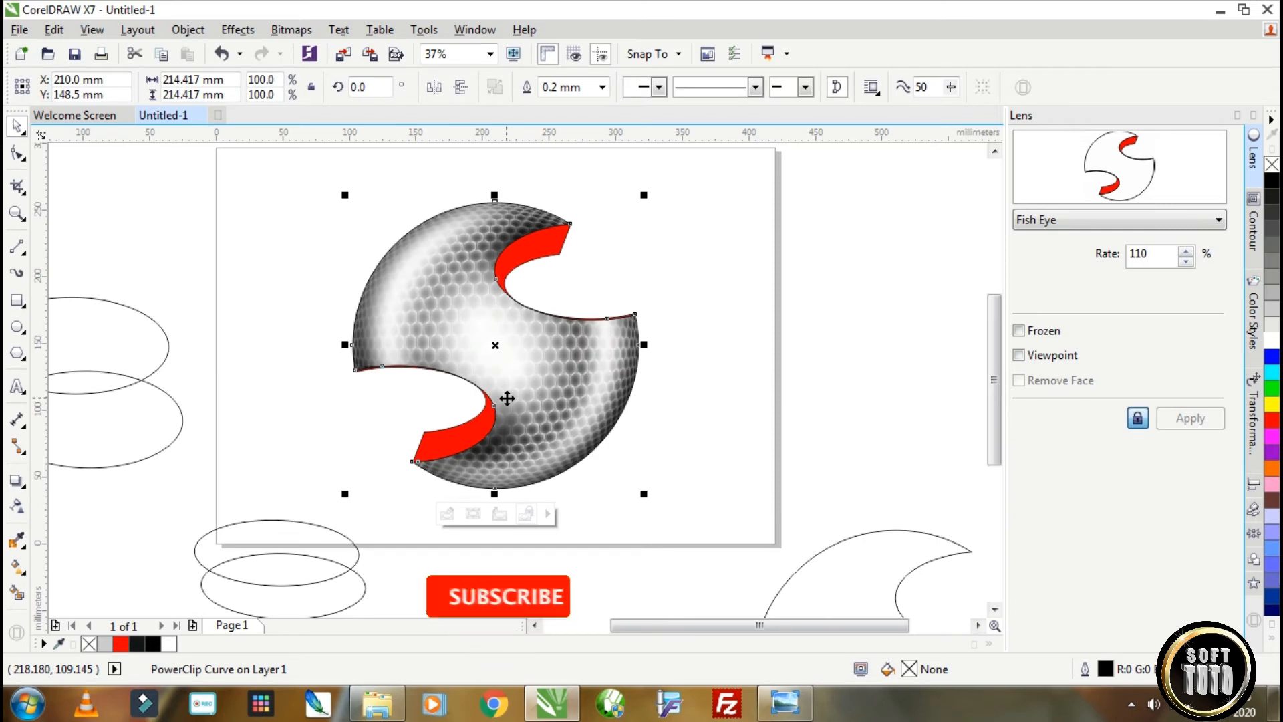
pyautogui.scroll(-2, 506, 398)
pyautogui.moveTo(192, 333); pyautogui.dragTo(445, 556)
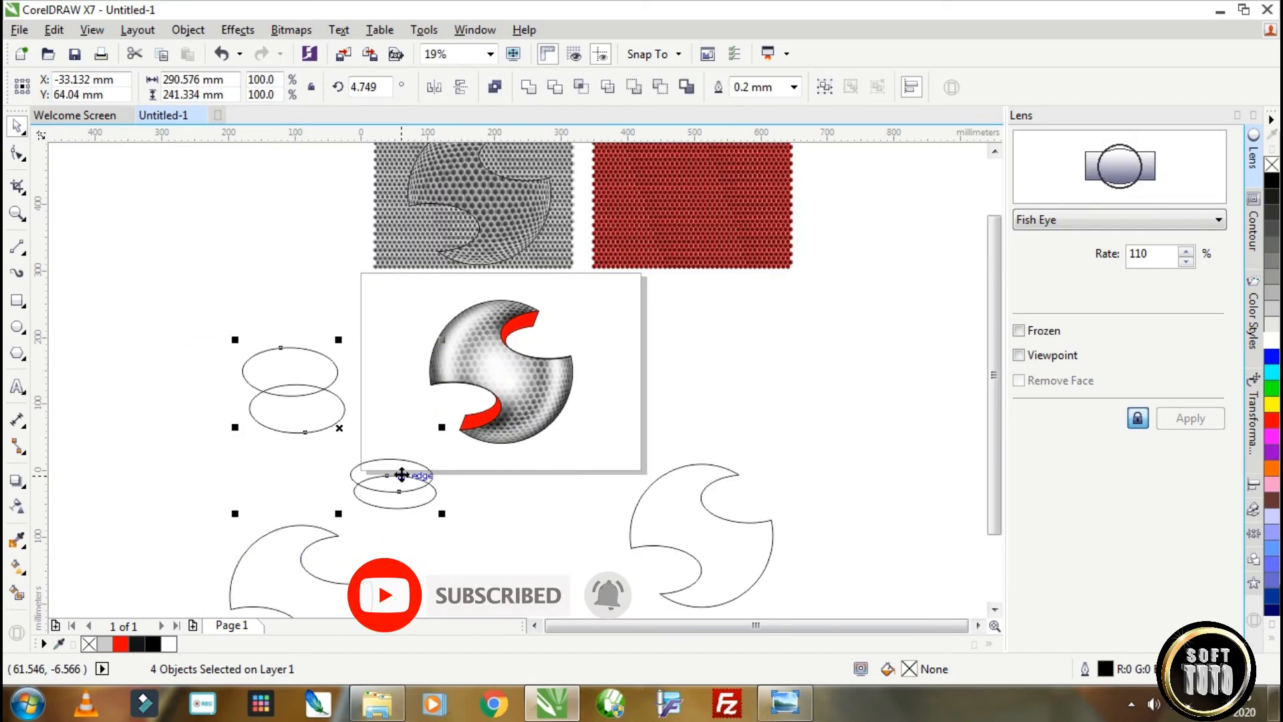
pyautogui.moveTo(400, 473); pyautogui.dragTo(203, 391)
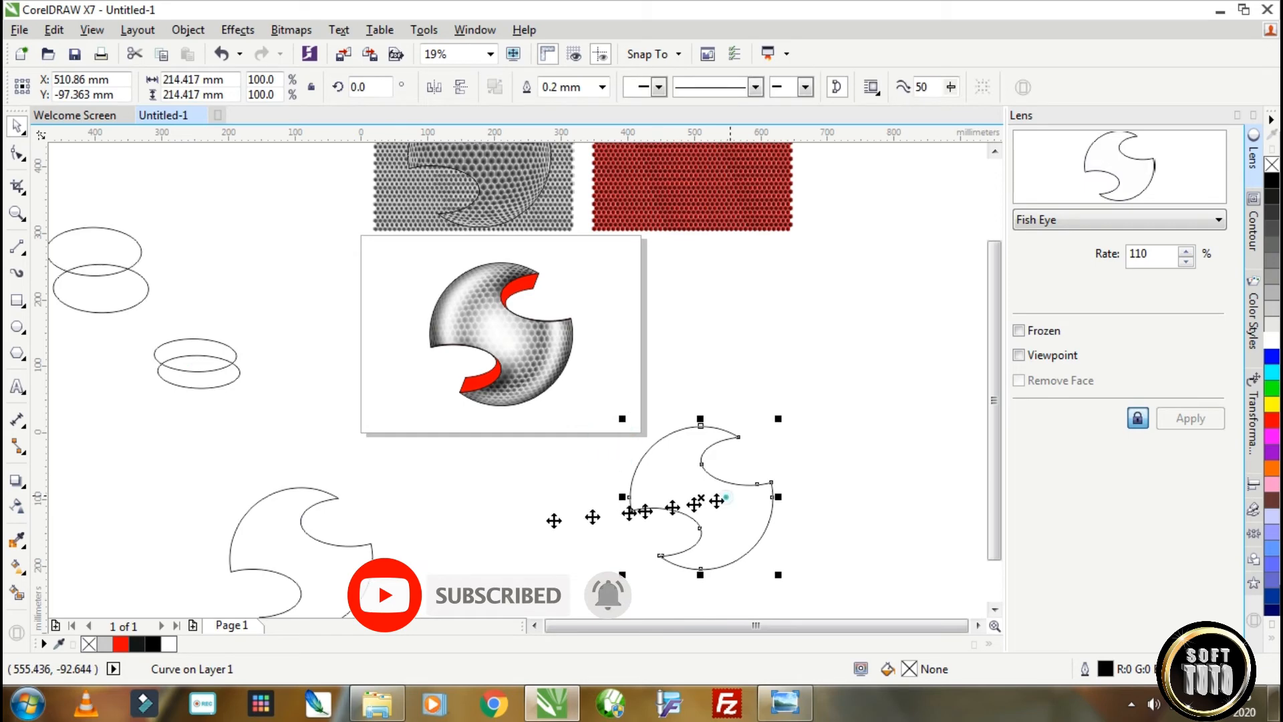
pyautogui.moveTo(727, 497); pyautogui.dragTo(161, 470)
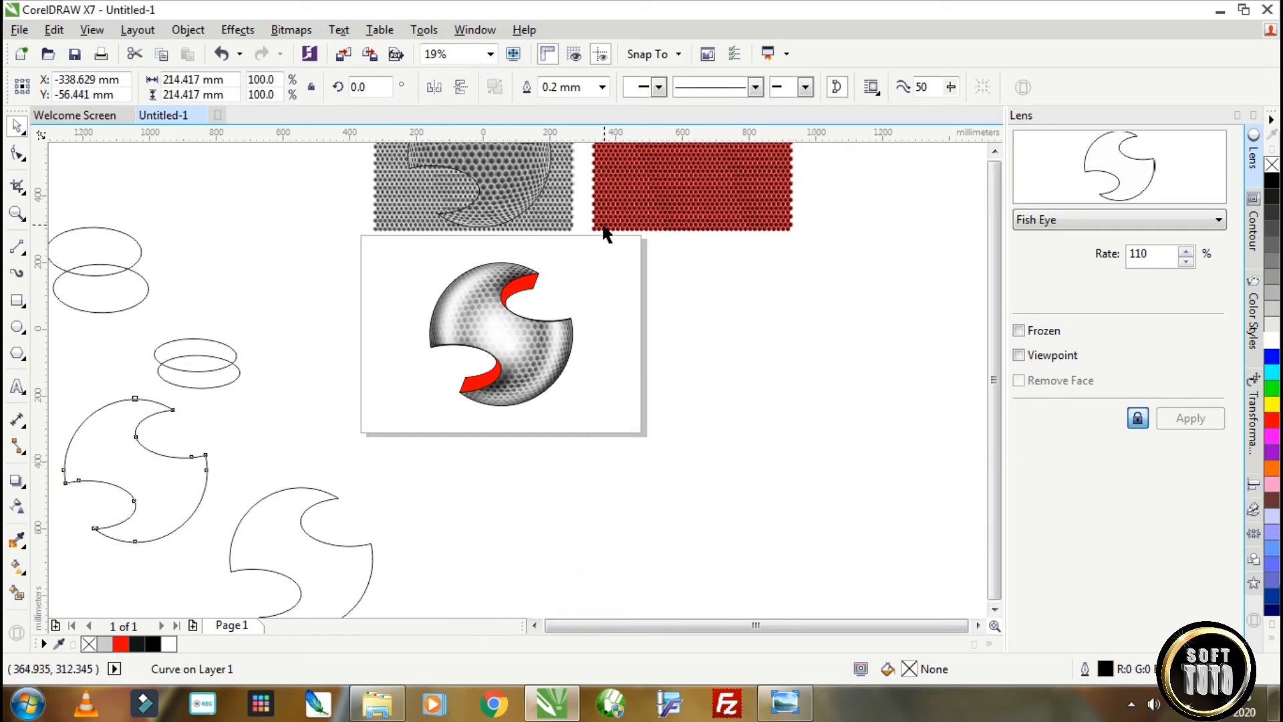
# Draw a circle about 148 mm in diameter over the red honeycomb.
pyautogui.scroll(-1, 605, 232)
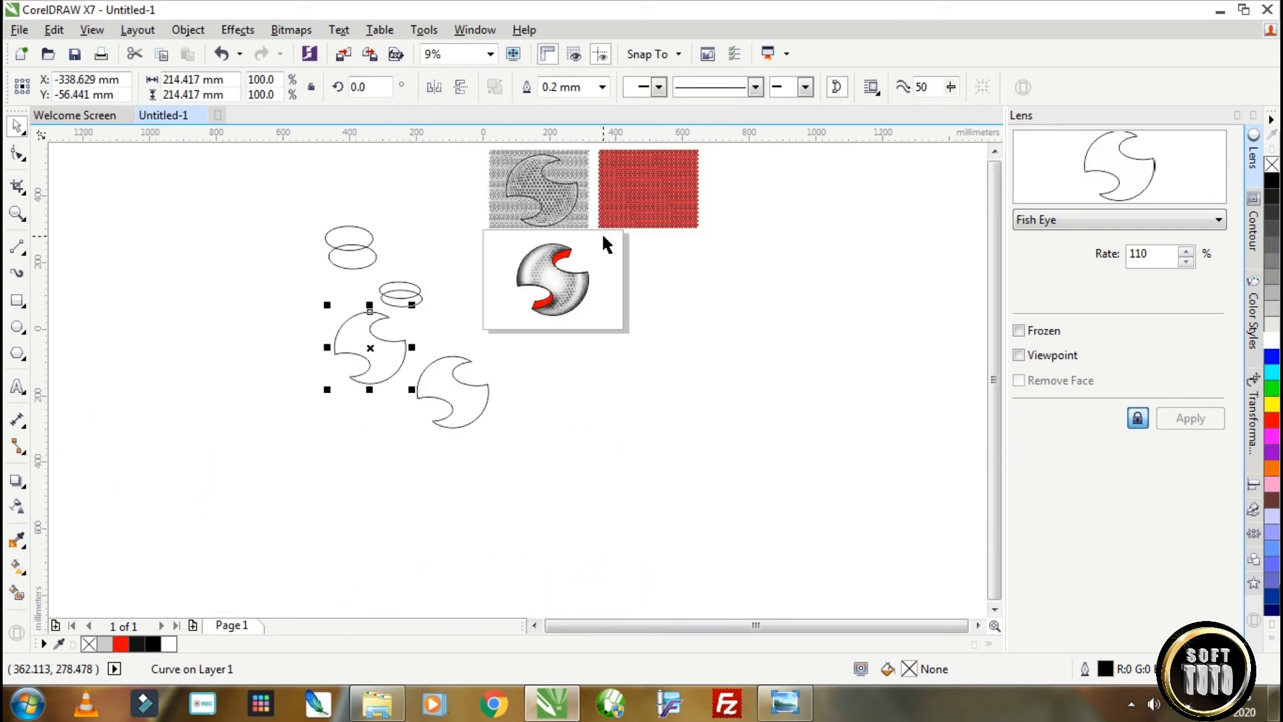
pyautogui.click(995, 151)
pyautogui.click(18, 327)
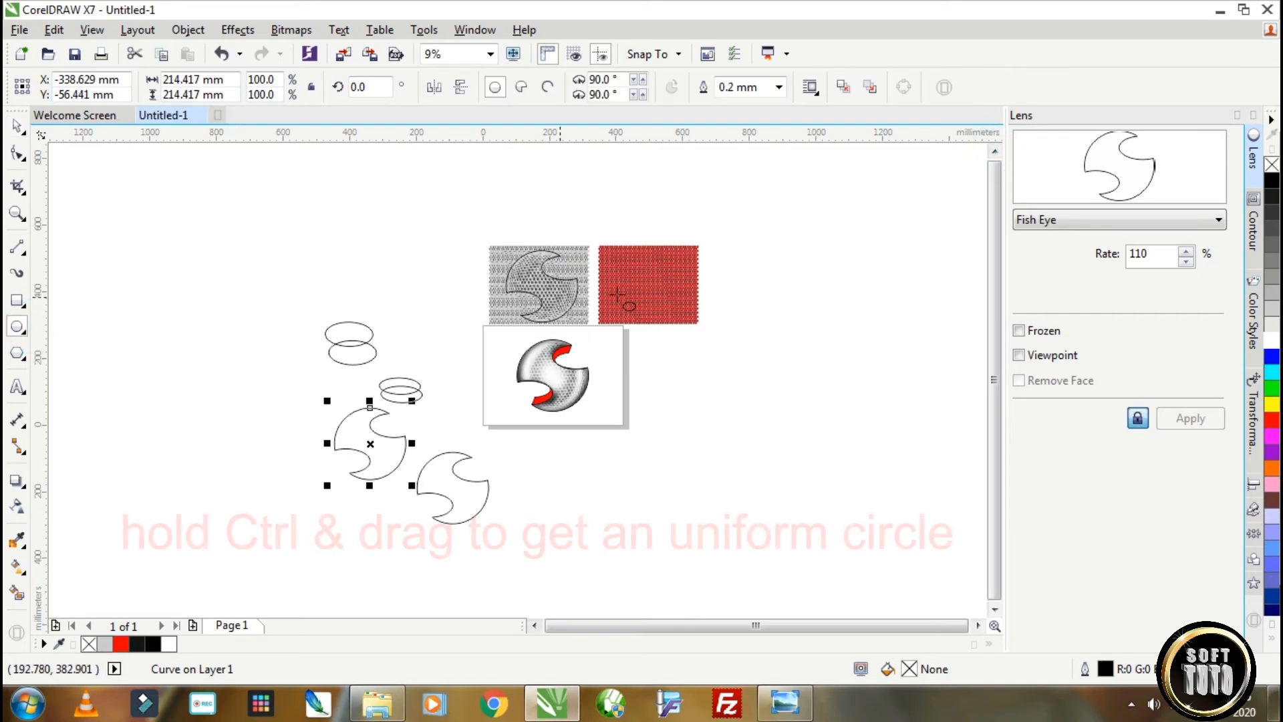
pyautogui.scroll(1, 640, 276)
pyautogui.moveTo(620, 255); pyautogui.dragTo(717, 352)
pyautogui.click(14, 127)
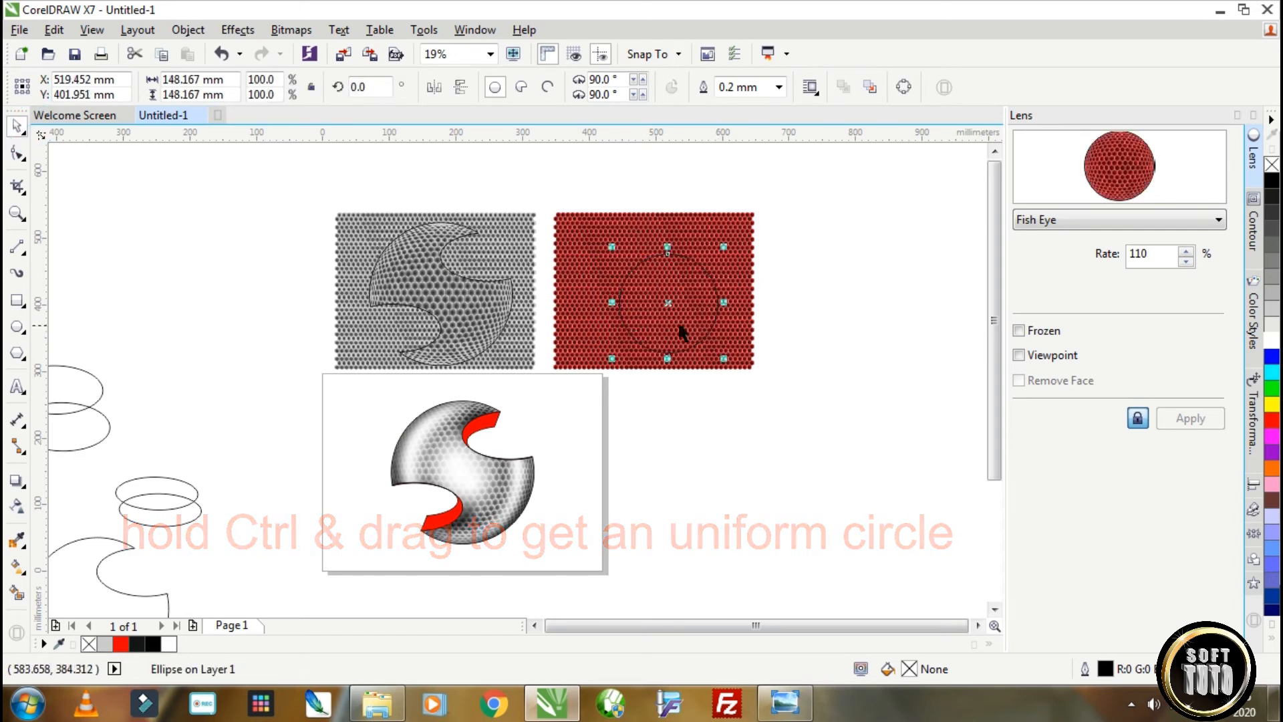
# Centre the circle on the red honeycomb and scale the honeycomb down to about 216 × 169 mm.
pyautogui.moveTo(667, 301); pyautogui.dragTo(657, 292)
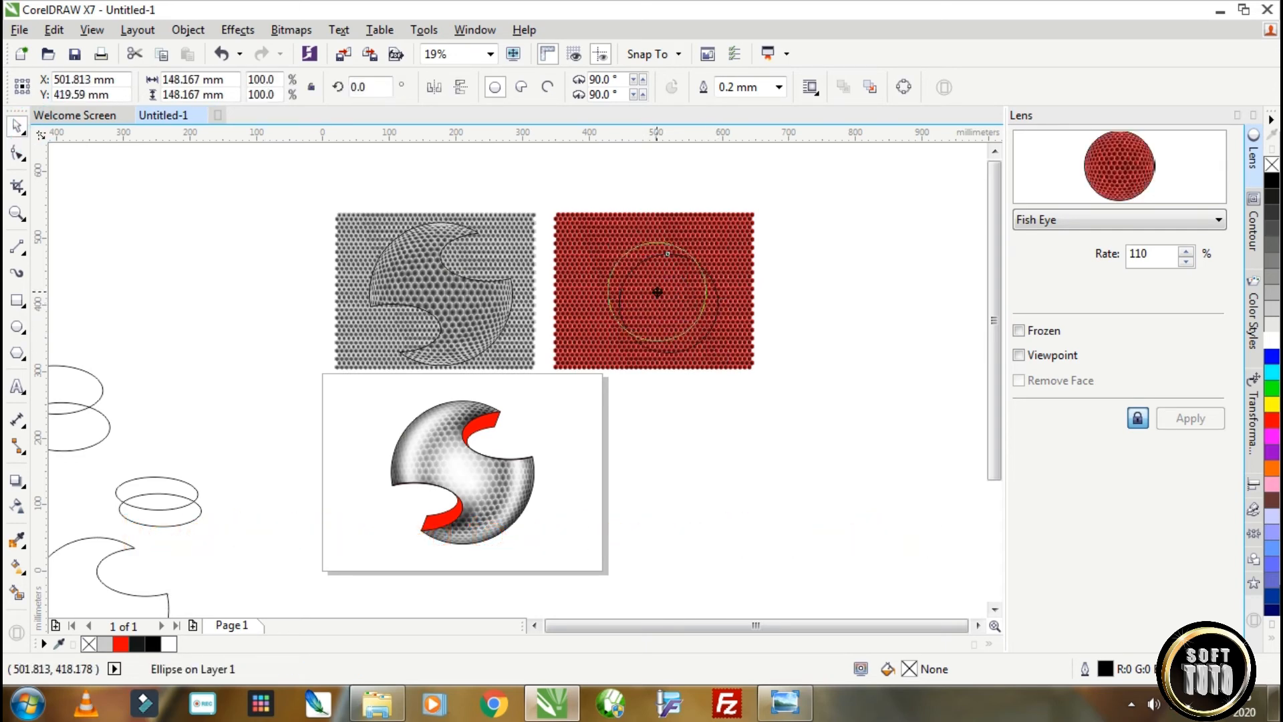
pyautogui.click(746, 255)
pyautogui.moveTo(751, 212); pyautogui.dragTo(739, 229)
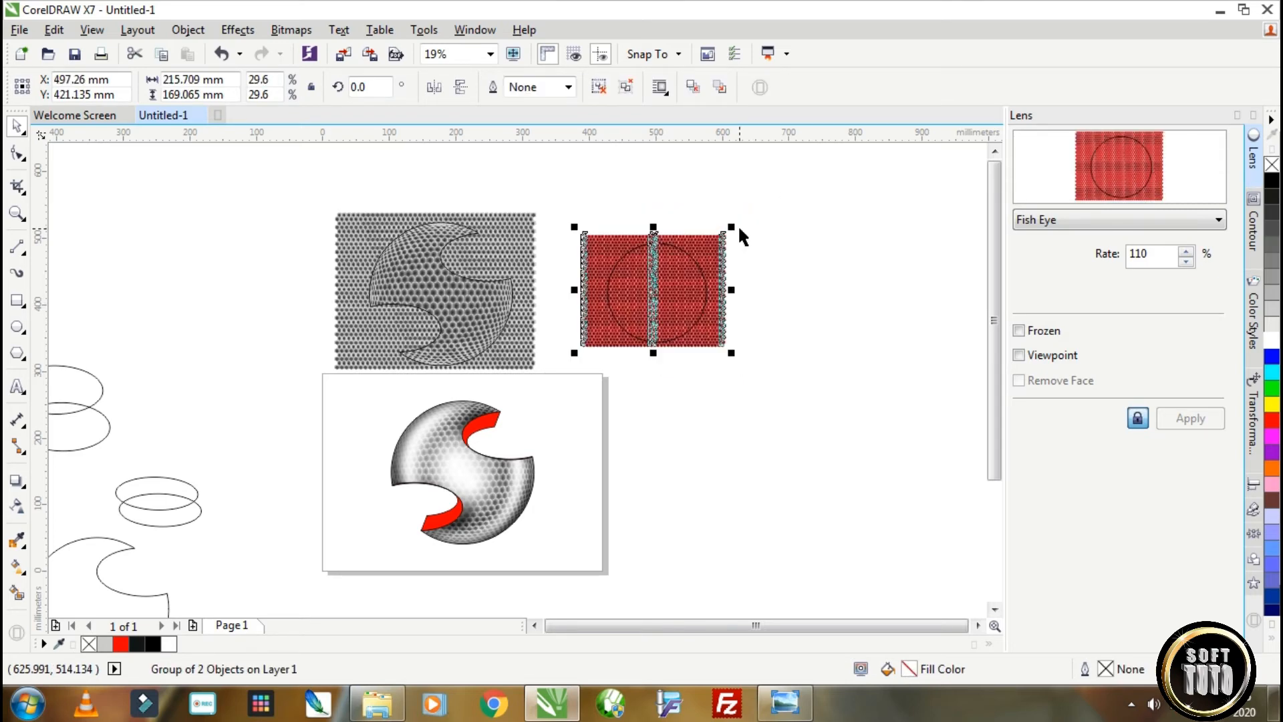
# Group the two honeycomb crescent pieces beside the sphere and PowerClip the group inside the upper red crescent.
pyautogui.click(777, 252)
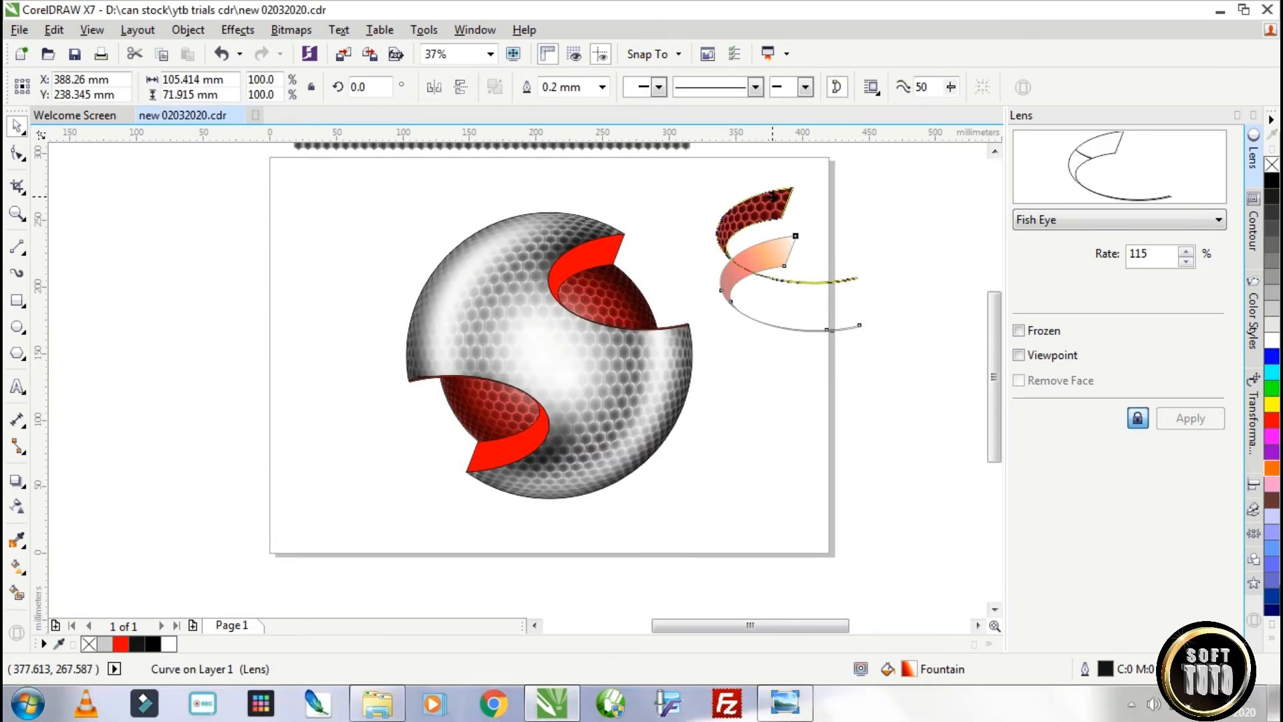
pyautogui.moveTo(772, 196); pyautogui.dragTo(773, 196)
pyautogui.moveTo(887, 317); pyautogui.dragTo(689, 160)
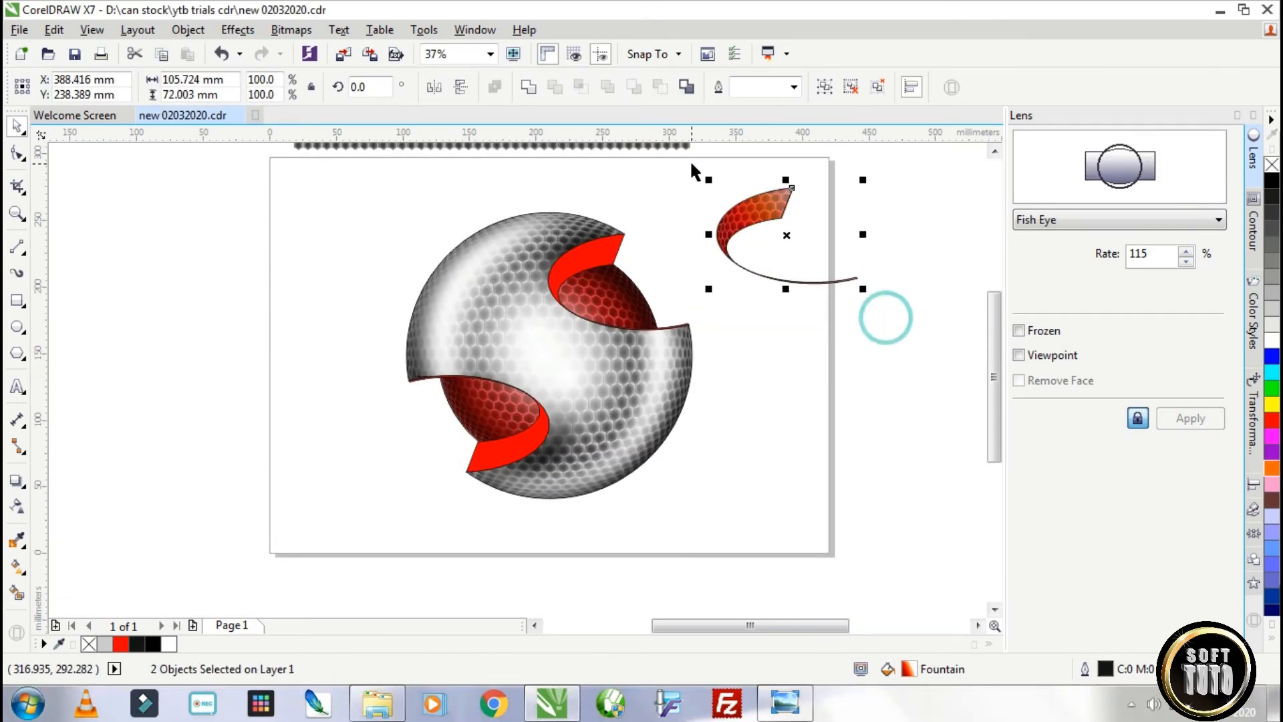
pyautogui.click(820, 88)
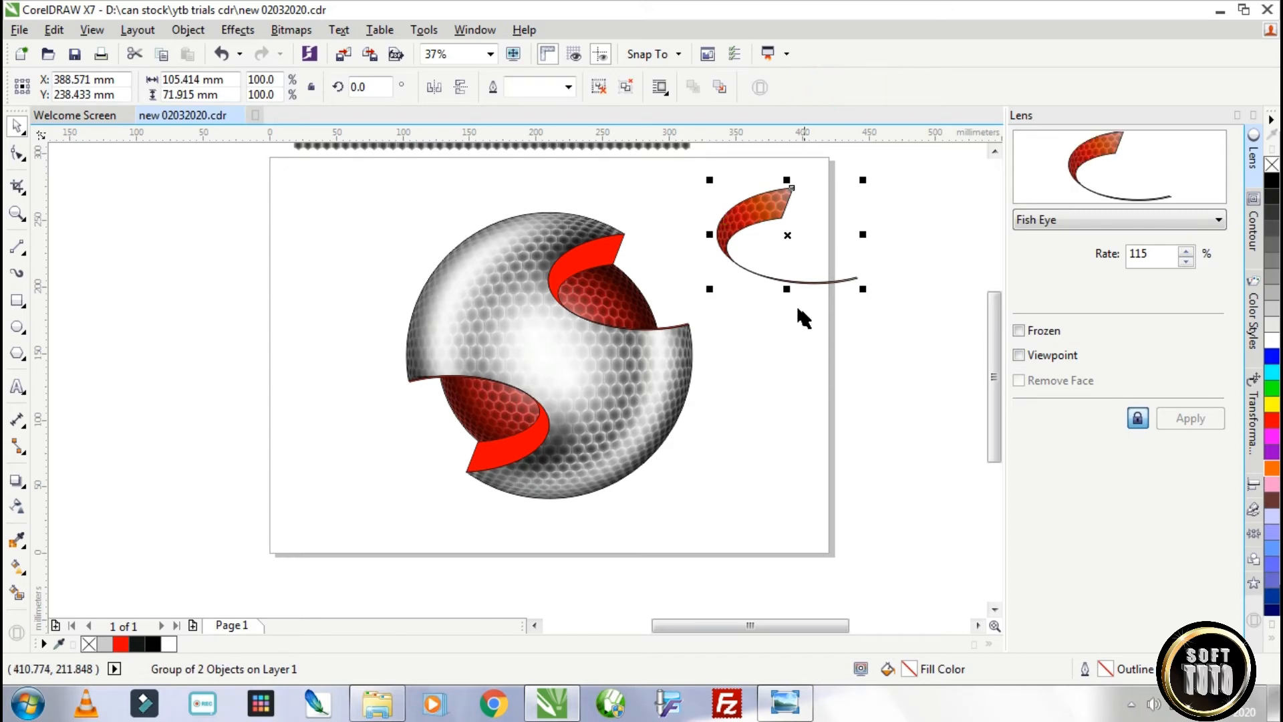
pyautogui.rightClick(755, 206)
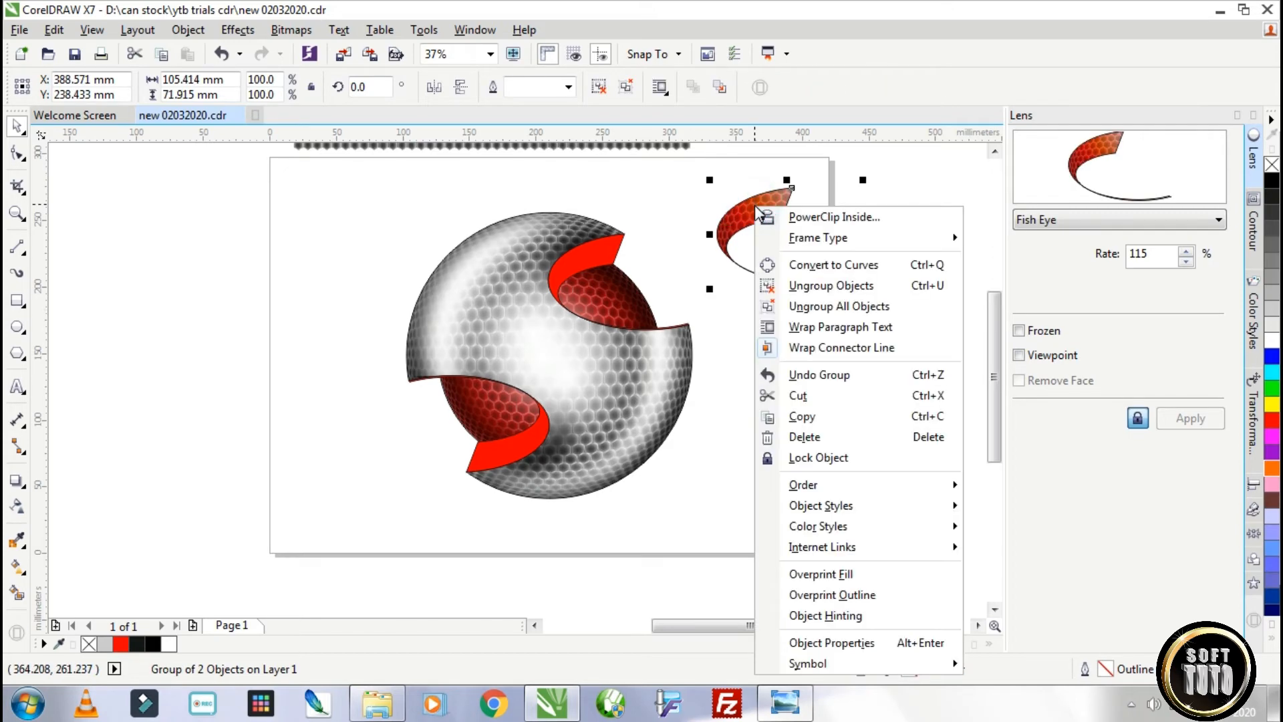
pyautogui.click(814, 217)
pyautogui.click(594, 252)
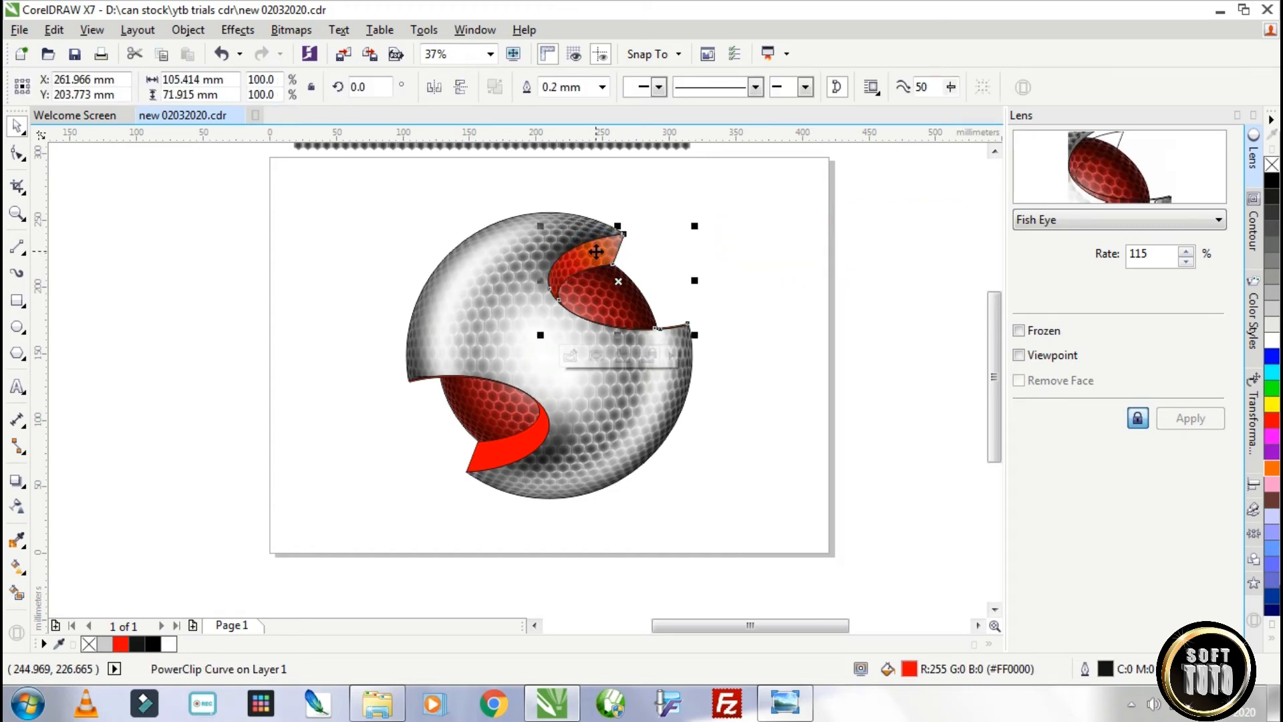
# Remove the outline from the honeycomb-filled upper crescent.
pyautogui.rightClick(1271, 165)
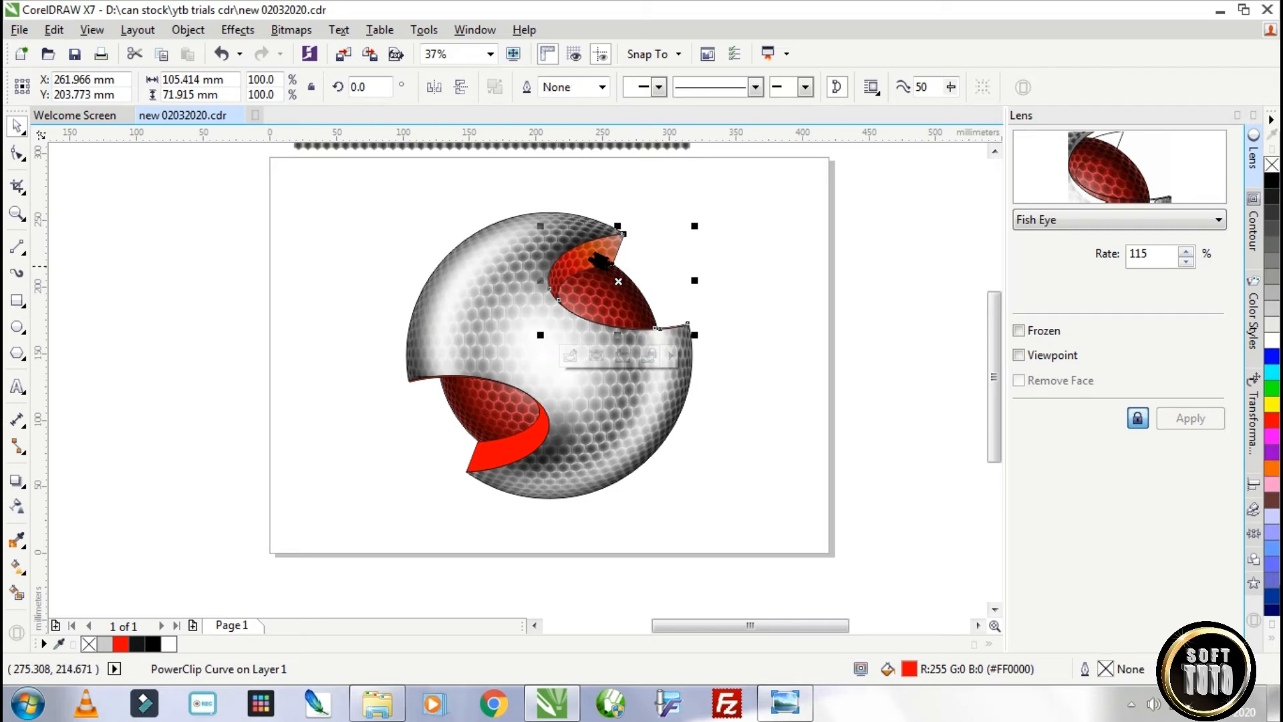
pyautogui.scroll(3, 595, 259)
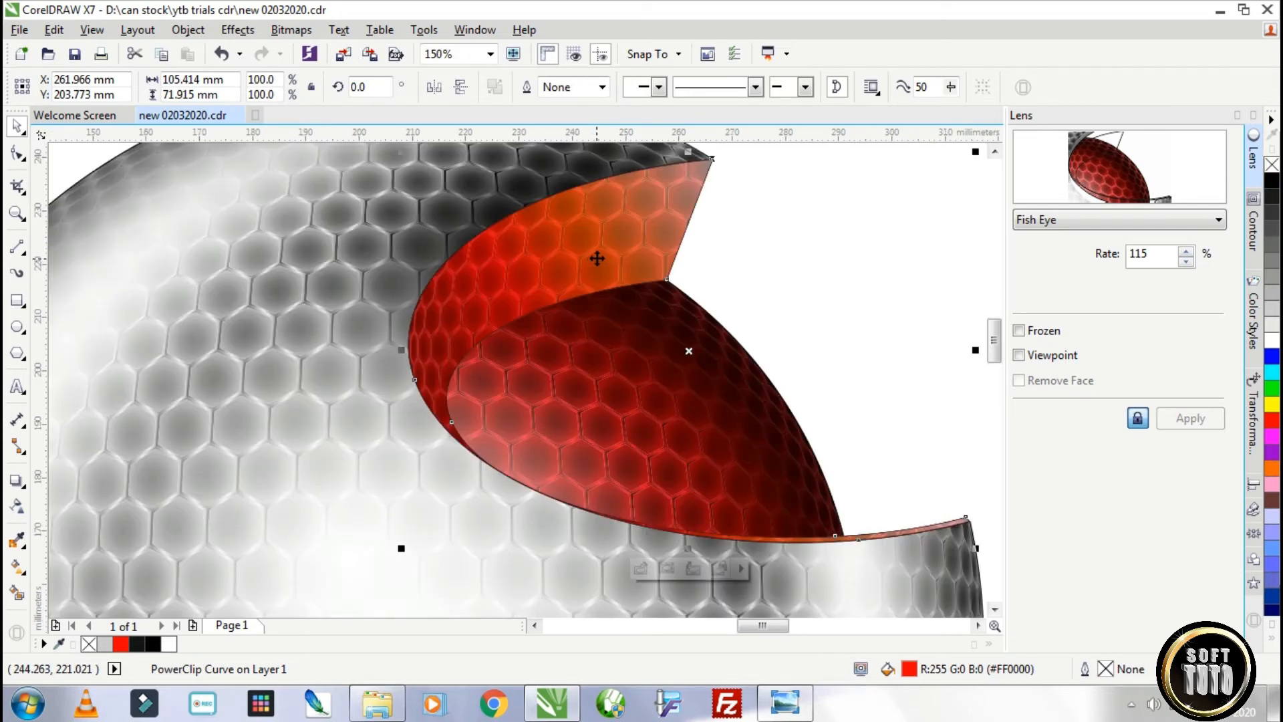
pyautogui.scroll(-1, 596, 254)
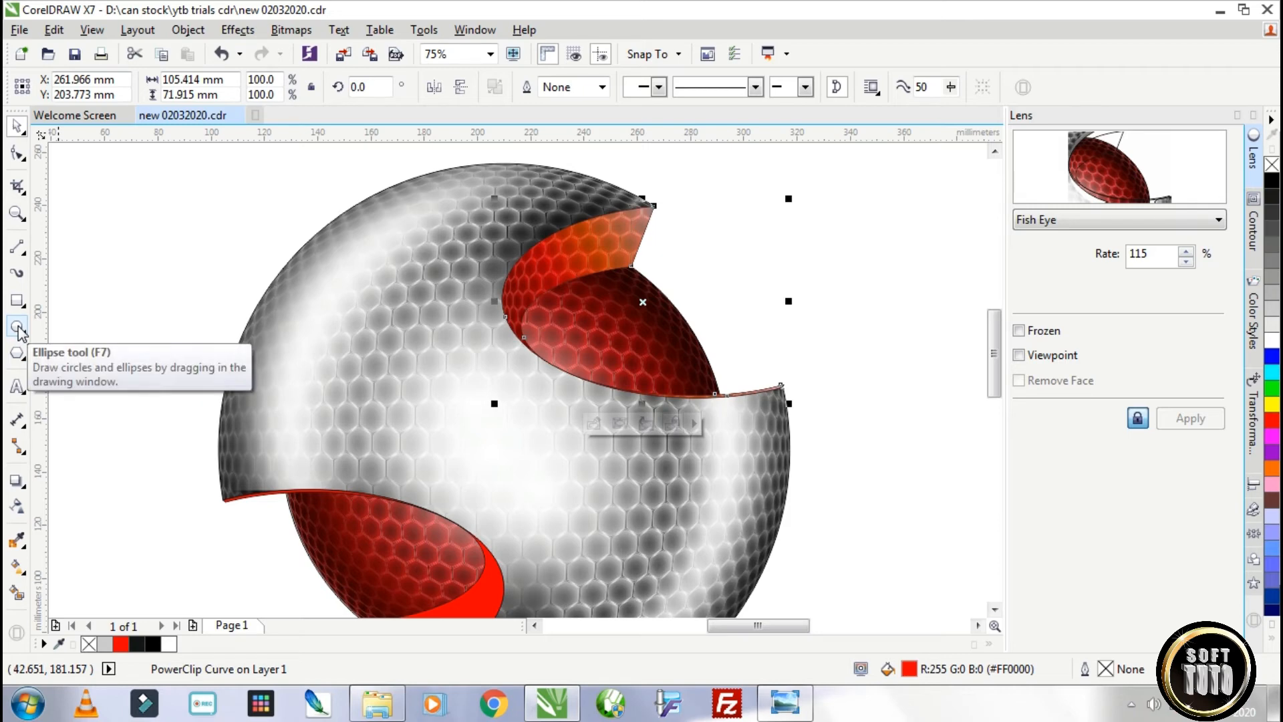
# Copy a spare ellipse from beside the page onto the sphere's upper red opening, tilted about 5°.
pyautogui.scroll(-1, 190, 390)
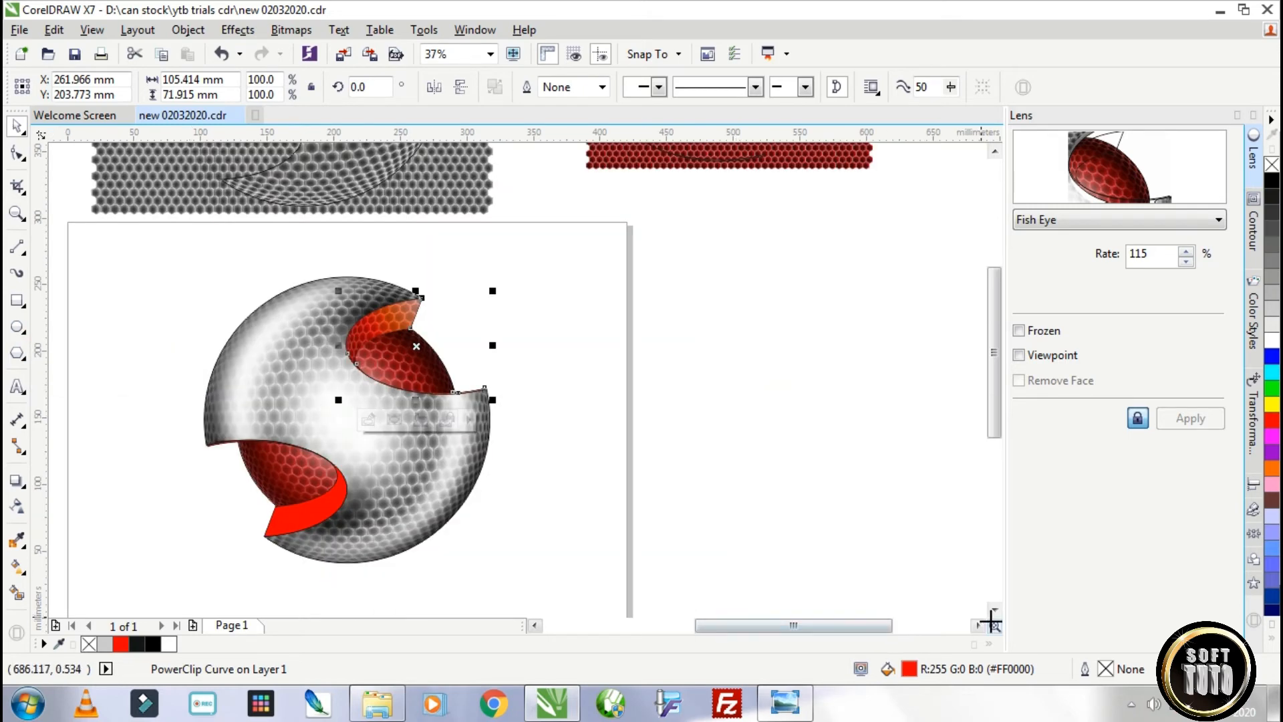
pyautogui.moveTo(994, 624)
pyautogui.mouseDown()
pyautogui.moveTo(914, 616)
pyautogui.moveTo(992, 624)
pyautogui.mouseUp()
pyautogui.click(180, 165)
pyautogui.click(181, 166)
pyautogui.moveTo(182, 166); pyautogui.dragTo(775, 361)
pyautogui.rightClick(646, 387)
pyautogui.scroll(-3, 647, 401)
pyautogui.scroll(3, 696, 391)
pyautogui.scroll(2, 773, 364)
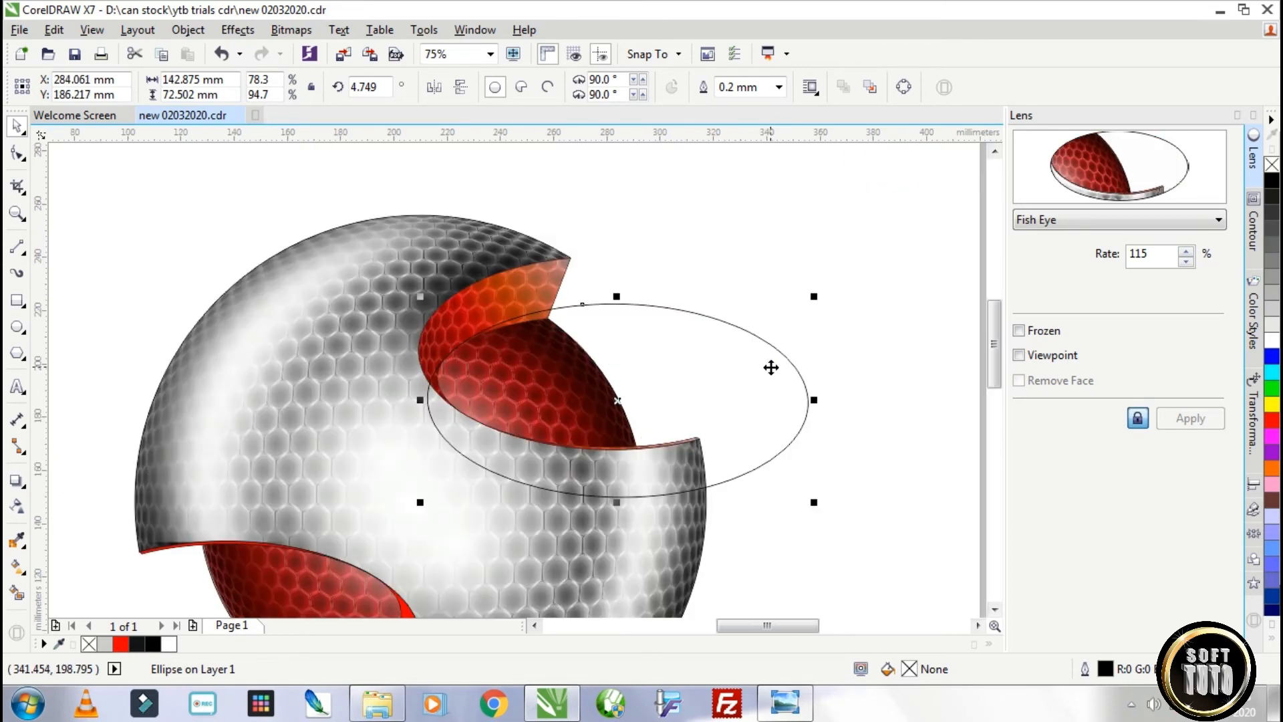
# Rotate the ellipse clockwise over the upper red opening and offset a second ellipse below it.
pyautogui.click(770, 355)
pyautogui.moveTo(813, 295); pyautogui.dragTo(751, 374)
pyautogui.moveTo(823, 319); pyautogui.dragTo(815, 335)
pyautogui.click(755, 369)
pyautogui.moveTo(754, 383); pyautogui.dragTo(788, 521)
# Cut one ellipse with the other to leave a crescent about 142 × 53 mm, and fill it black.
pyautogui.keyDown('shift'); pyautogui.click(735, 340); pyautogui.keyUp('shift')
pyautogui.click(611, 87)
pyautogui.click(814, 247)
pyautogui.click(717, 344)
pyautogui.click(1271, 181)
# Convert the black crescent to a 300 dpi RGB bitmap with transparent background and soften it with Gaussian Blur.
pyautogui.click(291, 29)
pyautogui.click(343, 49)
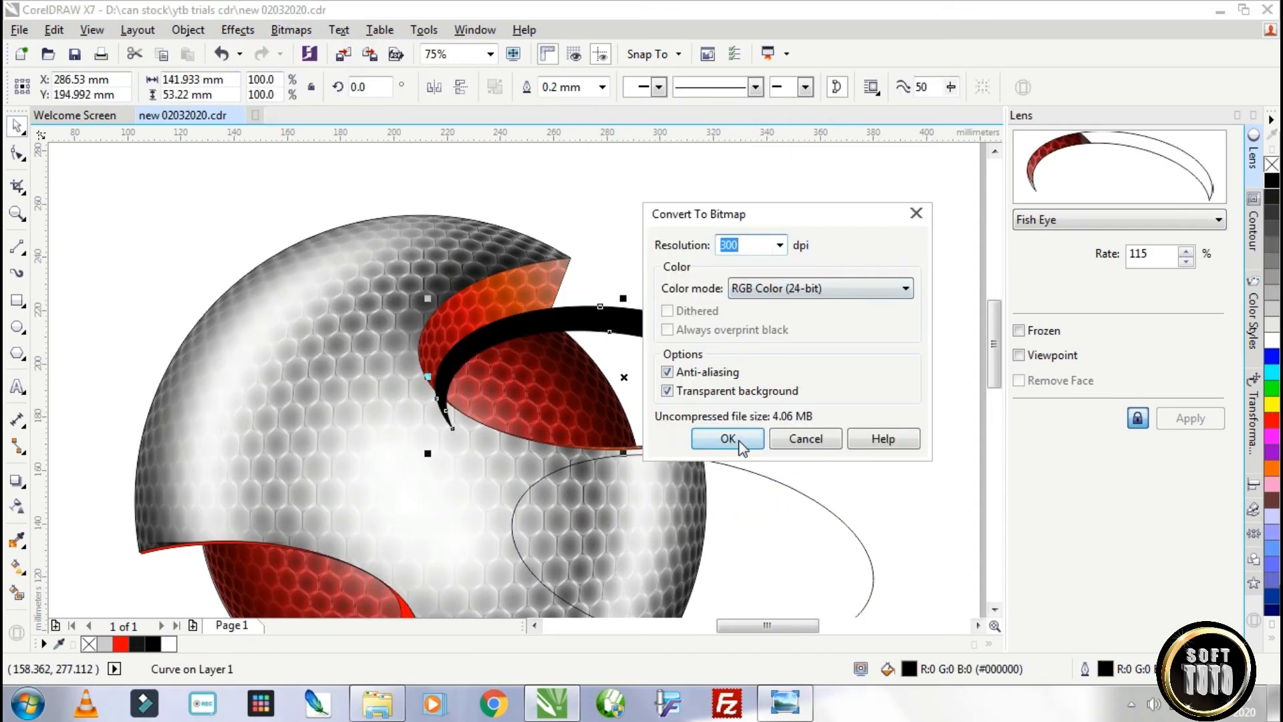
pyautogui.click(739, 438)
pyautogui.click(291, 30)
pyautogui.moveTo(344, 435)
pyautogui.click(528, 453)
pyautogui.moveTo(627, 491); pyautogui.dragTo(603, 496)
pyautogui.click(743, 560)
# PowerClip the blurred black crescent inside the red honeycomb sphere.
pyautogui.rightClick(648, 315)
pyautogui.click(698, 270)
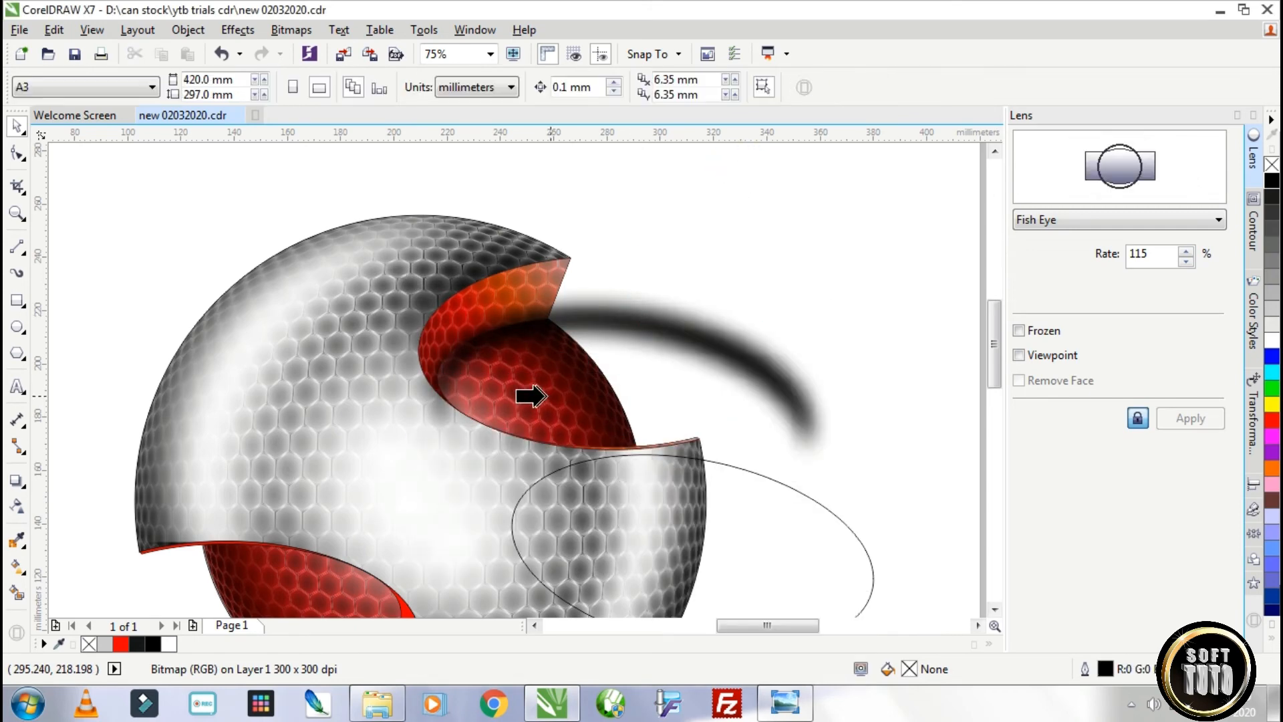
pyautogui.click(543, 395)
pyautogui.click(620, 388)
pyautogui.click(560, 366)
pyautogui.scroll(-1, 594, 335)
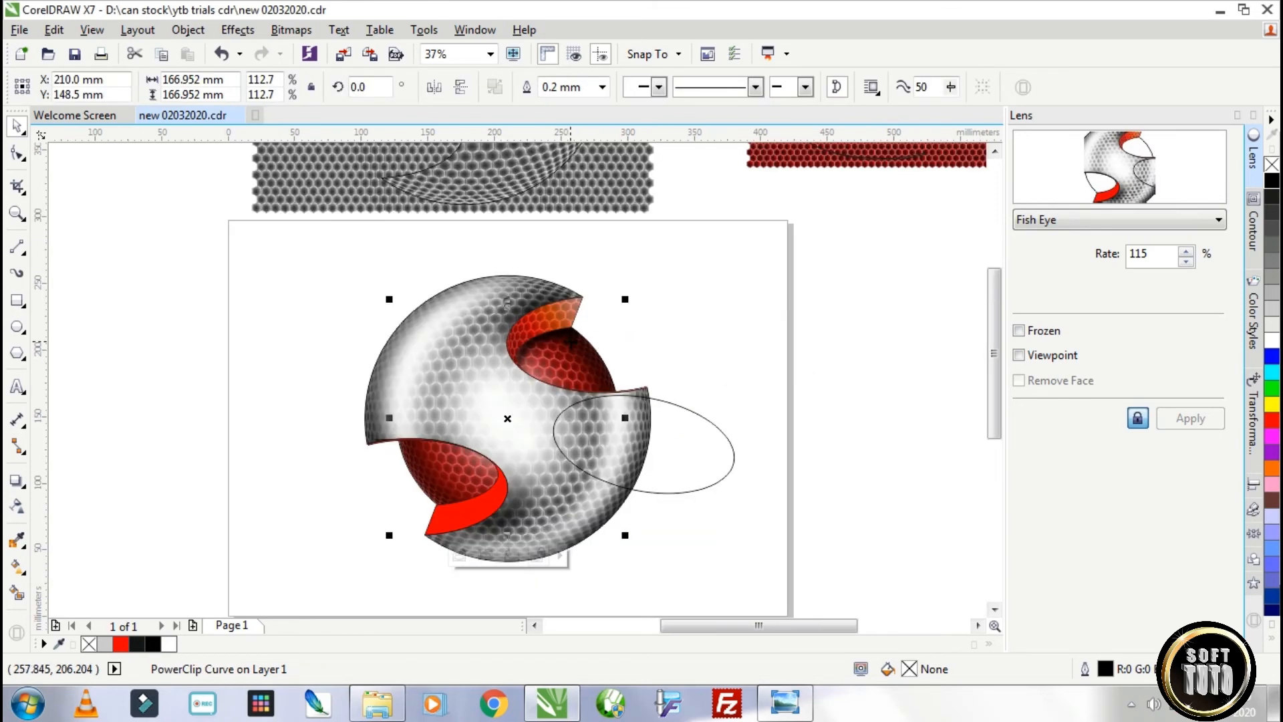
# Edit the red sphere's clipped contents, copying the blurred black crescent to the lower opening turned 180°, and finish editing.
pyautogui.doubleClick(563, 343)
pyautogui.click(642, 333)
pyautogui.click(642, 333)
pyautogui.moveTo(723, 301); pyautogui.dragTo(733, 313)
pyautogui.moveTo(669, 347); pyautogui.dragTo(475, 476)
pyautogui.rightClick(475, 476)
pyautogui.click(461, 86)
pyautogui.moveTo(403, 507); pyautogui.dragTo(423, 499)
pyautogui.click(423, 498)
pyautogui.moveTo(324, 418); pyautogui.dragTo(321, 398)
pyautogui.keyDown('ctrl'); pyautogui.click(831, 340); pyautogui.keyUp('ctrl')
pyautogui.click(1236, 119)
# Place two overlapping ellipses over the upper red opening and tilt the lower one to about 344°.
pyautogui.click(800, 430)
pyautogui.moveTo(799, 430); pyautogui.dragTo(769, 371)
pyautogui.moveTo(633, 381)
pyautogui.mouseDown()
pyautogui.moveTo(615, 374)
pyautogui.moveTo(623, 381)
pyautogui.mouseUp()
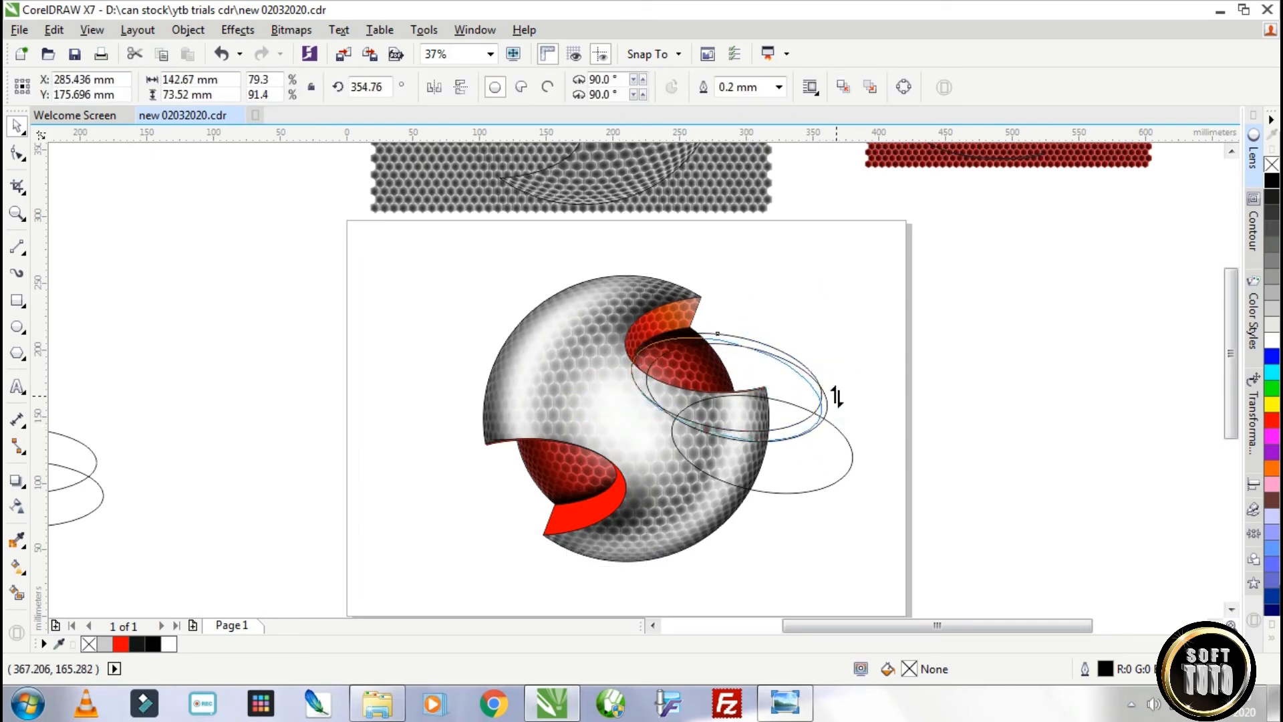
pyautogui.click(876, 336)
pyautogui.click(651, 371)
pyautogui.moveTo(652, 371)
pyautogui.mouseDown()
pyautogui.moveTo(641, 383)
pyautogui.moveTo(628, 351)
pyautogui.moveTo(650, 353)
pyautogui.mouseUp()
pyautogui.scroll(5, 642, 383)
pyautogui.scroll(-1, 892, 363)
pyautogui.click(1000, 393)
pyautogui.moveTo(1123, 317); pyautogui.dragTo(1137, 354)
pyautogui.moveTo(1030, 398); pyautogui.dragTo(1030, 431)
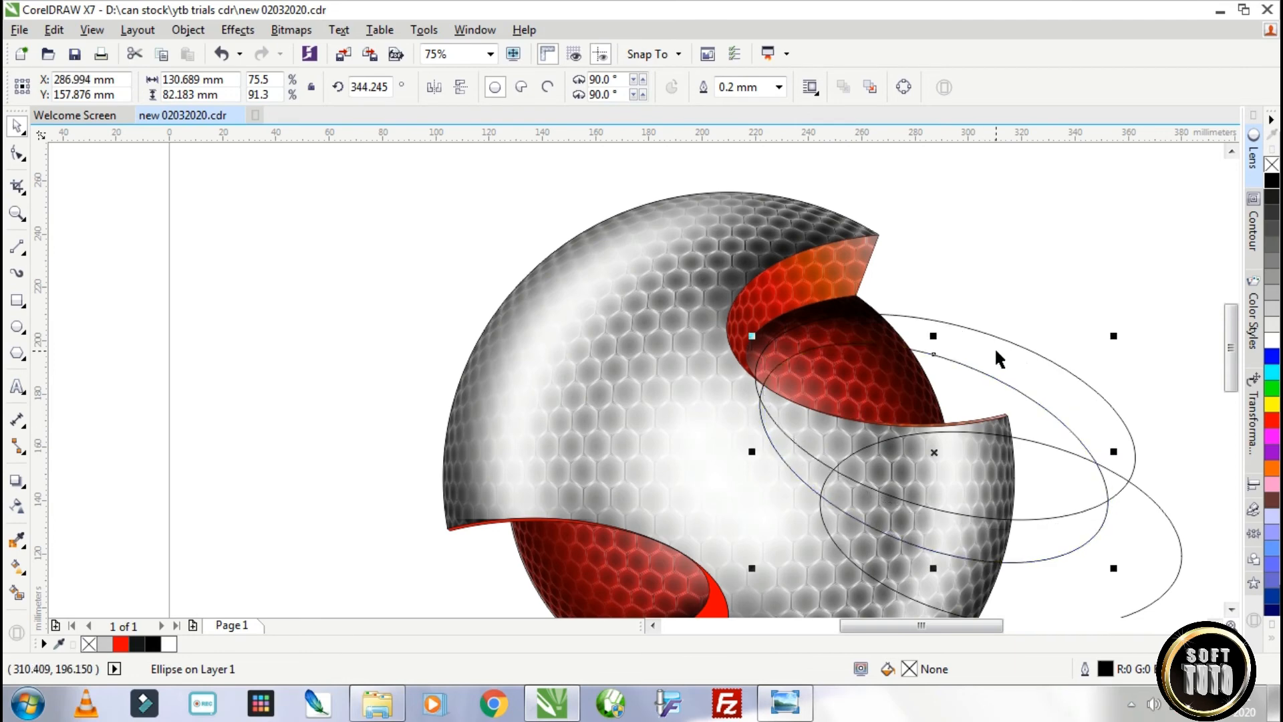
# Trim the upper ellipse with the lower one into a crescent about 143 × 70 mm and fill it red.
pyautogui.keyDown('shift'); pyautogui.click(1071, 380); pyautogui.keyUp('shift')
pyautogui.click(555, 87)
pyautogui.click(1271, 419)
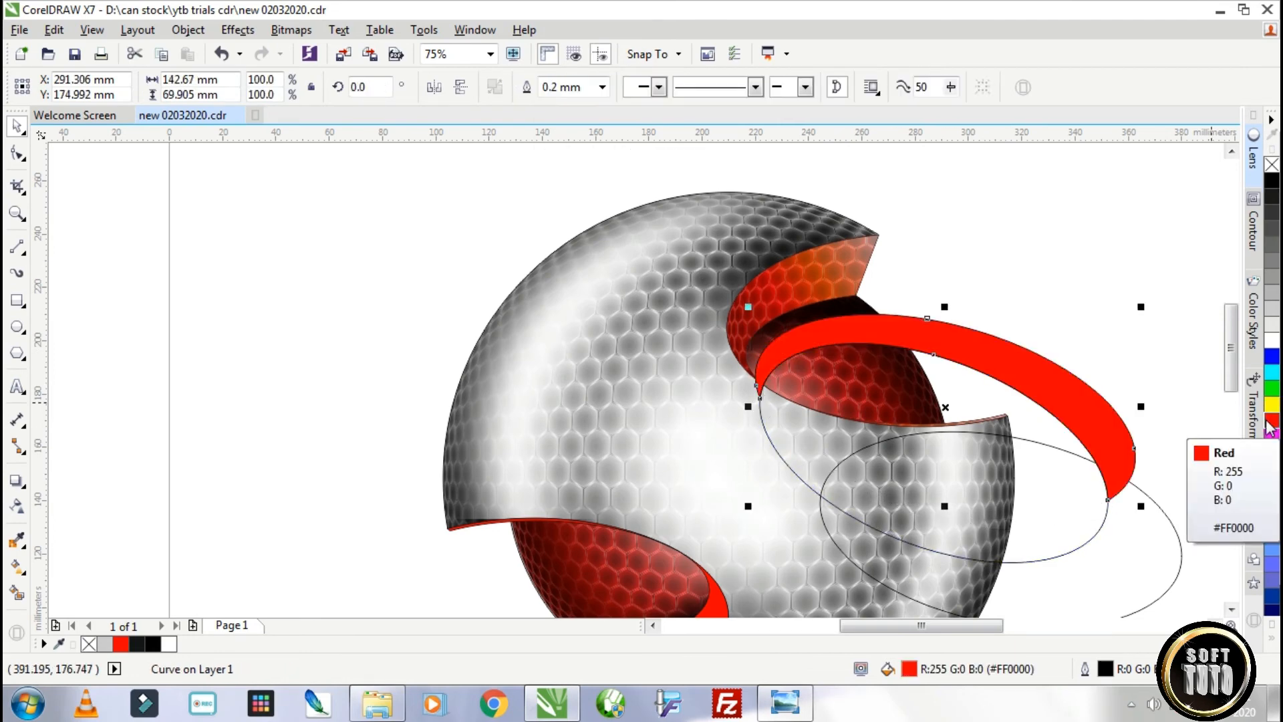
# Apply a linear gradient along the red crescent, running through red, orange, yellow and white.
pyautogui.click(1272, 468)
pyautogui.click(16, 568)
pyautogui.moveTo(808, 337); pyautogui.dragTo(962, 340)
pyautogui.moveTo(1272, 403); pyautogui.dragTo(961, 341)
pyautogui.moveTo(807, 336); pyautogui.dragTo(759, 379)
pyautogui.click(1271, 420)
pyautogui.moveTo(1271, 467)
pyautogui.mouseDown()
pyautogui.moveTo(822, 402)
pyautogui.moveTo(822, 366)
pyautogui.mouseUp()
pyautogui.moveTo(1272, 403); pyautogui.dragTo(874, 357)
pyautogui.moveTo(1272, 339); pyautogui.dragTo(933, 346)
pyautogui.click(15, 127)
# Fade the gradient crescent's left end with transparency and remove its outline, moving the spare ellipse aside.
pyautogui.click(17, 506)
pyautogui.moveTo(785, 346); pyautogui.dragTo(759, 387)
pyautogui.click(17, 127)
pyautogui.rightClick(1272, 166)
pyautogui.moveTo(929, 407); pyautogui.dragTo(972, 504)
pyautogui.hotkey('ctrl', 'z')
pyautogui.moveTo(1078, 518); pyautogui.dragTo(1123, 571)
pyautogui.rightClick(796, 339)
pyautogui.click(1004, 176)
# Convert the gradient crescent to a 300 dpi RGB bitmap with transparent background and apply a Gaussian Blur.
pyautogui.click(286, 30)
pyautogui.click(347, 51)
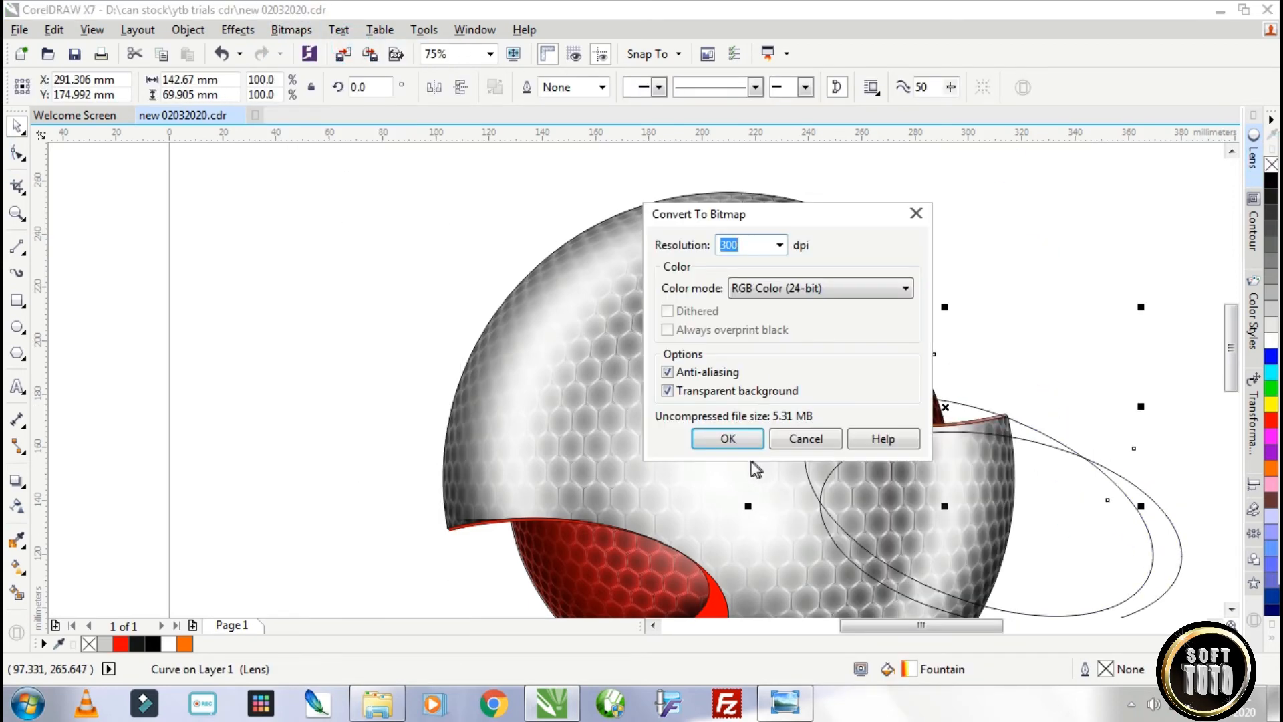
pyautogui.click(728, 435)
pyautogui.click(291, 30)
pyautogui.moveTo(308, 435)
pyautogui.click(535, 456)
pyautogui.moveTo(405, 359); pyautogui.dragTo(423, 347)
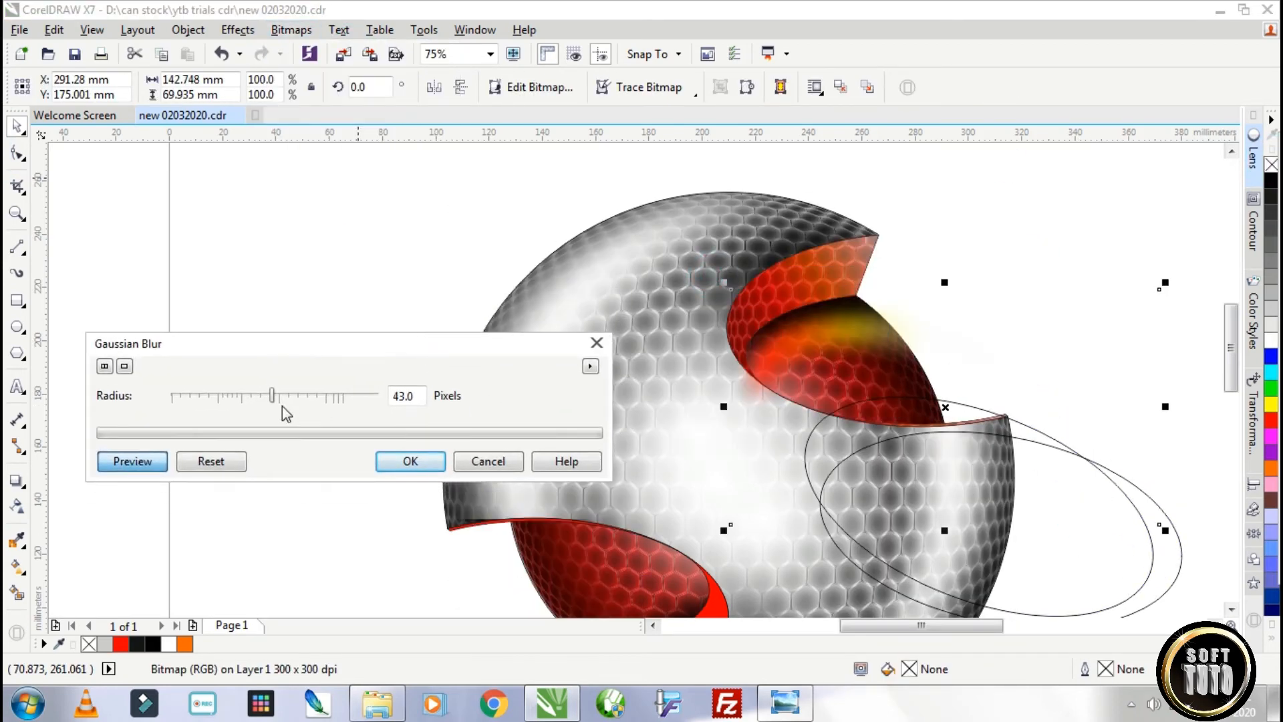
pyautogui.moveTo(273, 397); pyautogui.dragTo(287, 401)
pyautogui.click(411, 461)
# Copy the glow to the lower opening inside the red sphere, and move the two ellipses left of the page.
pyautogui.click(592, 566)
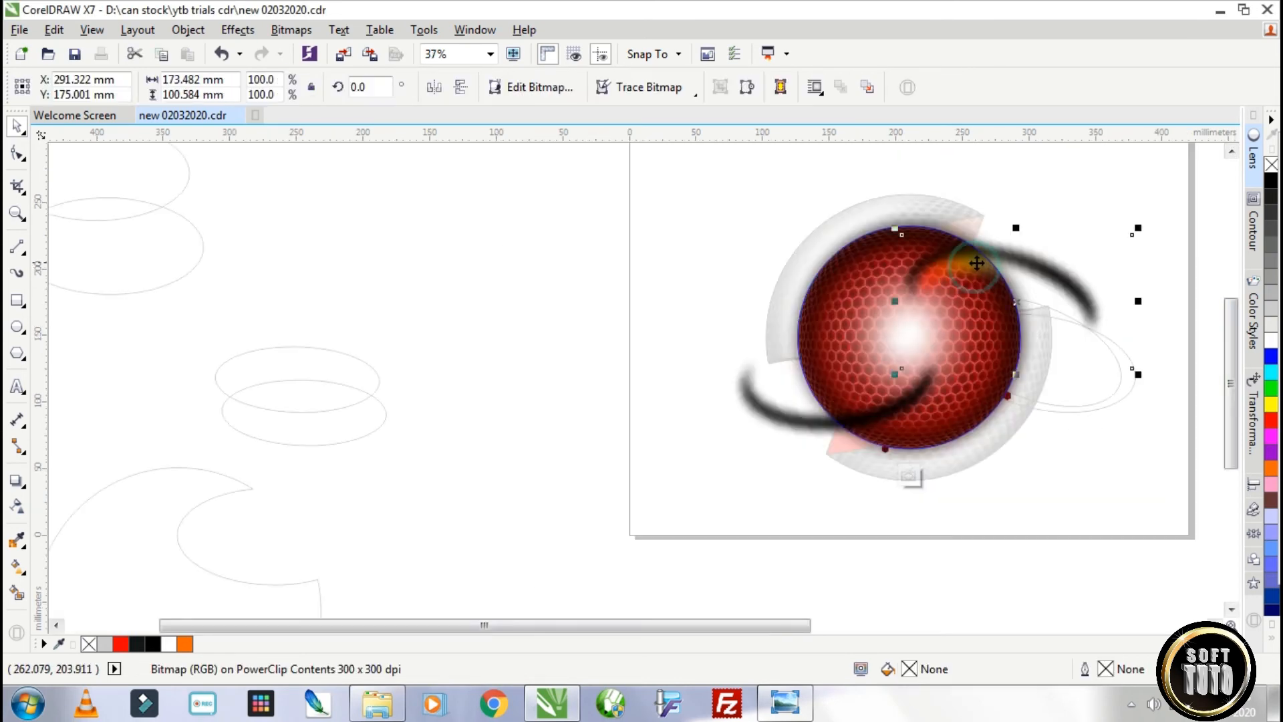
pyautogui.moveTo(882, 314); pyautogui.dragTo(809, 414)
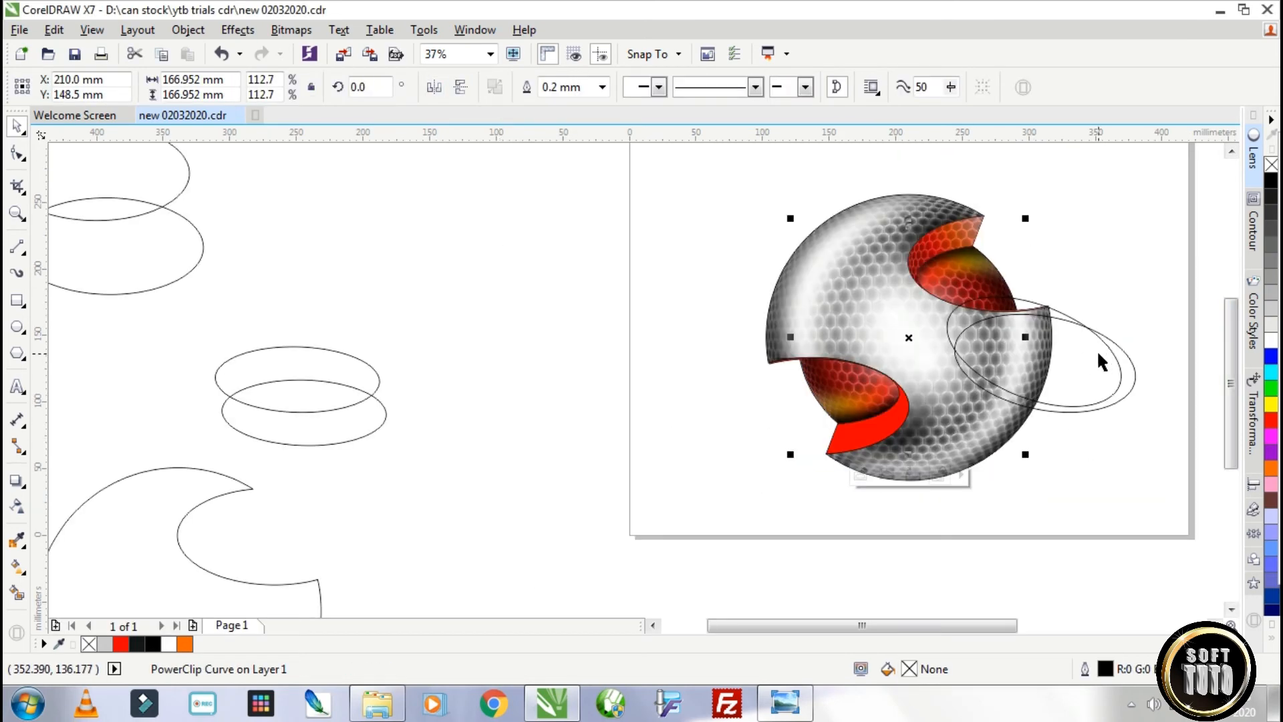
pyautogui.moveTo(1098, 353); pyautogui.dragTo(534, 342)
pyautogui.moveTo(1104, 365); pyautogui.dragTo(648, 459)
# Rotate the moved ellipse to about 16° and overlap two copies of it on the sphere's lower opening.
pyautogui.click(637, 452)
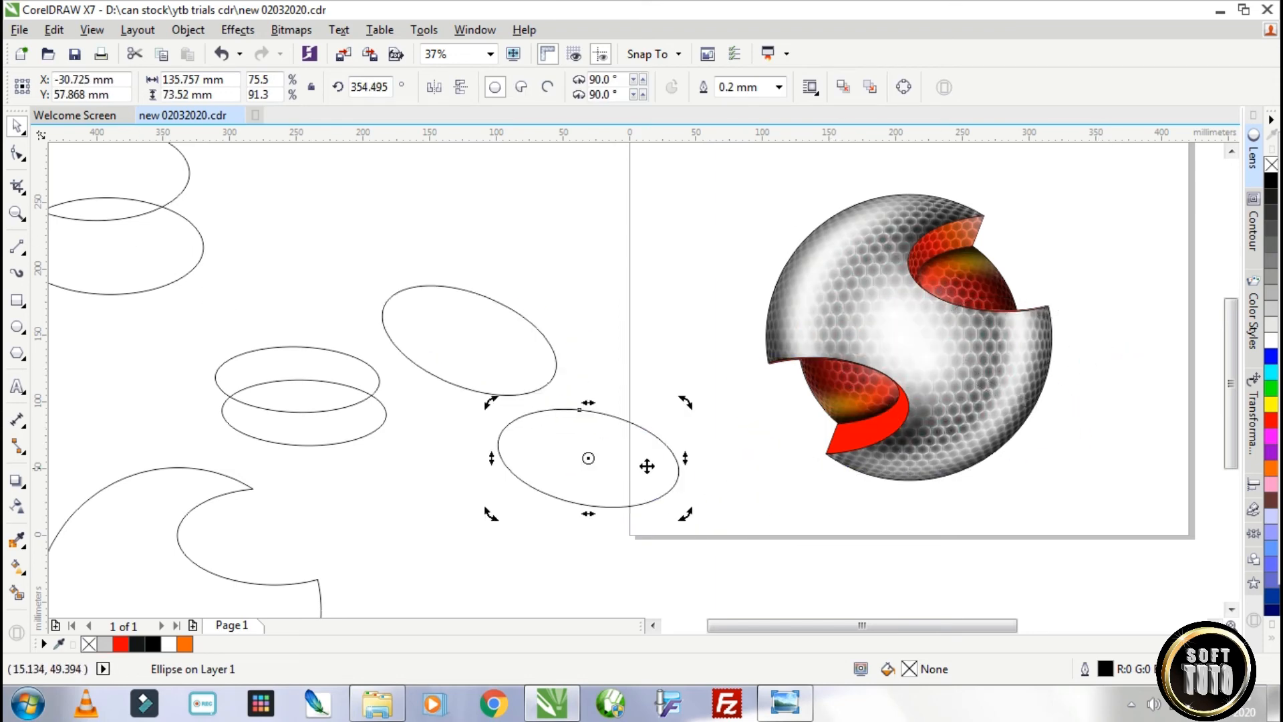
pyautogui.click(659, 438)
pyautogui.moveTo(682, 400); pyautogui.dragTo(652, 340)
pyautogui.moveTo(628, 459); pyautogui.dragTo(842, 438)
pyautogui.click(749, 453)
pyautogui.moveTo(701, 429); pyautogui.dragTo(701, 384)
pyautogui.moveTo(801, 429)
pyautogui.mouseDown()
pyautogui.moveTo(802, 447)
pyautogui.moveTo(793, 423)
pyautogui.mouseUp()
# Trim one ellipse with the other to leave a thin crescent outline over the lower opening.
pyautogui.keyDown('shift'); pyautogui.click(748, 382); pyautogui.keyUp('shift')
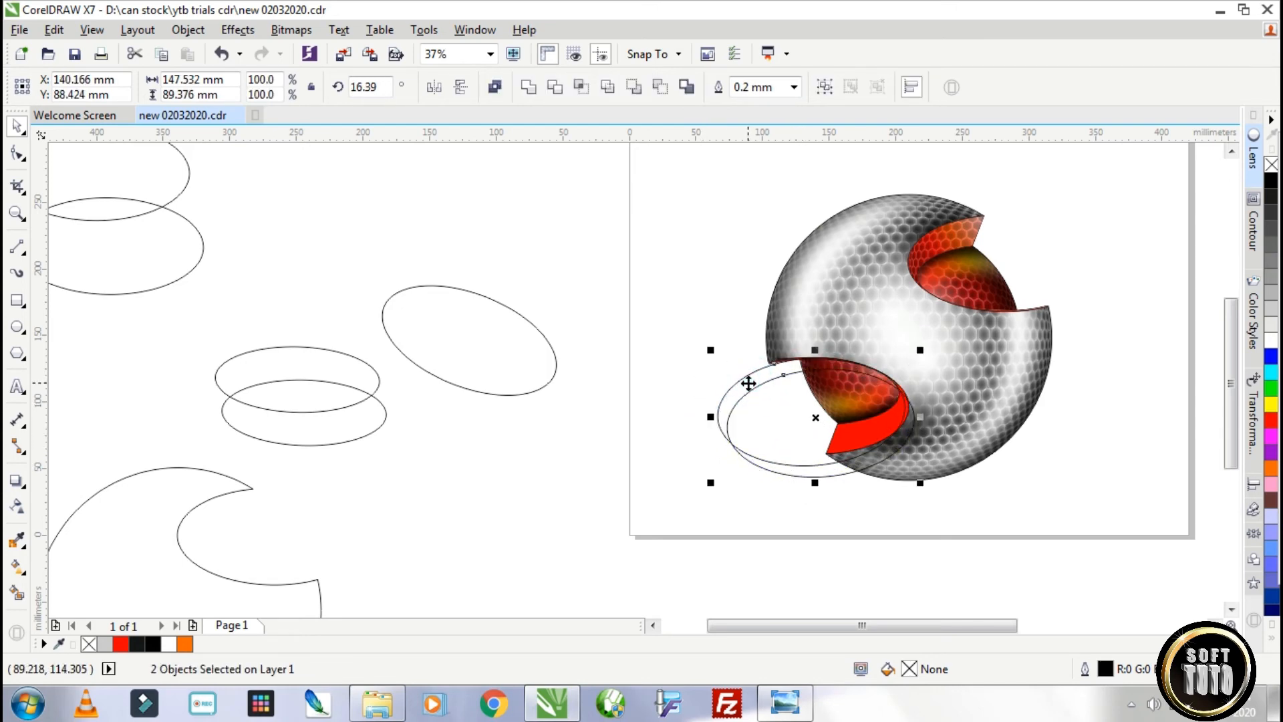
pyautogui.click(554, 87)
pyautogui.press('Delete')
# Smart-fill the crescent area inside the lower red opening, move the crescent outline aside and fill the new sliver black.
pyautogui.click(17, 593)
pyautogui.click(816, 365)
pyautogui.press('space')
pyautogui.moveTo(739, 381); pyautogui.dragTo(658, 474)
pyautogui.click(820, 364)
pyautogui.click(1271, 180)
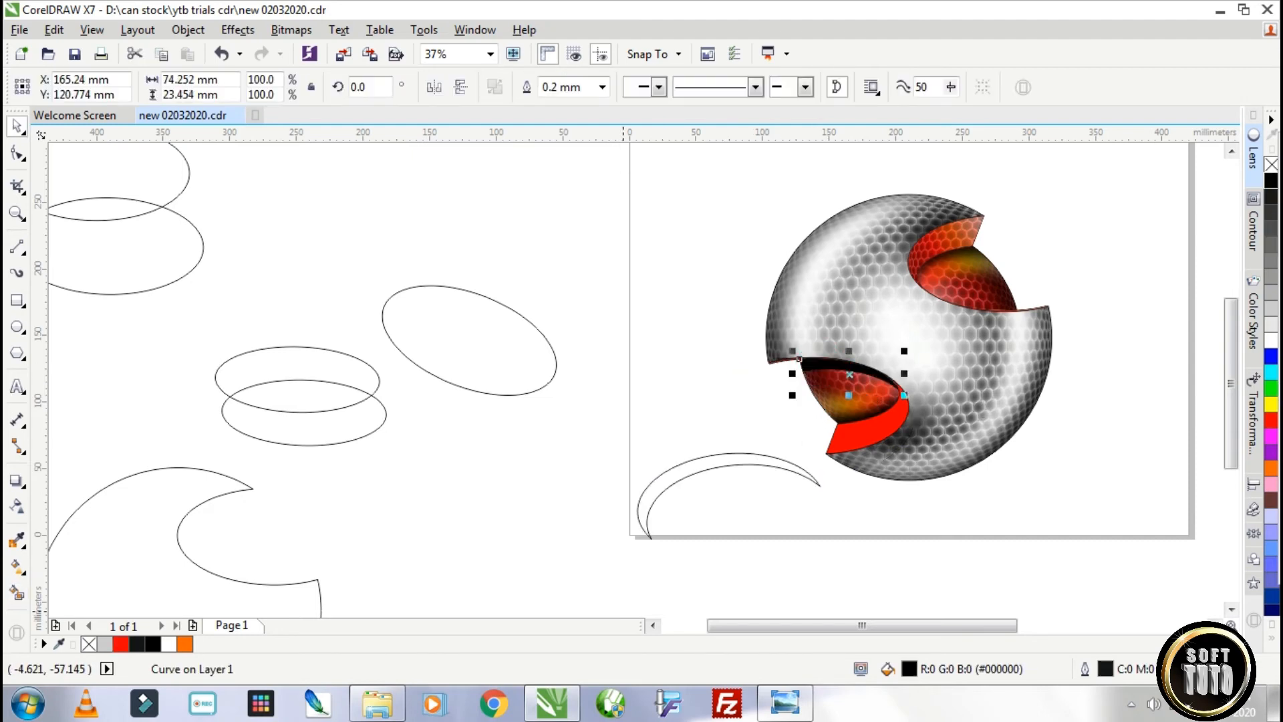
# Copy the black sliver to the empty area left of the sphere and convert the original to a 300 dpi bitmap.
pyautogui.moveTo(858, 366); pyautogui.dragTo(703, 392)
pyautogui.rightClick(703, 391)
pyautogui.click(846, 367)
pyautogui.click(292, 30)
pyautogui.click(331, 52)
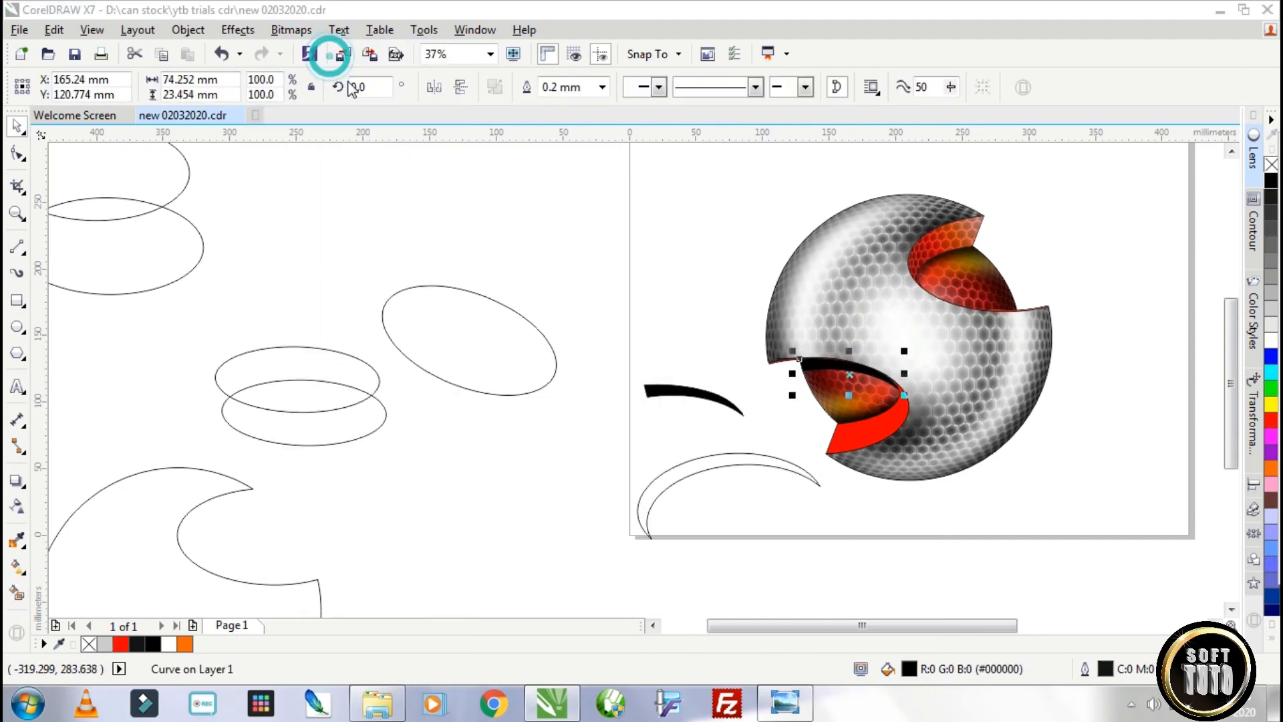
pyautogui.click(722, 443)
# Apply a Gaussian Blur with a 30-pixel radius to the sliver bitmap.
pyautogui.click(291, 30)
pyautogui.click(343, 429)
pyautogui.click(523, 455)
pyautogui.moveTo(750, 281); pyautogui.dragTo(585, 222)
pyautogui.moveTo(419, 275); pyautogui.dragTo(393, 283)
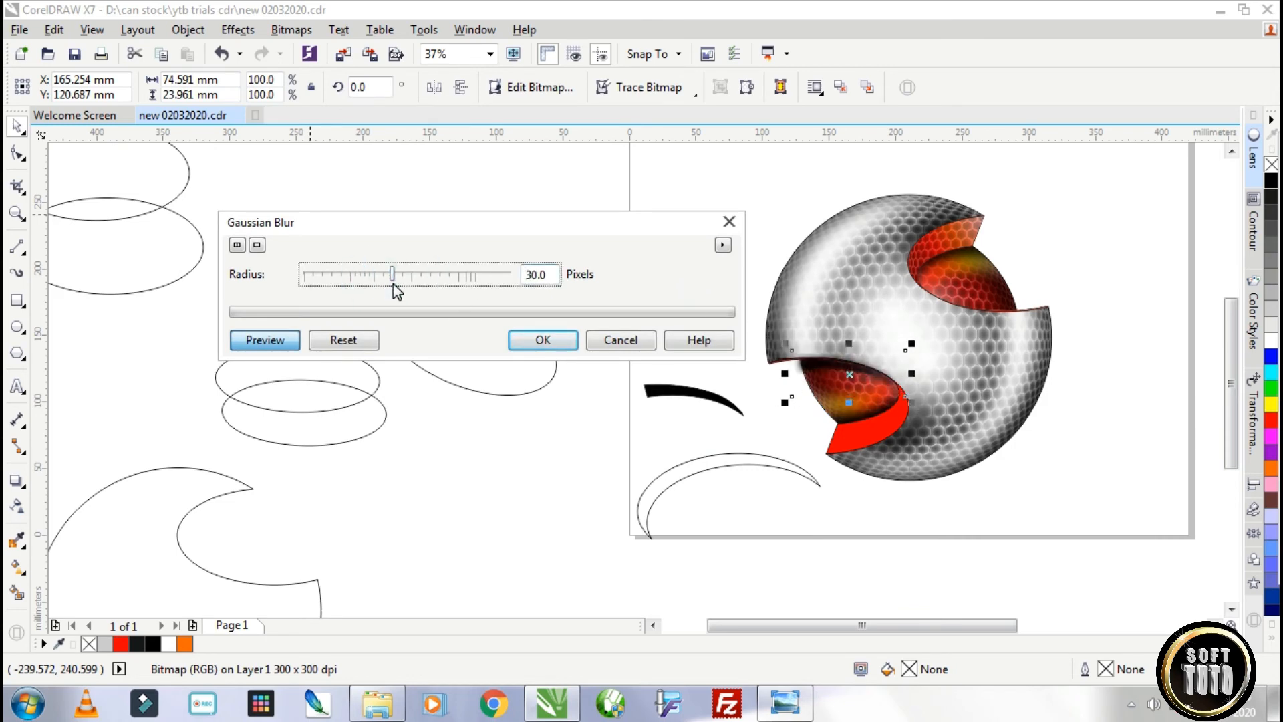
pyautogui.click(543, 340)
# PowerClip the blurred sliver inside the red sphere and open the sphere's contents for editing.
pyautogui.rightClick(829, 366)
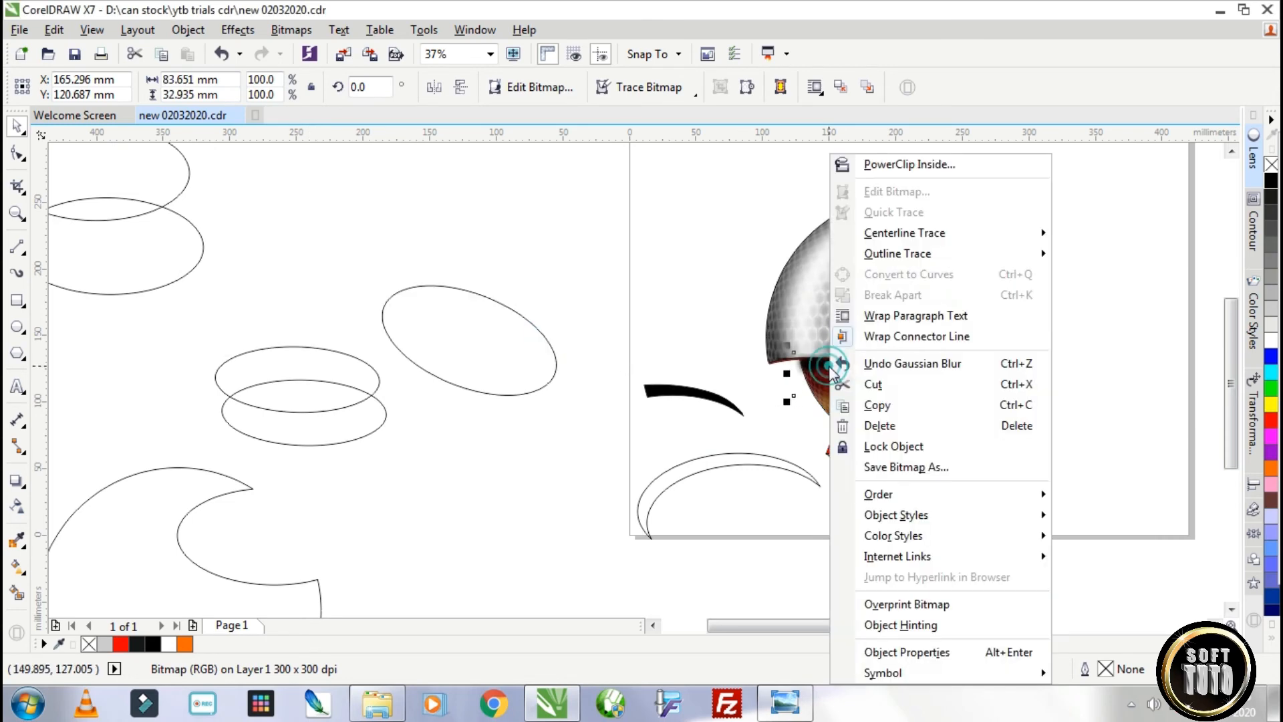
pyautogui.click(911, 164)
pyautogui.click(857, 370)
pyautogui.keyDown('ctrl'); pyautogui.click(857, 369); pyautogui.keyUp('ctrl')
# Copy the blurred sliver to the lower edge of the upper opening and finish editing the contents.
pyautogui.moveTo(862, 366); pyautogui.dragTo(959, 284)
pyautogui.rightClick(996, 299)
pyautogui.scroll(1, 1013, 318)
pyautogui.moveTo(899, 297); pyautogui.dragTo(906, 288)
pyautogui.keyDown('ctrl'); pyautogui.click(1051, 212); pyautogui.keyUp('ctrl')
pyautogui.scroll(-1, 1051, 212)
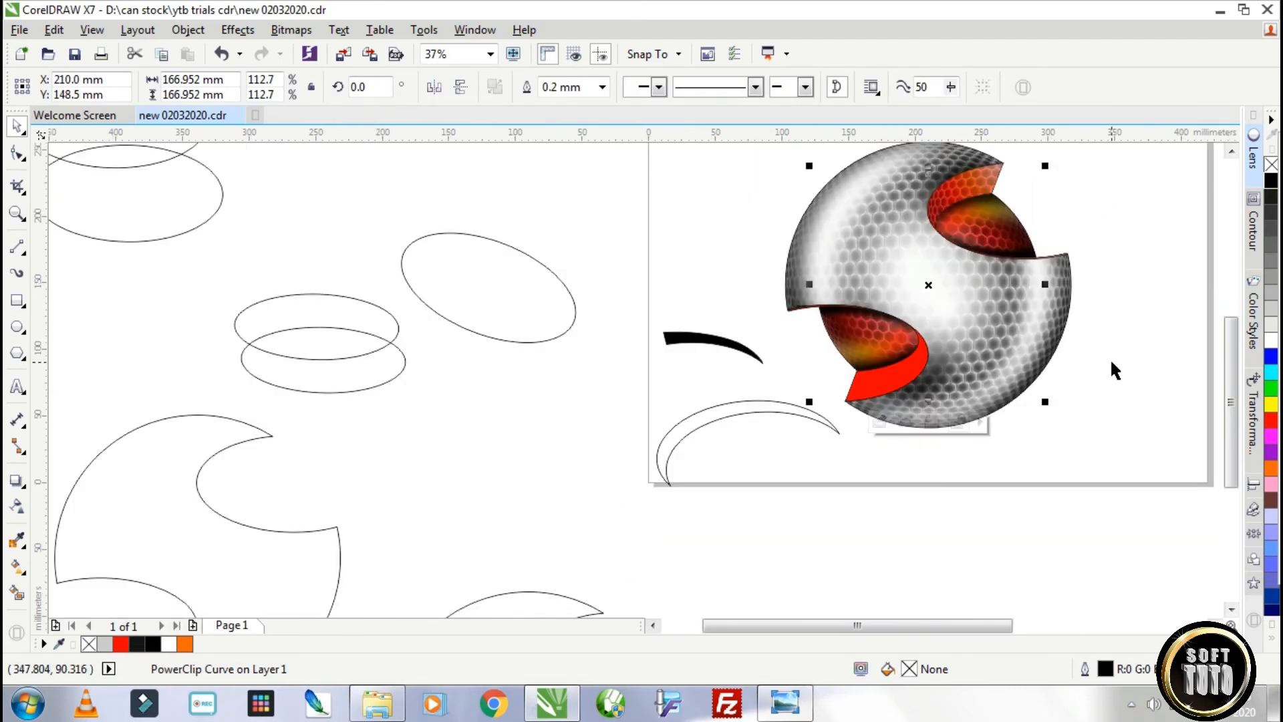
# Try an enlarged, rotated white copy of the black sliver without outline across the upper opening, and delete it.
pyautogui.moveTo(697, 338); pyautogui.dragTo(1100, 142)
pyautogui.rightClick(1000, 219)
pyautogui.click(1271, 339)
pyautogui.rightClick(1270, 165)
pyautogui.click(972, 215)
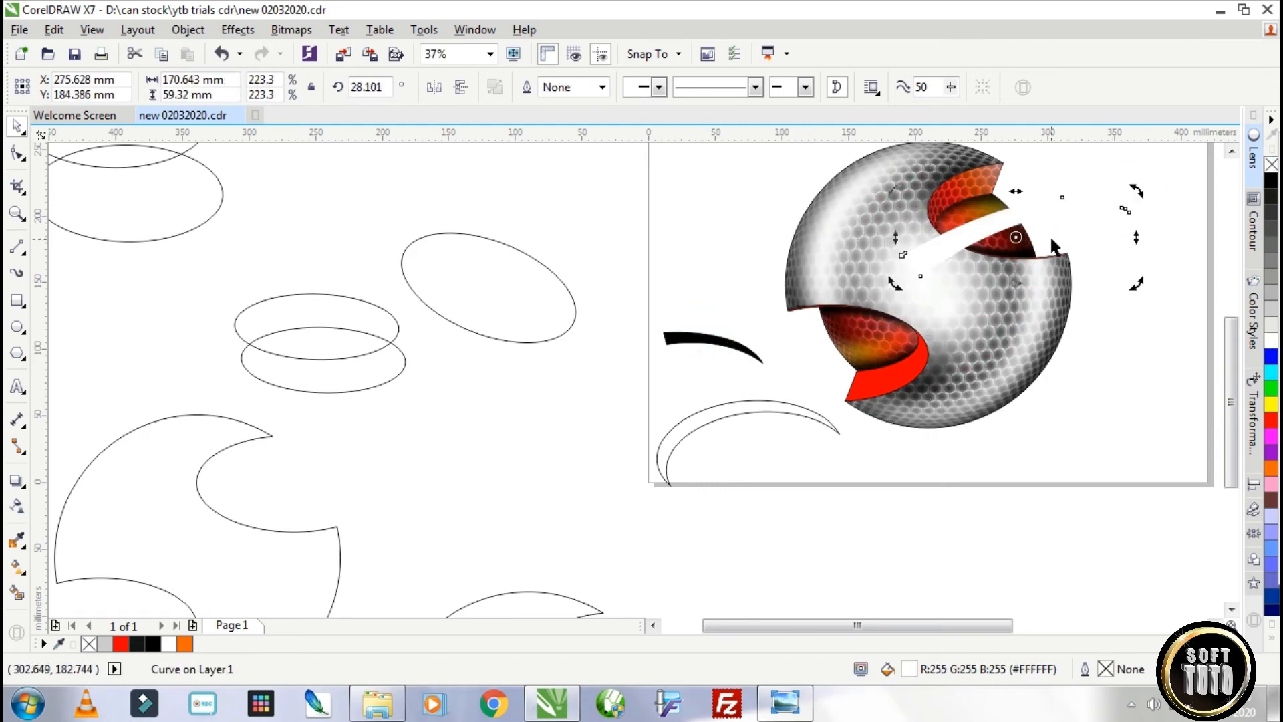
pyautogui.press('Delete')
# Copy the black sliver to the sphere's right tip, rotating and enlarging it to follow the outer edge.
pyautogui.moveTo(698, 338); pyautogui.dragTo(1040, 284)
pyautogui.rightClick(1039, 284)
pyautogui.click(1039, 284)
pyautogui.moveTo(1110, 272); pyautogui.dragTo(1092, 368)
pyautogui.moveTo(1063, 263); pyautogui.dragTo(1060, 223)
pyautogui.scroll(1, 1071, 281)
# Apply a linear transparency along the sliver at the right tip so it fades out downwards.
pyautogui.click(17, 506)
pyautogui.click(74, 87)
pyautogui.moveTo(1048, 423); pyautogui.dragTo(989, 292)
pyautogui.moveTo(1060, 224); pyautogui.dragTo(1042, 426)
pyautogui.moveTo(988, 292); pyautogui.dragTo(1088, 161)
pyautogui.click(16, 126)
# Copy the sliver from the right tip inward onto the sphere's lower right area, rotating it to about 240.3°.
pyautogui.moveTo(1066, 240); pyautogui.dragTo(1054, 298)
pyautogui.moveTo(1077, 223); pyautogui.dragTo(992, 292)
pyautogui.scroll(-1, 1065, 261)
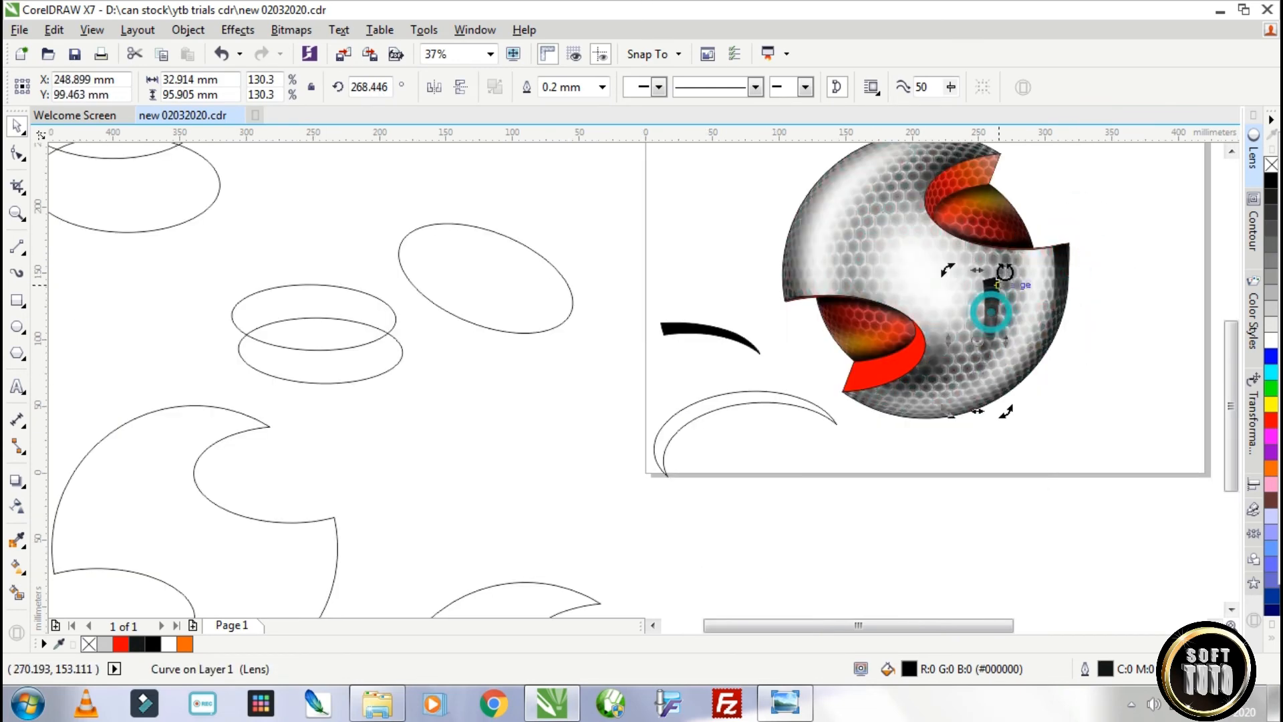
pyautogui.moveTo(1002, 273); pyautogui.dragTo(1026, 284)
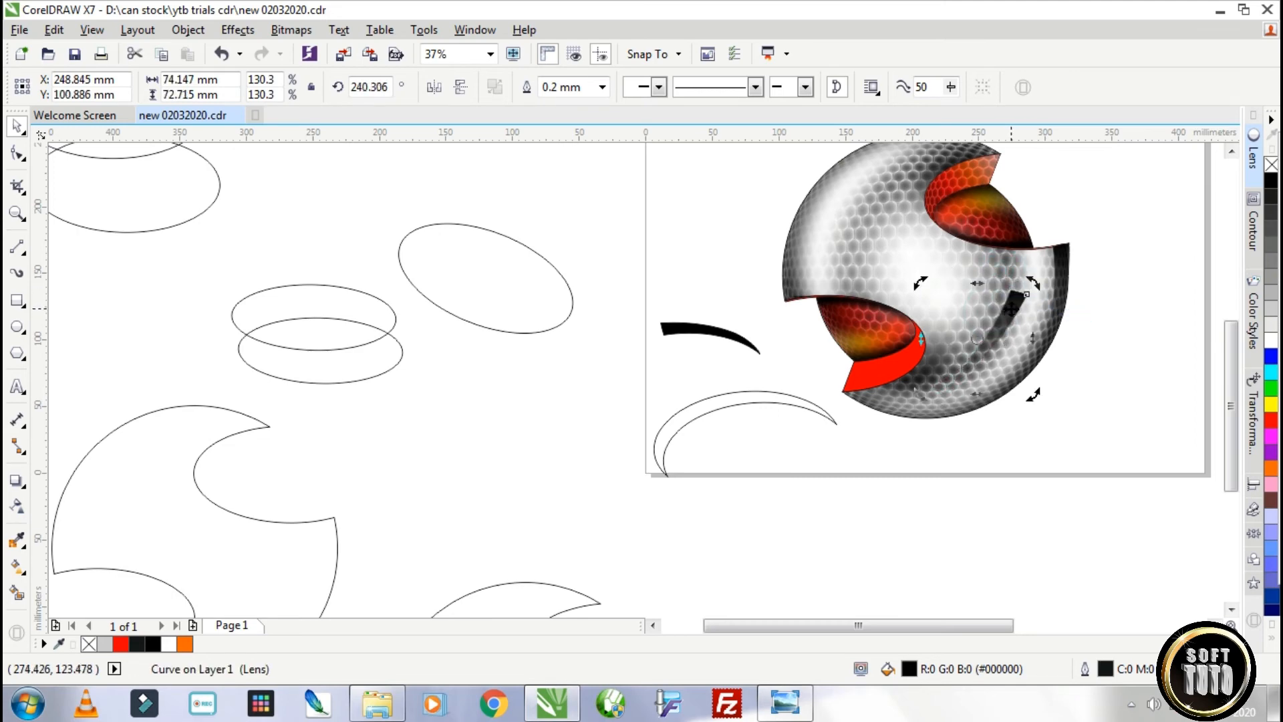
pyautogui.moveTo(1007, 325); pyautogui.dragTo(1000, 342)
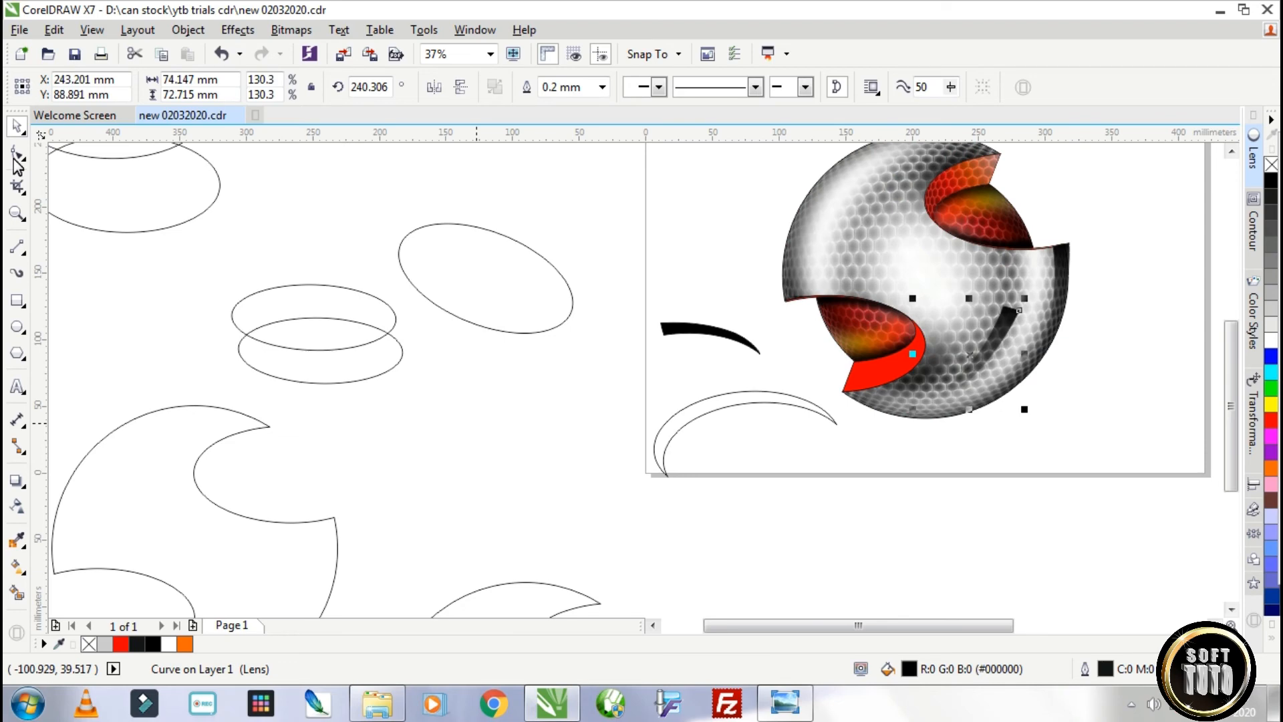
# Reshape the copied sliver's nodes into a rounded upper end and delete the surplus corner node.
pyautogui.click(16, 157)
pyautogui.moveTo(952, 413); pyautogui.dragTo(969, 383)
pyautogui.moveTo(1011, 327); pyautogui.dragTo(1026, 330)
pyautogui.scroll(2, 1018, 308)
pyautogui.moveTo(994, 280); pyautogui.dragTo(1053, 355)
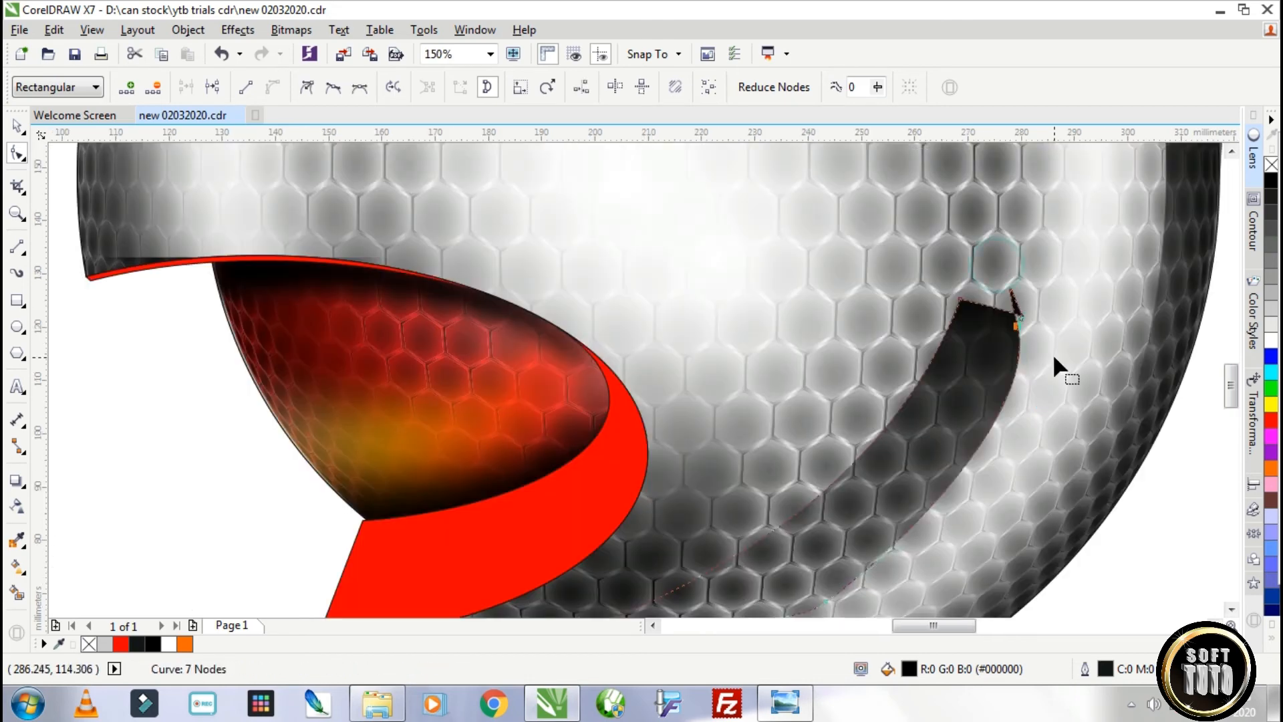
pyautogui.press('Delete')
pyautogui.scroll(-1, 1037, 347)
pyautogui.click(17, 126)
# Apply a linear transparency along the copied sliver, solid at its rounded upper end and fading out at its lower end.
pyautogui.click(17, 506)
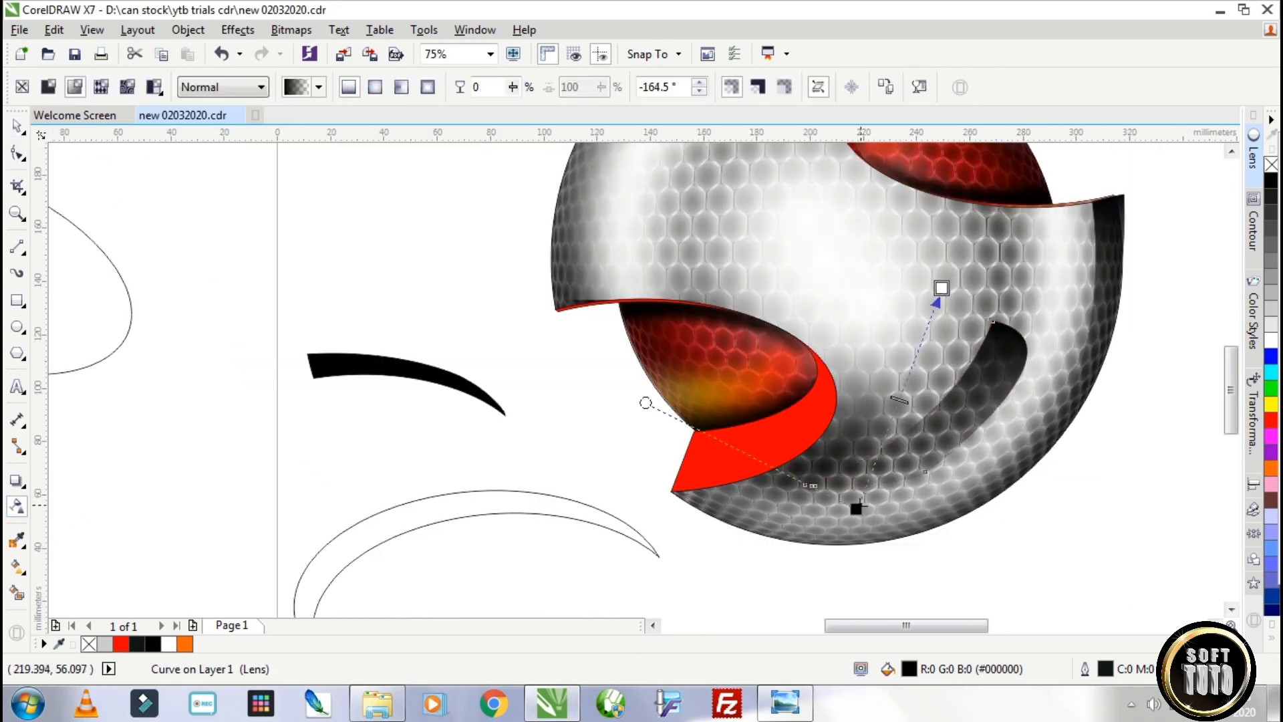
pyautogui.moveTo(856, 509); pyautogui.dragTo(935, 429)
pyautogui.moveTo(794, 407); pyautogui.dragTo(792, 480)
pyautogui.moveTo(941, 289); pyautogui.dragTo(949, 348)
pyautogui.moveTo(936, 428); pyautogui.dragTo(823, 482)
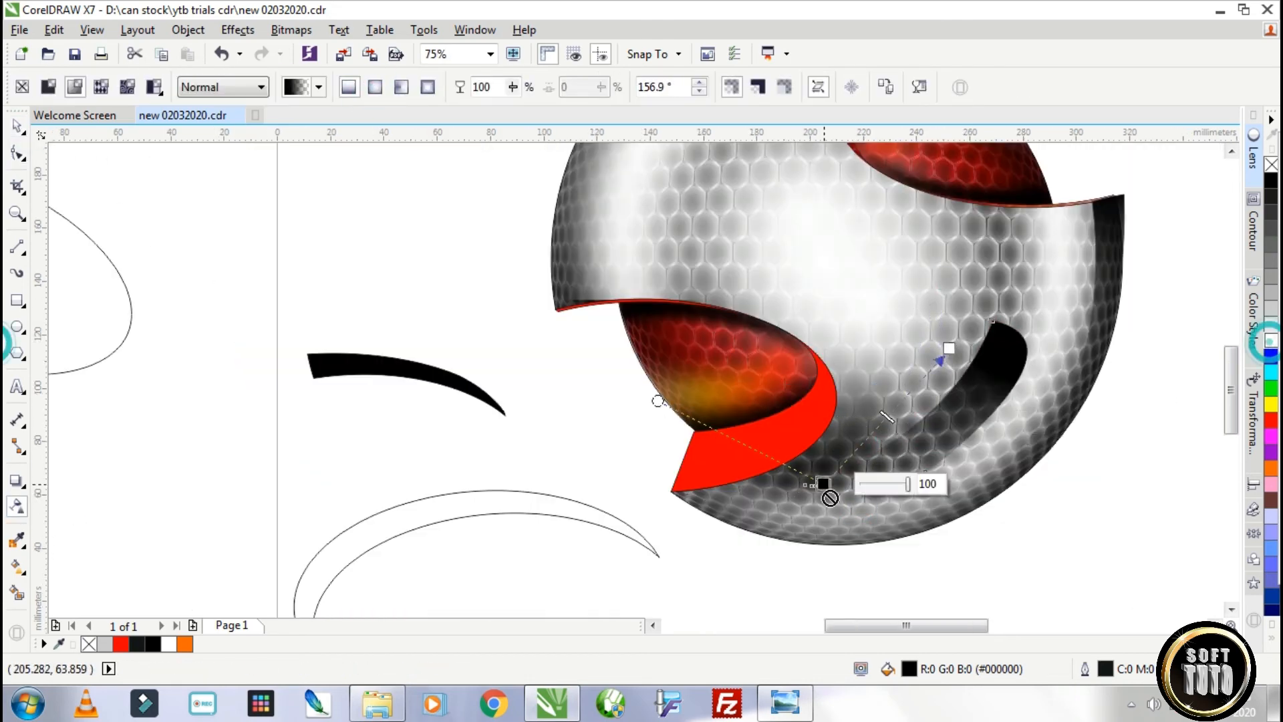
pyautogui.click(1272, 344)
pyautogui.moveTo(892, 414); pyautogui.dragTo(892, 413)
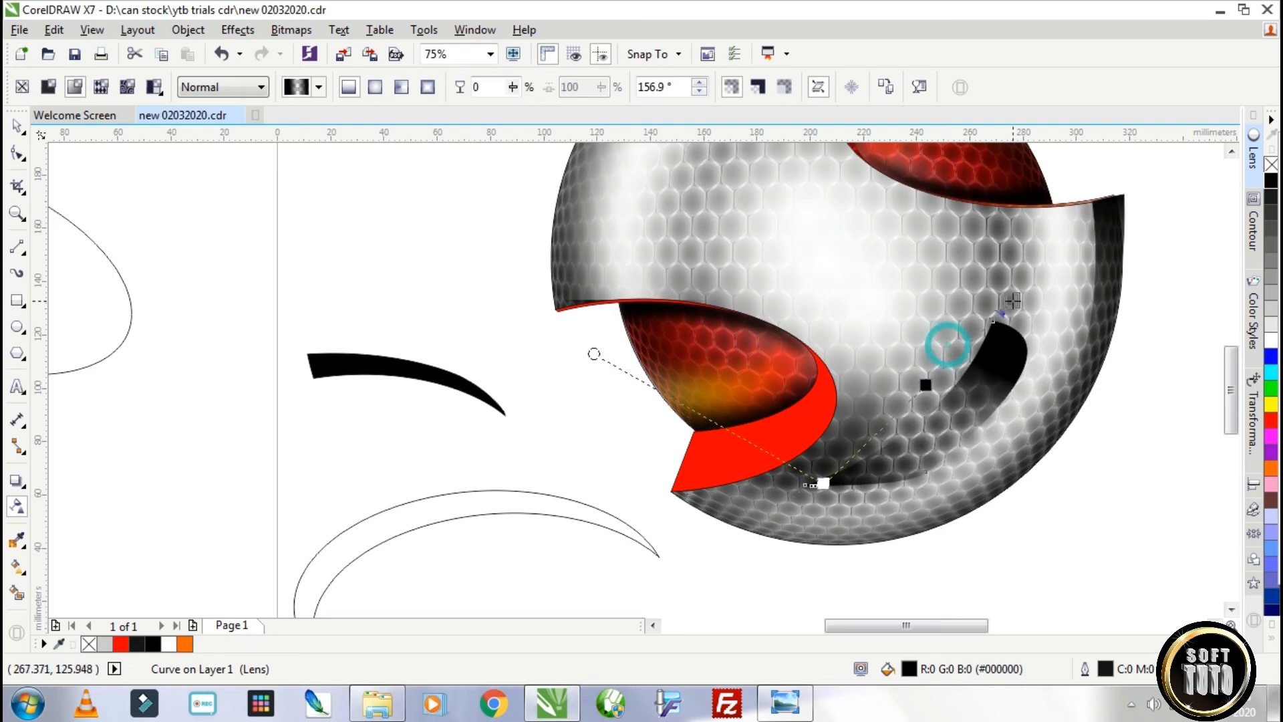
pyautogui.moveTo(949, 348); pyautogui.dragTo(989, 319)
pyautogui.click(17, 126)
# Convert the faded inner sliver to a 300 dpi RGB bitmap with transparent background and apply a Gaussian blur.
pyautogui.scroll(-1, 623, 211)
pyautogui.click(288, 30)
pyautogui.click(329, 49)
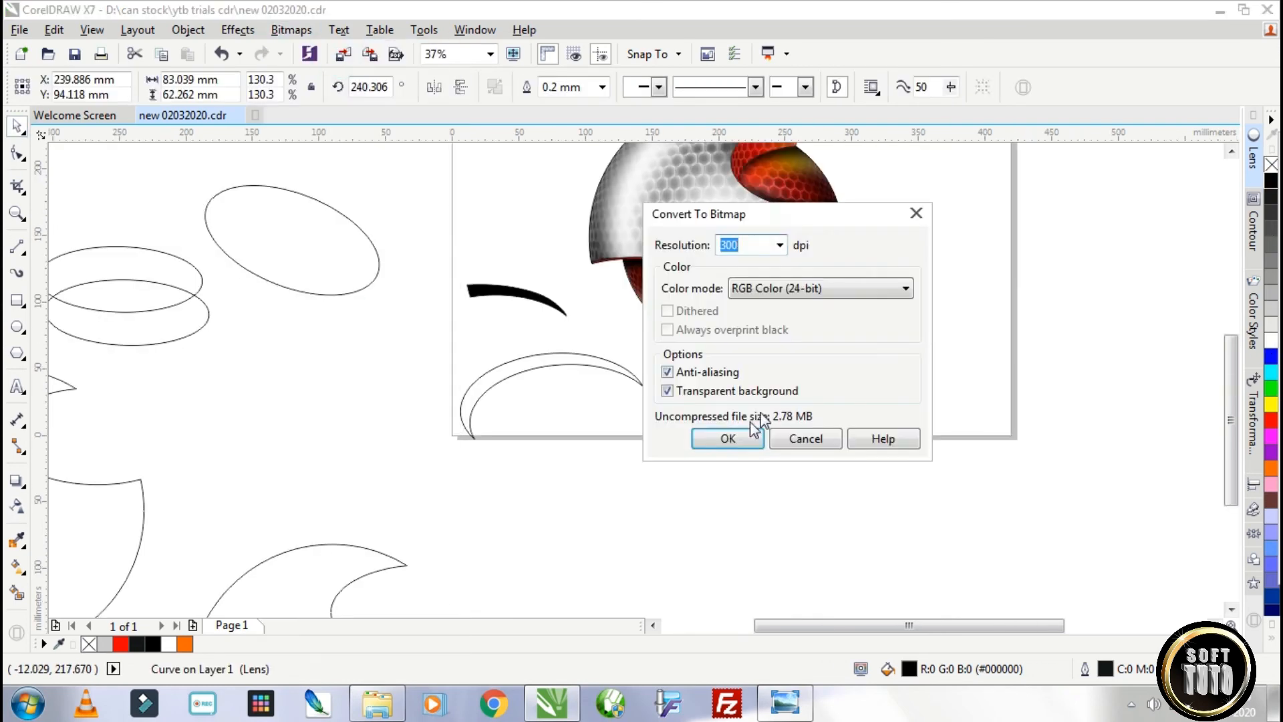
pyautogui.click(730, 435)
pyautogui.click(291, 29)
pyautogui.moveTo(343, 432)
pyautogui.click(494, 455)
pyautogui.moveTo(742, 444); pyautogui.dragTo(743, 447)
pyautogui.click(661, 506)
pyautogui.click(794, 568)
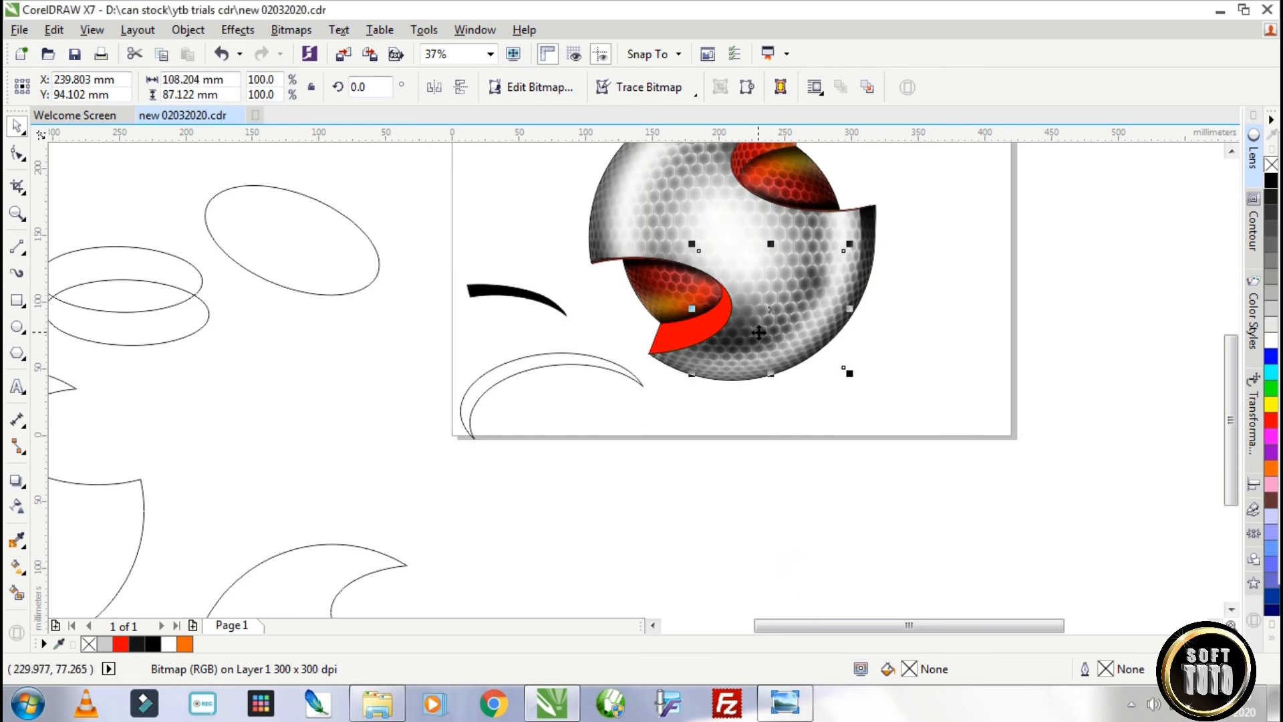
# Convert the sliver at the sphere's right tip to a 300 dpi RGB bitmap with transparent background and apply a Gaussian blur.
pyautogui.click(874, 225)
pyautogui.click(291, 30)
pyautogui.click(319, 52)
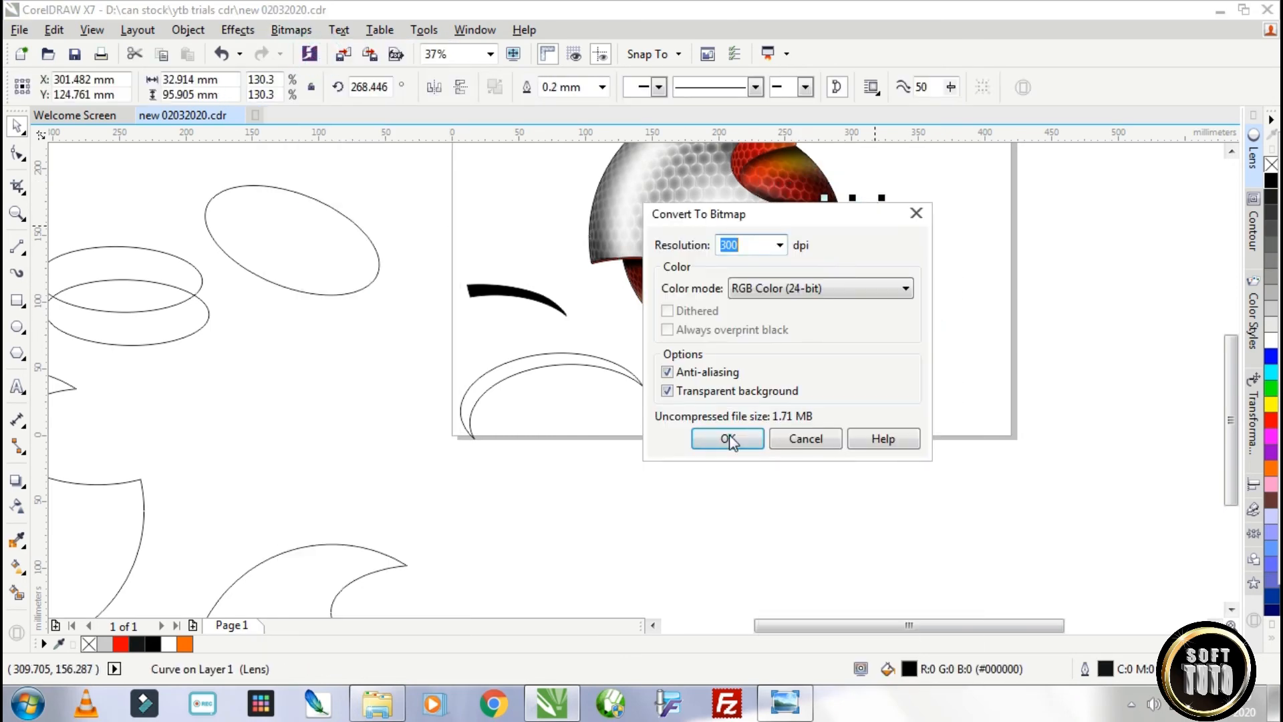
pyautogui.click(730, 436)
pyautogui.click(291, 29)
pyautogui.moveTo(347, 433)
pyautogui.click(514, 457)
pyautogui.moveTo(762, 282); pyautogui.dragTo(669, 361)
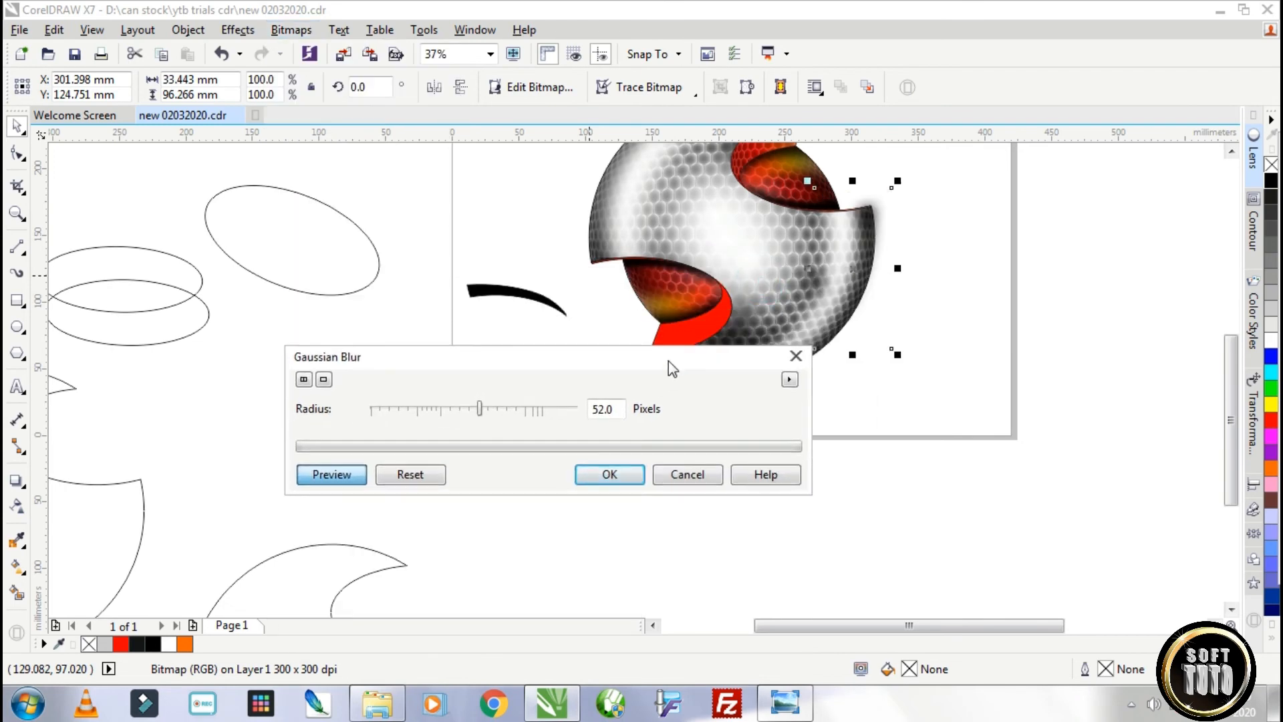
pyautogui.moveTo(480, 409); pyautogui.dragTo(474, 411)
pyautogui.click(602, 478)
# PowerClip the blurred tip shadow inside the grey honeycomb sphere.
pyautogui.rightClick(866, 241)
pyautogui.click(945, 165)
pyautogui.click(849, 250)
pyautogui.keyDown('ctrl'); pyautogui.click(849, 250); pyautogui.keyUp('ctrl')
# Place matching blurred shadows on the sphere's opposite left side and left tip, clipped inside the sphere.
pyautogui.moveTo(877, 234); pyautogui.dragTo(665, 198)
pyautogui.moveTo(623, 285); pyautogui.dragTo(737, 342)
pyautogui.rightClick(806, 270)
pyautogui.click(756, 329)
pyautogui.scroll(3, 757, 329)
pyautogui.click(687, 392)
pyautogui.moveTo(697, 361)
pyautogui.mouseDown()
pyautogui.moveTo(697, 338)
pyautogui.moveTo(711, 344)
pyautogui.mouseUp()
pyautogui.keyDown('ctrl'); pyautogui.click(975, 321); pyautogui.keyUp('ctrl')
pyautogui.scroll(-1, 857, 364)
# Move the spare black sliver and the crescent outline off the page.
pyautogui.moveTo(577, 388); pyautogui.dragTo(363, 405)
pyautogui.moveTo(629, 408); pyautogui.dragTo(765, 532)
pyautogui.moveTo(718, 466); pyautogui.dragTo(528, 321)
pyautogui.moveTo(767, 452); pyautogui.dragTo(1014, 229)
# Freeze the 115% fish-eye lens crescent on the red honeycomb pattern and move the frozen crescent below the pattern.
pyautogui.click(1019, 330)
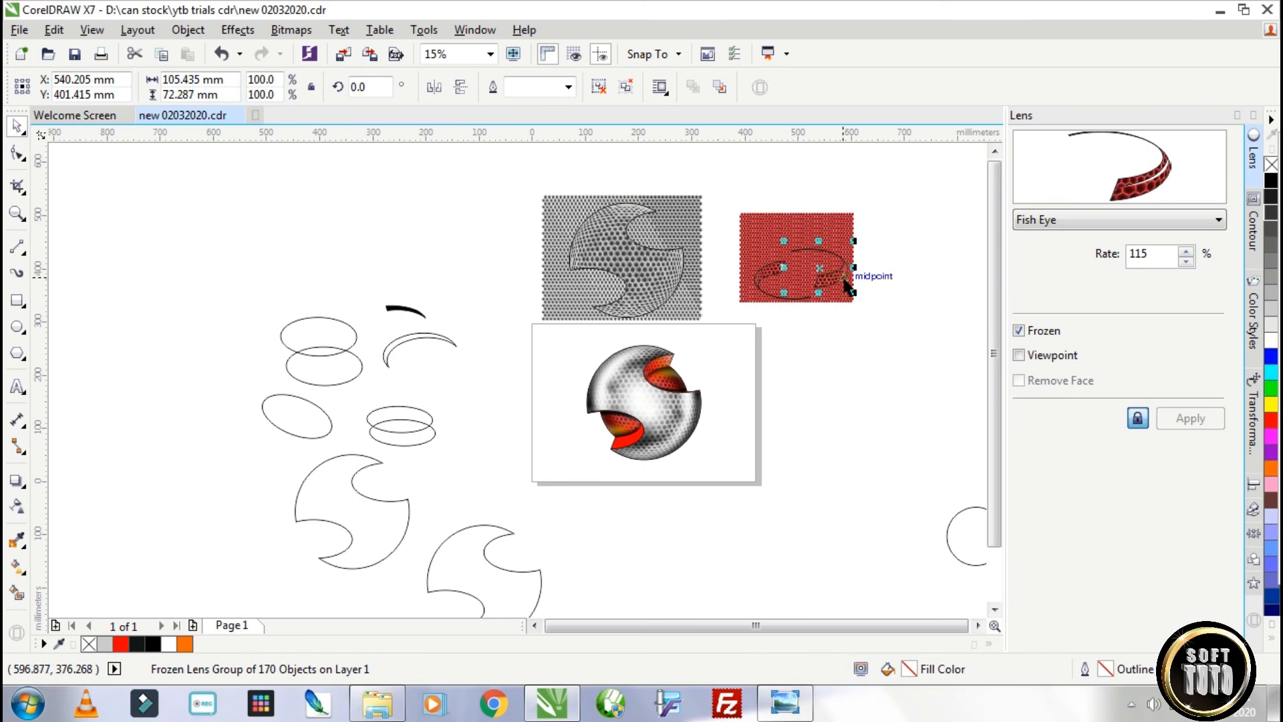
pyautogui.moveTo(855, 282); pyautogui.dragTo(865, 390)
pyautogui.scroll(5, 864, 390)
pyautogui.scroll(-5, 865, 390)
# Ungroup the frozen crescent, move its outline curve below it, and group the honeycomb pieces again.
pyautogui.click(607, 89)
pyautogui.click(788, 331)
pyautogui.moveTo(828, 393); pyautogui.dragTo(821, 458)
pyautogui.moveTo(892, 411); pyautogui.dragTo(780, 329)
pyautogui.click(822, 88)
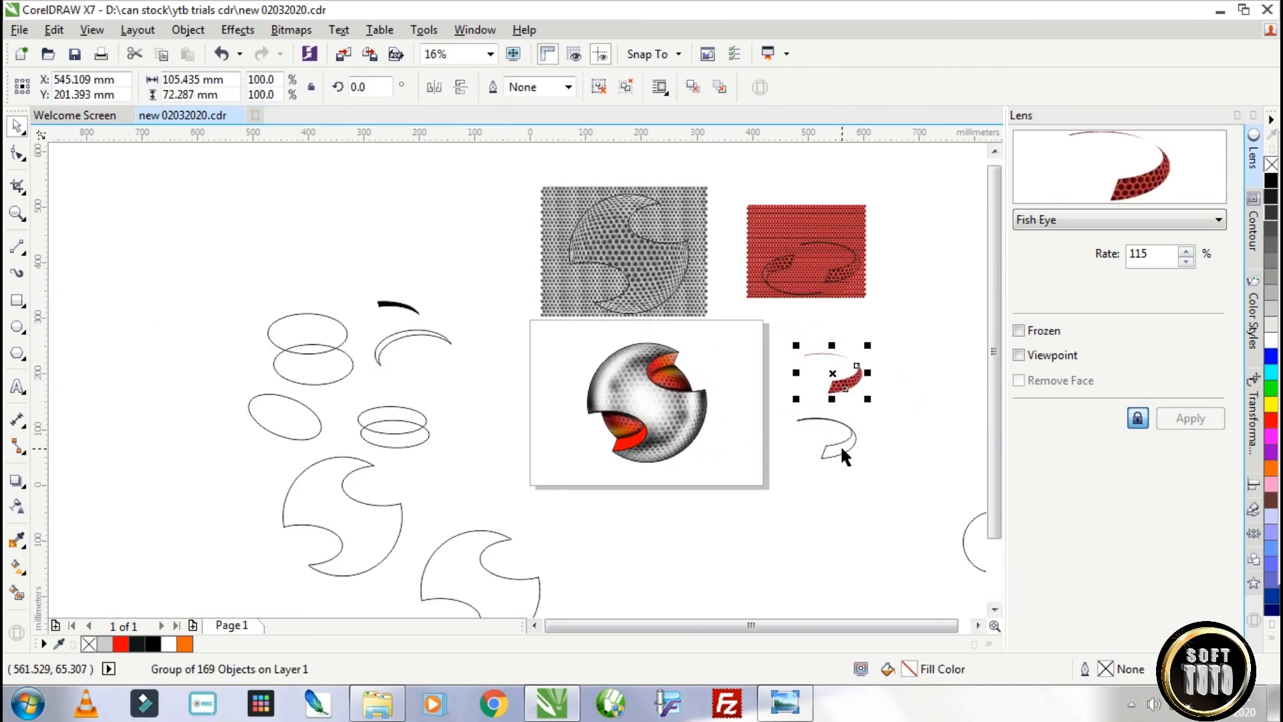
# Apply a linear fountain fill to the separated crescent curve, running from black through red and orange to white.
pyautogui.click(841, 449)
pyautogui.click(17, 571)
pyautogui.moveTo(827, 451)
pyautogui.mouseDown()
pyautogui.moveTo(783, 498)
pyautogui.moveTo(817, 417)
pyautogui.mouseUp()
pyautogui.moveTo(1271, 420)
pyautogui.mouseDown()
pyautogui.moveTo(819, 414)
pyautogui.moveTo(809, 436)
pyautogui.mouseUp()
pyautogui.click(818, 415)
pyautogui.click(863, 414)
pyautogui.click(935, 601)
pyautogui.click(805, 453)
pyautogui.moveTo(840, 458); pyautogui.dragTo(801, 454)
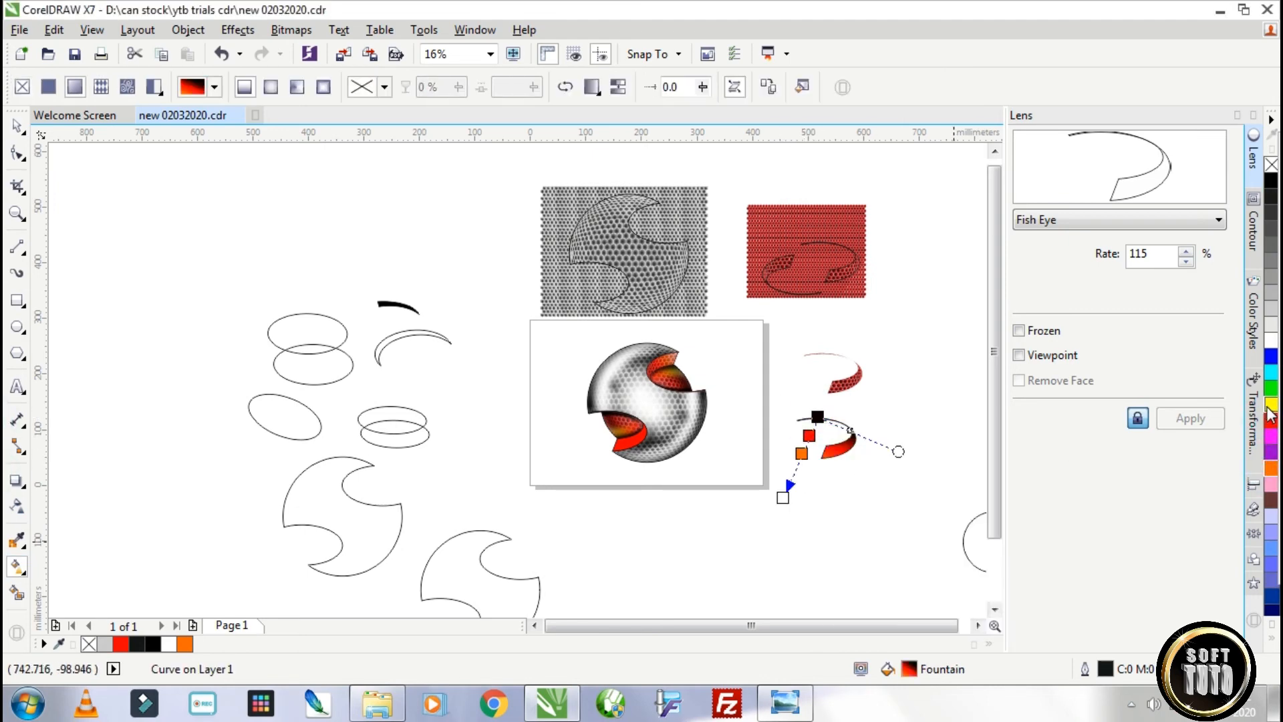
# Add a yellow stop after the orange one and shorten the fountain fill so its colours span the crescent.
pyautogui.moveTo(782, 498); pyautogui.dragTo(803, 471)
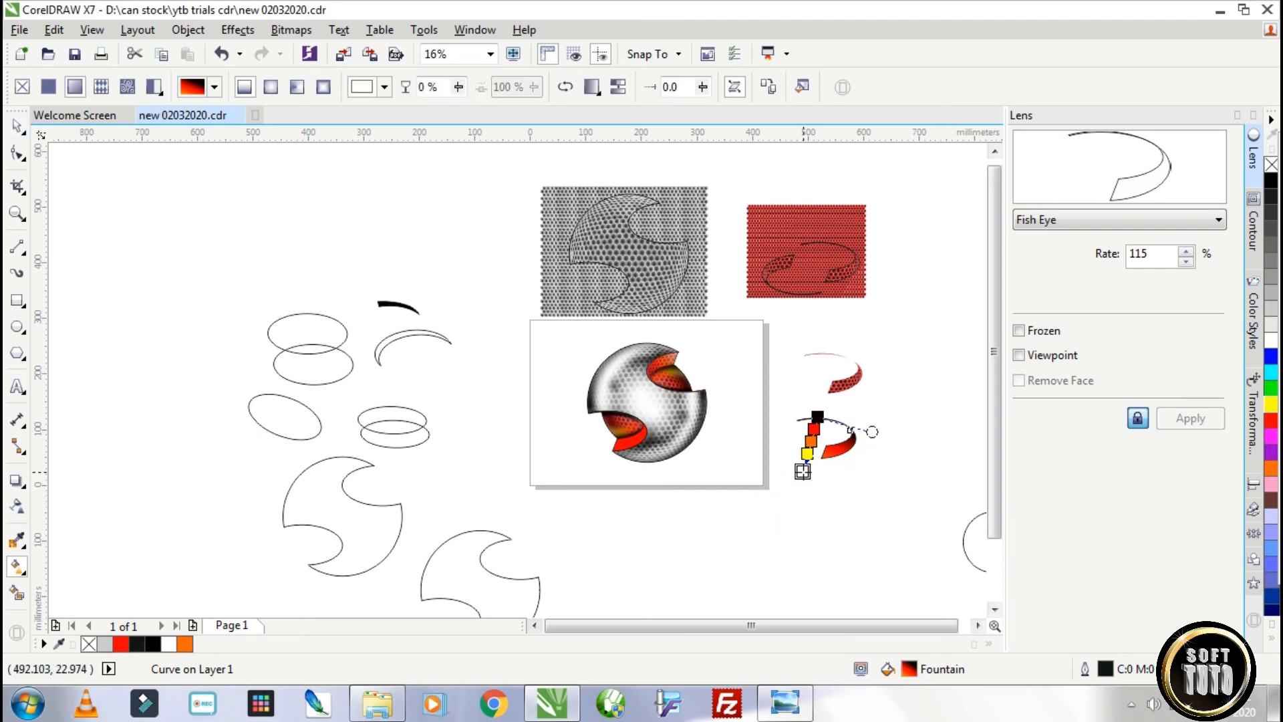
pyautogui.moveTo(817, 416); pyautogui.dragTo(826, 405)
pyautogui.moveTo(803, 471); pyautogui.dragTo(813, 455)
pyautogui.moveTo(876, 418); pyautogui.dragTo(880, 408)
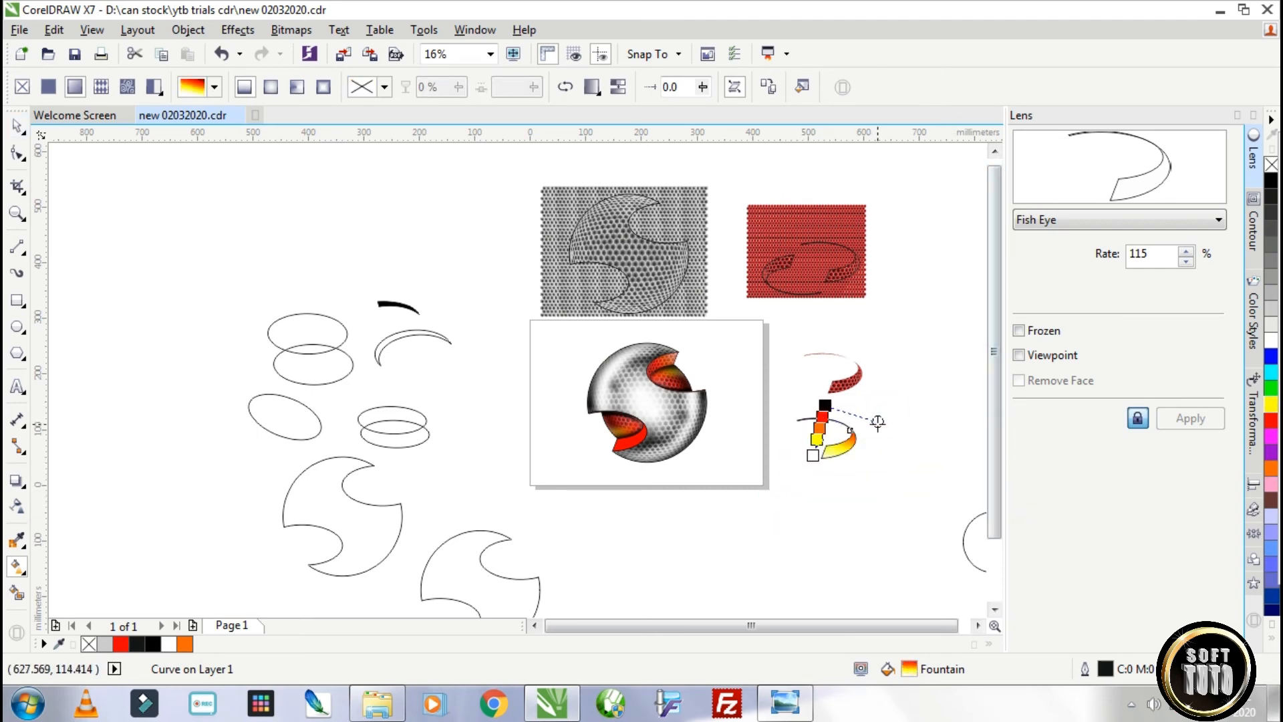
# Combine the gradient-filled crescent with the red honeycomb crescent by moving them on top of each other.
pyautogui.press('space')
pyautogui.click(20, 512)
pyautogui.moveTo(786, 484); pyautogui.dragTo(795, 486)
pyautogui.click(842, 446)
pyautogui.press('space')
pyautogui.moveTo(852, 387); pyautogui.dragTo(852, 387)
pyautogui.scroll(3, 852, 388)
pyautogui.moveTo(785, 383); pyautogui.dragTo(784, 389)
pyautogui.scroll(-1, 853, 424)
# Align the centres of the two overlapping crescents horizontally and vertically, and group them.
pyautogui.moveTo(946, 230); pyautogui.dragTo(595, 487)
pyautogui.click(199, 30)
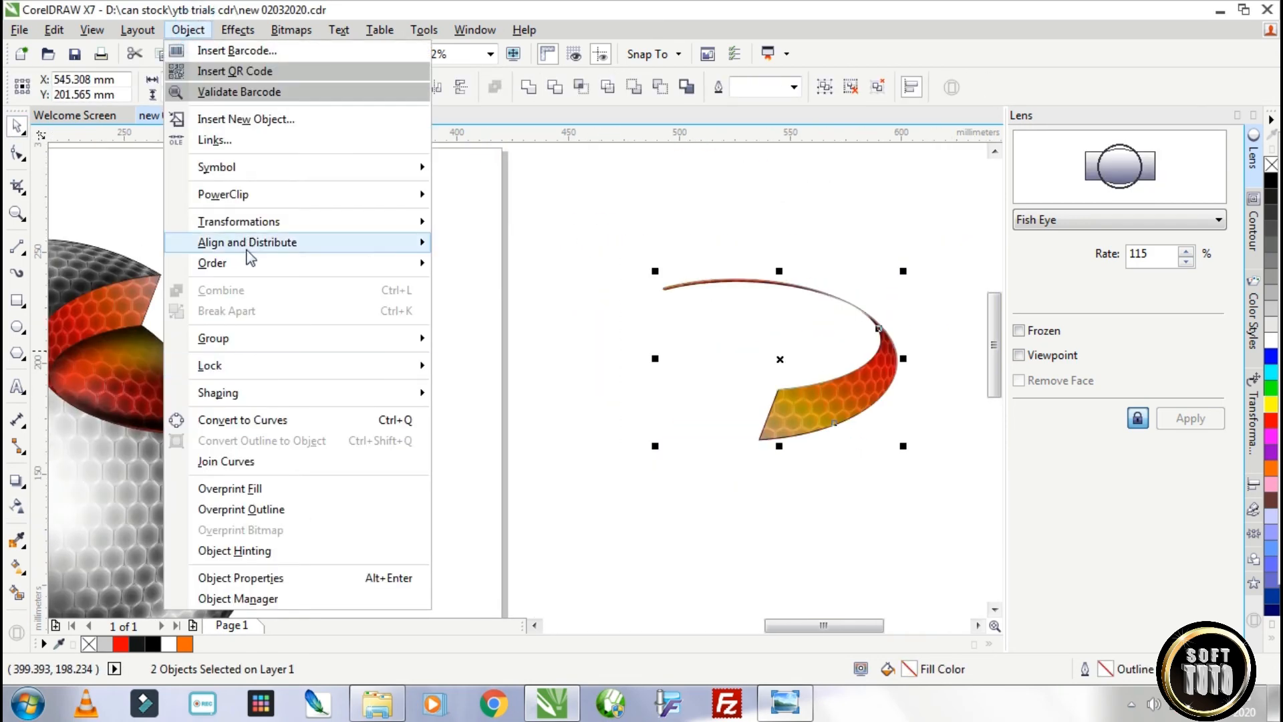
pyautogui.moveTo(266, 246)
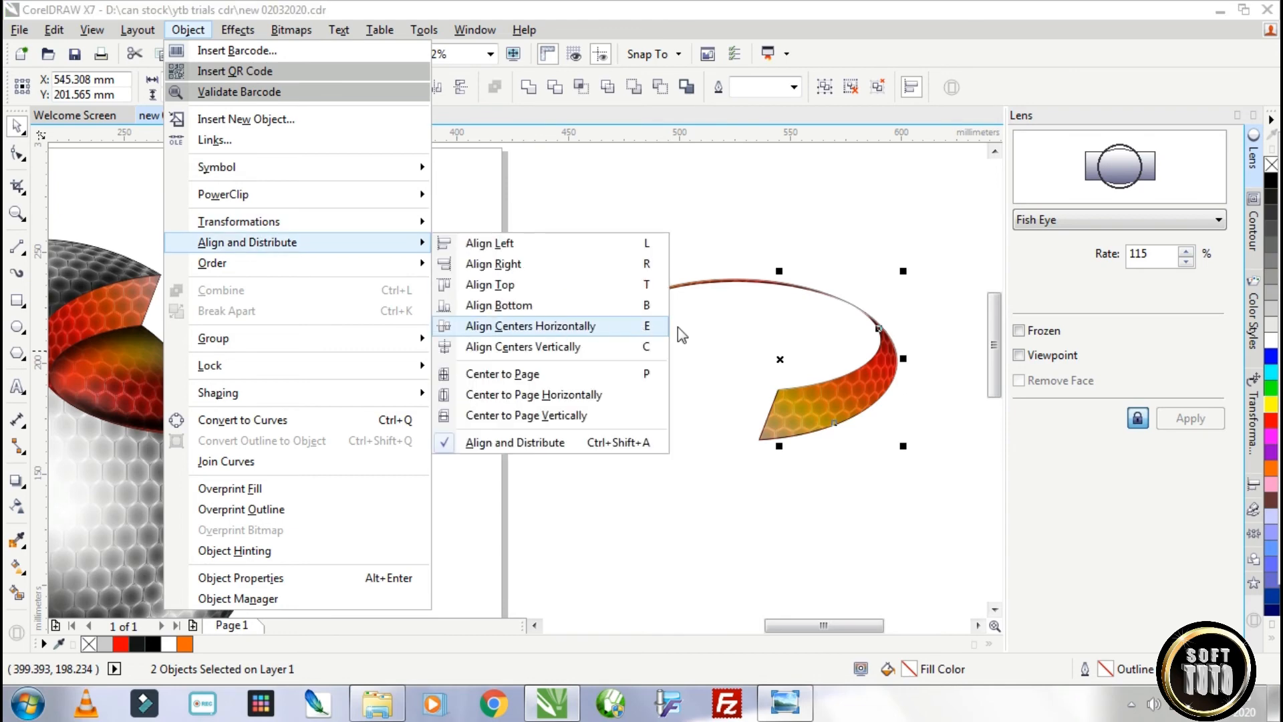
pyautogui.click(565, 334)
pyautogui.click(194, 29)
pyautogui.click(651, 347)
pyautogui.click(824, 91)
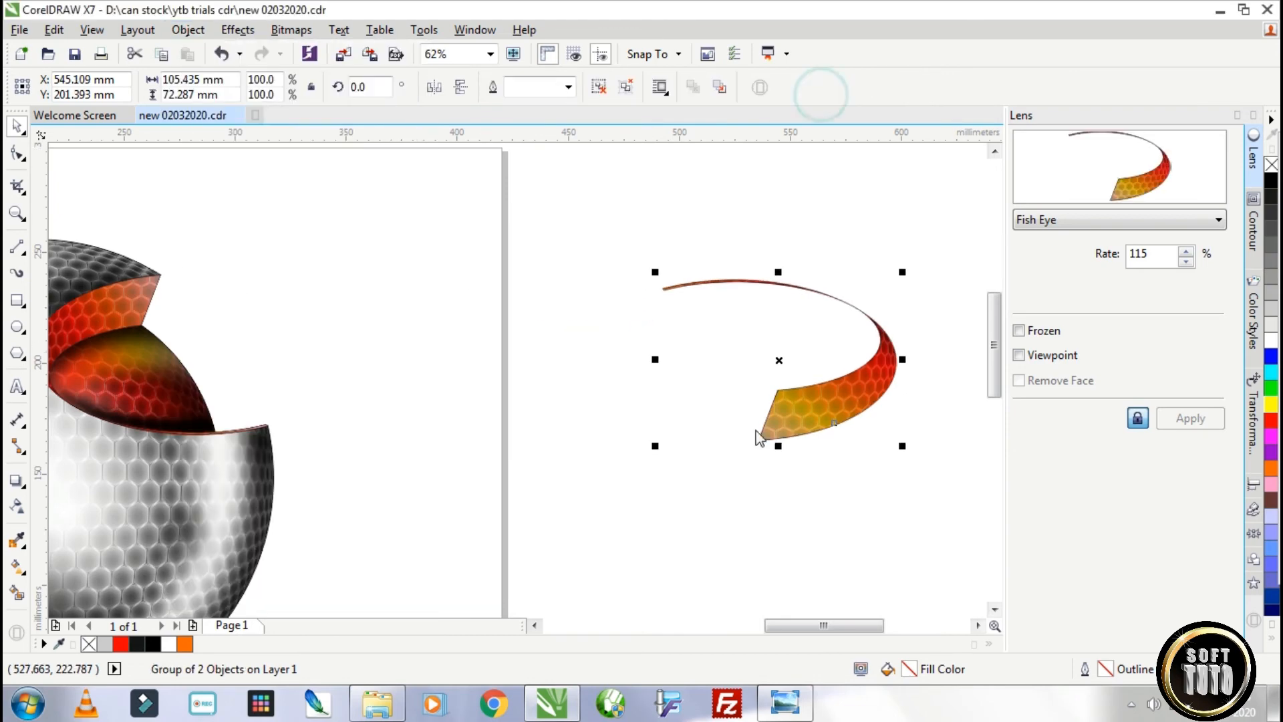
# Move the grouped gradient honeycomb crescent to the sphere and PowerClip it inside the plain red crescent of the lower opening.
pyautogui.scroll(-2, 757, 430)
pyautogui.moveTo(774, 424); pyautogui.dragTo(581, 472)
pyautogui.scroll(2, 537, 486)
pyautogui.rightClick(580, 472)
pyautogui.rightClick(707, 430)
pyautogui.click(787, 227)
pyautogui.click(576, 482)
# Edit the red crescent's PowerClip contents and move the grouped honeycomb so it fits the crescent's outline.
pyautogui.keyDown('ctrl'); pyautogui.click(575, 482); pyautogui.keyUp('ctrl')
pyautogui.moveTo(751, 404); pyautogui.dragTo(667, 435)
pyautogui.scroll(2, 560, 472)
pyautogui.moveTo(638, 488); pyautogui.dragTo(630, 488)
pyautogui.scroll(1, 518, 578)
pyautogui.moveTo(553, 548); pyautogui.dragTo(552, 562)
pyautogui.scroll(-2, 622, 359)
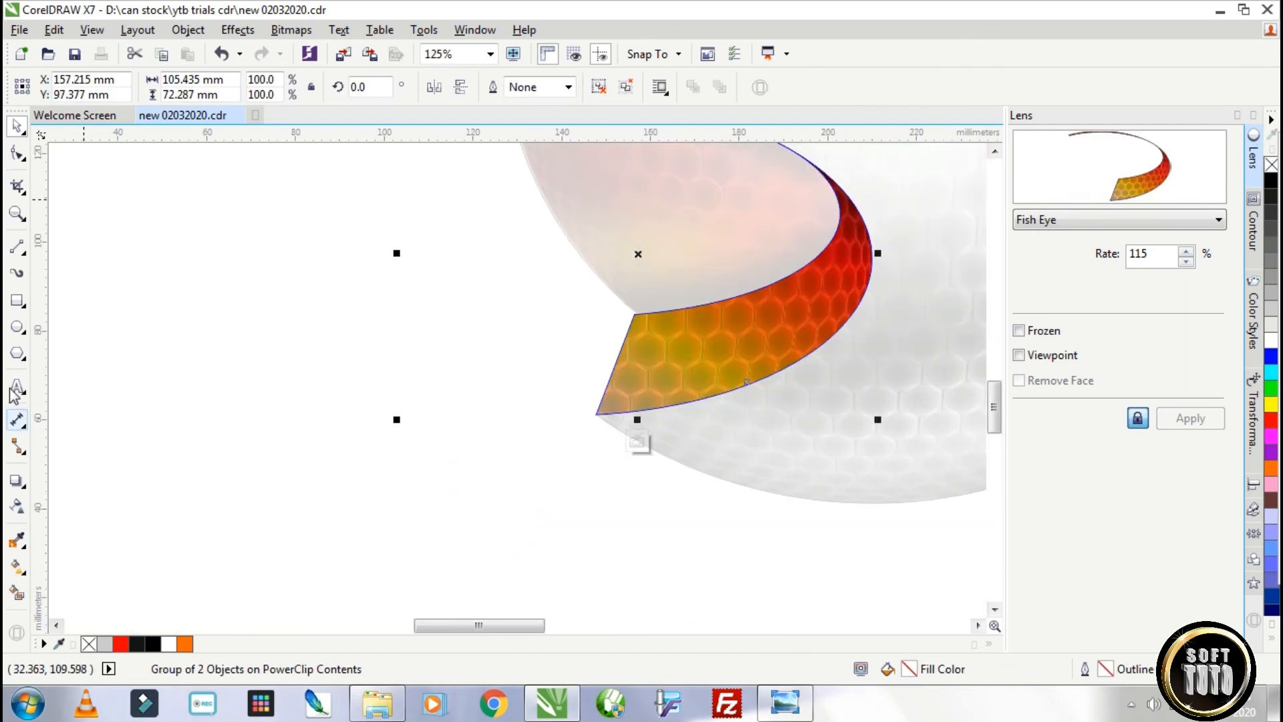
# Draw an ellipse of about 64 by 41 mm over the crescent's wide lower end, filled white without outline.
pyautogui.click(17, 327)
pyautogui.moveTo(511, 301); pyautogui.dragTo(797, 483)
pyautogui.rightClick(1271, 165)
pyautogui.click(1271, 340)
# Apply a linear transparency to the white ellipse so the crescent's lower end fades to white.
pyautogui.click(17, 505)
pyautogui.moveTo(606, 446); pyautogui.dragTo(708, 439)
pyautogui.moveTo(599, 409); pyautogui.dragTo(734, 342)
pyautogui.scroll(-1, 391, 376)
# Copy the white ellipse over the crescent's thin left end, scaled to 39.8%, and switch its transparency to elliptical.
pyautogui.click(16, 127)
pyautogui.moveTo(503, 375); pyautogui.dragTo(379, 239)
pyautogui.moveTo(499, 194); pyautogui.dragTo(474, 222)
pyautogui.click(16, 505)
pyautogui.click(375, 87)
pyautogui.scroll(2, 408, 235)
pyautogui.click(17, 127)
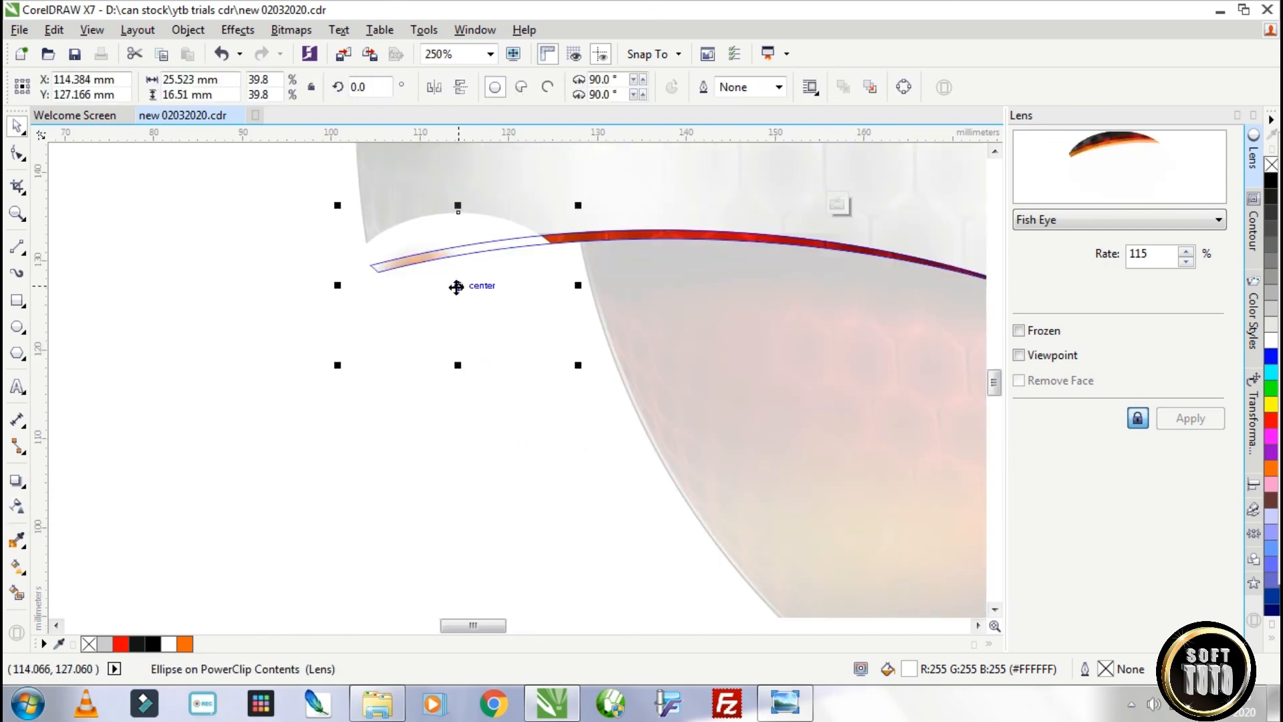
pyautogui.moveTo(457, 286); pyautogui.dragTo(441, 281)
# Adjust the small ellipse's transparency handles, with white at the centre and black at the outer end.
pyautogui.click(17, 506)
pyautogui.moveTo(504, 236); pyautogui.dragTo(451, 258)
pyautogui.moveTo(1271, 341); pyautogui.dragTo(402, 269)
pyautogui.moveTo(1271, 181); pyautogui.dragTo(453, 260)
pyautogui.click(17, 126)
# Reposition the small white glow at the crescent's thin end, finish editing the contents, and collapse the Lens settings.
pyautogui.moveTo(405, 281); pyautogui.dragTo(399, 269)
pyautogui.moveTo(435, 262); pyautogui.dragTo(553, 253)
pyautogui.click(838, 204)
pyautogui.click(1237, 114)
pyautogui.scroll(-1, 716, 340)
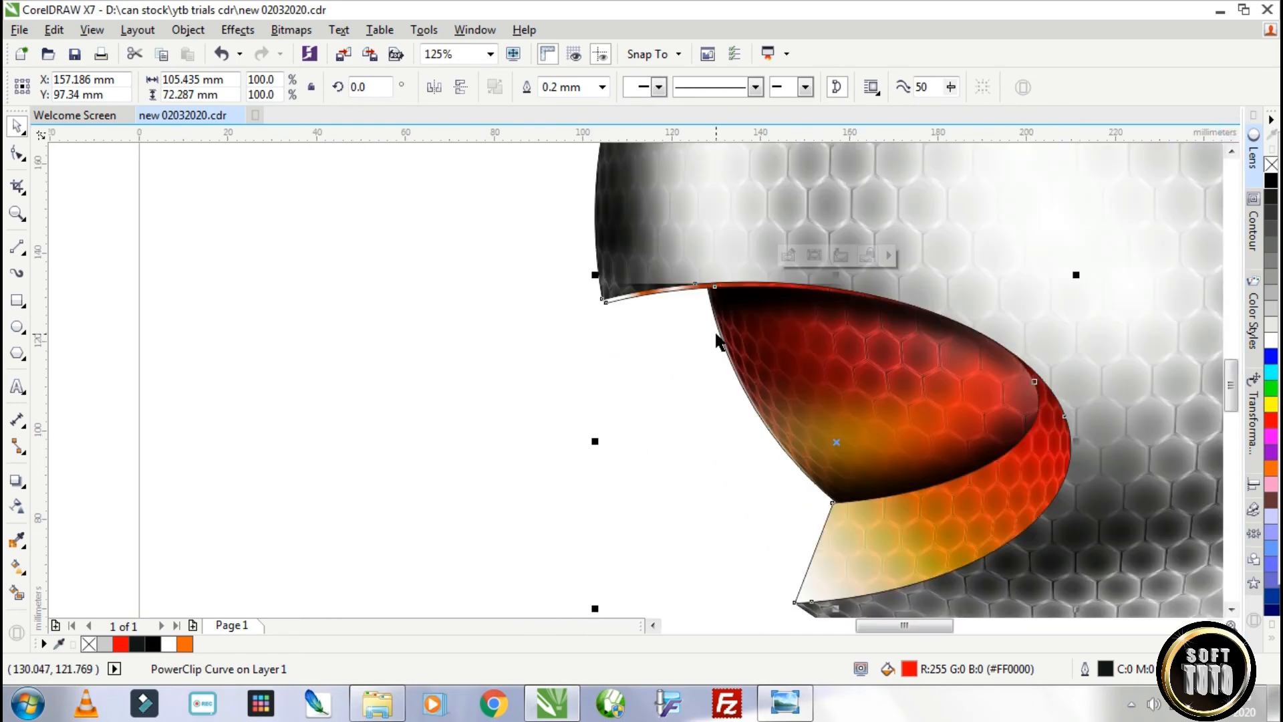
pyautogui.scroll(-2, 716, 341)
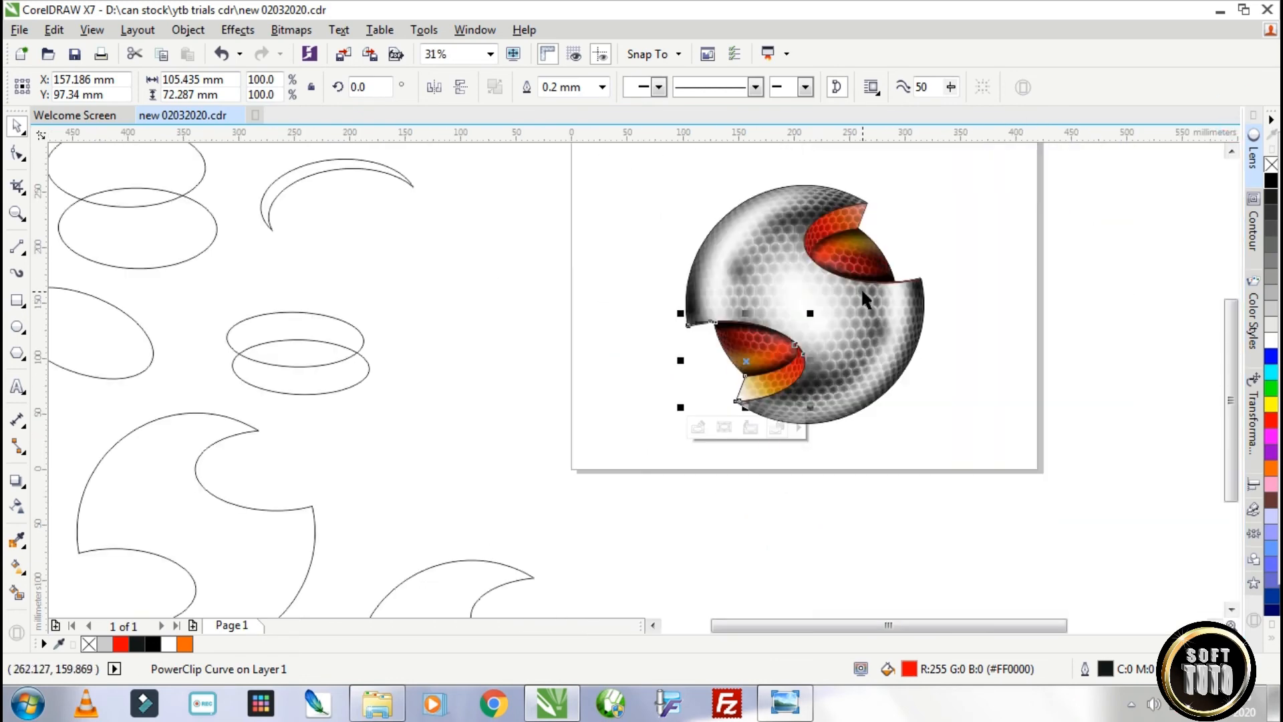
# Copy a spare ellipse outline across the sphere's middle, rotated to about 208.2° and sized about 192 by 86 mm.
pyautogui.moveTo(158, 238); pyautogui.dragTo(829, 346)
pyautogui.click(829, 346)
pyautogui.moveTo(894, 289); pyautogui.dragTo(841, 239)
pyautogui.click(1005, 396)
pyautogui.click(843, 355)
pyautogui.moveTo(878, 335); pyautogui.dragTo(920, 335)
pyautogui.moveTo(808, 407)
pyautogui.mouseDown()
pyautogui.moveTo(808, 468)
pyautogui.moveTo(809, 388)
pyautogui.mouseUp()
# Fill the tilted ellipse white without outline and give it a fountain transparency fading from its lower-left end to its upper-right end.
pyautogui.click(1269, 343)
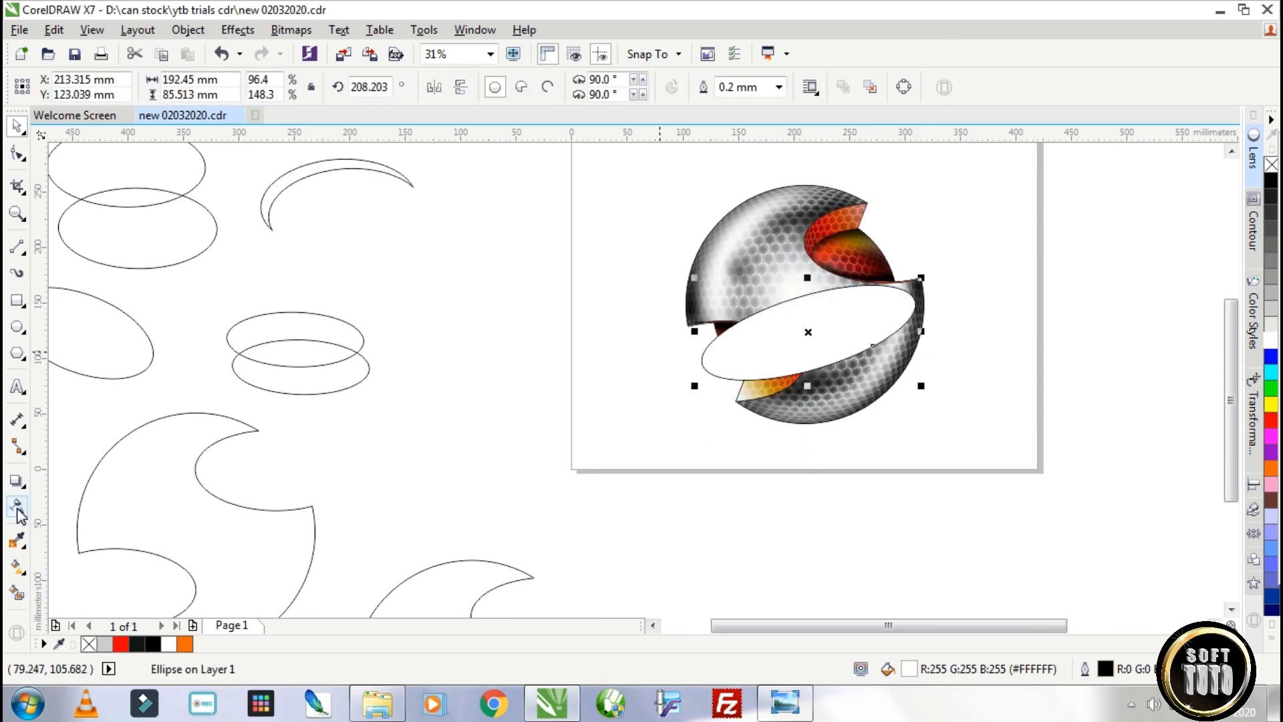
pyautogui.click(18, 509)
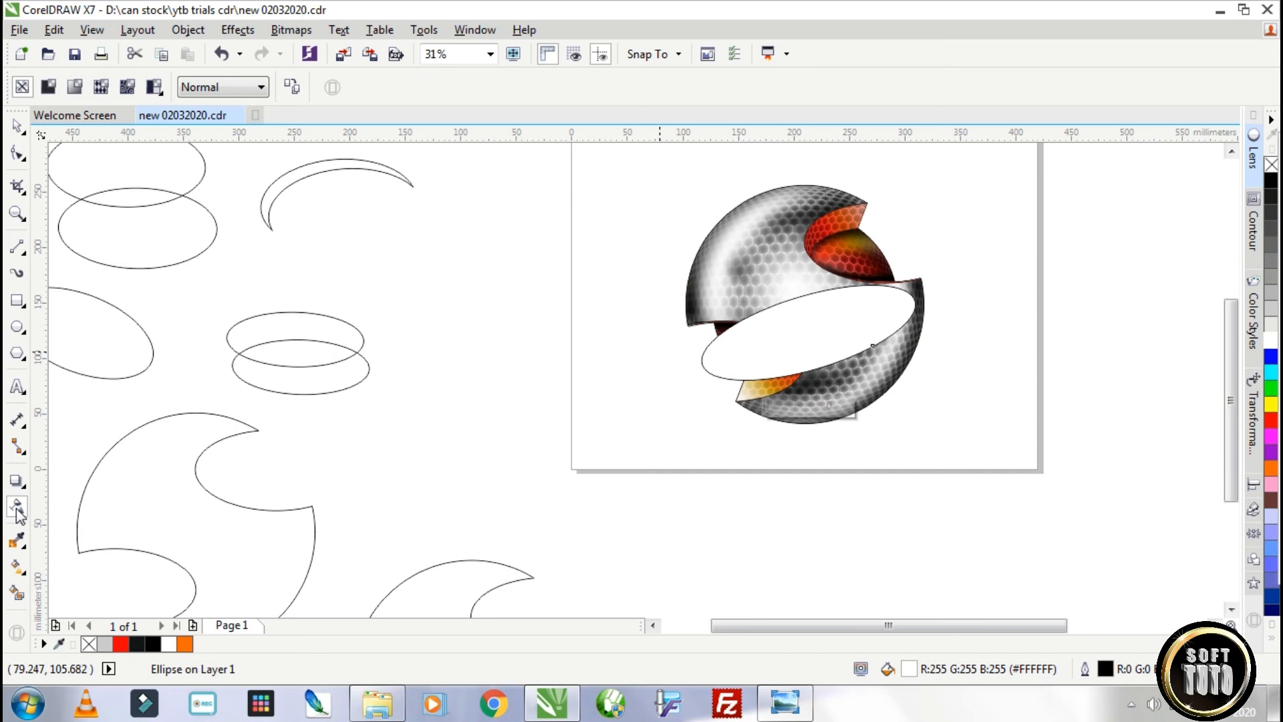
pyautogui.click(77, 88)
pyautogui.moveTo(900, 286); pyautogui.dragTo(911, 254)
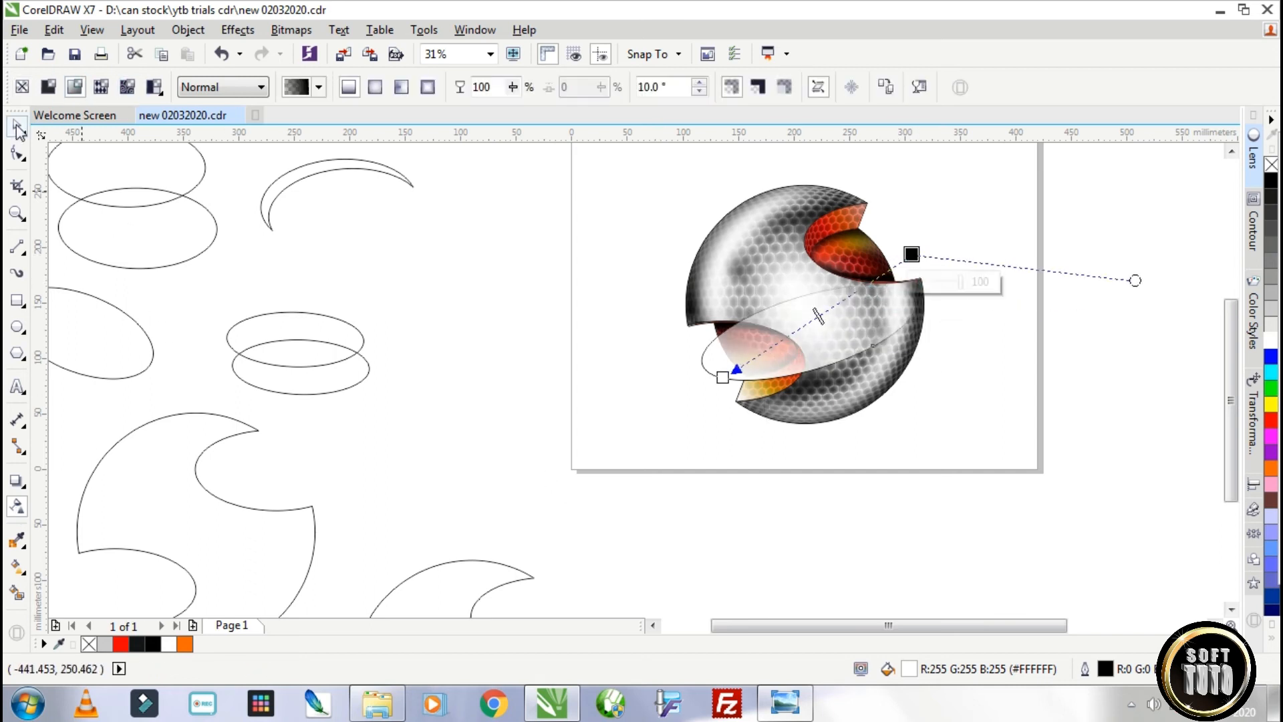
pyautogui.click(17, 127)
pyautogui.rightClick(1271, 164)
# Rotate the white highlight to about 233.4°, move it over the sphere's upper-left half, and PowerClip it inside the grey shell.
pyautogui.moveTo(847, 345); pyautogui.dragTo(848, 345)
pyautogui.click(849, 345)
pyautogui.moveTo(952, 292); pyautogui.dragTo(917, 251)
pyautogui.moveTo(849, 348); pyautogui.dragTo(787, 260)
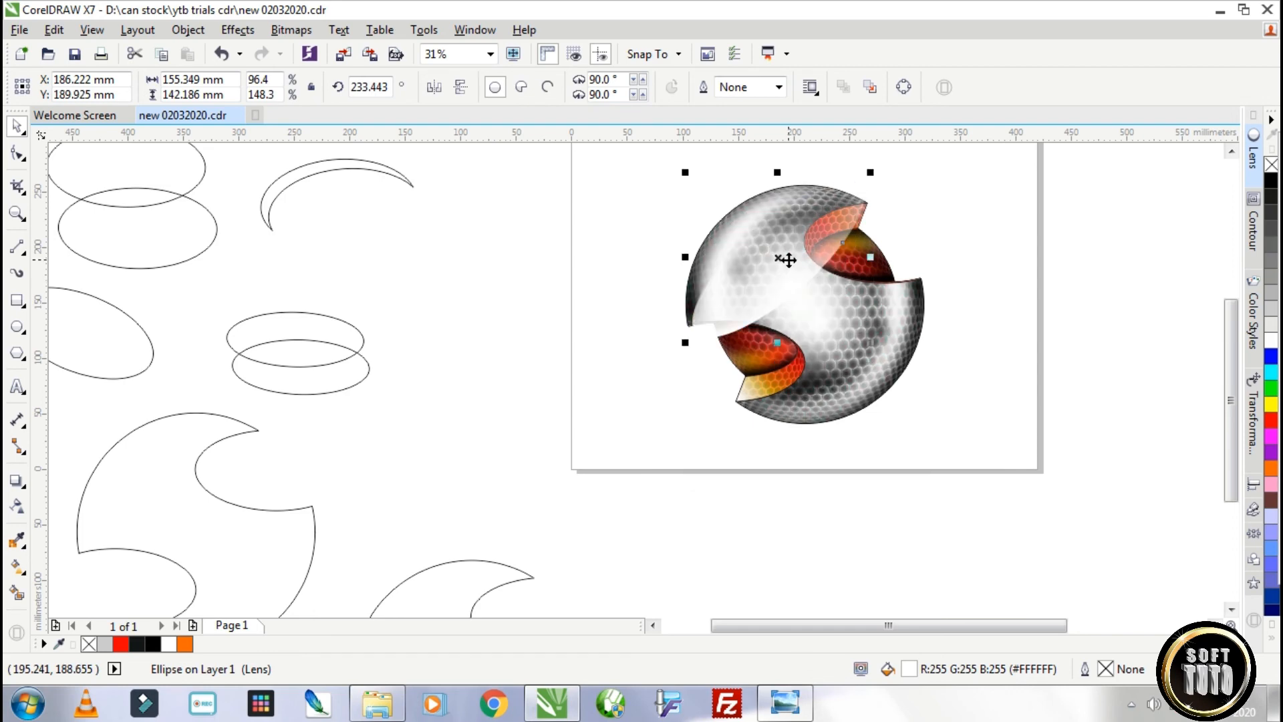
pyautogui.rightClick(799, 193)
pyautogui.click(872, 203)
pyautogui.click(849, 352)
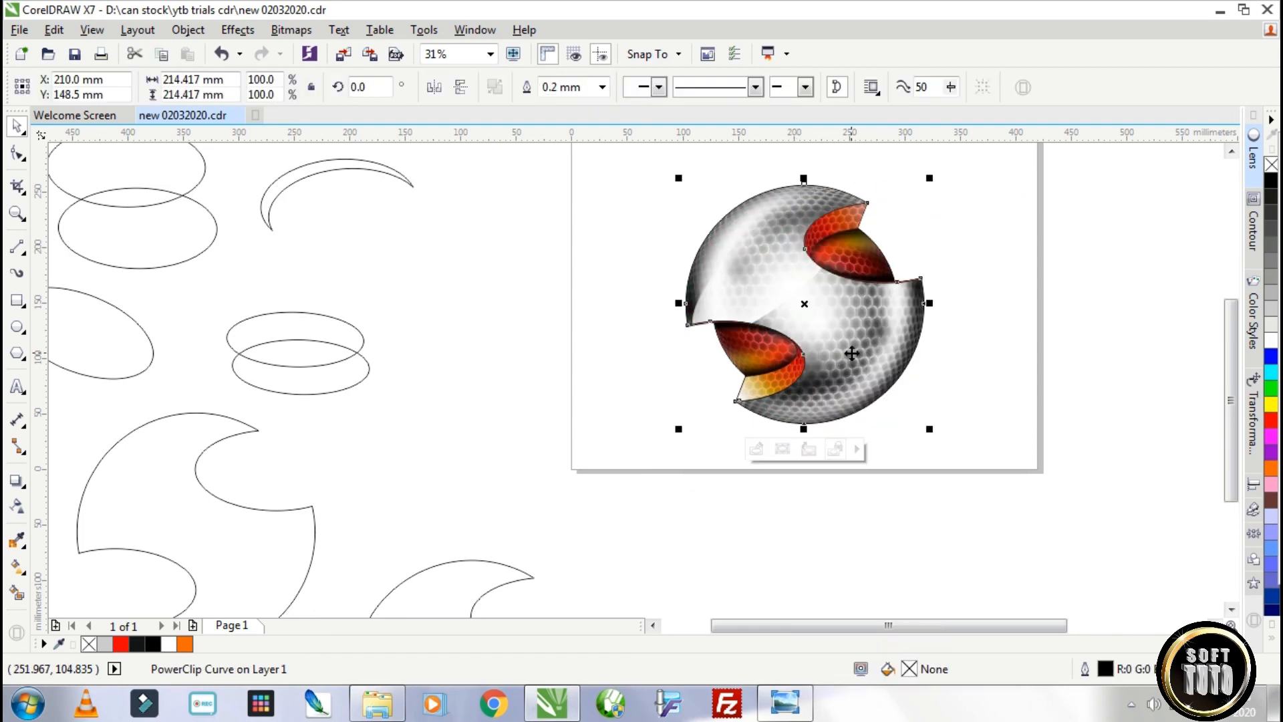
# Open the grey shell's contents and copy the white highlight over its lower-right half, rotated to about 224.8°.
pyautogui.doubleClick(741, 288)
pyautogui.moveTo(713, 298); pyautogui.dragTo(759, 398)
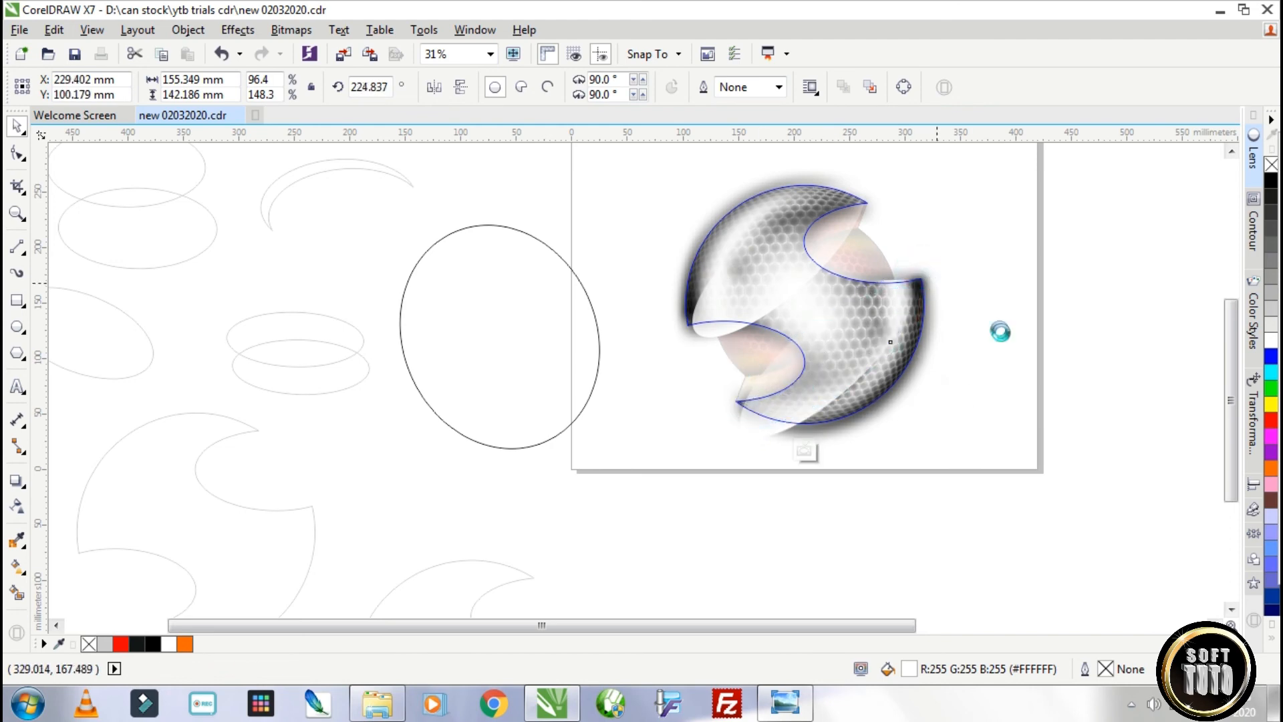
pyautogui.click(985, 367)
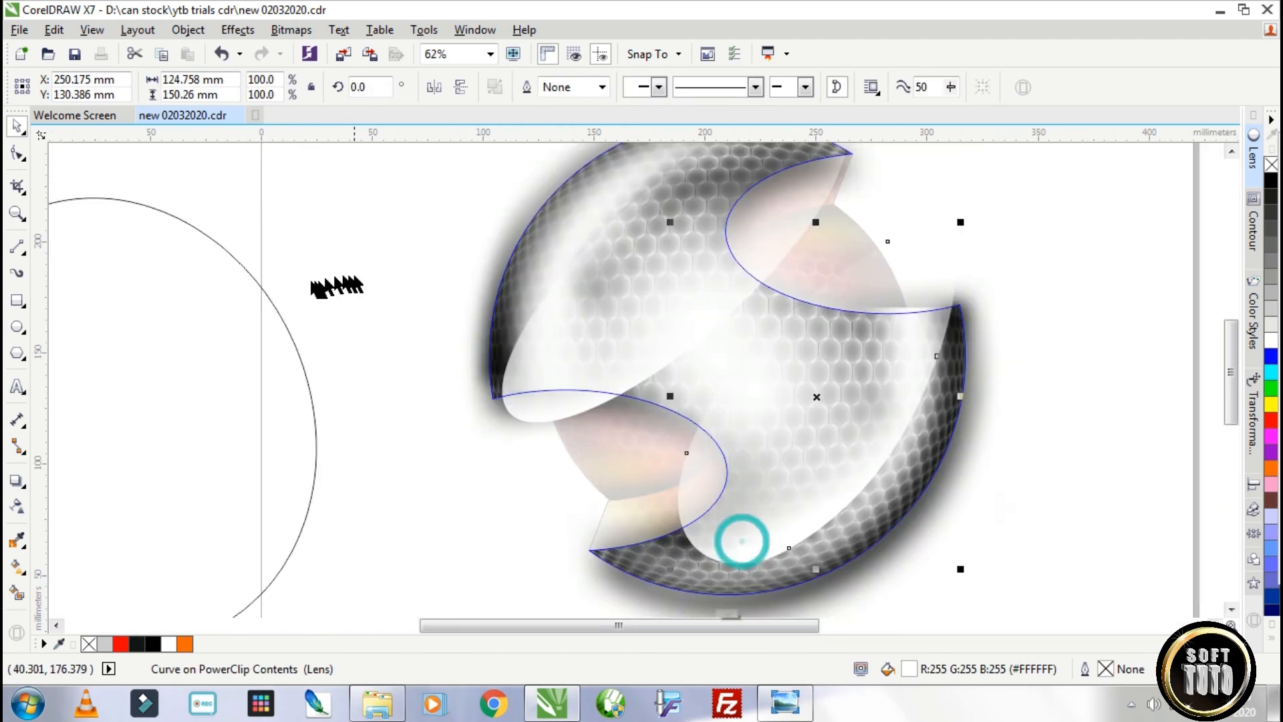
pyautogui.click(18, 506)
pyautogui.moveTo(510, 88); pyautogui.dragTo(517, 89)
# Adjust the transparency handles and placement of the lower-right highlight, and finish editing the shell's contents.
pyautogui.click(17, 154)
pyautogui.moveTo(937, 355); pyautogui.dragTo(937, 309)
pyautogui.moveTo(673, 599); pyautogui.dragTo(645, 545)
pyautogui.click(18, 506)
pyautogui.scroll(-2, 838, 224)
pyautogui.moveTo(902, 173); pyautogui.dragTo(930, 268)
pyautogui.moveTo(807, 289); pyautogui.dragTo(798, 304)
pyautogui.moveTo(843, 201); pyautogui.dragTo(838, 194)
pyautogui.press('space')
pyautogui.keyDown('ctrl'); pyautogui.click(844, 388); pyautogui.keyUp('ctrl')
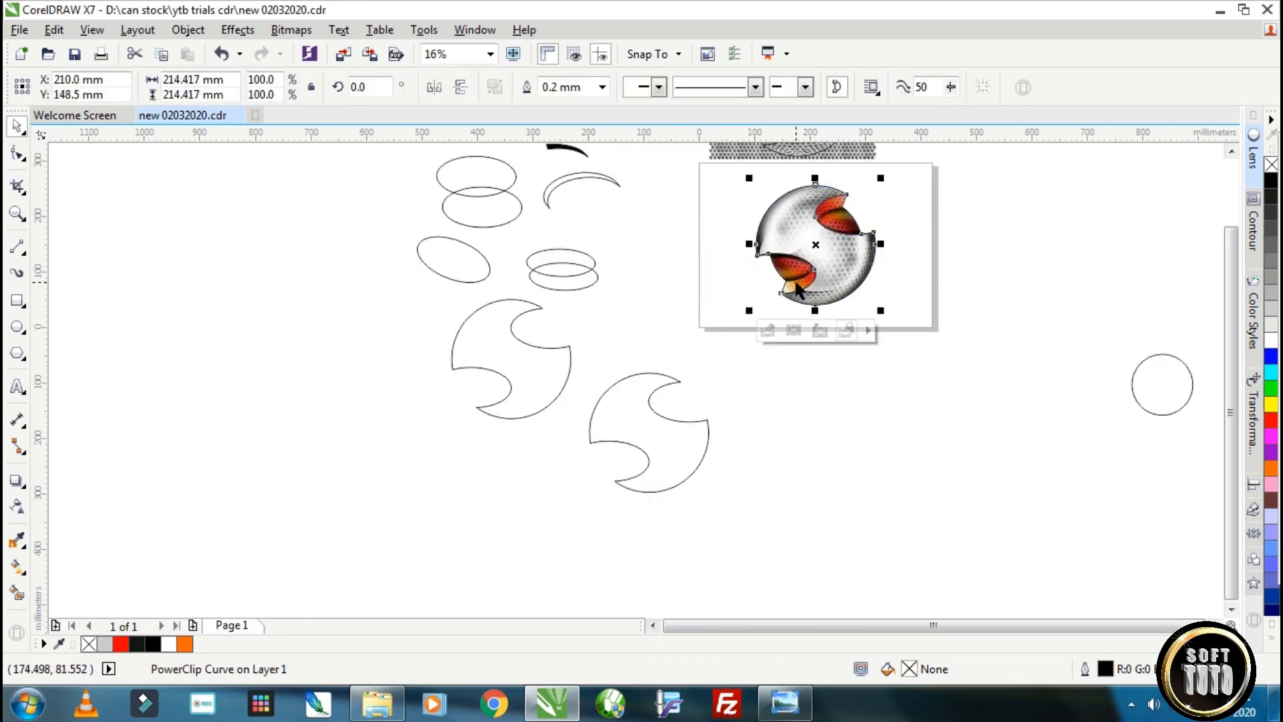
# Open the upper red crescent's contents and draw a wide ellipse about 132 by 45 mm across it.
pyautogui.scroll(1, 848, 204)
pyautogui.click(829, 198)
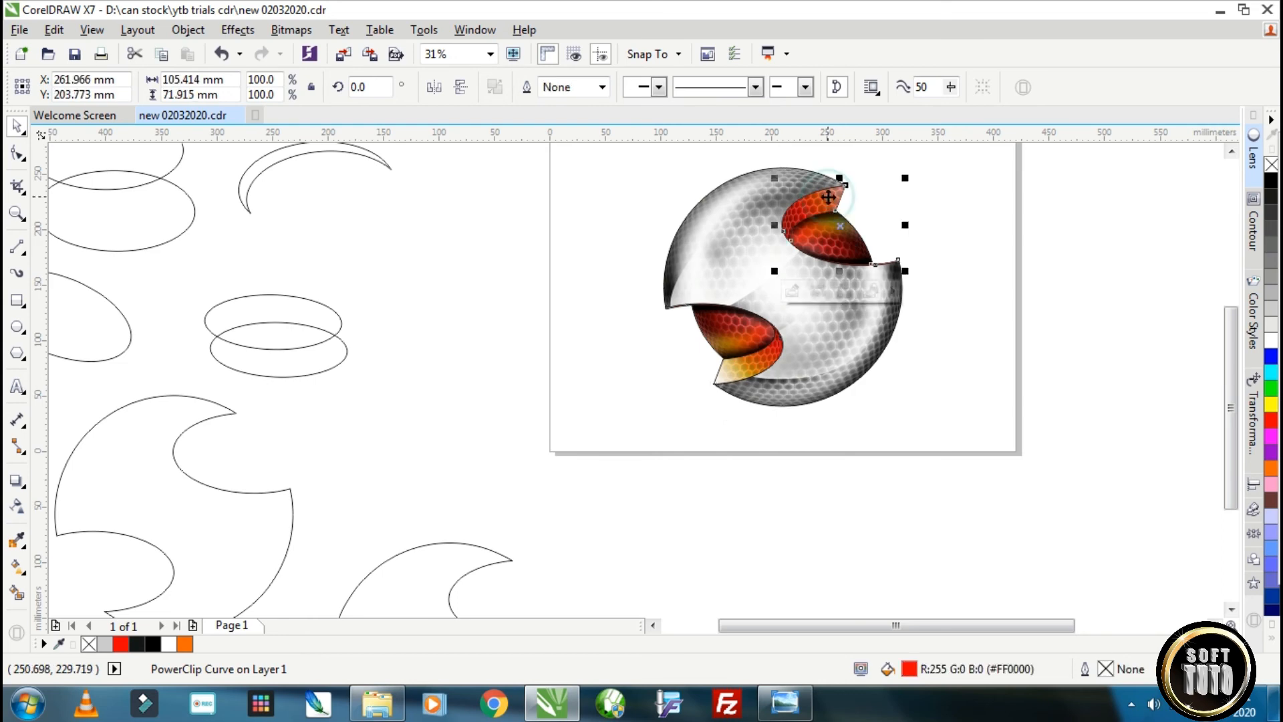
pyautogui.keyDown('ctrl'); pyautogui.click(828, 197); pyautogui.keyUp('ctrl')
pyautogui.click(17, 328)
pyautogui.moveTo(937, 246); pyautogui.dragTo(790, 196)
pyautogui.press('space')
pyautogui.click(882, 207)
pyautogui.moveTo(882, 207); pyautogui.dragTo(880, 215)
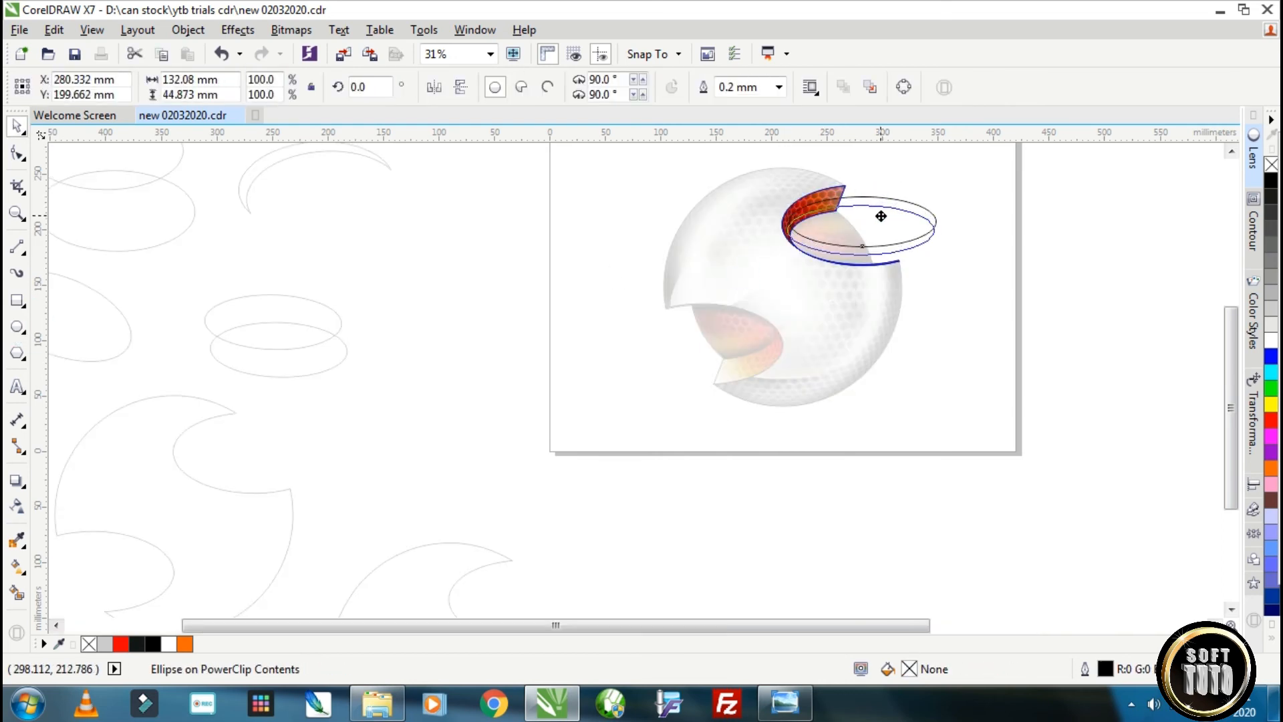
# Try a solid fill and a fountain transparency on the wide ellipse over the upper crescent.
pyautogui.click(1271, 420)
pyautogui.moveTo(860, 260)
pyautogui.mouseDown()
pyautogui.moveTo(790, 191)
pyautogui.moveTo(860, 203)
pyautogui.moveTo(891, 258)
pyautogui.mouseUp()
pyautogui.click(1272, 182)
pyautogui.press('space')
pyautogui.click(76, 87)
# Draw a small white ellipse about 41 by 31 mm in the upper crescent's contents and give it elliptical transparency.
pyautogui.click(17, 328)
pyautogui.click(1271, 340)
pyautogui.click(17, 506)
pyautogui.click(74, 88)
pyautogui.click(375, 87)
pyautogui.click(17, 125)
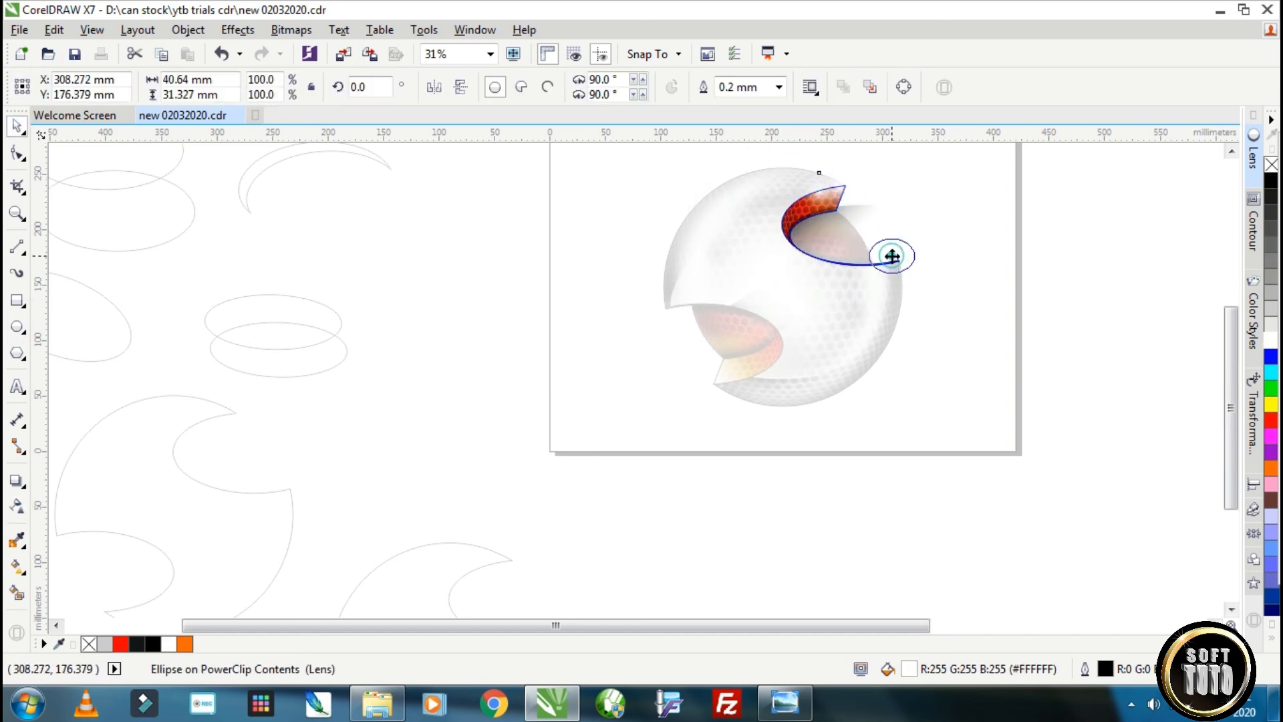
# Position the small white glow on the upper crescent, undo the last move, and finish editing its contents.
pyautogui.scroll(3, 891, 261)
pyautogui.moveTo(750, 271); pyautogui.dragTo(814, 274)
pyautogui.moveTo(814, 273); pyautogui.dragTo(759, 288)
pyautogui.moveTo(760, 288); pyautogui.dragTo(887, 262)
pyautogui.hotkey('ctrl', 'z')
pyautogui.scroll(-1, 1005, 294)
pyautogui.moveTo(1058, 353); pyautogui.dragTo(688, 151)
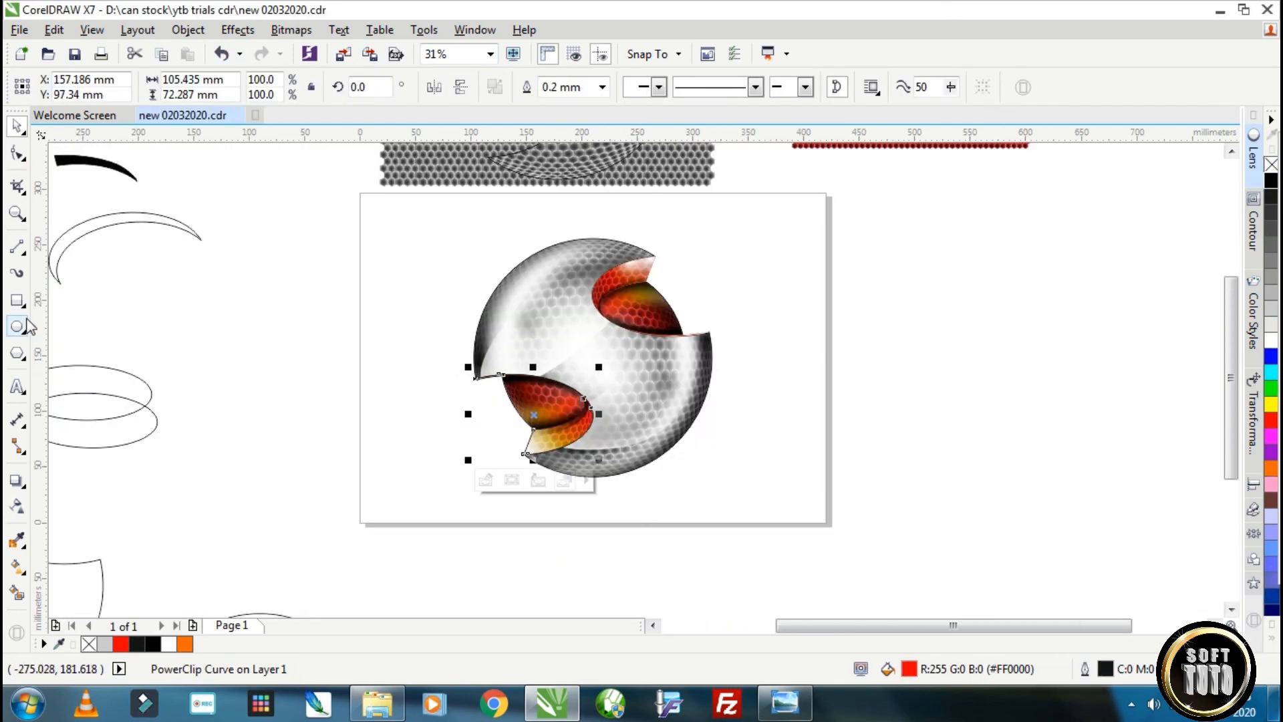
# Draw a white ellipse about 41 by 26 mm on the exposed upper red core and give it a tightened elliptical transparency.
pyautogui.click(17, 326)
pyautogui.moveTo(618, 300); pyautogui.dragTo(664, 330)
pyautogui.click(1272, 341)
pyautogui.click(18, 506)
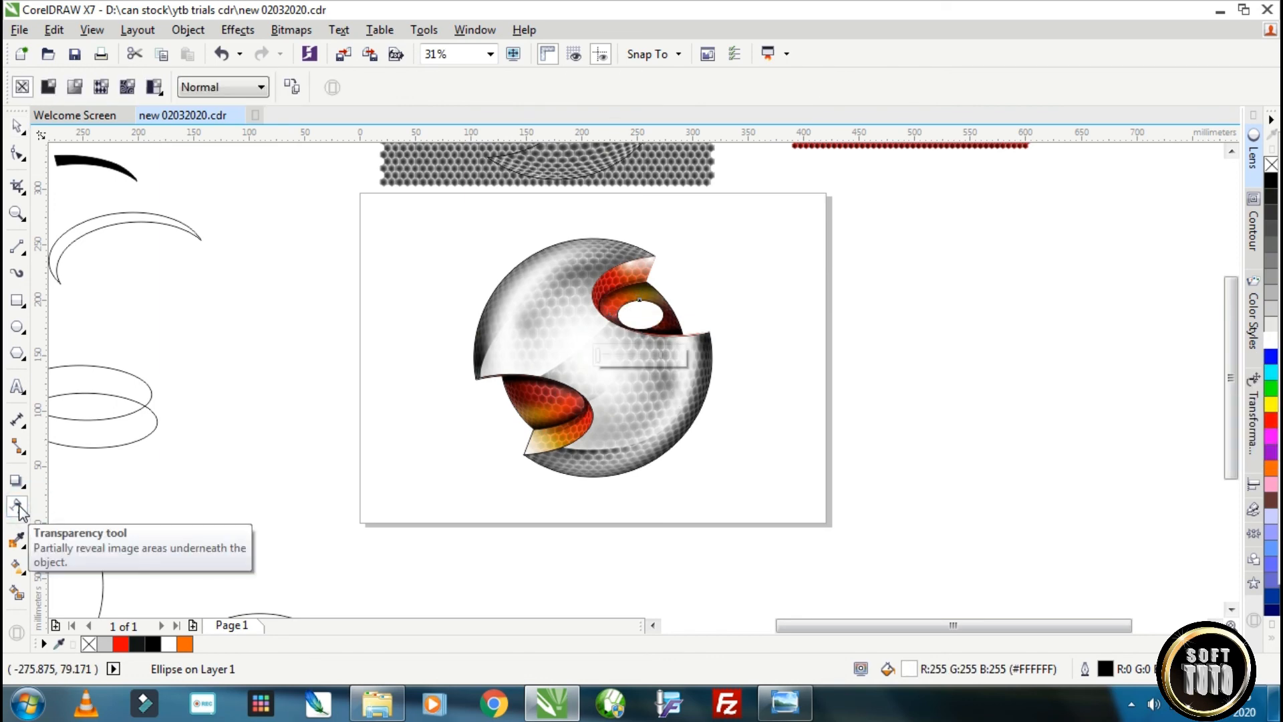
pyautogui.click(74, 87)
pyautogui.click(355, 87)
pyautogui.moveTo(670, 313)
pyautogui.mouseDown()
pyautogui.moveTo(691, 281)
pyautogui.moveTo(664, 311)
pyautogui.mouseUp()
# Scale the white glow to 154.8%, place it over the upper red core, and PowerClip it inside the core.
pyautogui.click(17, 126)
pyautogui.moveTo(710, 274); pyautogui.dragTo(646, 312)
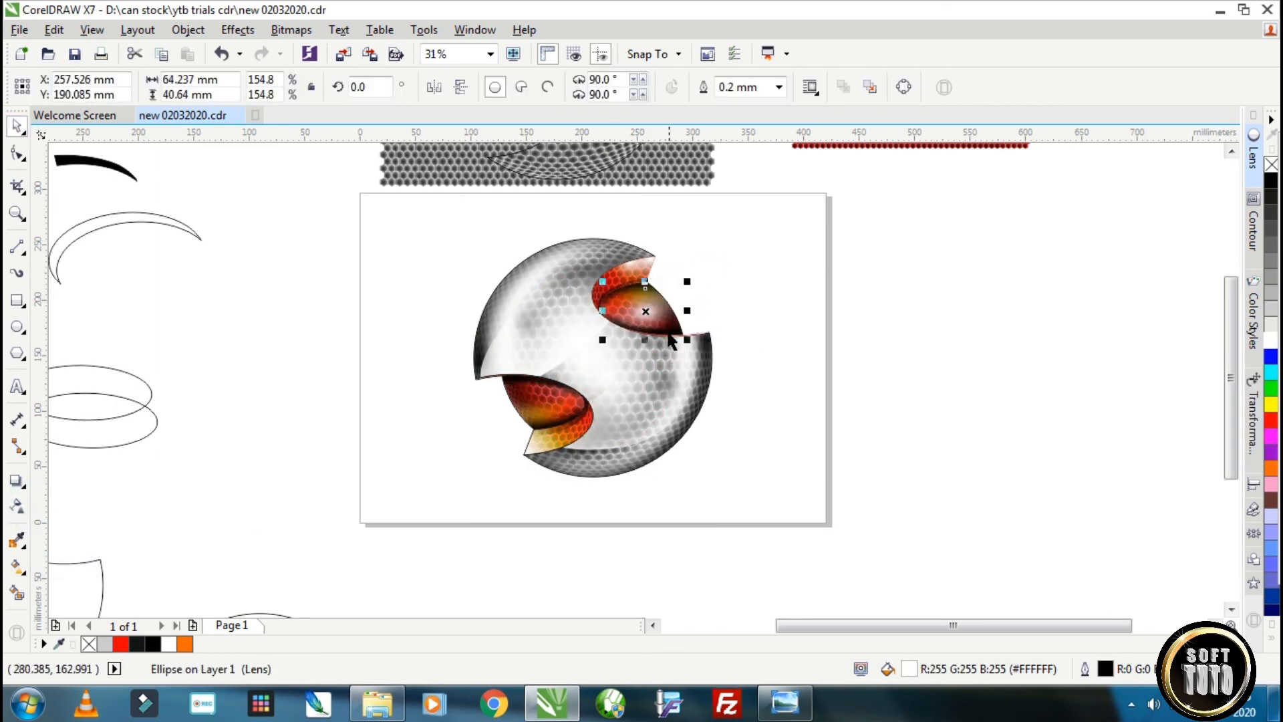
pyautogui.rightClick(650, 313)
pyautogui.click(729, 206)
pyautogui.click(882, 291)
pyautogui.click(707, 383)
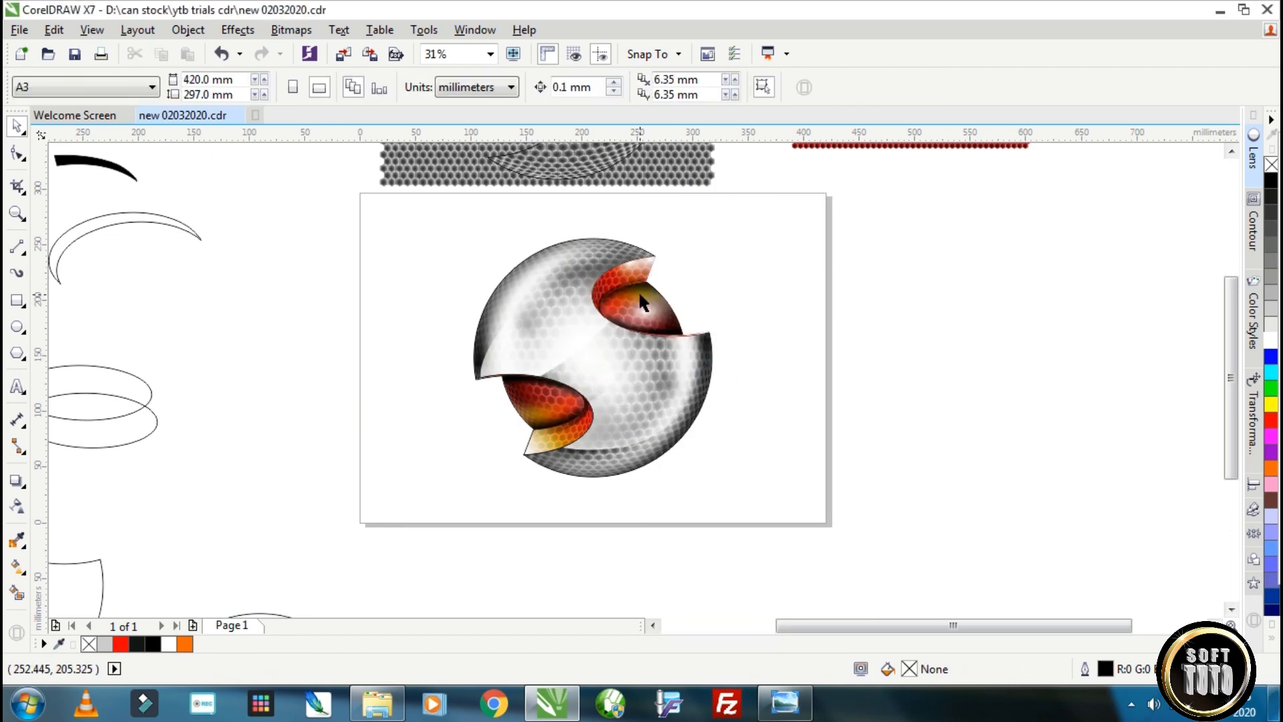
pyautogui.rightClick(649, 309)
pyautogui.click(779, 298)
pyautogui.scroll(4, 659, 299)
pyautogui.scroll(-2, 666, 295)
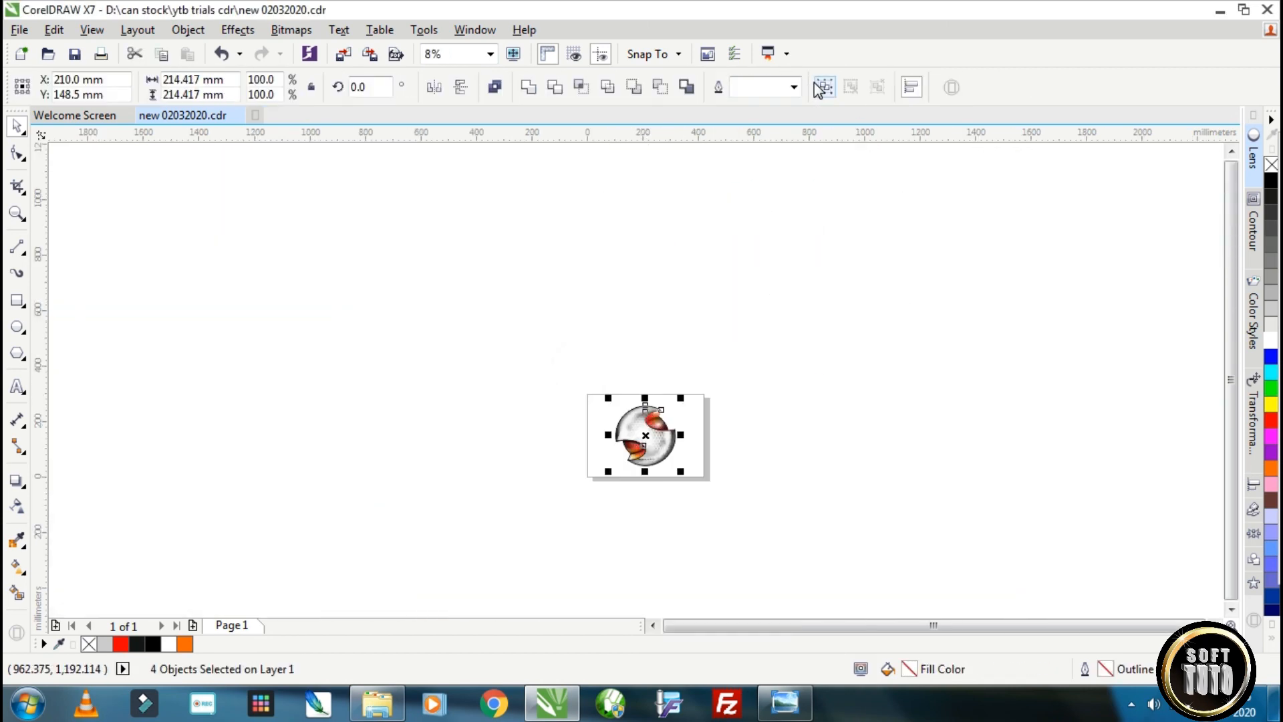
# Group the four logo objects and add a page-sized 420 by 297 mm rectangle filled blue as background.
pyautogui.click(817, 87)
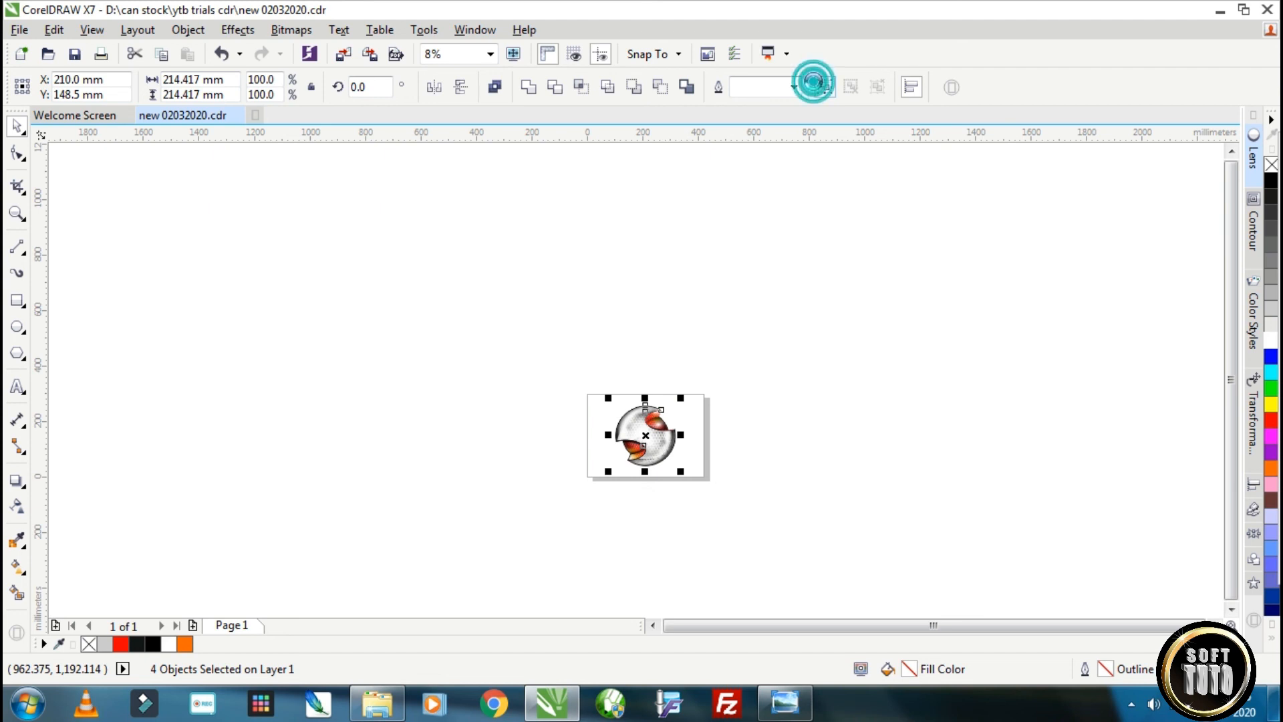
pyautogui.scroll(3, 667, 443)
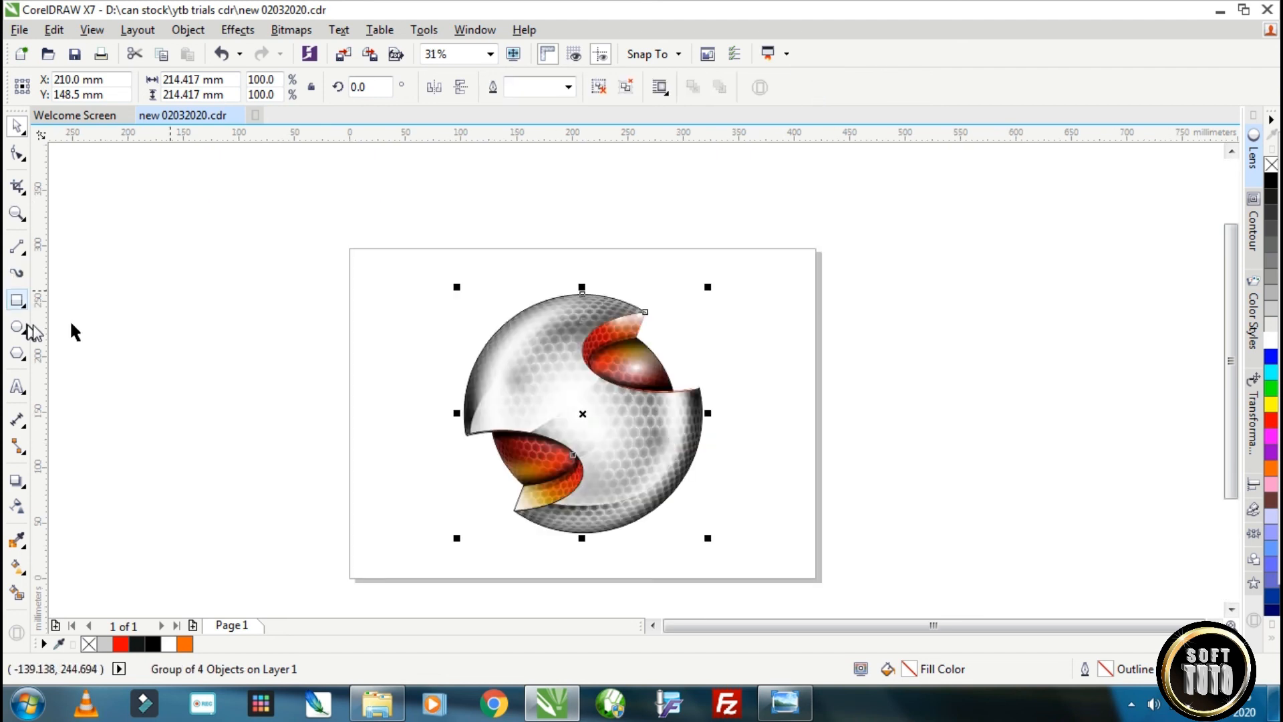
pyautogui.doubleClick(17, 300)
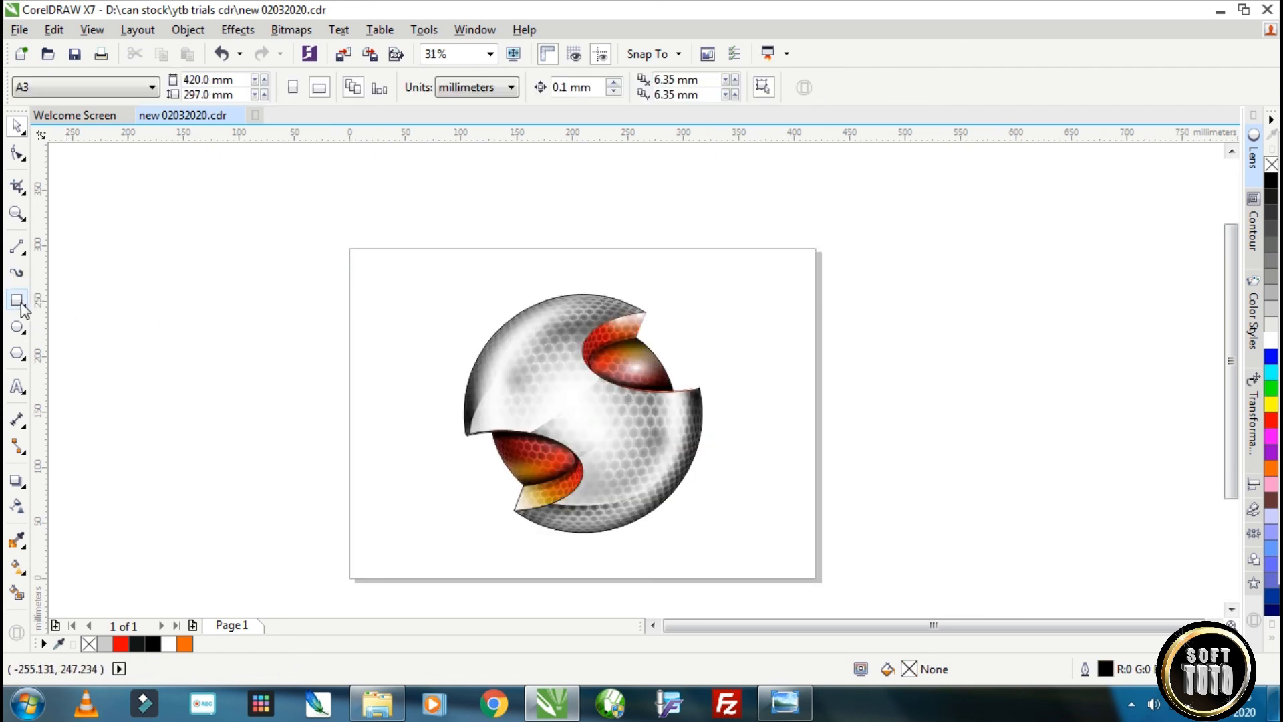
pyautogui.click(1268, 354)
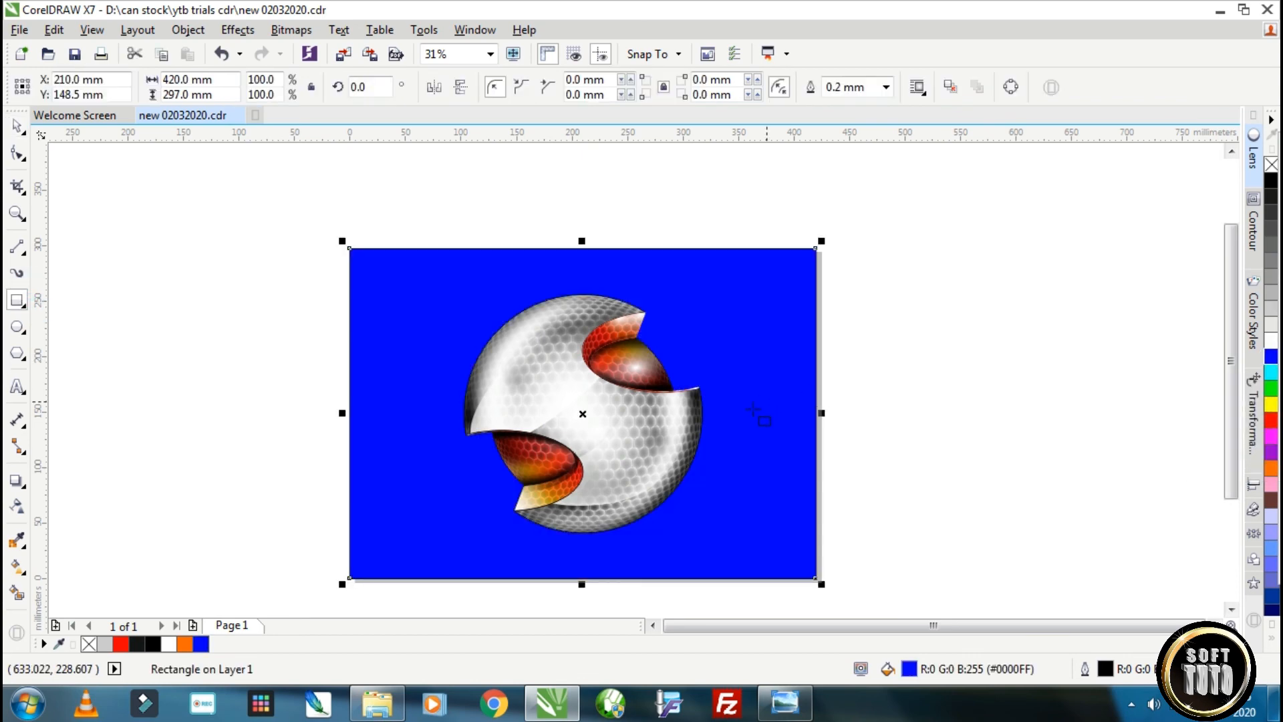
# Remove the outline from the logo group and scale it to 73.9% in the upper middle of the page.
pyautogui.click(17, 127)
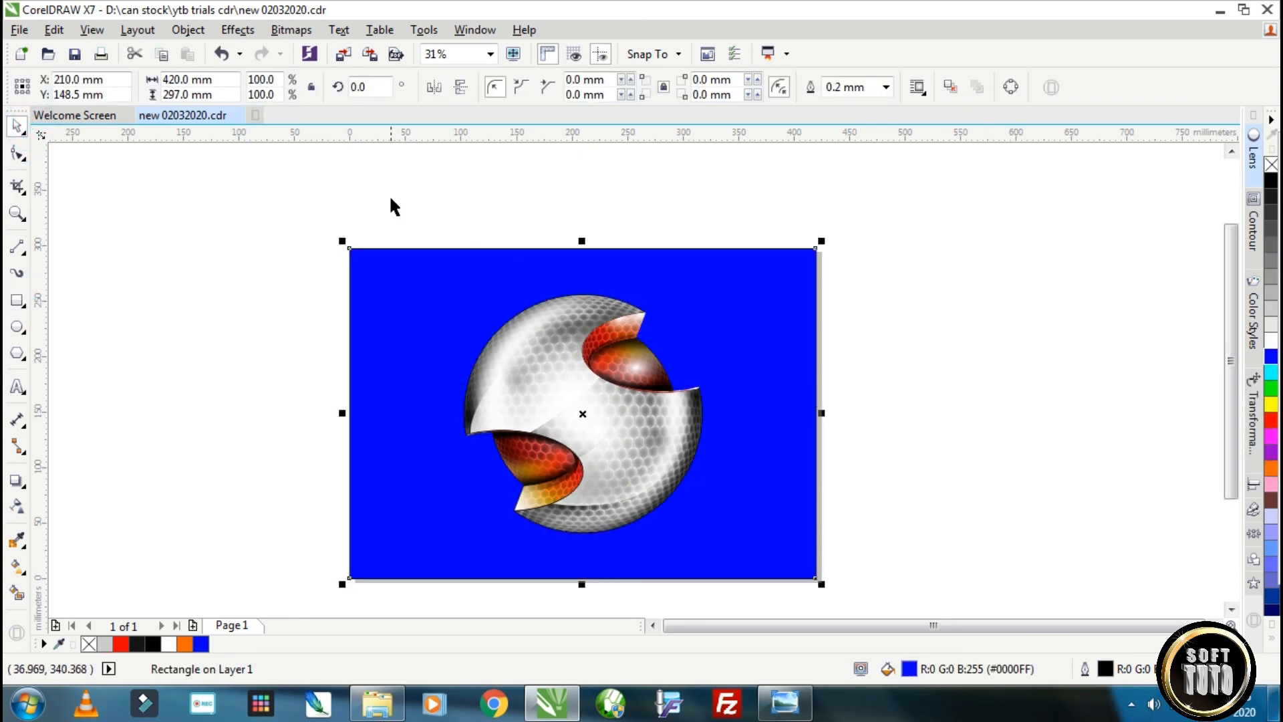
pyautogui.moveTo(394, 204); pyautogui.dragTo(761, 574)
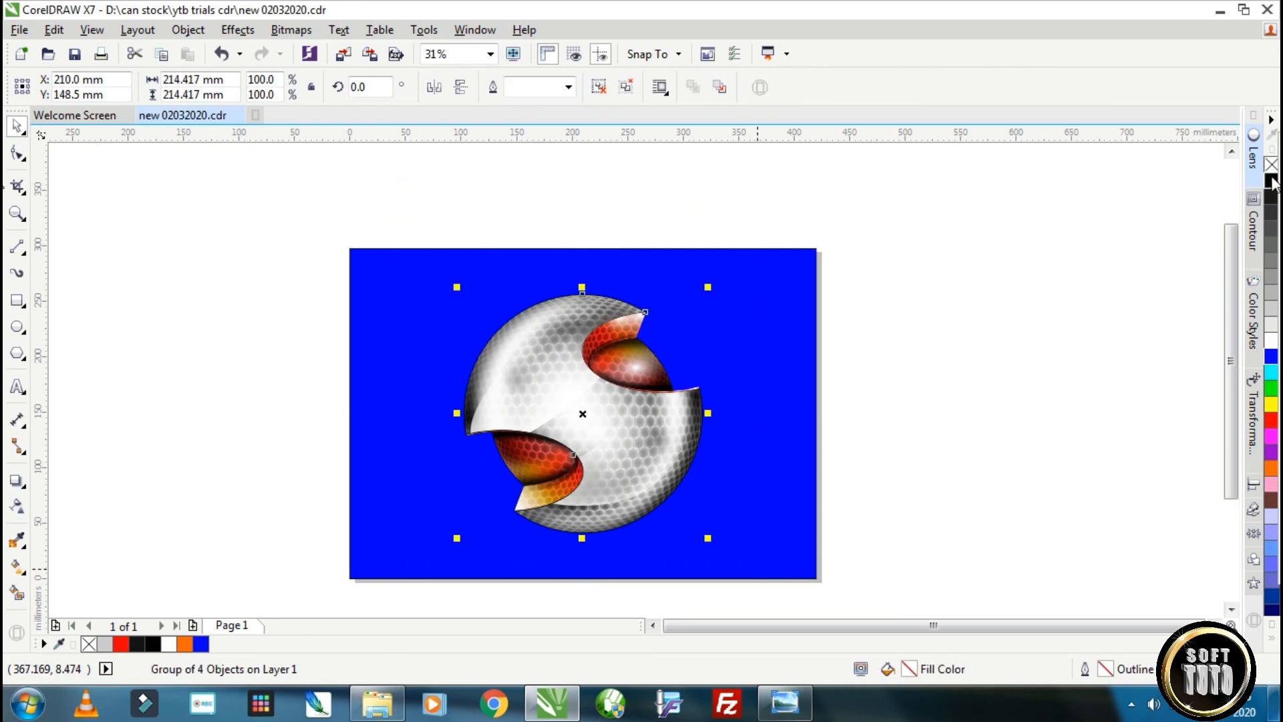
pyautogui.rightClick(1271, 166)
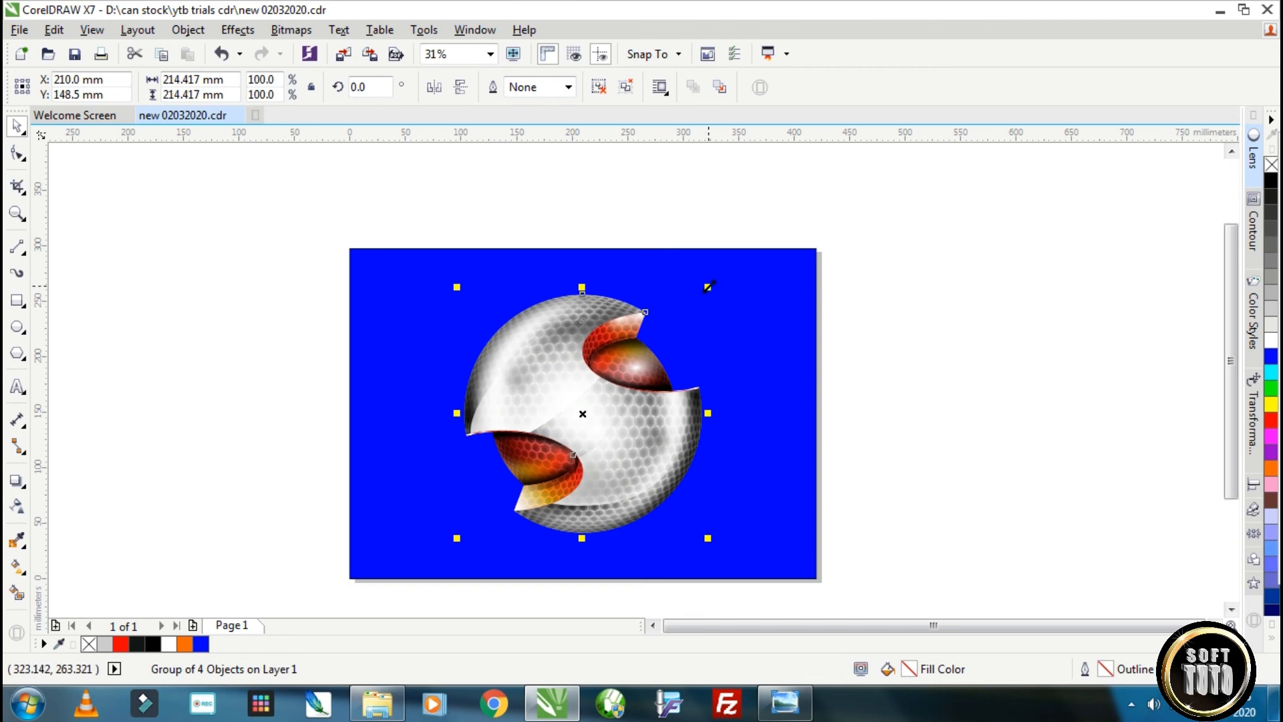
pyautogui.moveTo(709, 287); pyautogui.dragTo(675, 315)
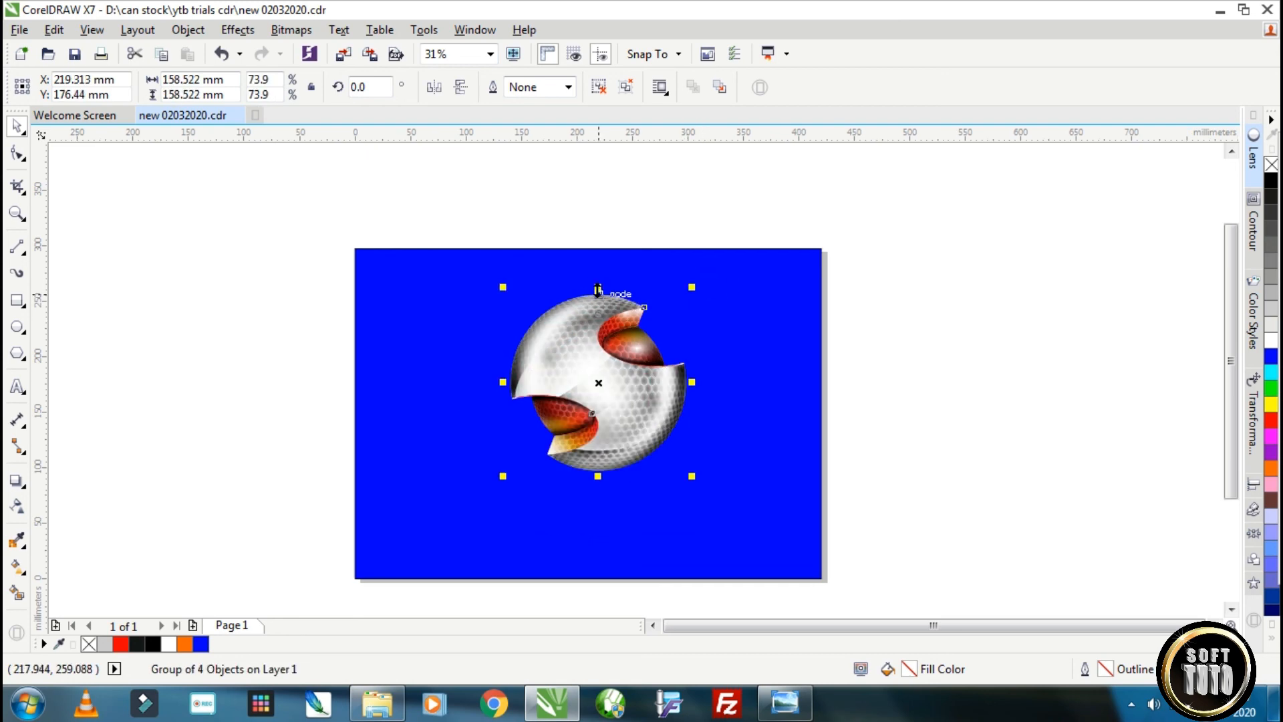
# Make a vertically mirrored copy of the logo below it, enlarged and skewed to about 478 by 387 mm towards the lower left.
pyautogui.moveTo(598, 289); pyautogui.dragTo(602, 542)
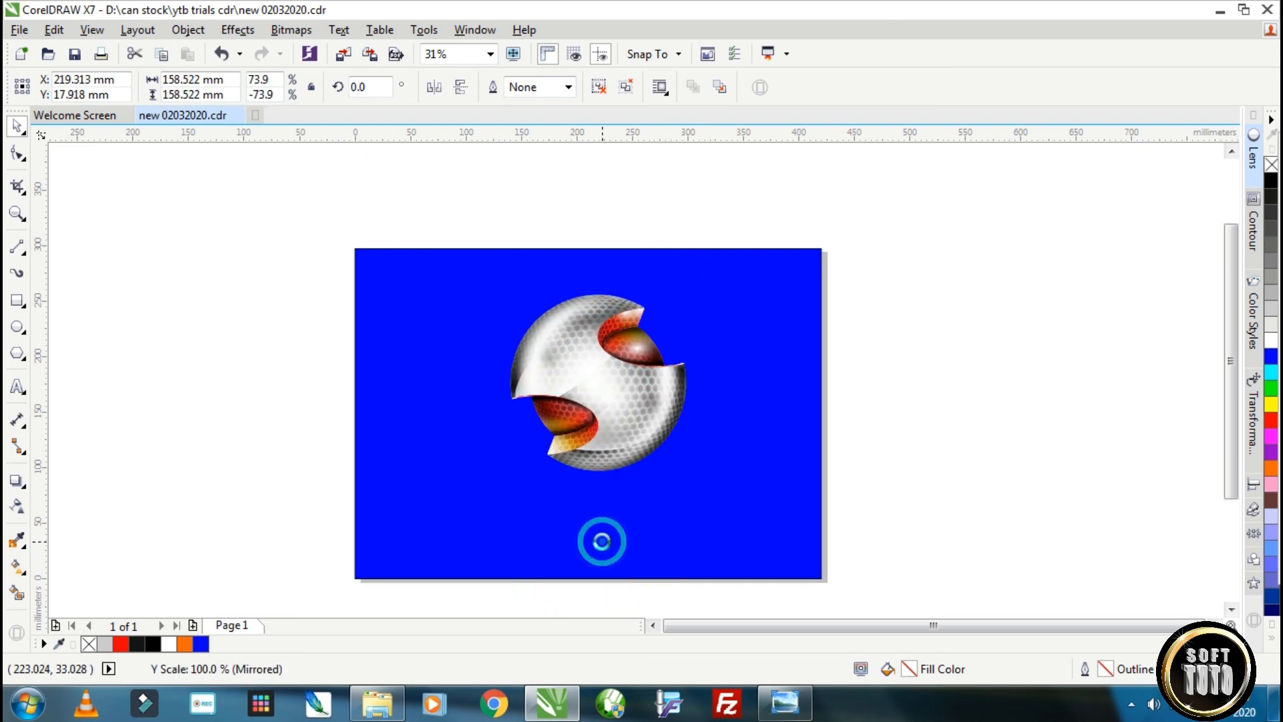
pyautogui.scroll(-2, 602, 543)
pyautogui.click(602, 552)
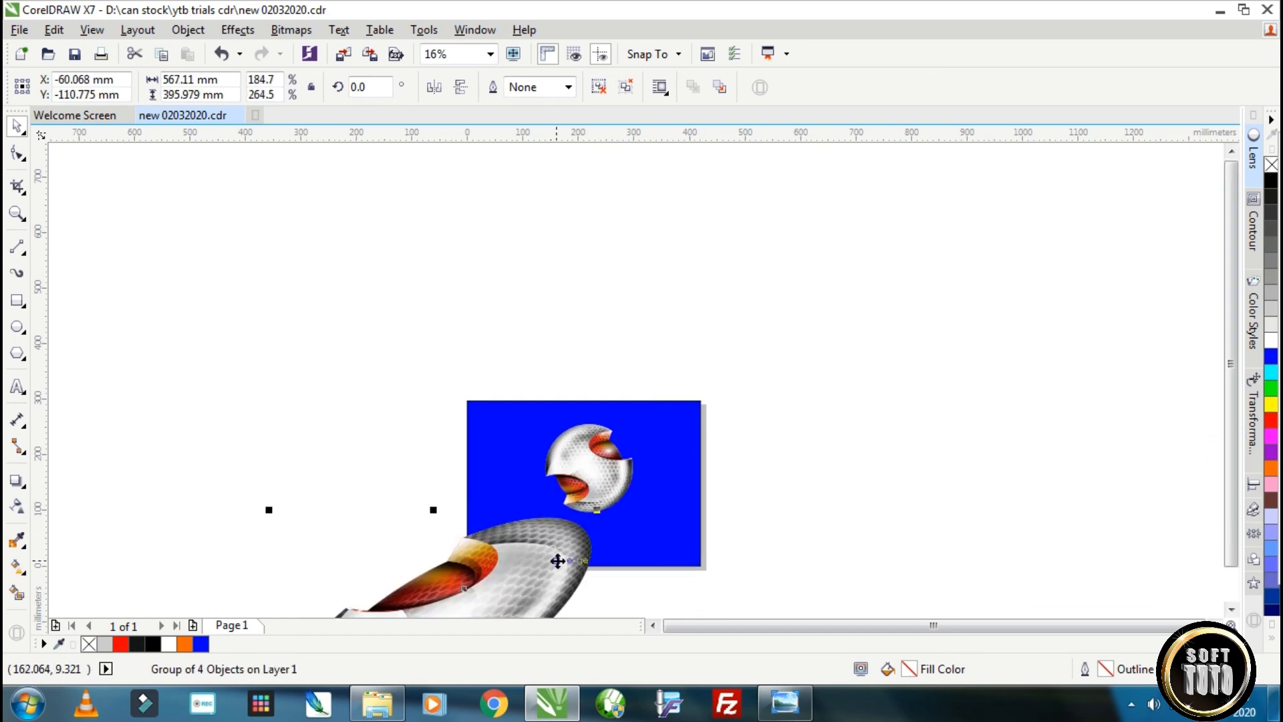
pyautogui.moveTo(558, 559); pyautogui.dragTo(567, 539)
pyautogui.moveTo(1231, 470); pyautogui.dragTo(1234, 495)
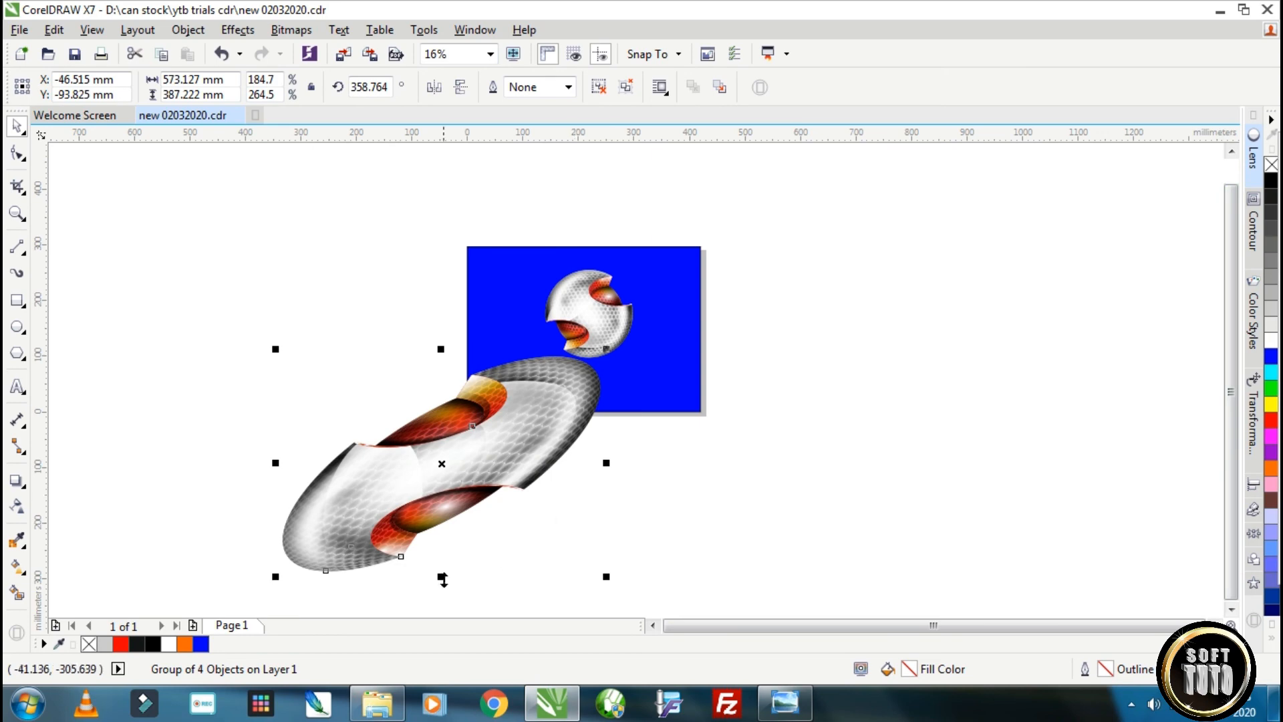
pyautogui.moveTo(441, 577); pyautogui.dragTo(527, 575)
# PowerClip the enlarged mirrored copy inside the blue background, open the contents, and shift the copy slightly left.
pyautogui.rightClick(555, 449)
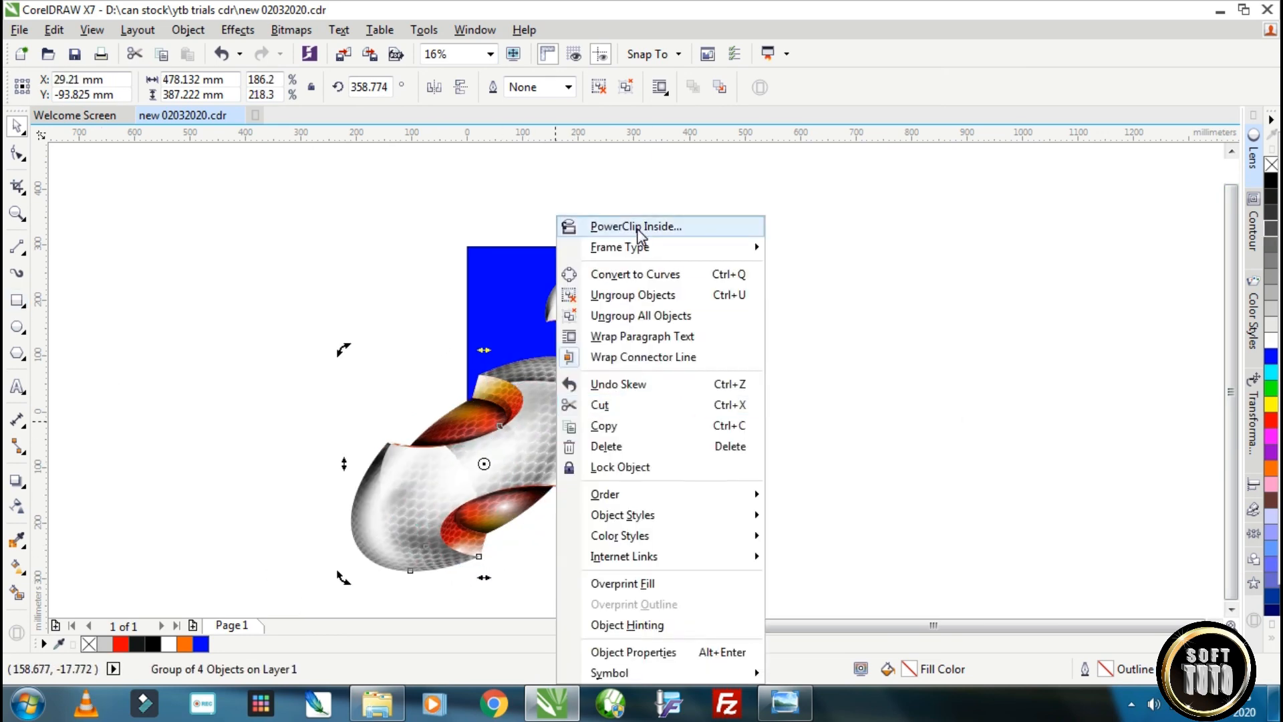
pyautogui.click(638, 226)
pyautogui.click(497, 314)
pyautogui.keyDown('ctrl'); pyautogui.click(498, 314); pyautogui.keyUp('ctrl')
pyautogui.moveTo(679, 258); pyautogui.dragTo(573, 389)
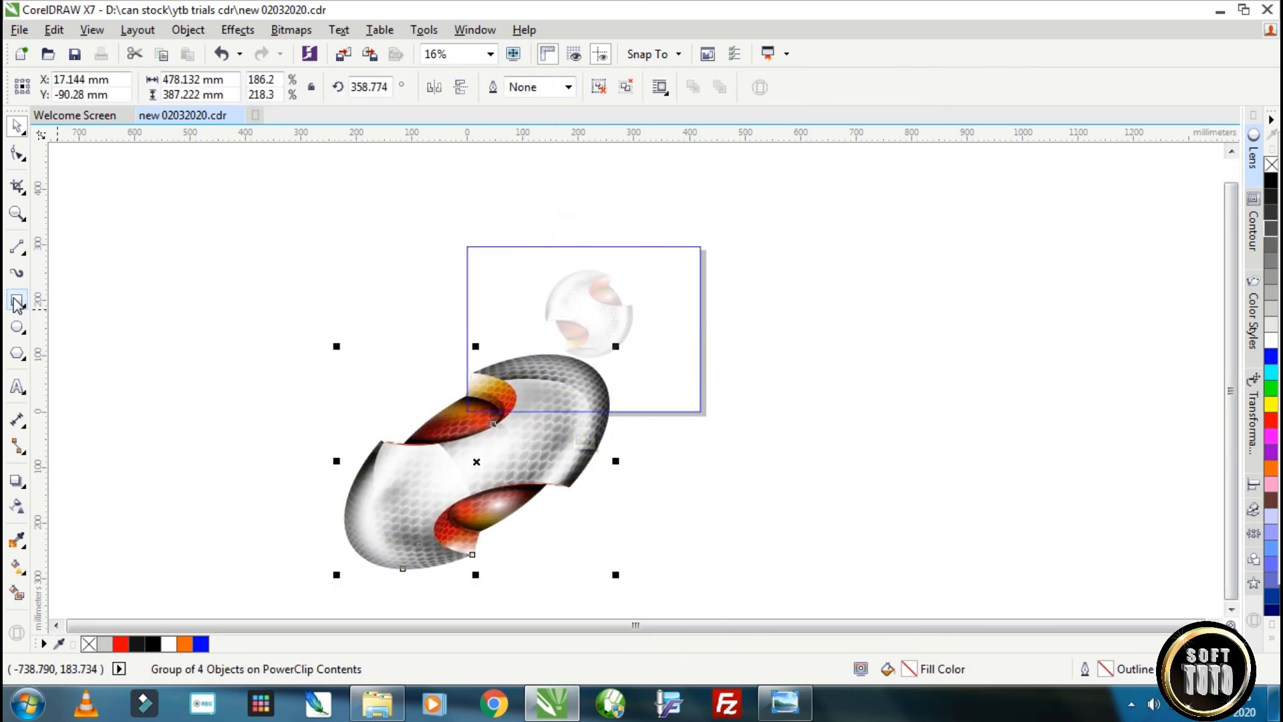
# Draw a rectangle about 828 by 422 mm over the mirrored copy and fill it blue.
pyautogui.click(14, 301)
pyautogui.moveTo(281, 359); pyautogui.dragTo(664, 554)
pyautogui.moveTo(672, 351); pyautogui.dragTo(749, 313)
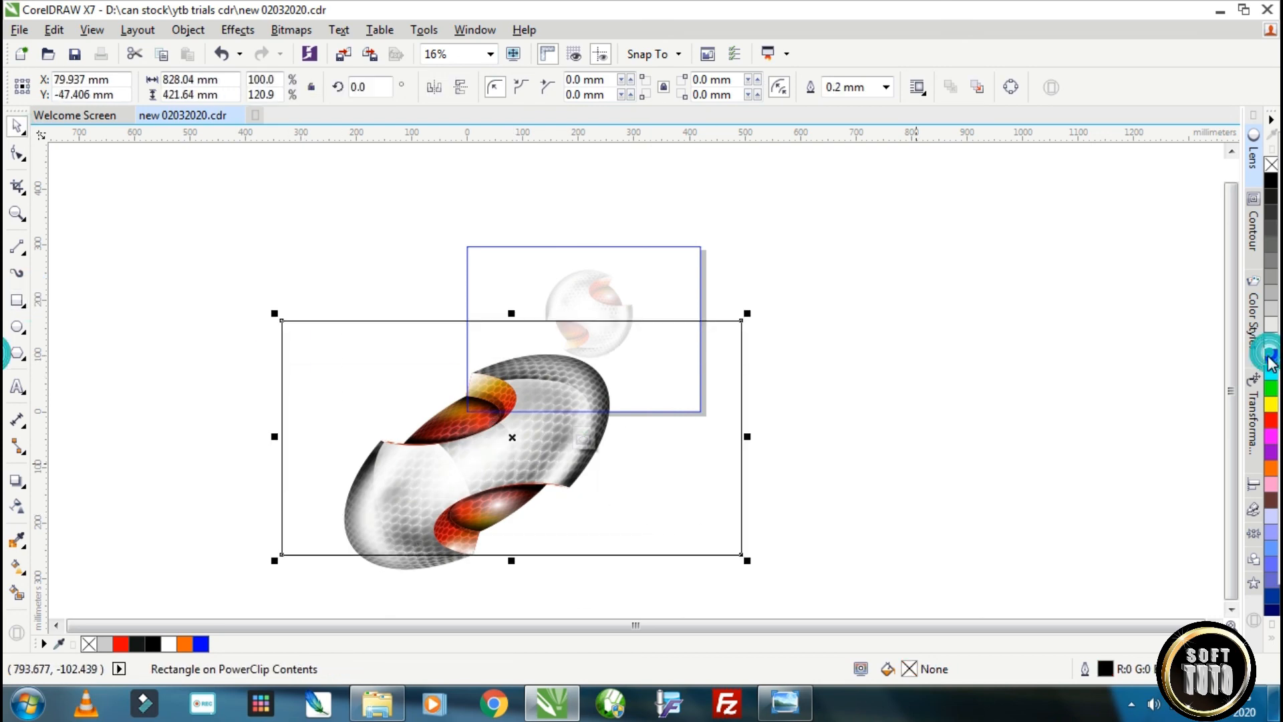
pyautogui.click(1270, 356)
# Give the blue rectangle a fountain transparency so the mirrored copy fades into the background, and finish editing the contents.
pyautogui.click(16, 509)
pyautogui.moveTo(546, 333)
pyautogui.mouseDown()
pyautogui.moveTo(459, 461)
pyautogui.moveTo(677, 271)
pyautogui.mouseUp()
pyautogui.moveTo(677, 271)
pyautogui.mouseDown()
pyautogui.moveTo(712, 258)
pyautogui.moveTo(588, 349)
pyautogui.mouseUp()
pyautogui.click(17, 127)
pyautogui.click(876, 331)
pyautogui.click(768, 321)
# Ungroup the main logo and open the red core's PowerClip contents for editing.
pyautogui.scroll(1, 588, 286)
pyautogui.click(625, 314)
pyautogui.click(597, 88)
pyautogui.click(741, 165)
pyautogui.click(635, 300)
pyautogui.keyDown('ctrl'); pyautogui.click(636, 298); pyautogui.keyUp('ctrl')
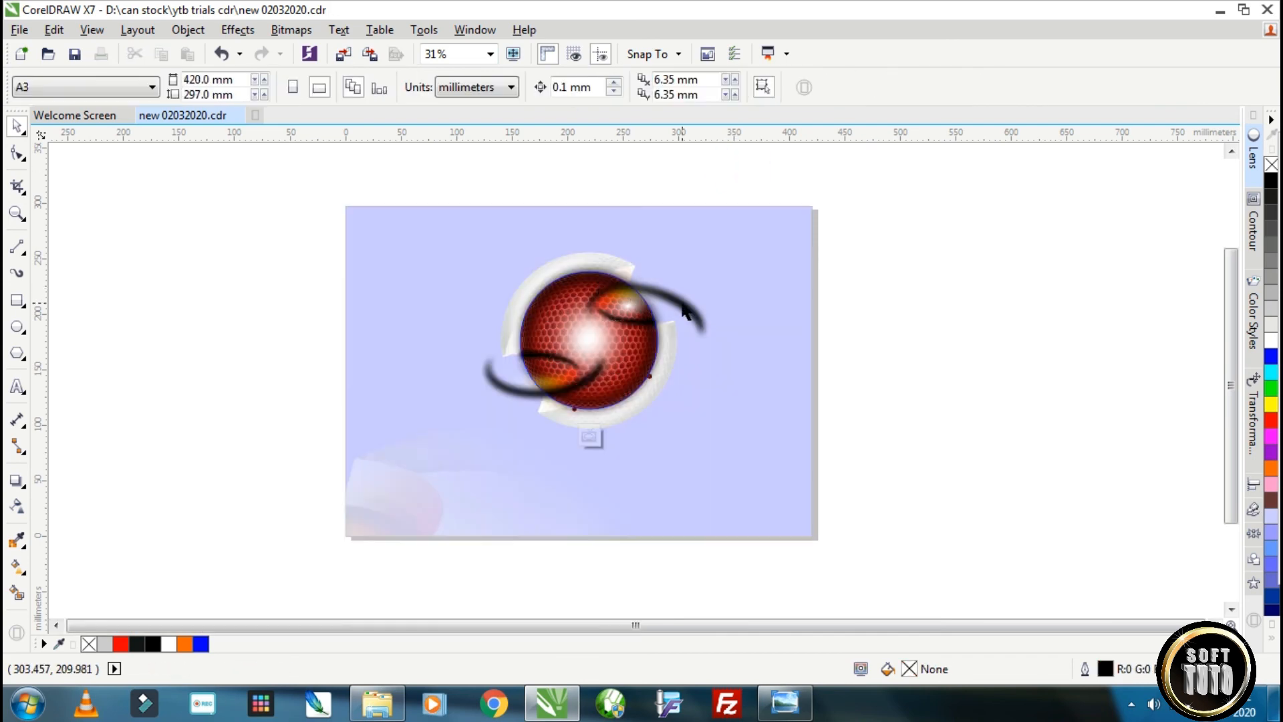
pyautogui.click(678, 301)
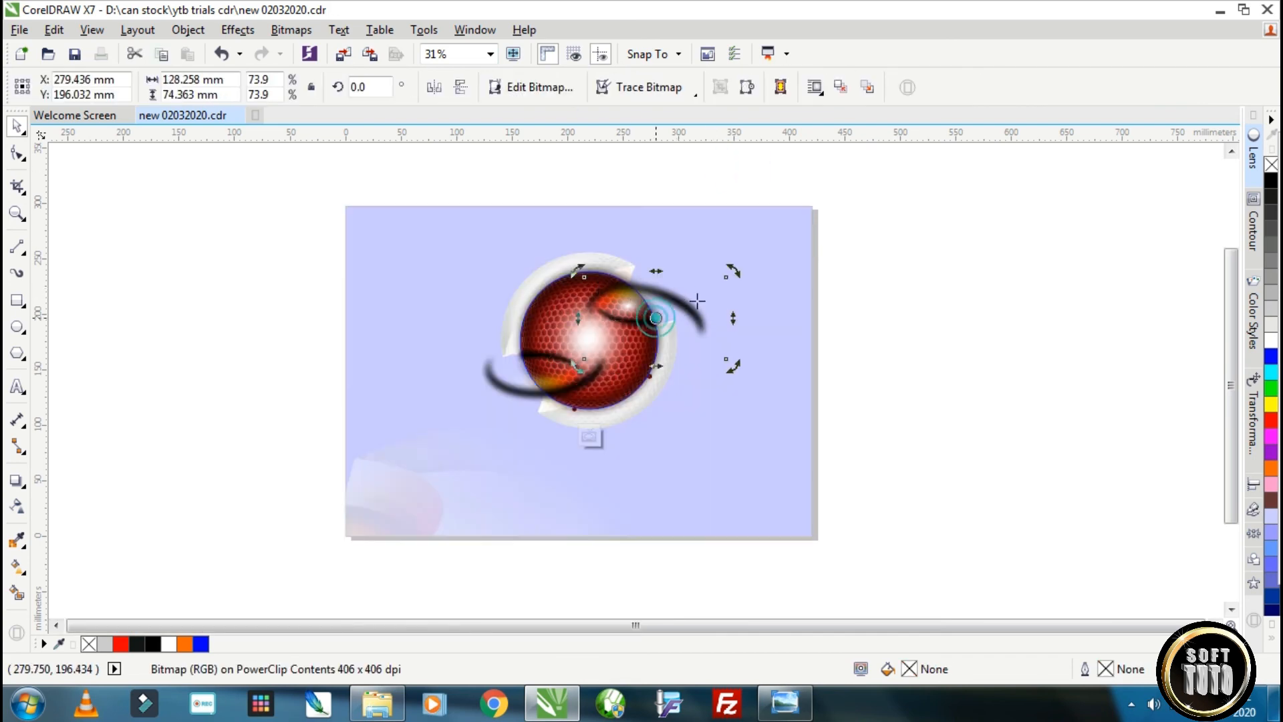
# Draw an ellipse around the red core's edge and resize it to about 121 by 124 mm, aligned with the core.
pyautogui.press('F7')
pyautogui.moveTo(503, 267); pyautogui.dragTo(656, 409)
pyautogui.moveTo(501, 264); pyautogui.dragTo(515, 243)
pyautogui.moveTo(586, 275)
pyautogui.mouseDown()
pyautogui.moveTo(585, 263)
pyautogui.moveTo(657, 269)
pyautogui.mouseUp()
pyautogui.click(26, 124)
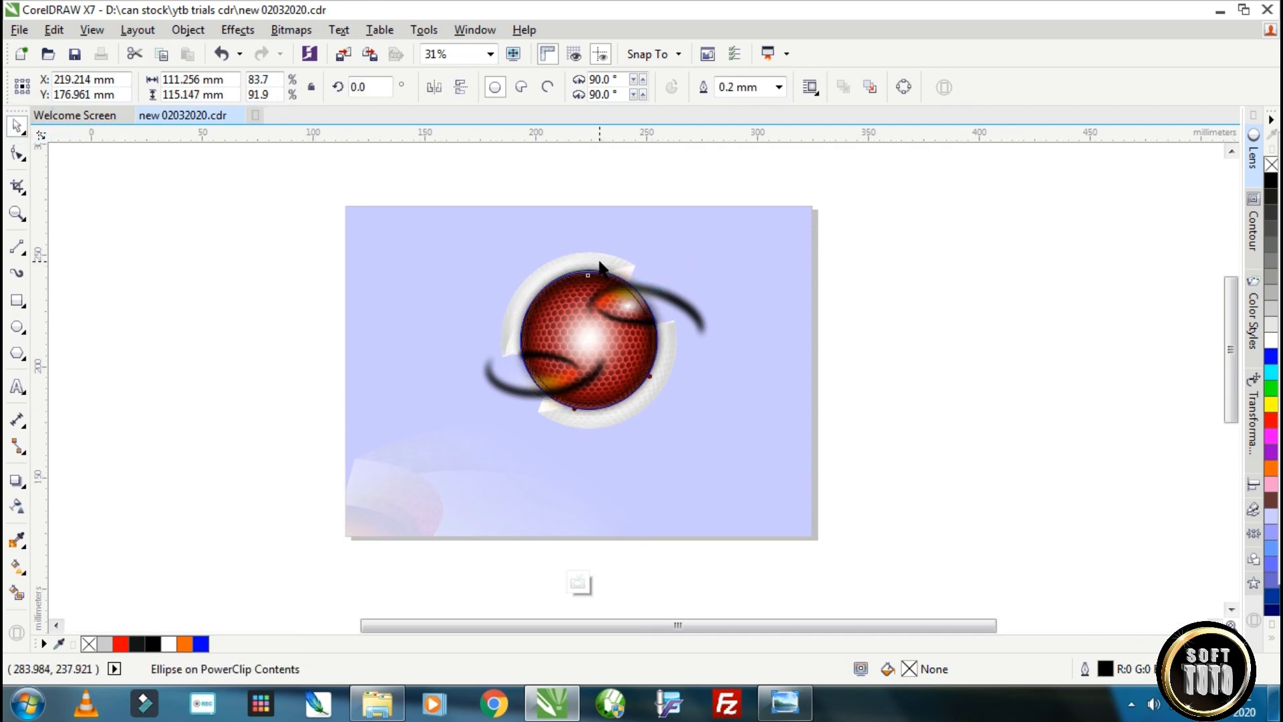
pyautogui.scroll(2, 598, 260)
pyautogui.click(745, 225)
pyautogui.click(611, 288)
pyautogui.moveTo(577, 271); pyautogui.dragTo(577, 275)
# Set the ellipse's outline to 2.5 mm, convert the outline to an object, and leave the resulting black ring without outline.
pyautogui.click(779, 87)
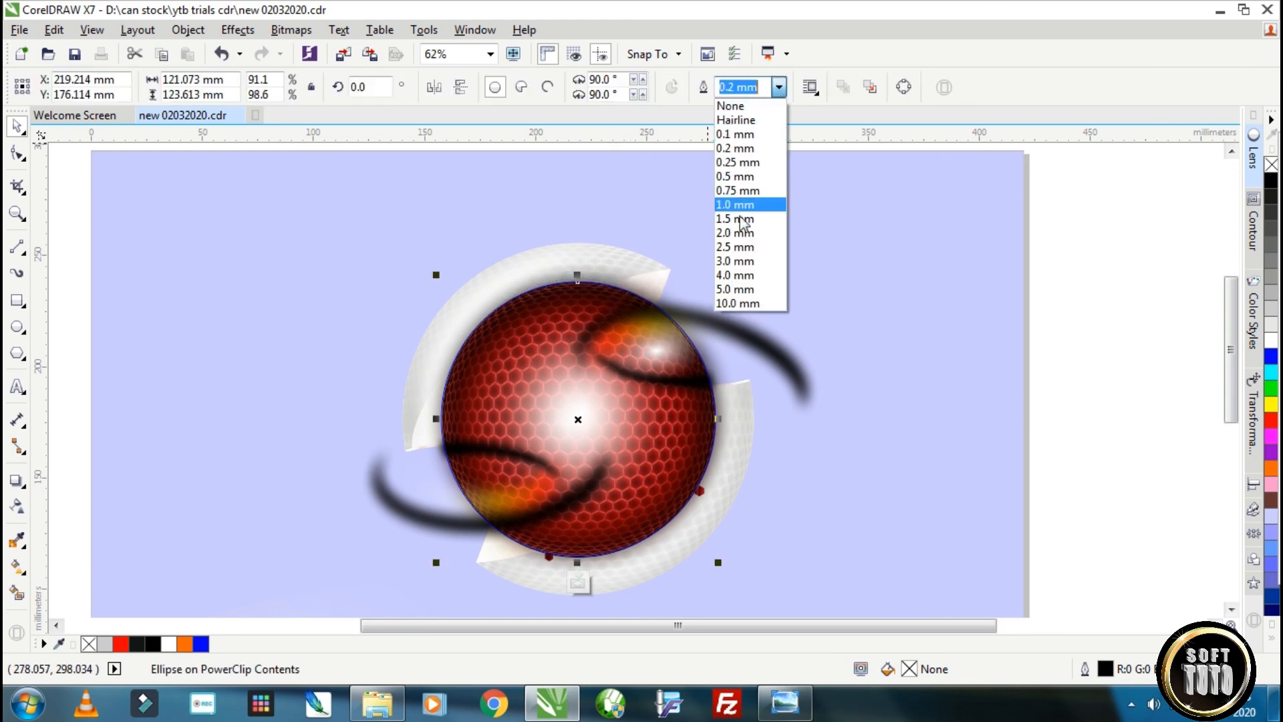
pyautogui.click(739, 247)
pyautogui.click(188, 30)
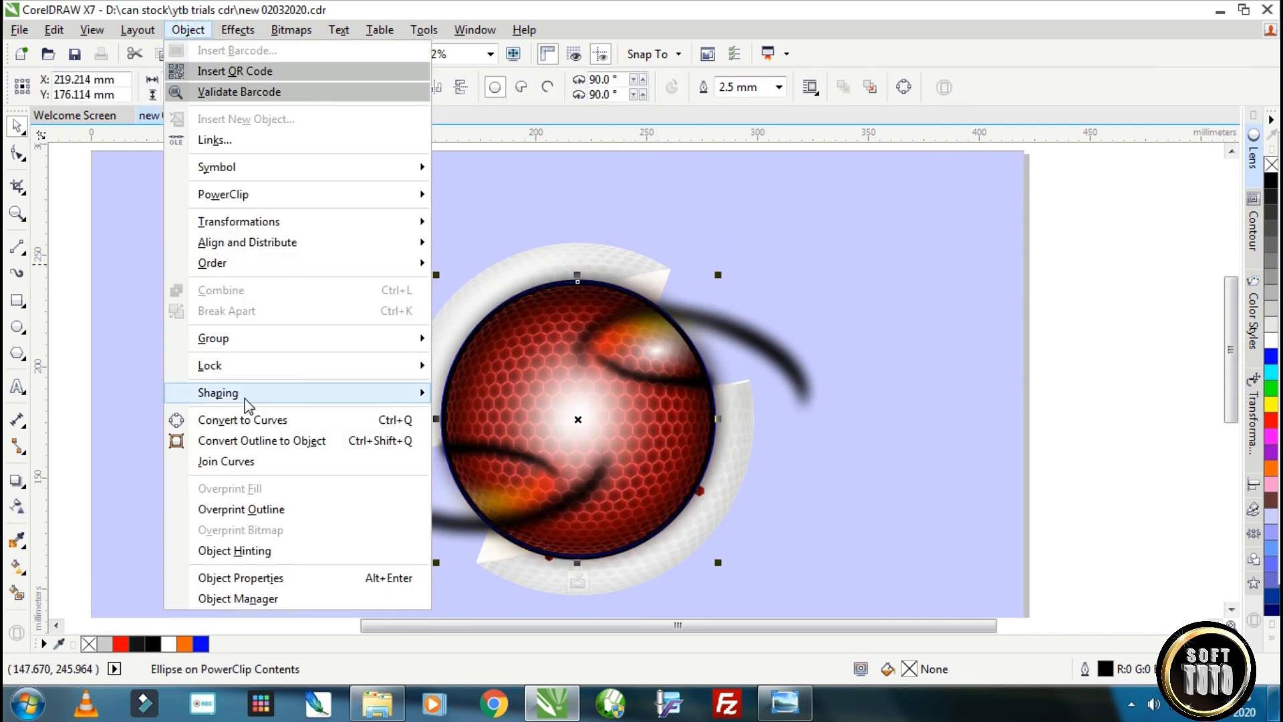
pyautogui.click(260, 440)
pyautogui.rightClick(1268, 165)
pyautogui.click(625, 457)
pyautogui.click(510, 537)
pyautogui.scroll(2, 515, 294)
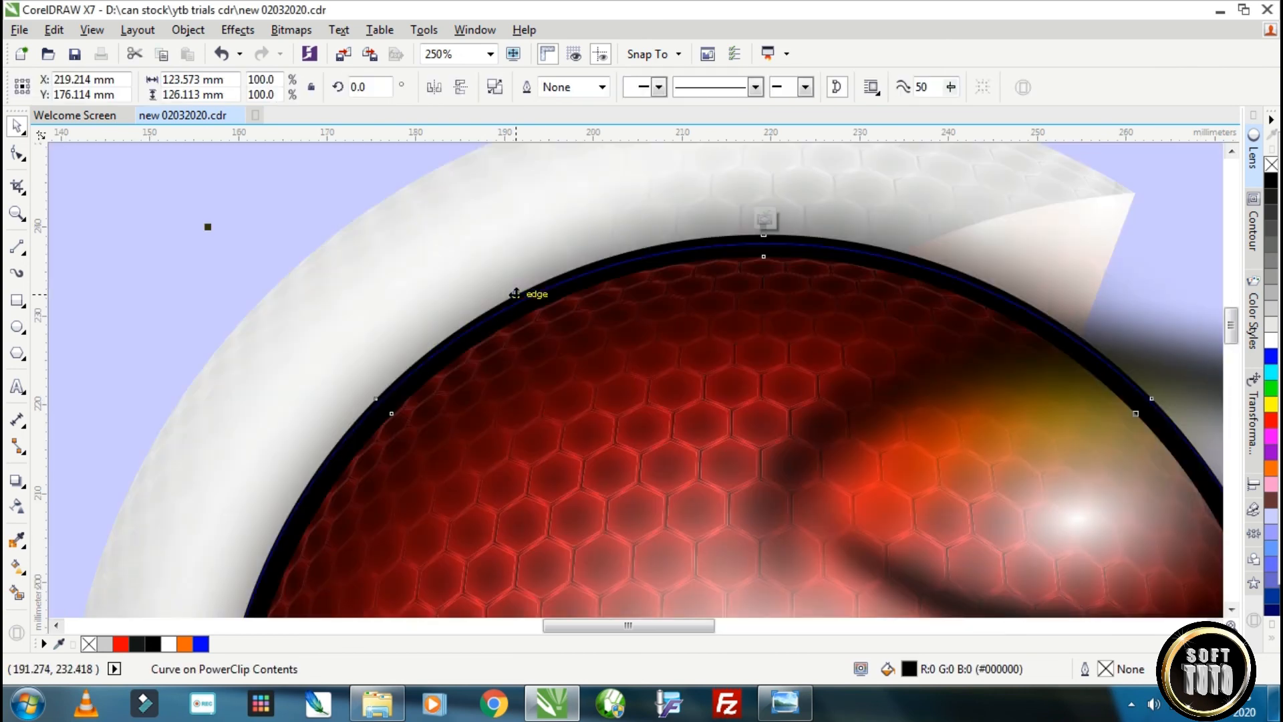
# Convert the black ring inside the red core's PowerClip to a 300 dpi bitmap.
pyautogui.click(291, 30)
pyautogui.click(371, 53)
pyautogui.click(727, 438)
# Apply a Gaussian blur to the ring bitmap to soften the core's dark edge, and finish editing the PowerClip contents.
pyautogui.click(290, 30)
pyautogui.moveTo(328, 435)
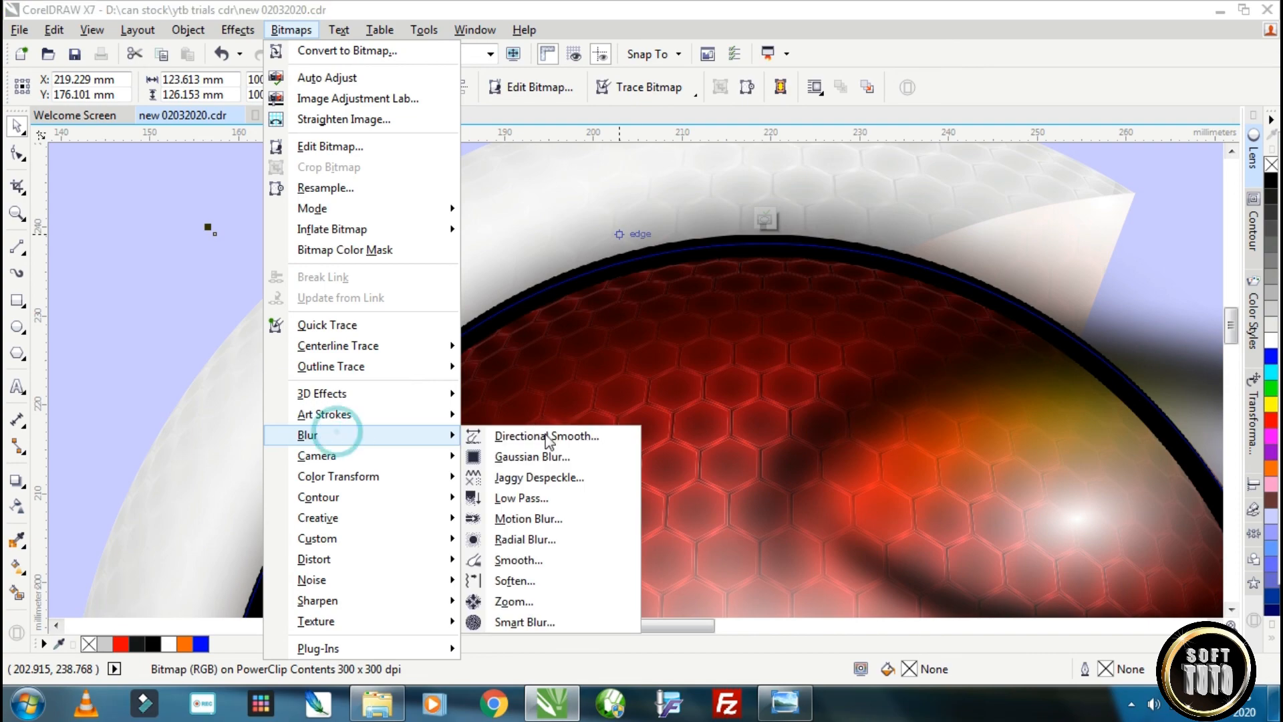
pyautogui.click(531, 457)
pyautogui.moveTo(561, 338); pyautogui.dragTo(493, 334)
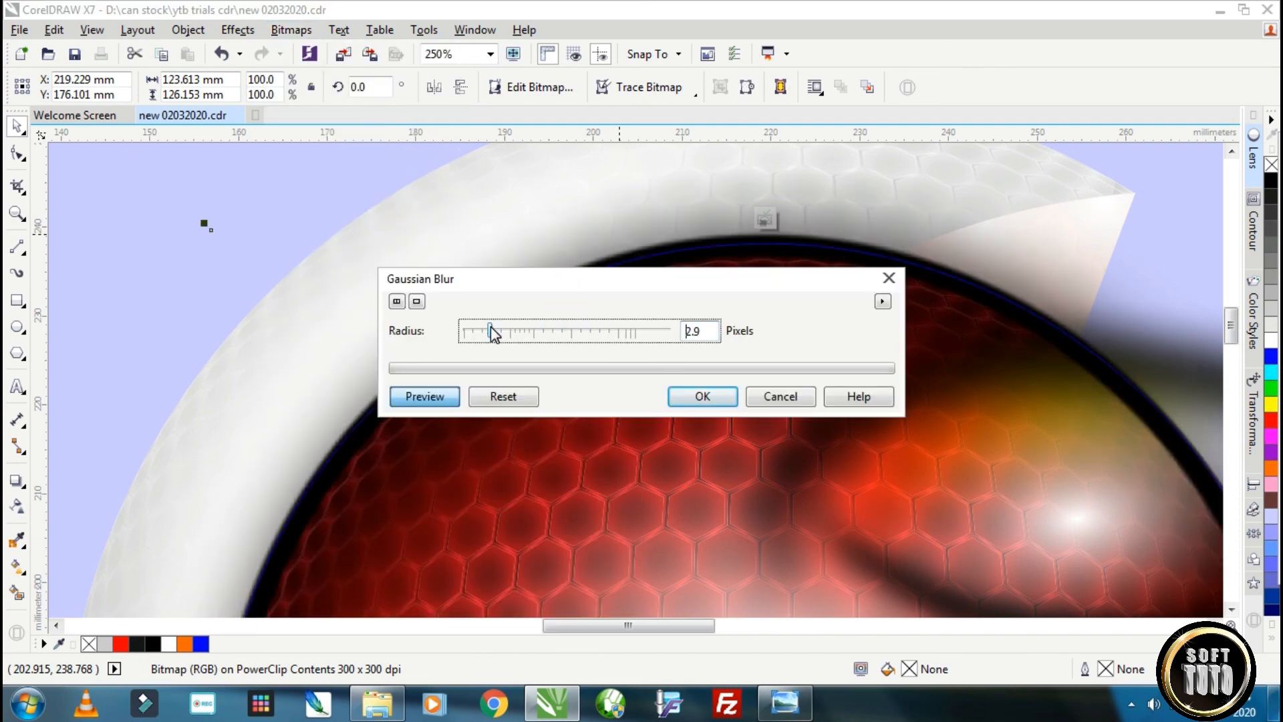
pyautogui.click(490, 330)
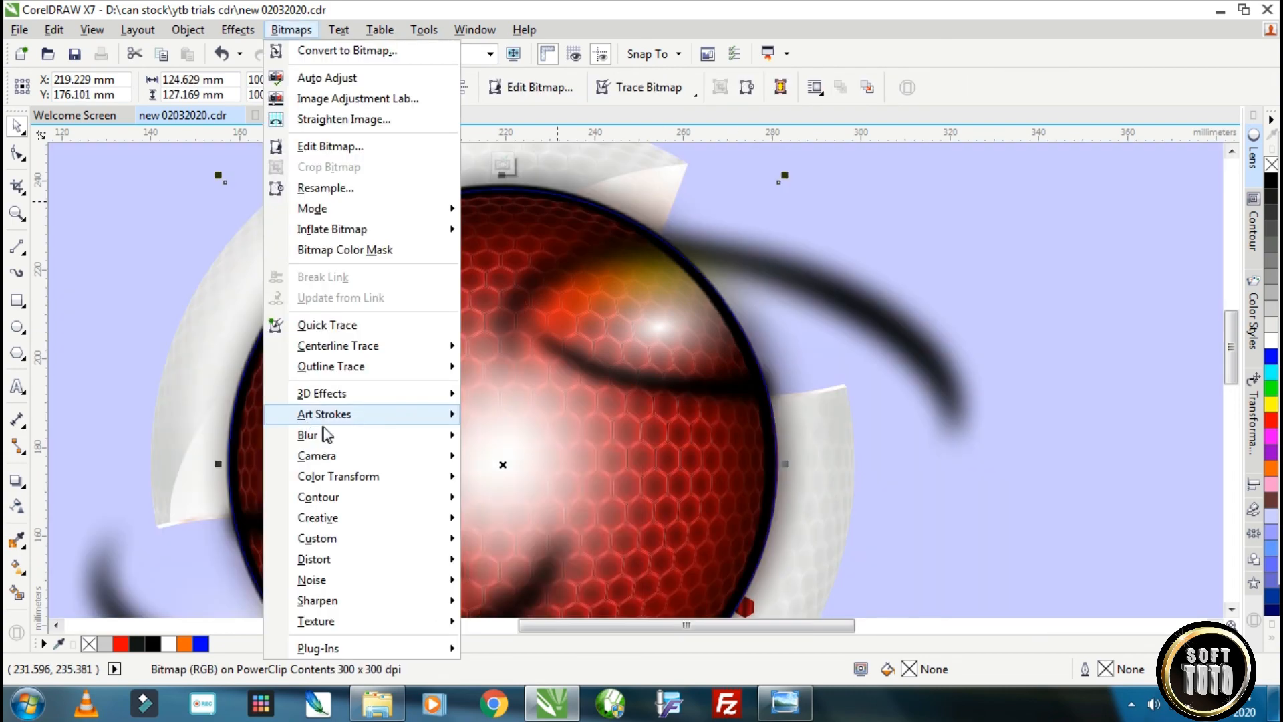
pyautogui.moveTo(467, 435)
pyautogui.click(524, 458)
pyautogui.click(516, 331)
pyautogui.moveTo(517, 334); pyautogui.dragTo(539, 342)
pyautogui.click(703, 396)
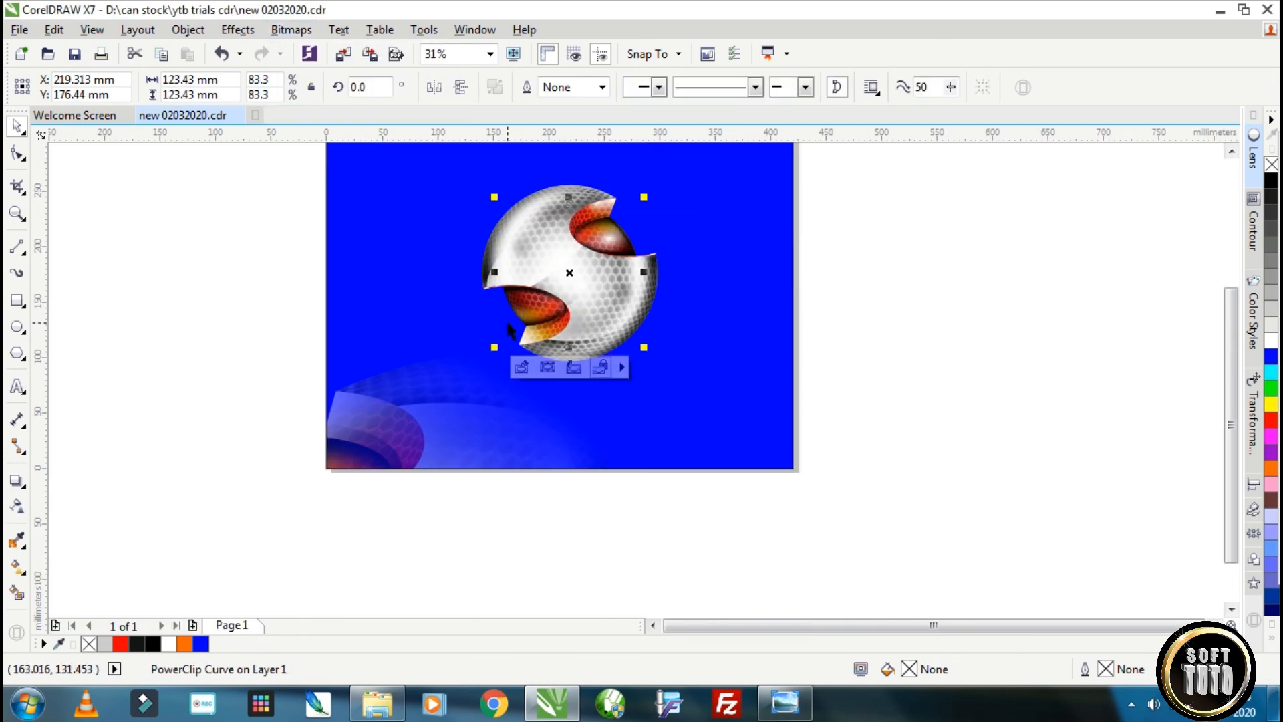
# Select and group the main logo's four objects, and move the group left to about X 202 mm on the blue background.
pyautogui.click(25, 123)
pyautogui.moveTo(796, 360); pyautogui.dragTo(856, 399)
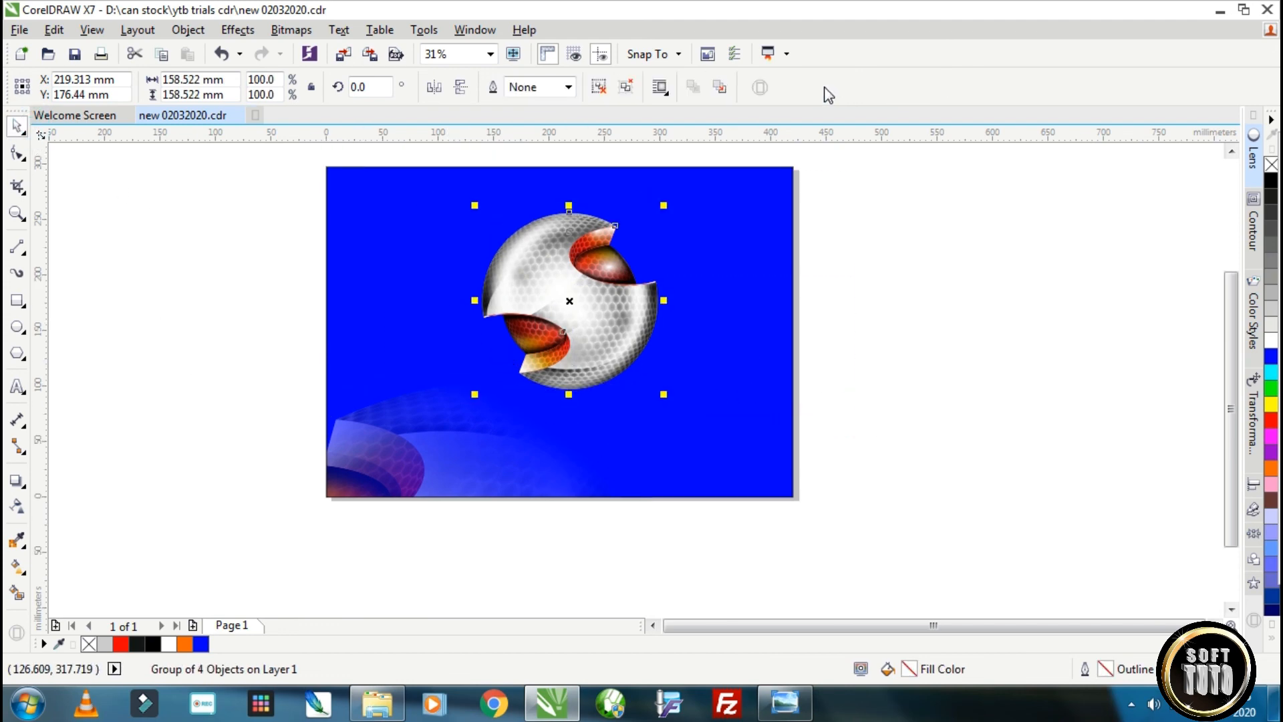
pyautogui.moveTo(550, 236); pyautogui.dragTo(531, 235)
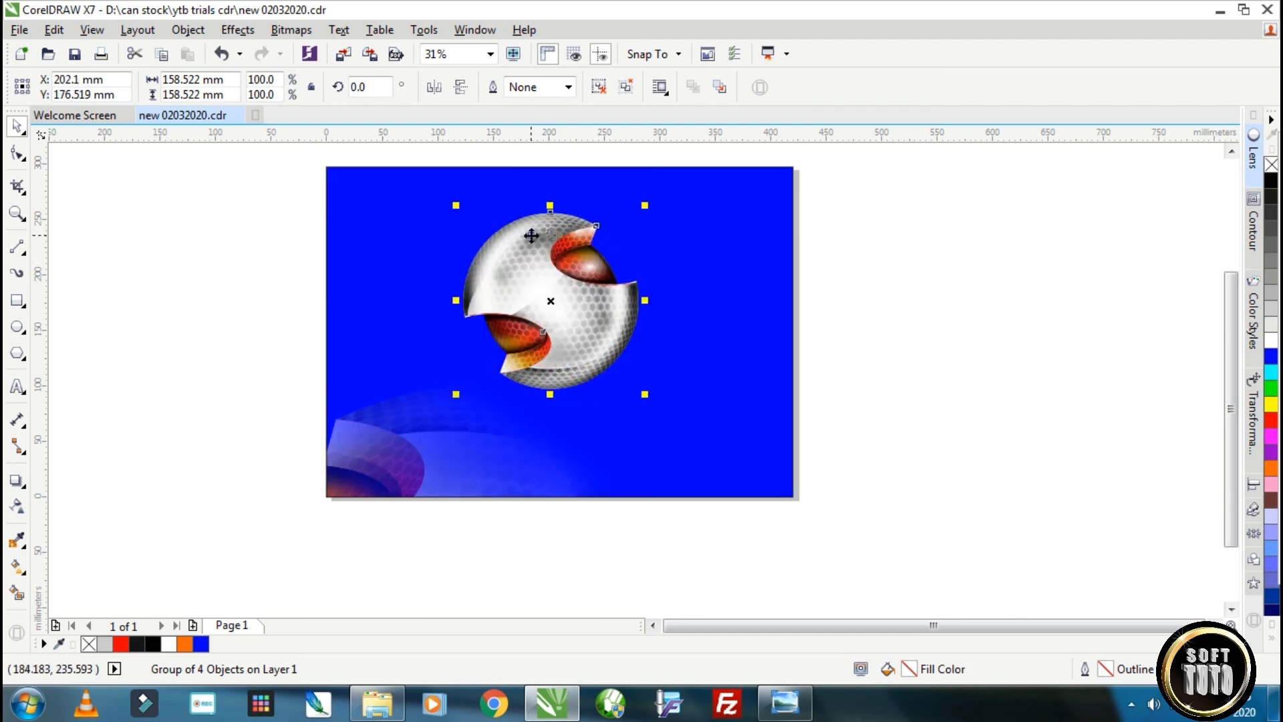